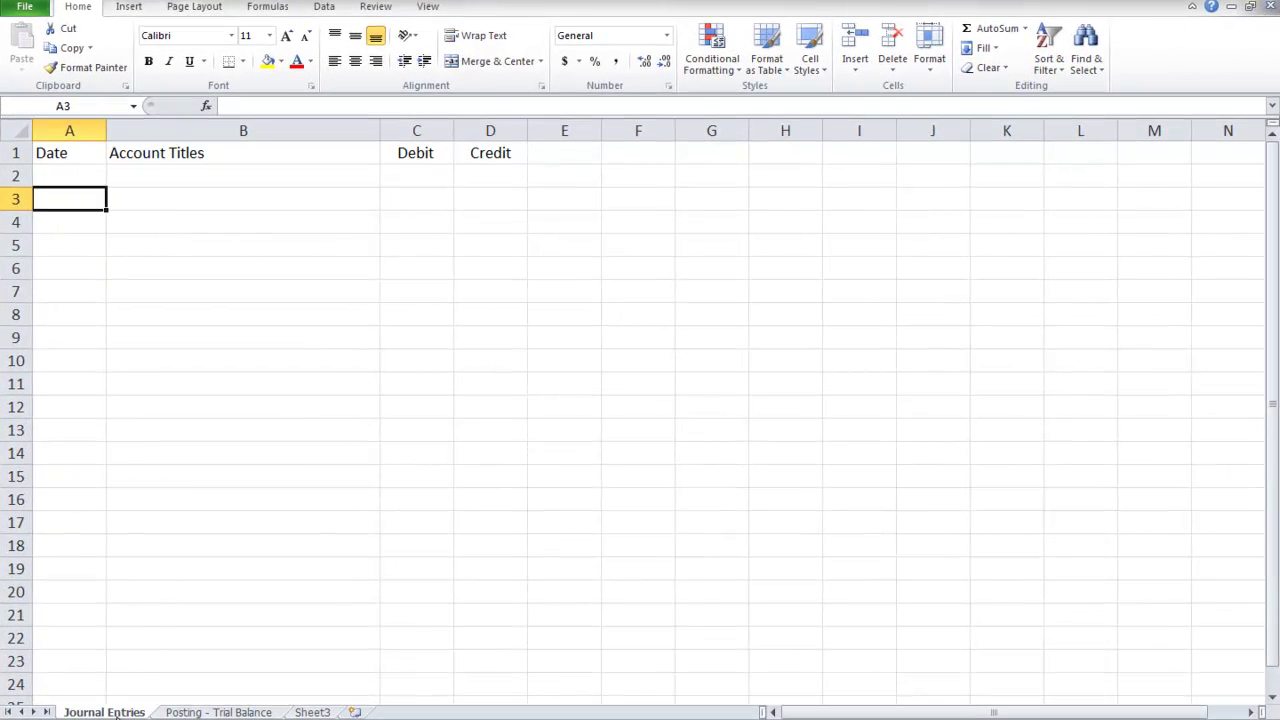
Look over the ledger accounts on the Posting - Trial Balance sheet and return to Journal Entries.
drag(88, 220, 94, 266)
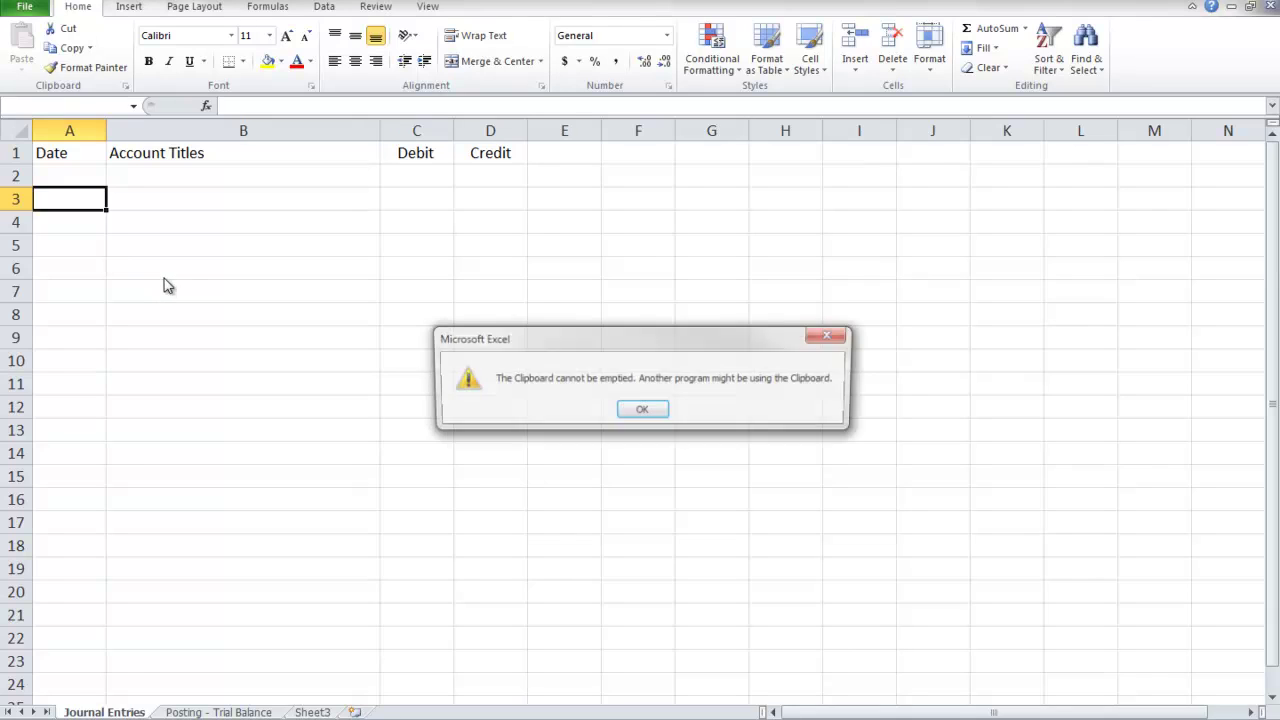
click(665, 414)
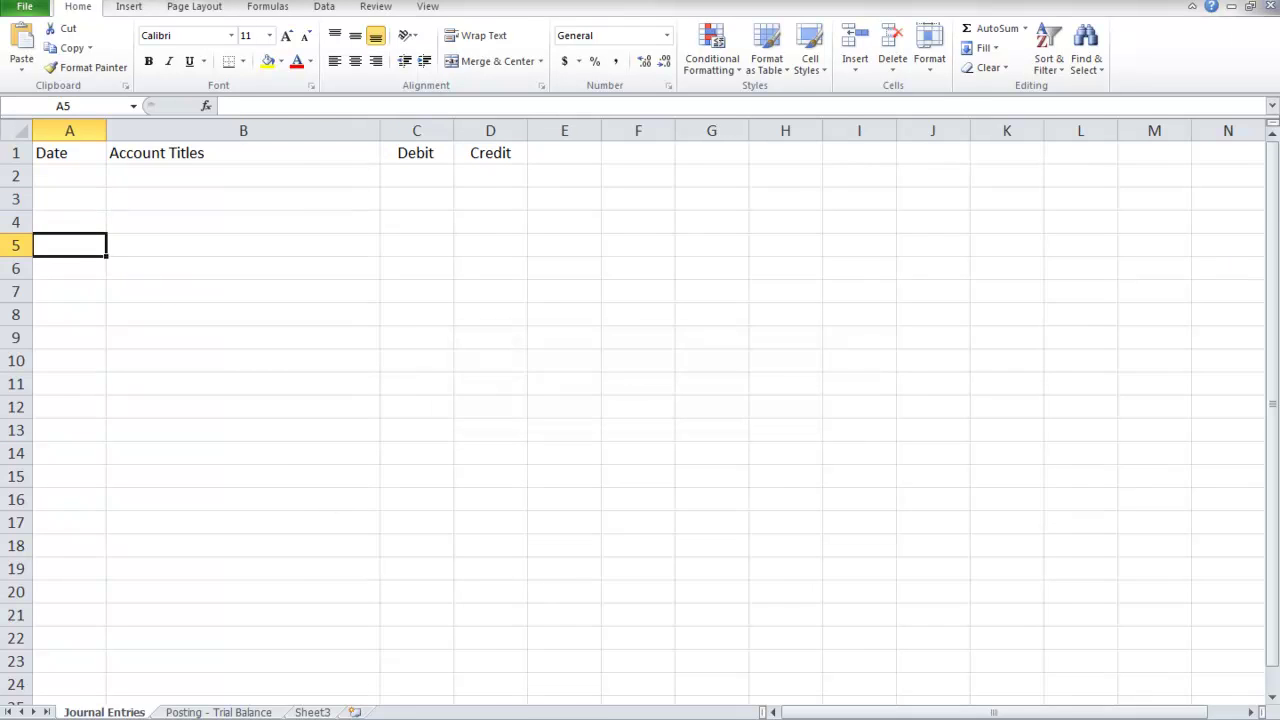
click(218, 712)
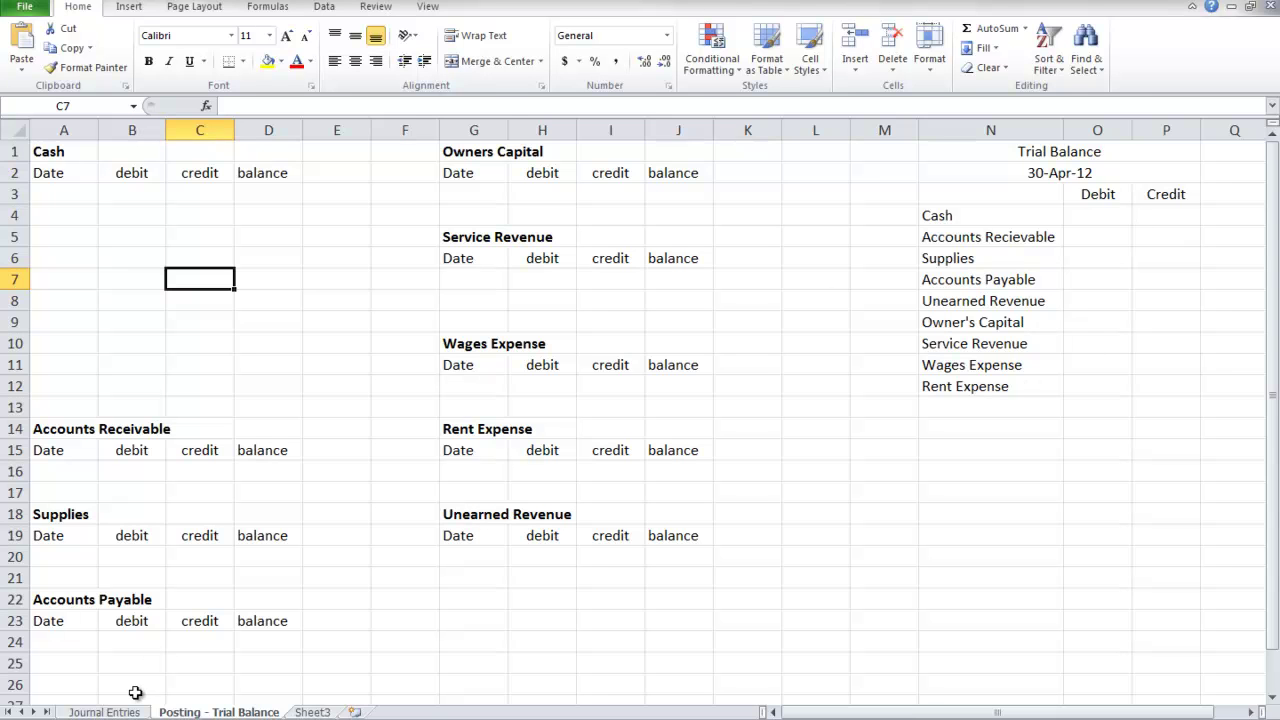
click(108, 712)
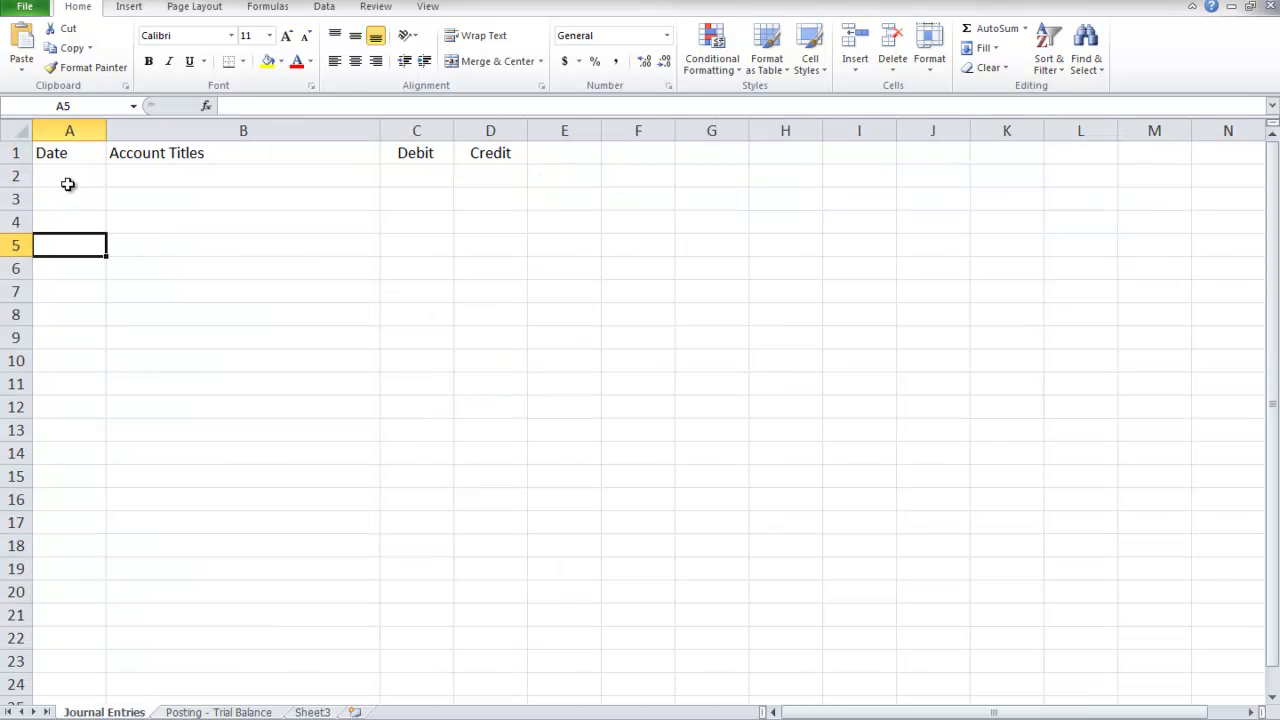
Start the first journal entry in row 2 with the date April 1 and the account title Cash.
click(69, 180)
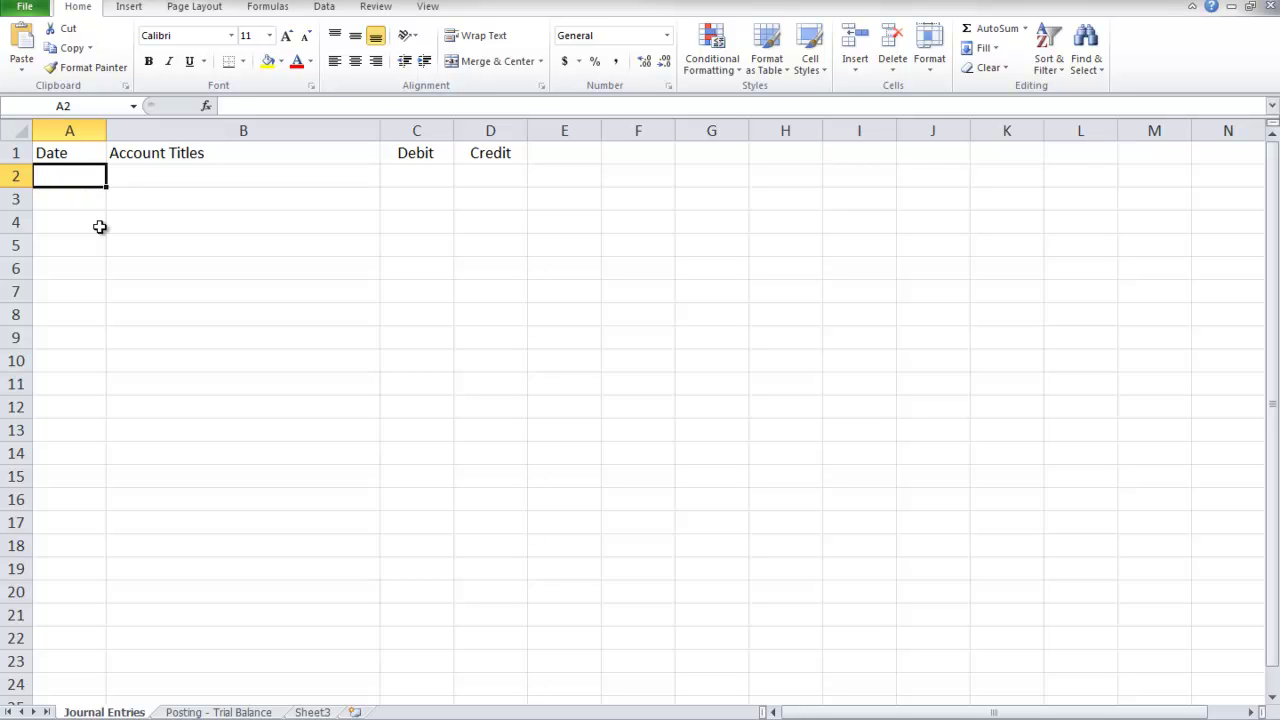
text(april)
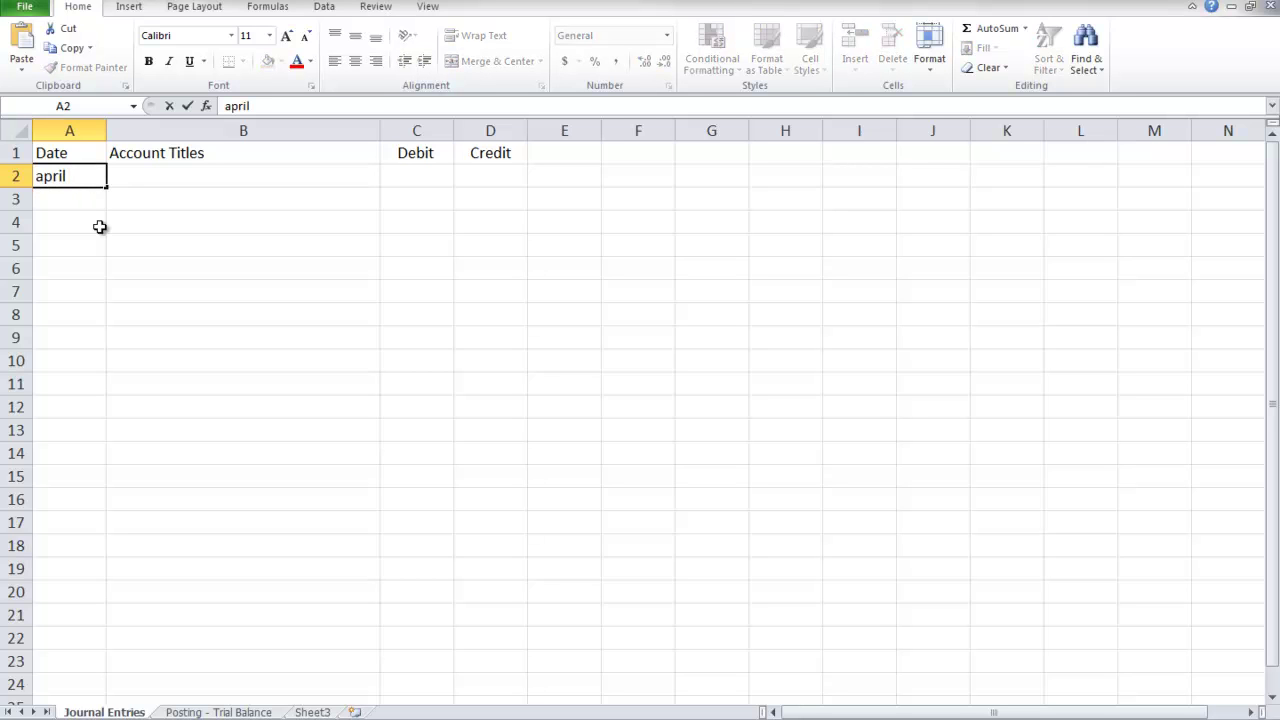
text( 1)
key(Tab)
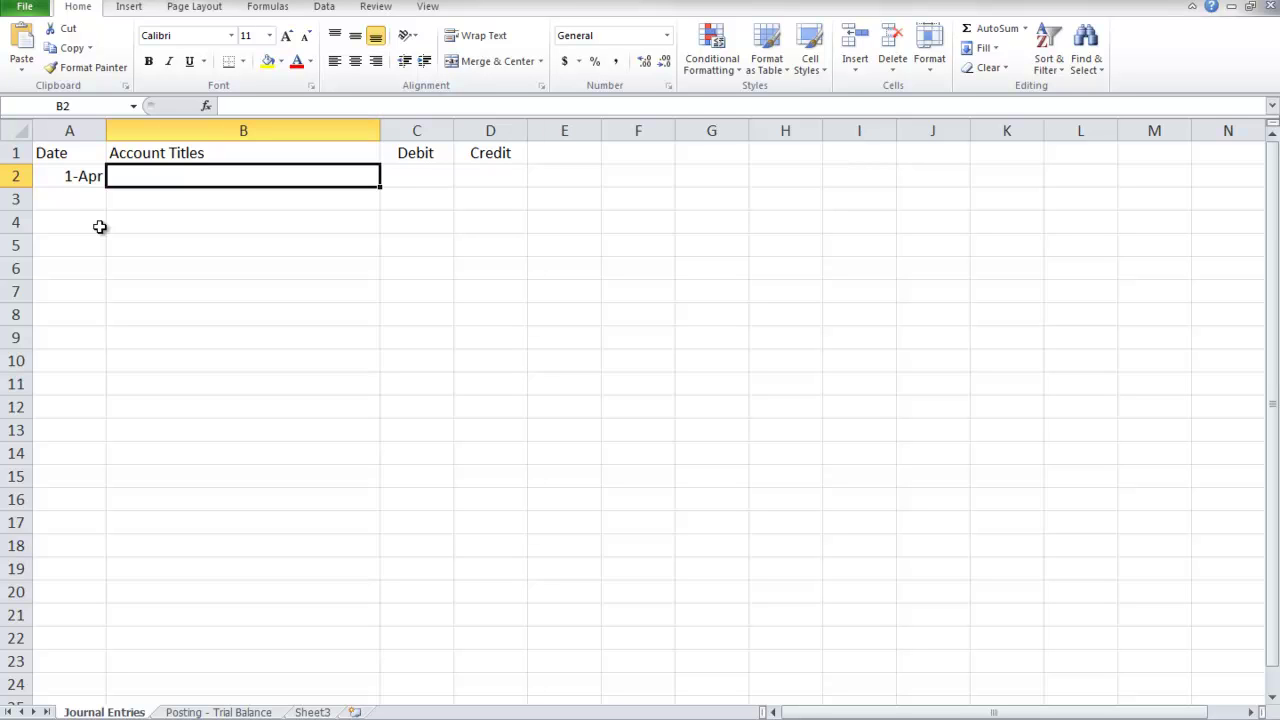
text(Cash)
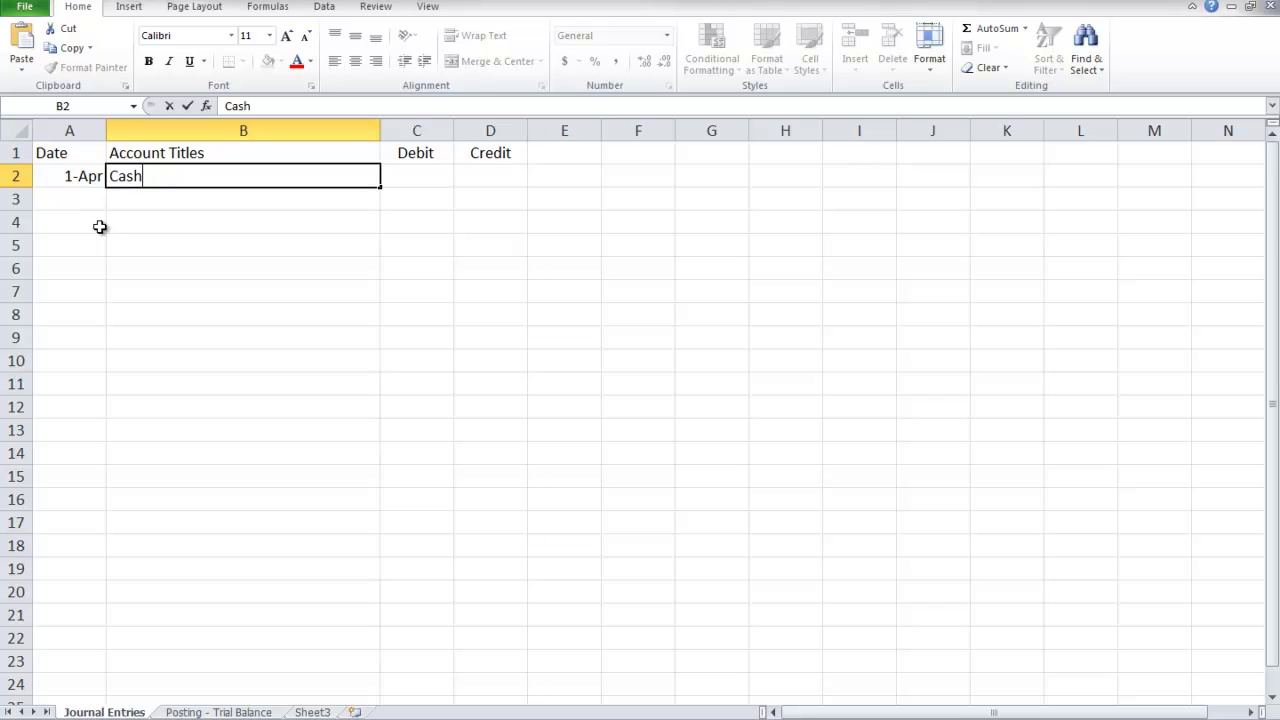
key(Tab)
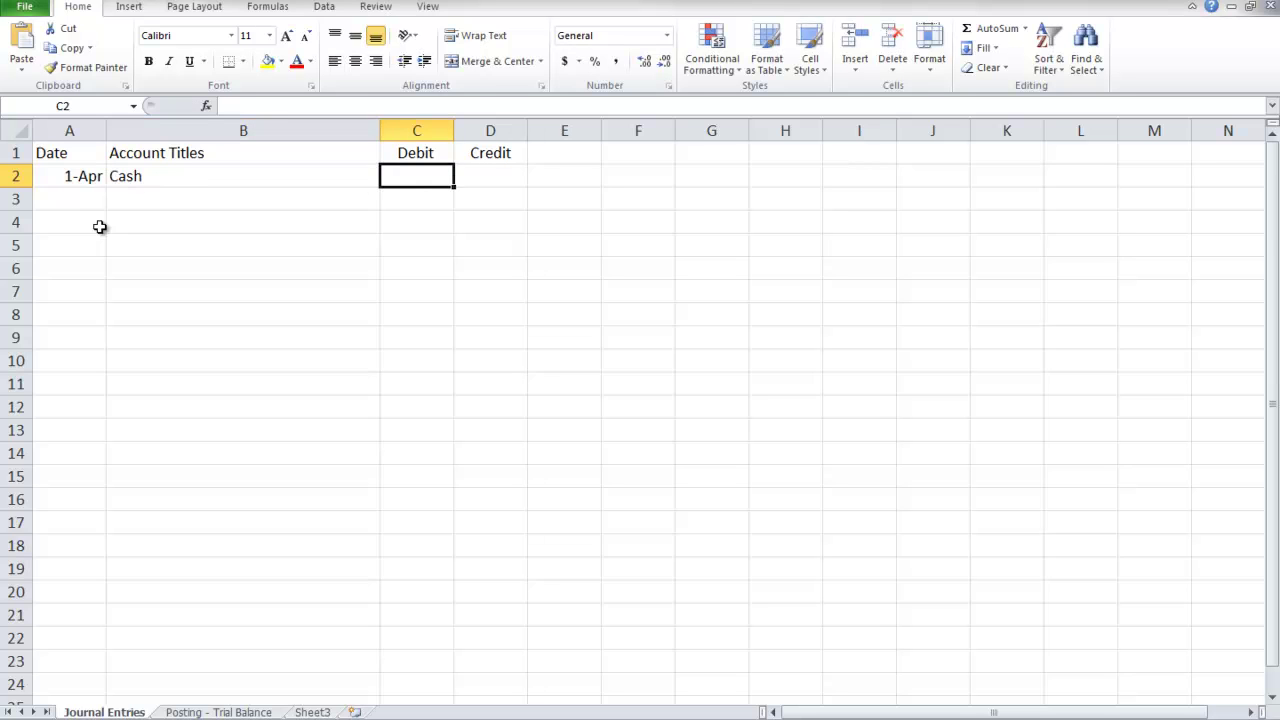
Enter $20,000 as the debit for the Cash line in cell C2.
text(420,000)
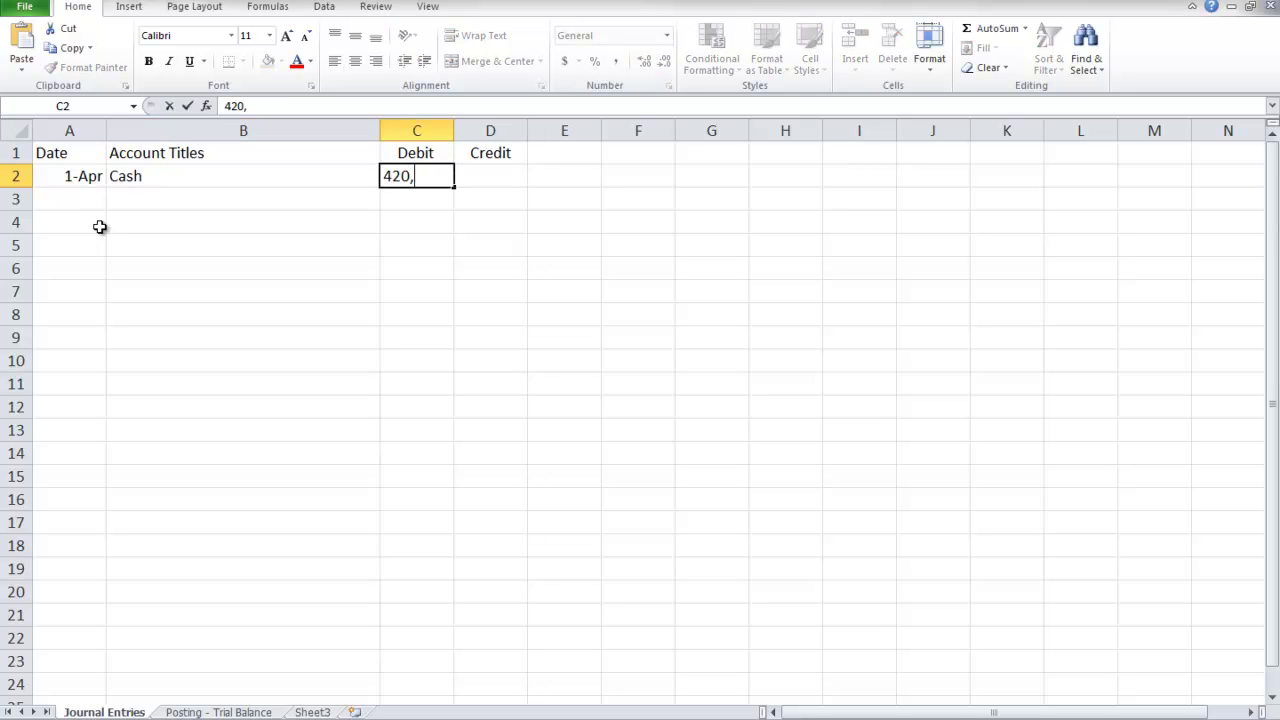
key(BackSpace)
key(BackSpace)
key(BackSpace)
key(BackSpace)
key(BackSpace)
key(BackSpace)
key(BackSpace)
text($20,000)
key(Return)
Enter Owners Equity as the account title in cell B3, below Cash.
key(Left)
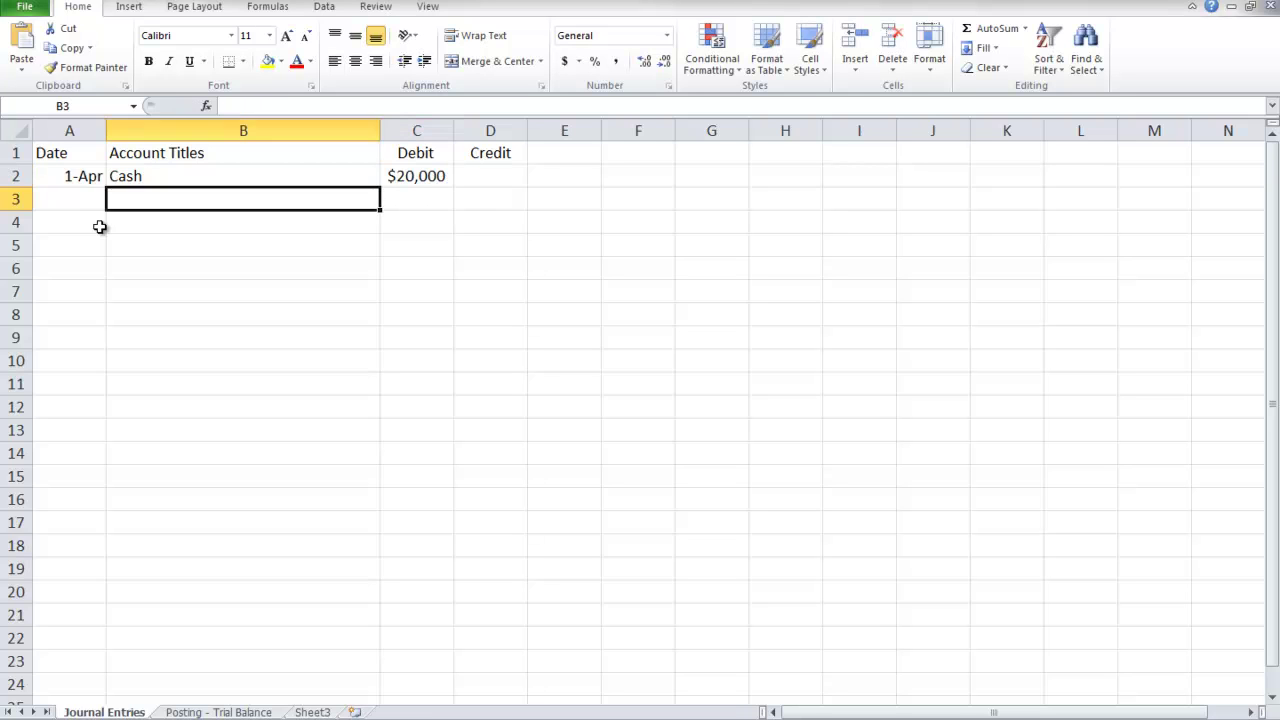
text(O)
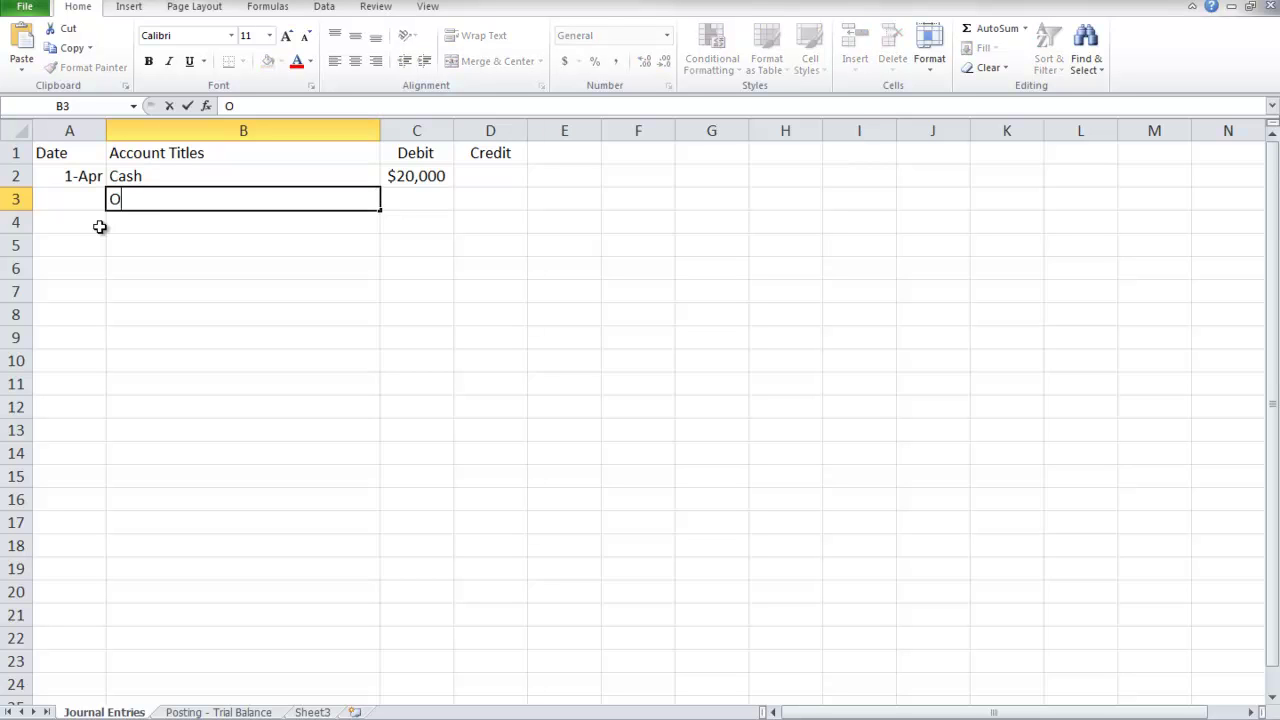
text(wners Equity)
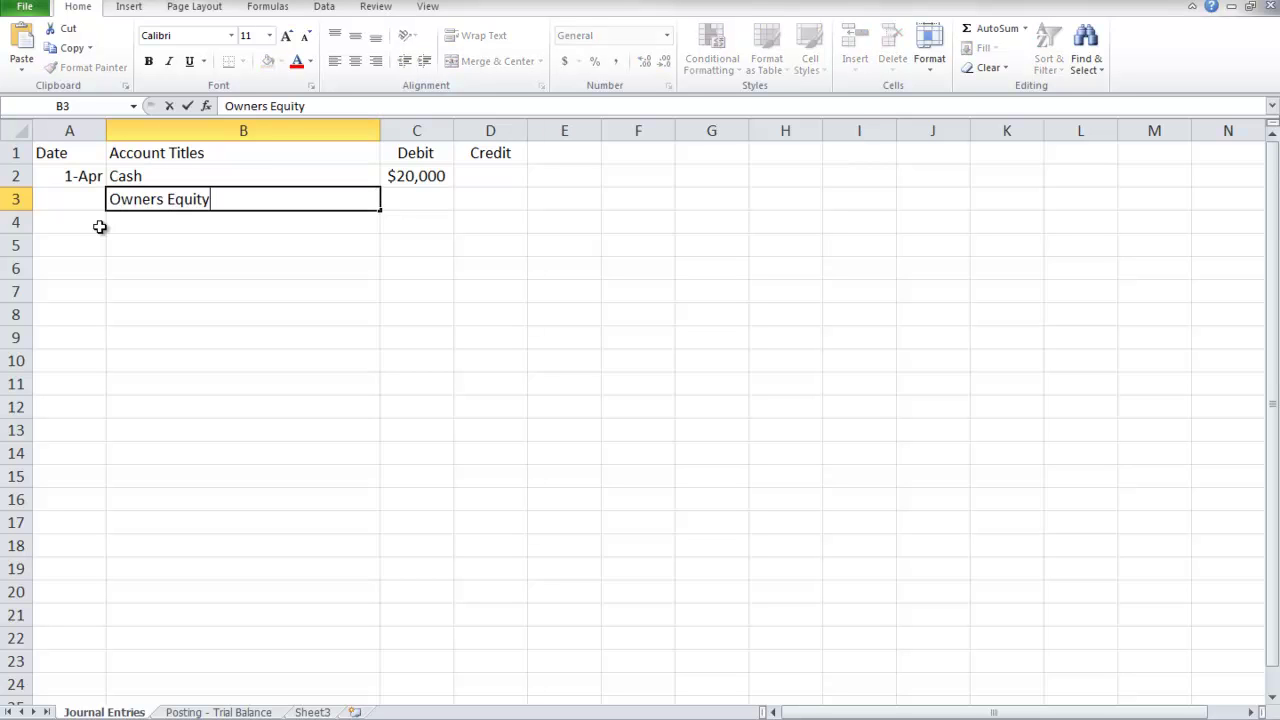
key(Tab)
Copy the $20,000 Cash debit from C2 into the Owners Equity credit cell D3.
key(Right)
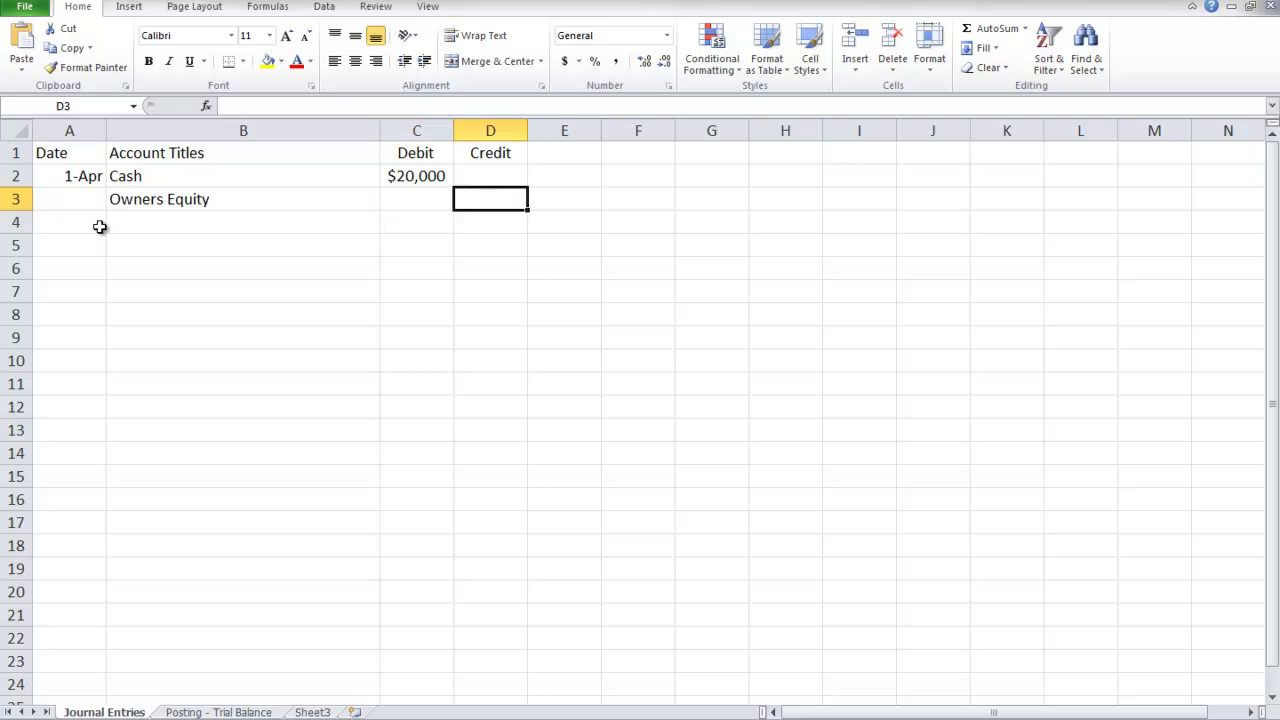
key(Up)
key(Left)
key(ctrl+c)
key(Right)
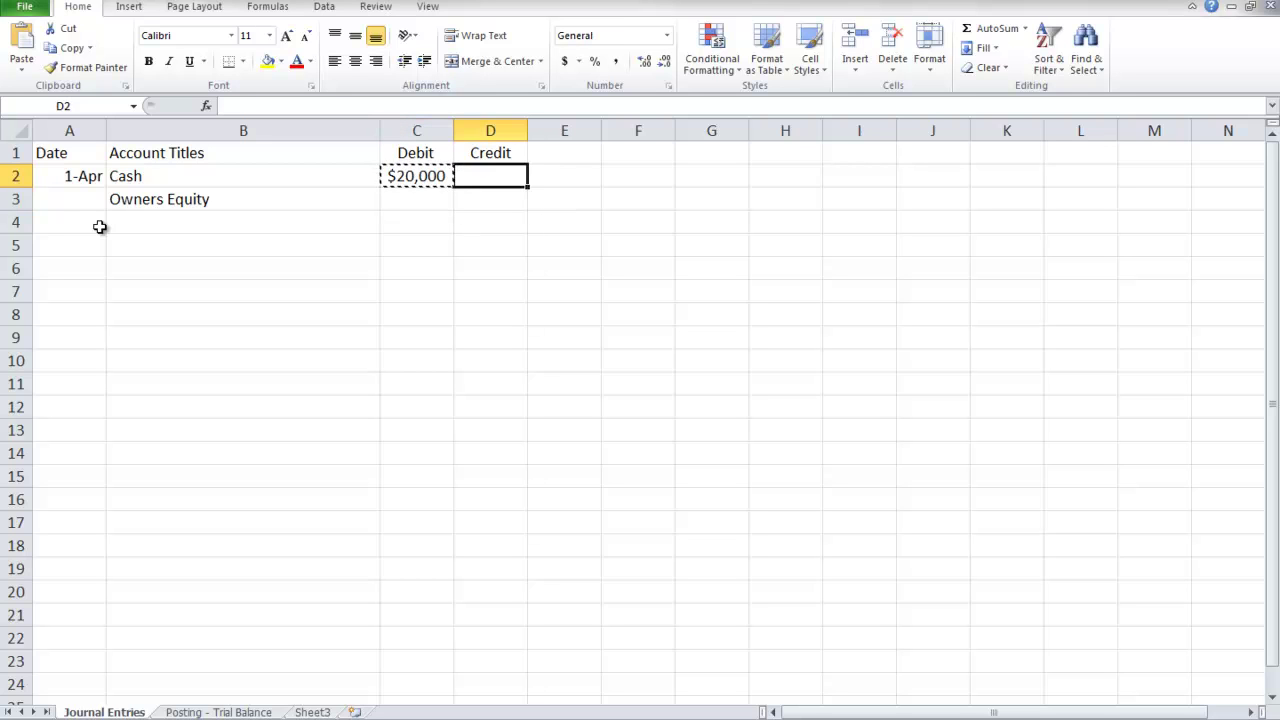
key(Down)
key(ctrl+v)
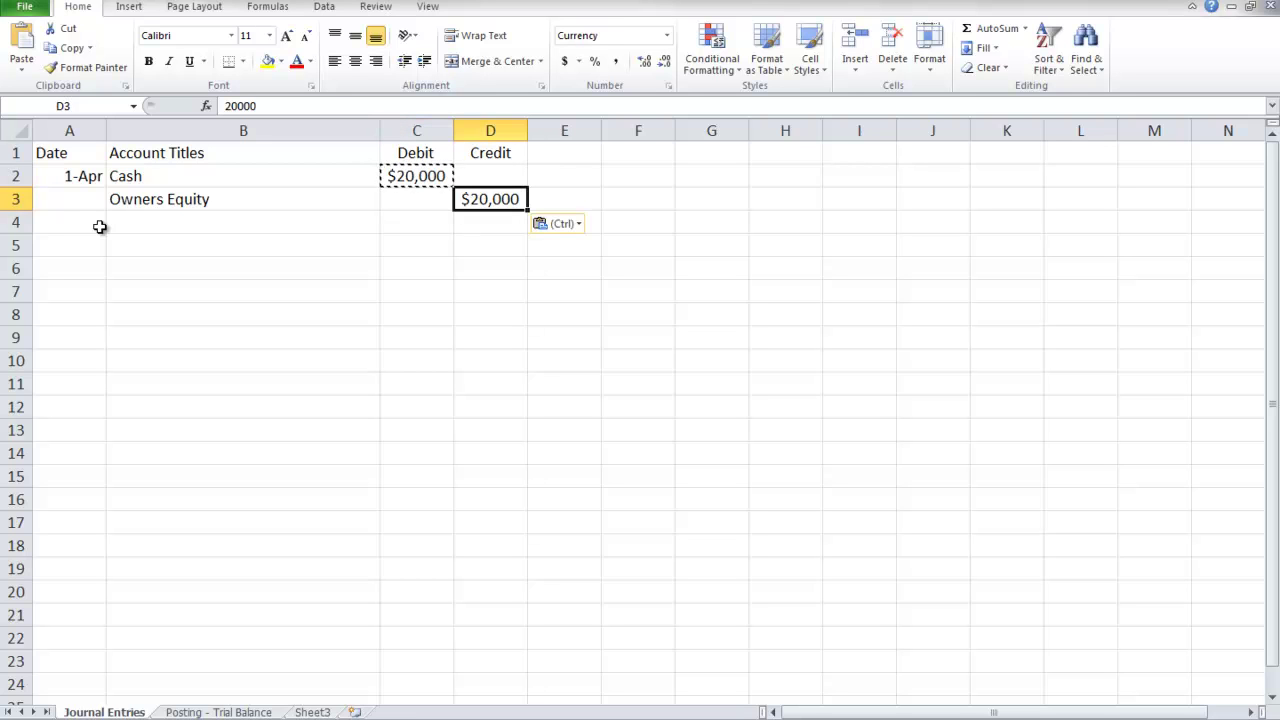
click(278, 313)
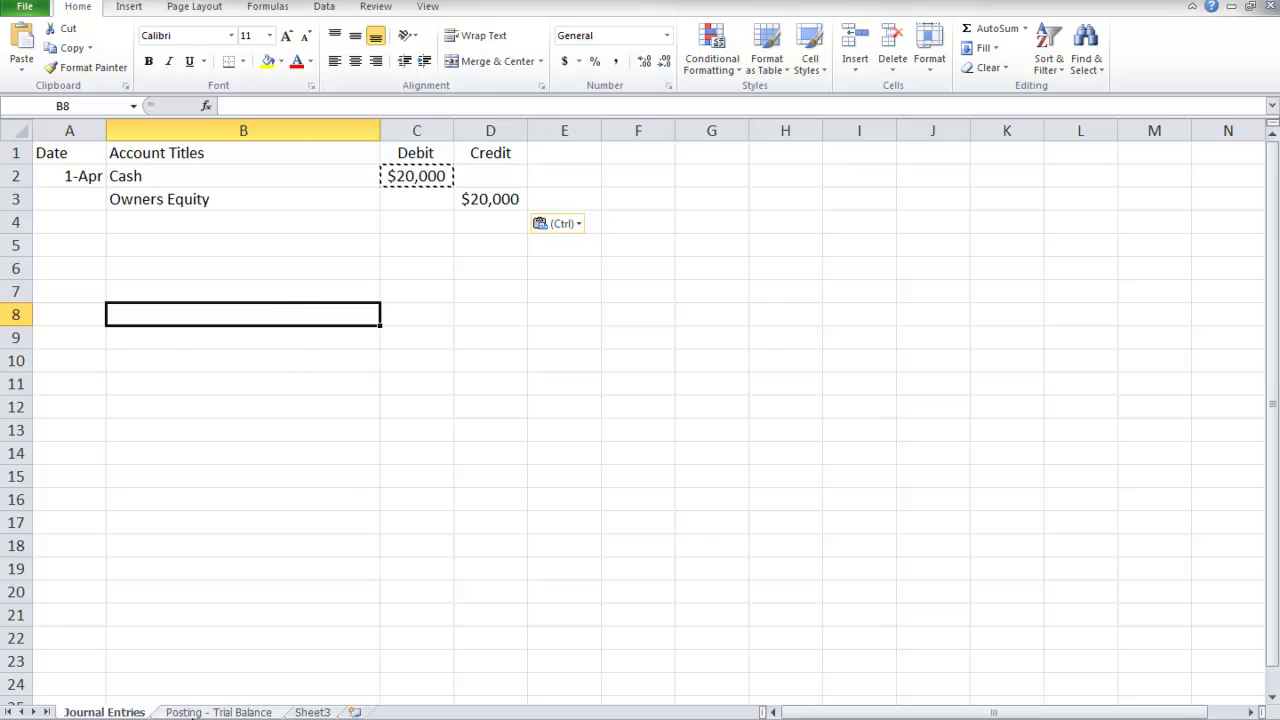
Post the first entry to the Cash ledger on Posting - Trial Balance with date 4/1 and a $20,000 debit.
click(210, 712)
click(70, 196)
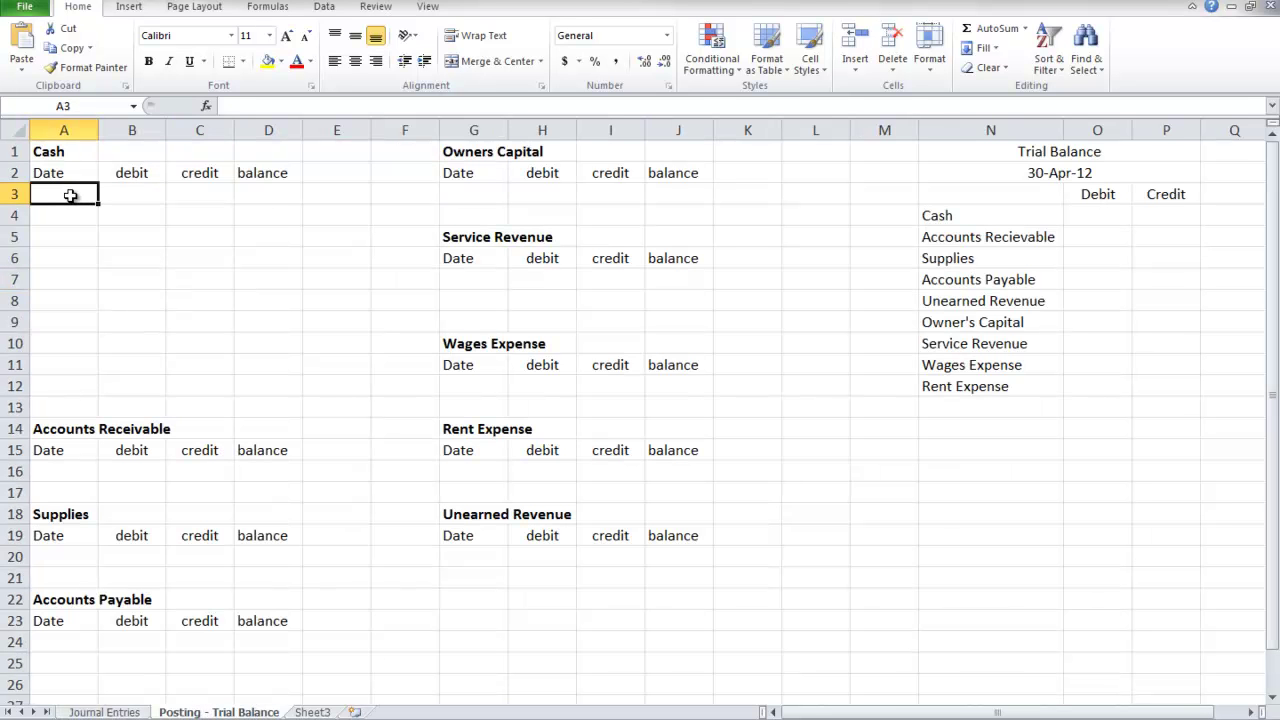
text(4/1)
key(Tab)
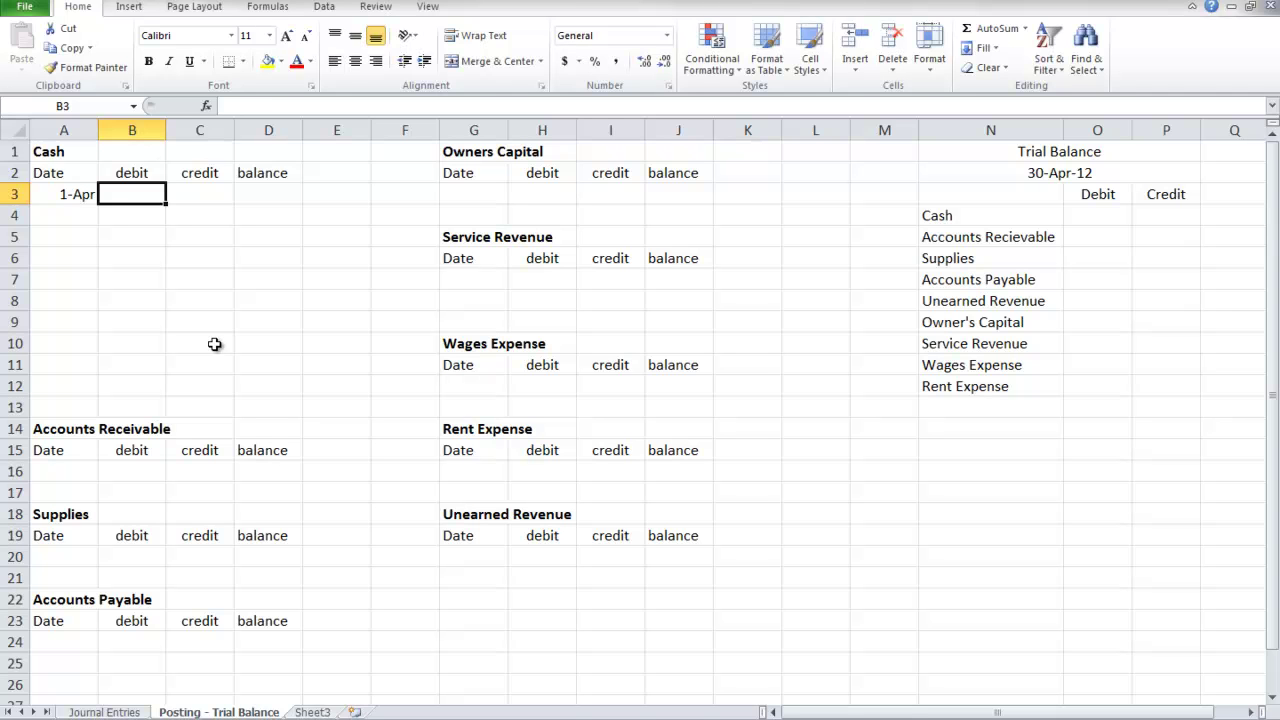
text($20,000)
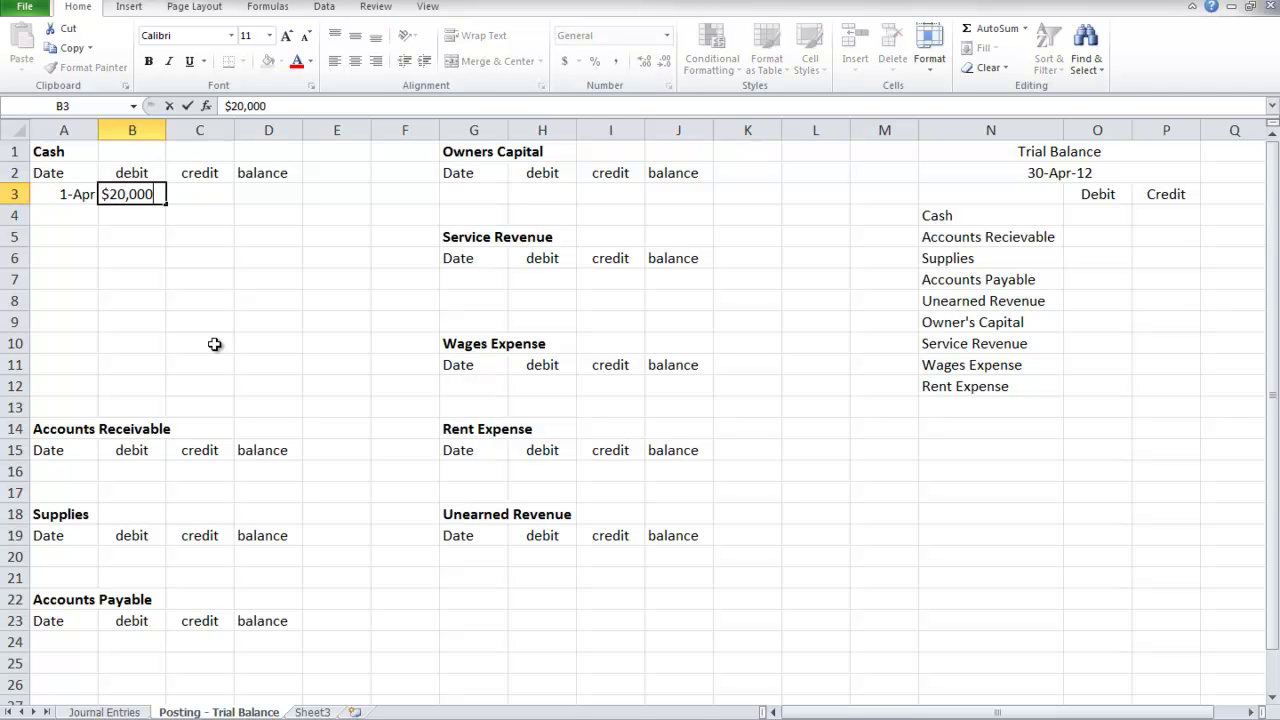
key(Return)
Copy the $20,000 debit in the Cash ledger into its balance column at D3.
key(Up)
key(Right)
key(Right)
key(Left)
key(Left)
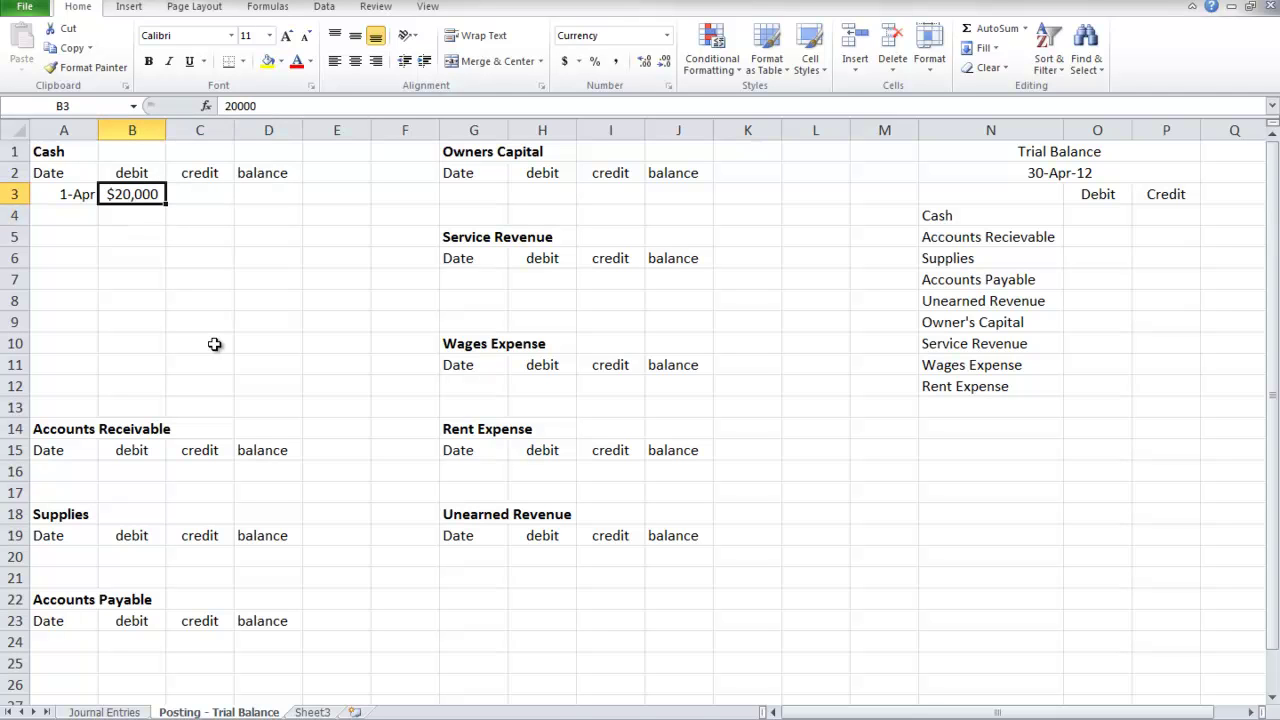
key(ctrl+c)
key(Right)
key(Right)
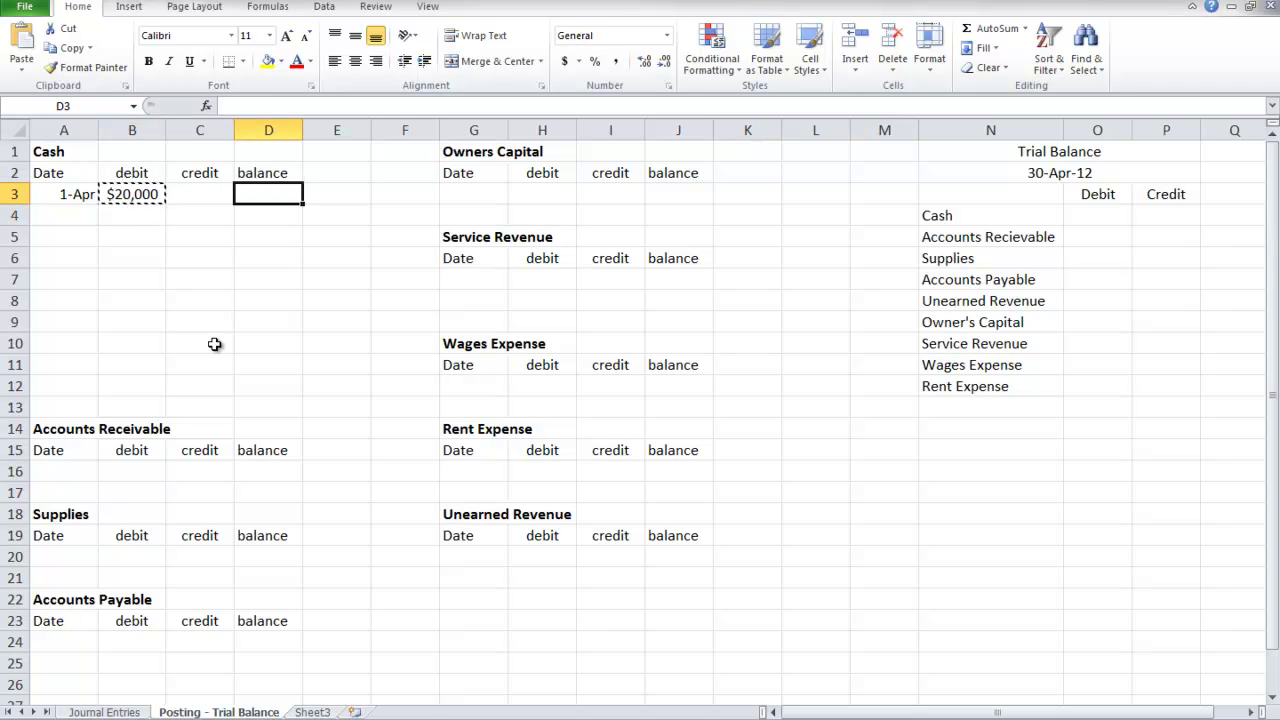
key(ctrl+v)
key(Right)
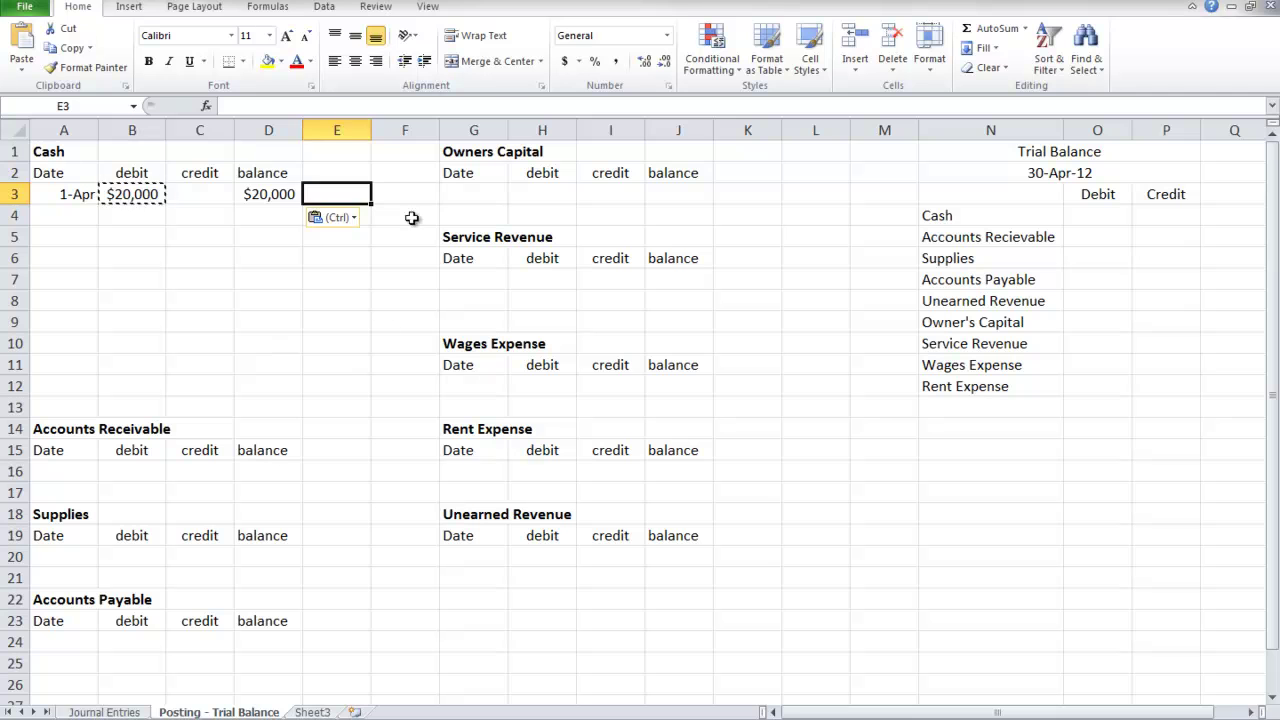
Post the entry to the Owners Capital ledger in row 3 with date 4/1 and a $20,000 credit.
click(449, 196)
text(4/1)
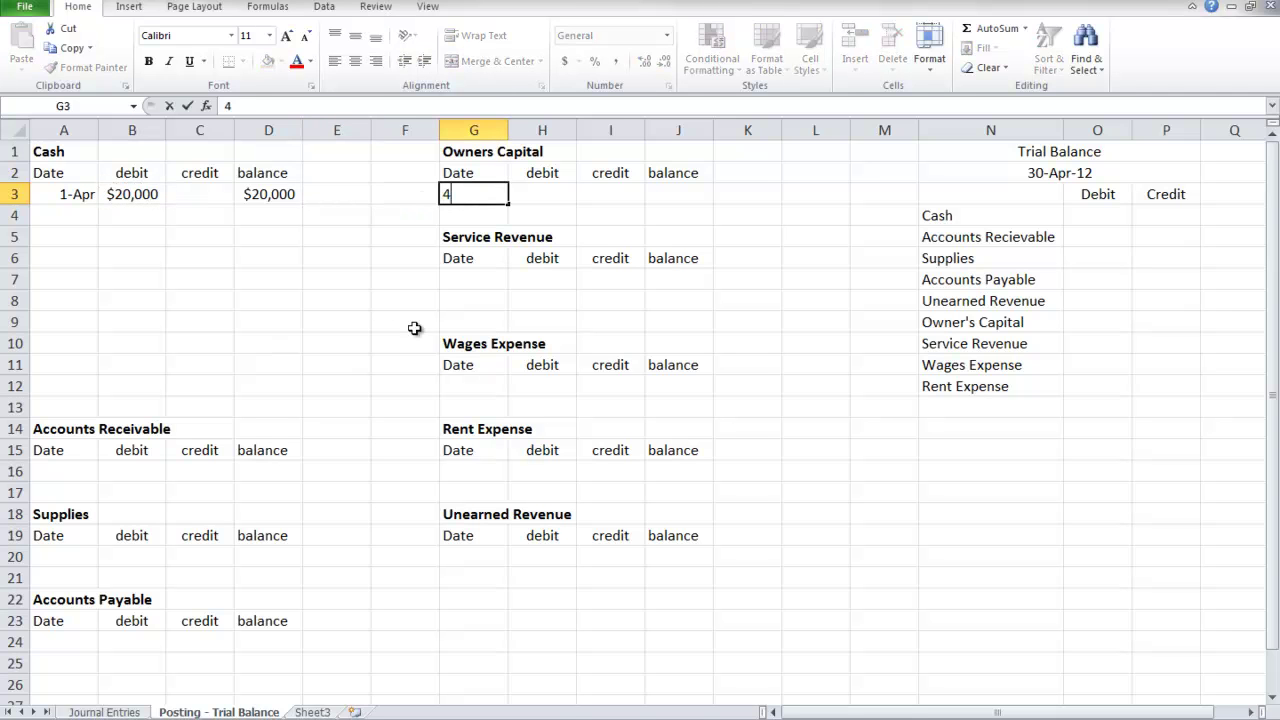
key(Return)
key(Up)
key(Right)
key(Right)
key(Right)
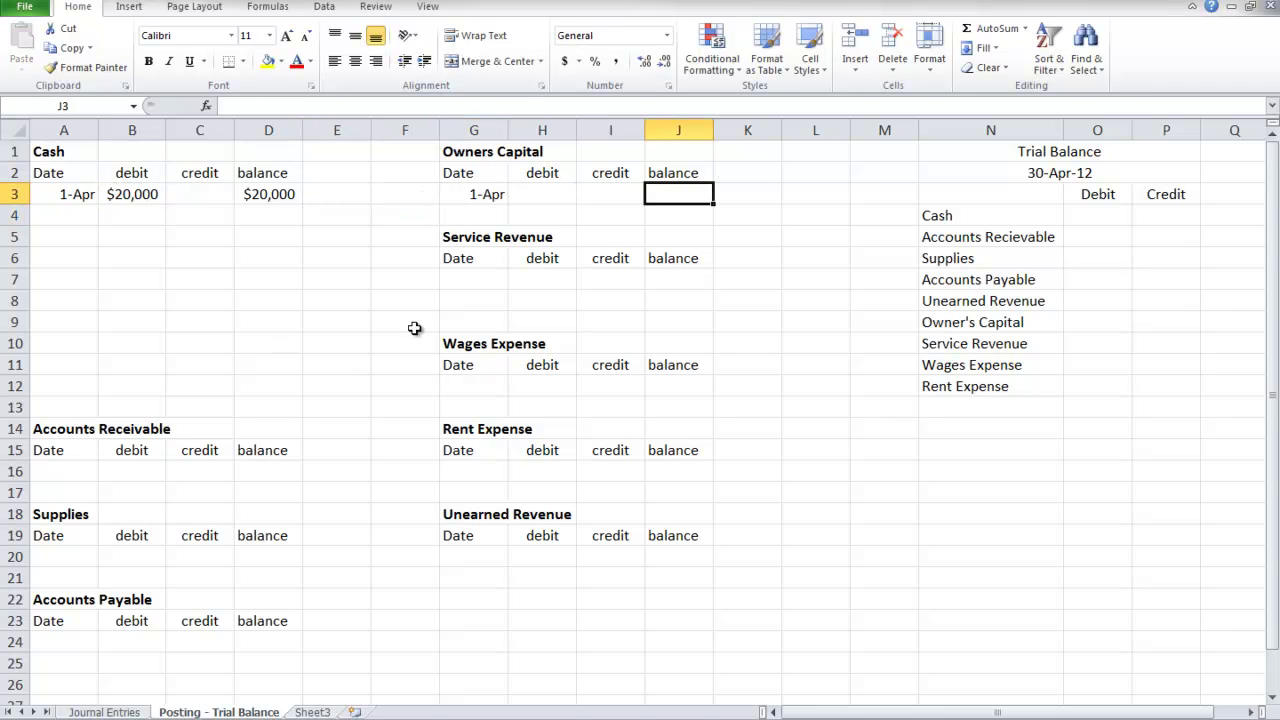
key(Left)
text($20,000)
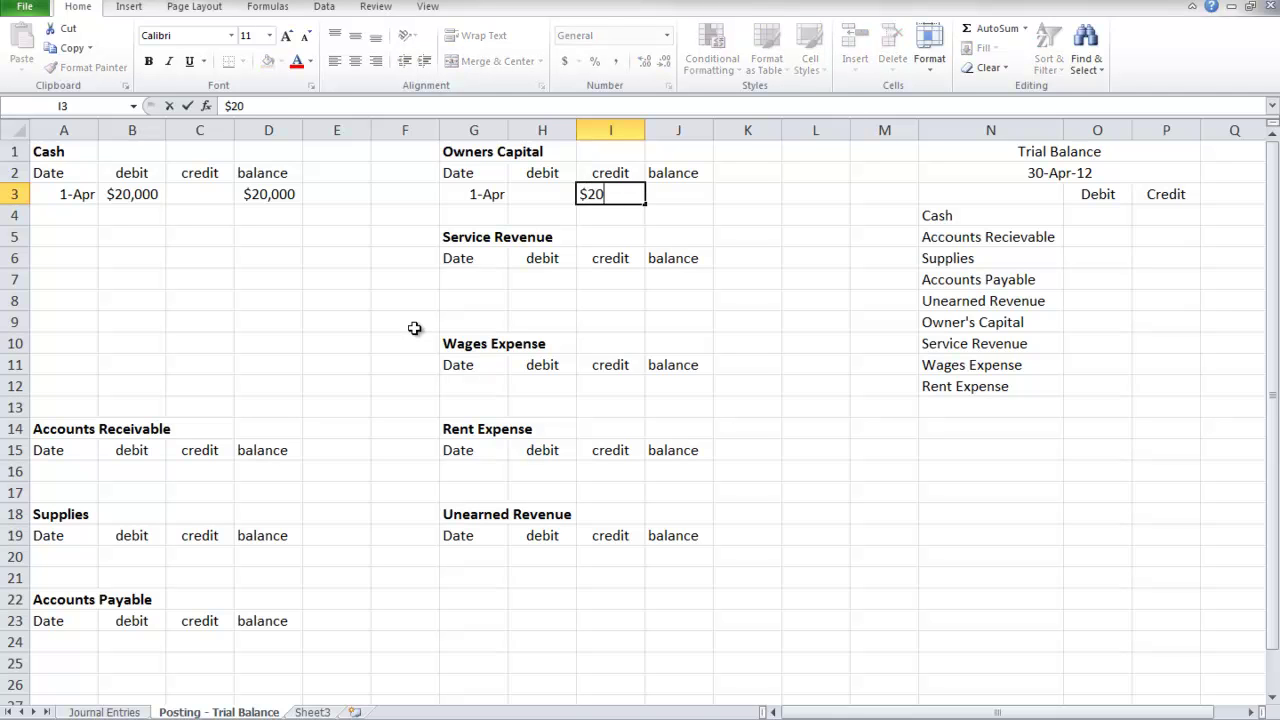
key(Return)
Copy the $20,000 Owners Capital credit into the ledger's balance column at J3.
key(Up)
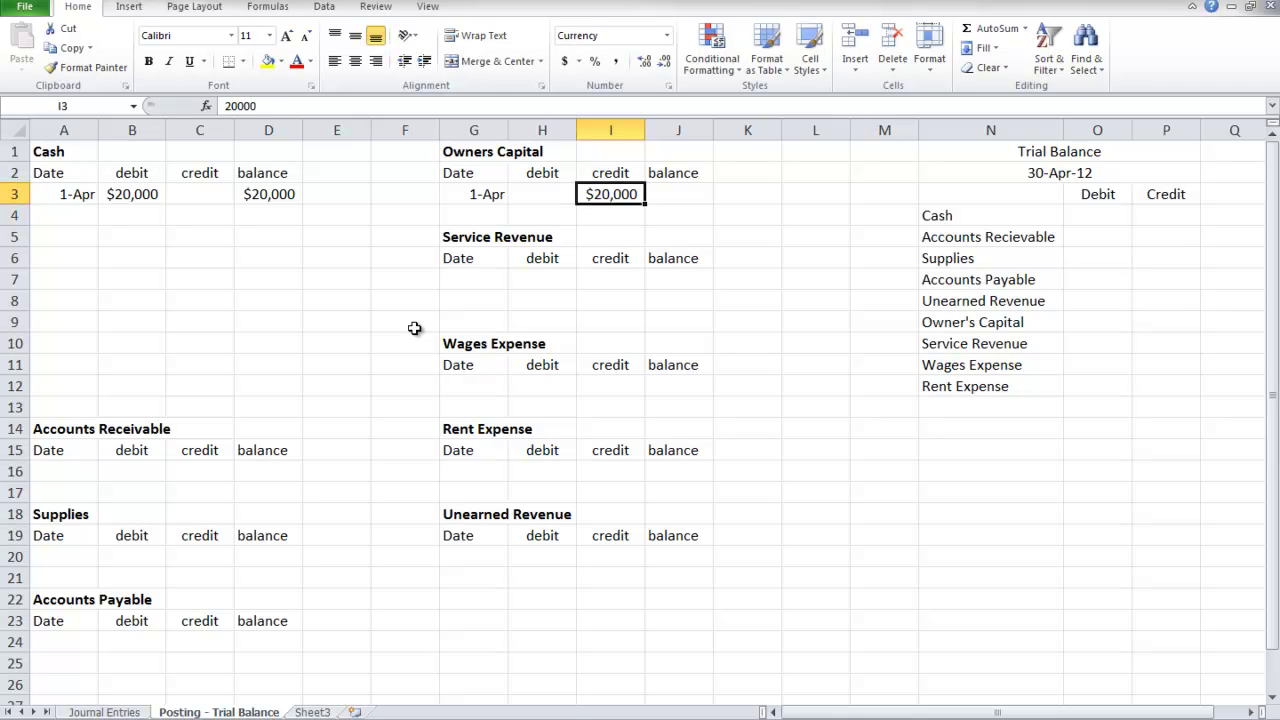
key(ctrl+c)
key(Right)
key(ctrl+v)
key(Left)
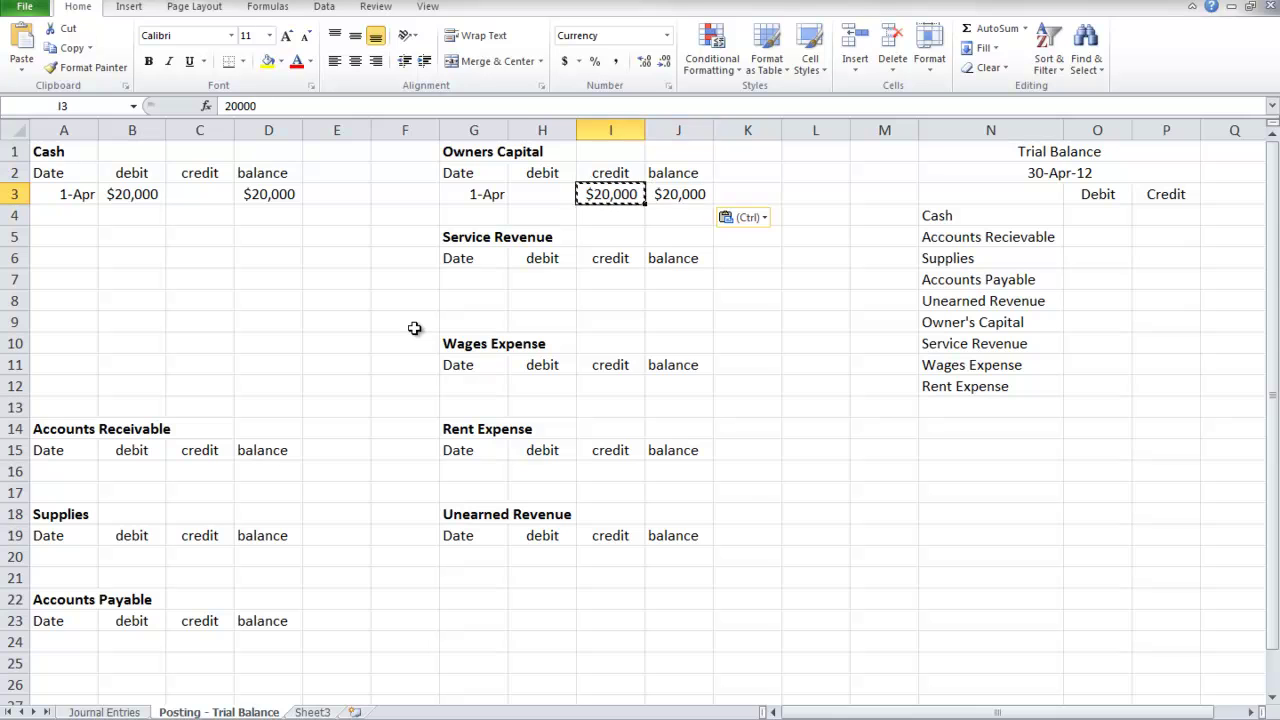
Start a second entry in row 5 of Journal Entries with date 4/1 and the account title rent expense.
click(100, 712)
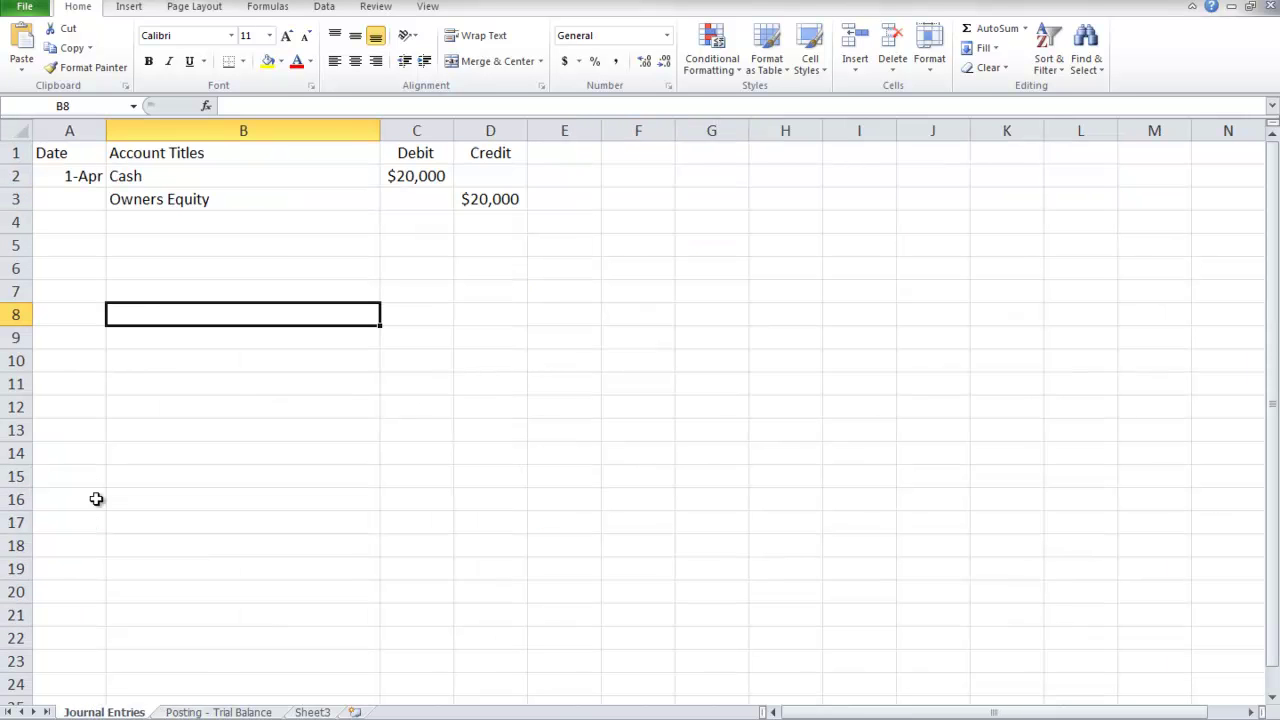
click(77, 239)
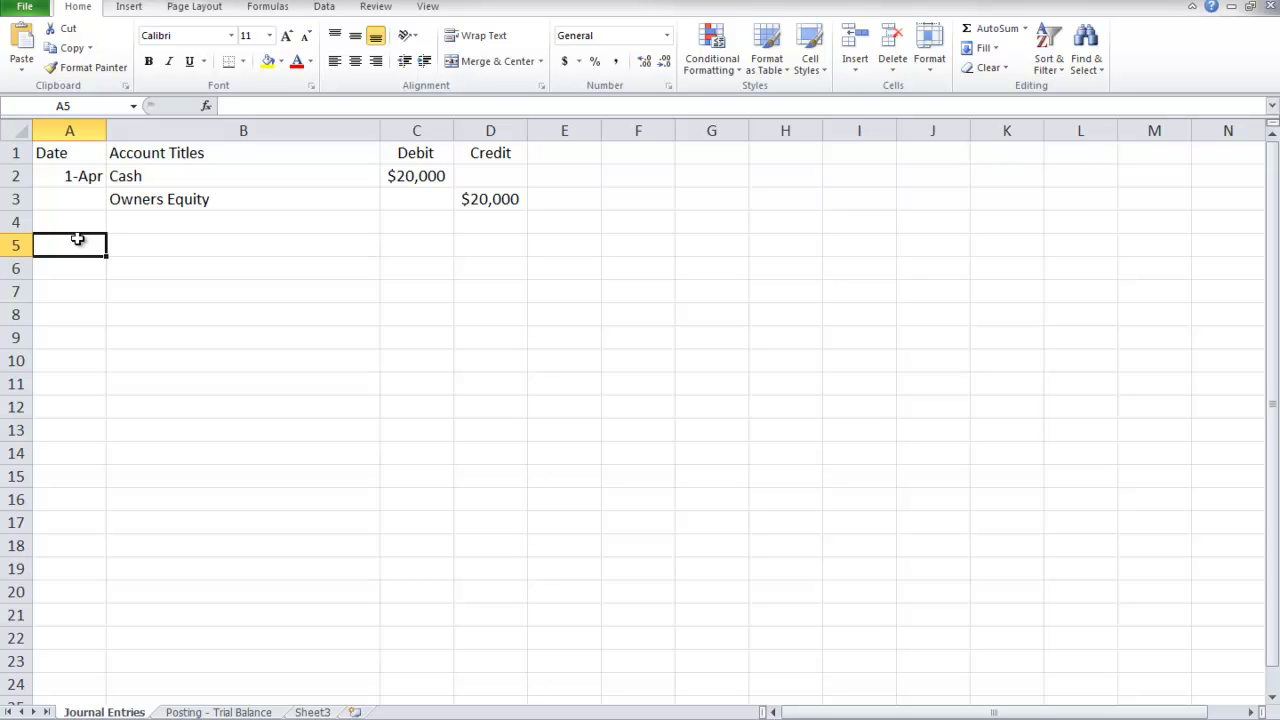
text(4)
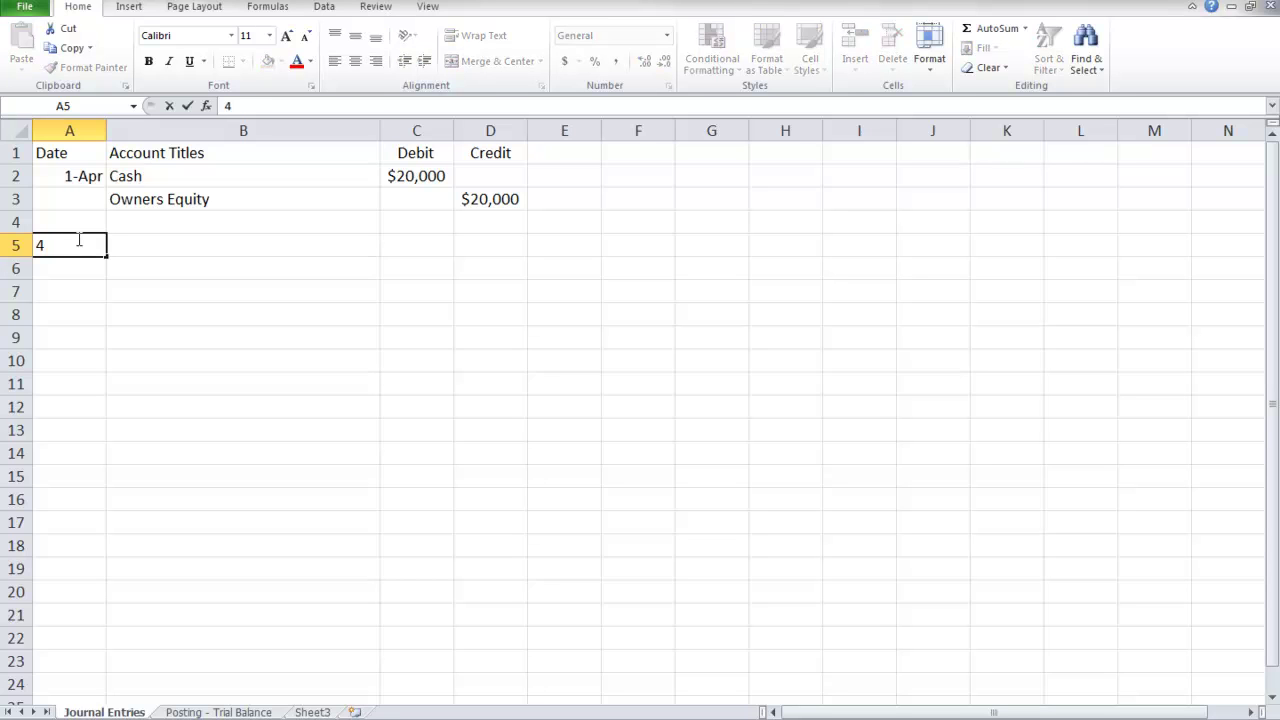
text(/1)
key(Tab)
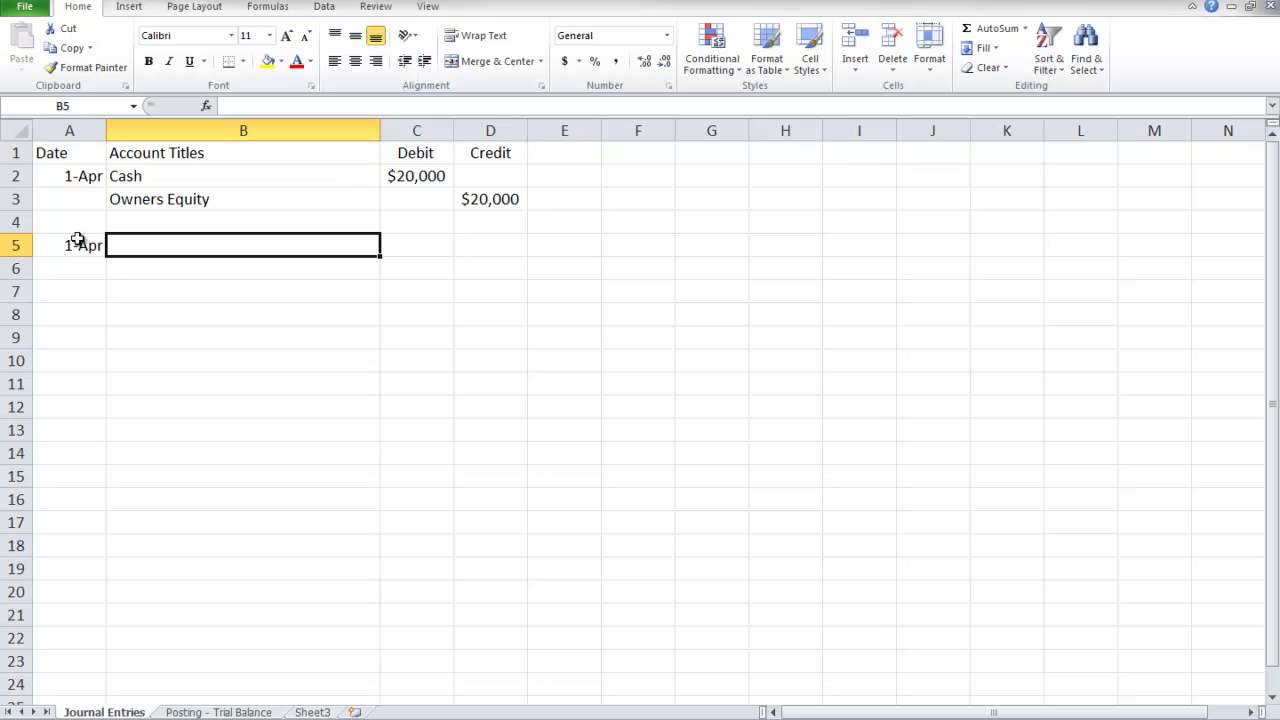
text(rent )
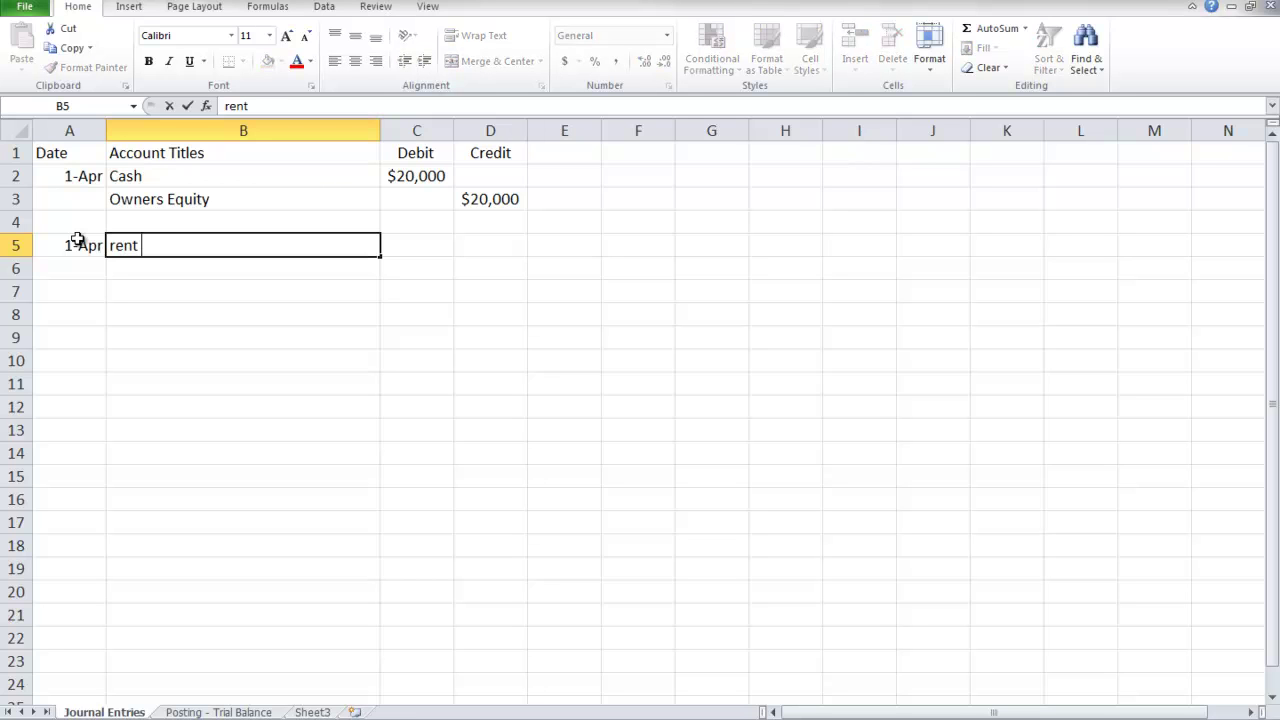
text(expense)
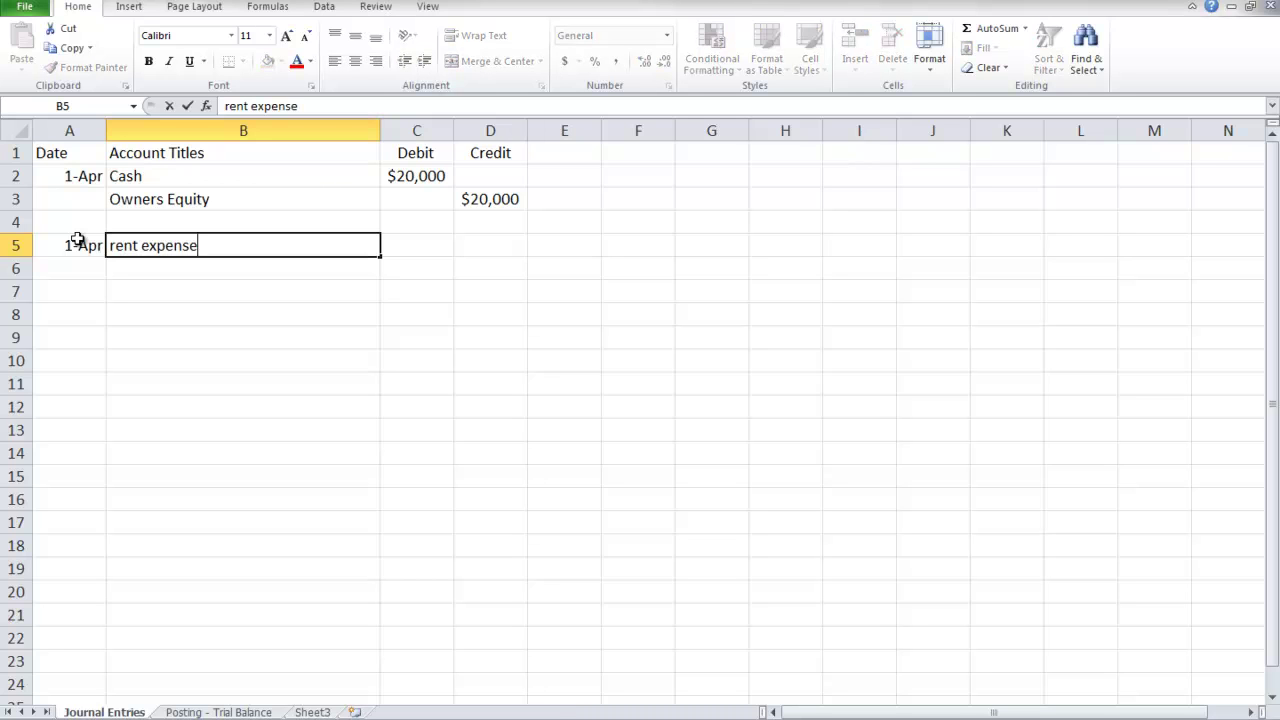
key(Tab)
key(Tab)
key(Left)
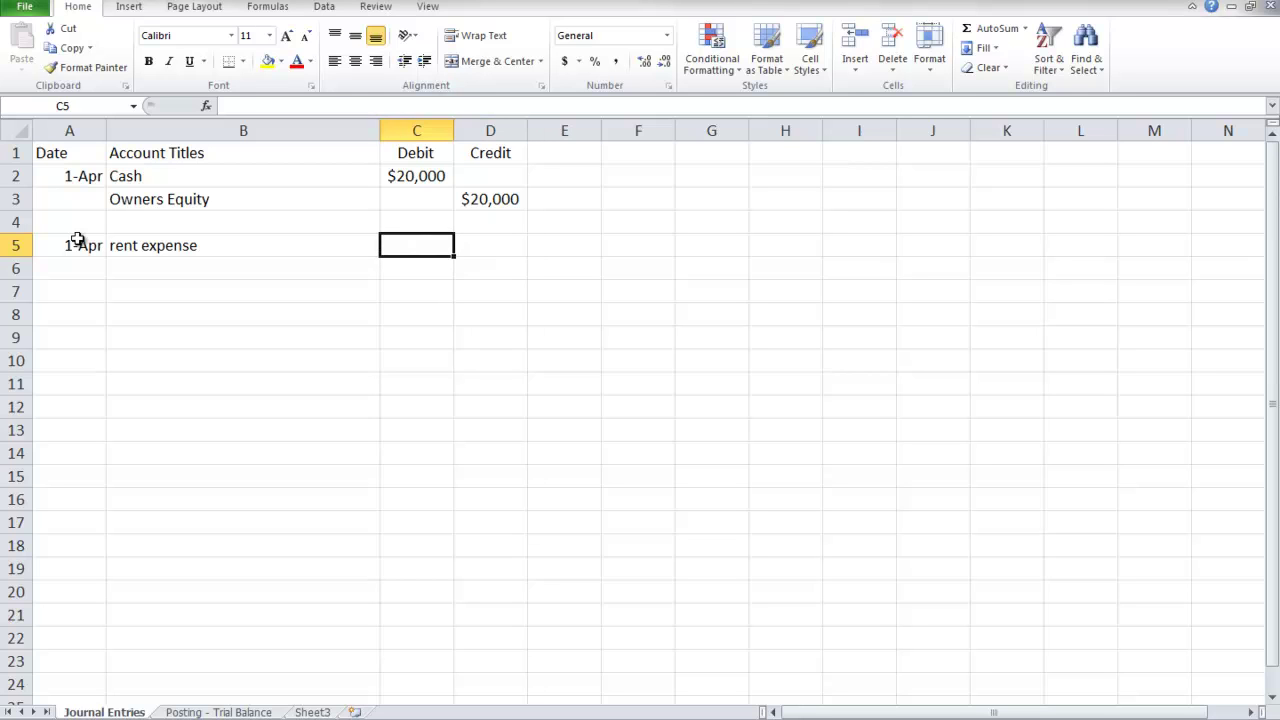
Enter a $1,100 debit for rent expense in C5 of Journal Entries.
text($1,)
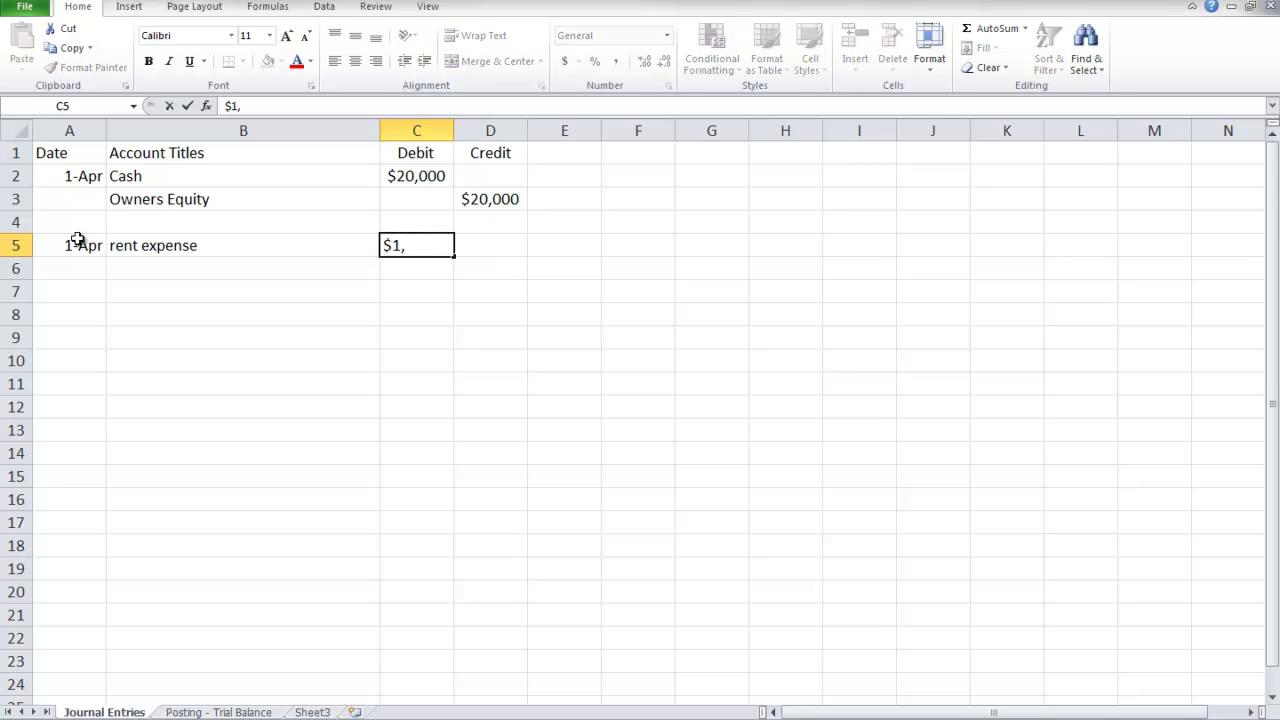
text(100)
key(Return)
Add the offsetting Cash line in row 6 of the journal with a $1,100 credit.
key(Left)
key(Left)
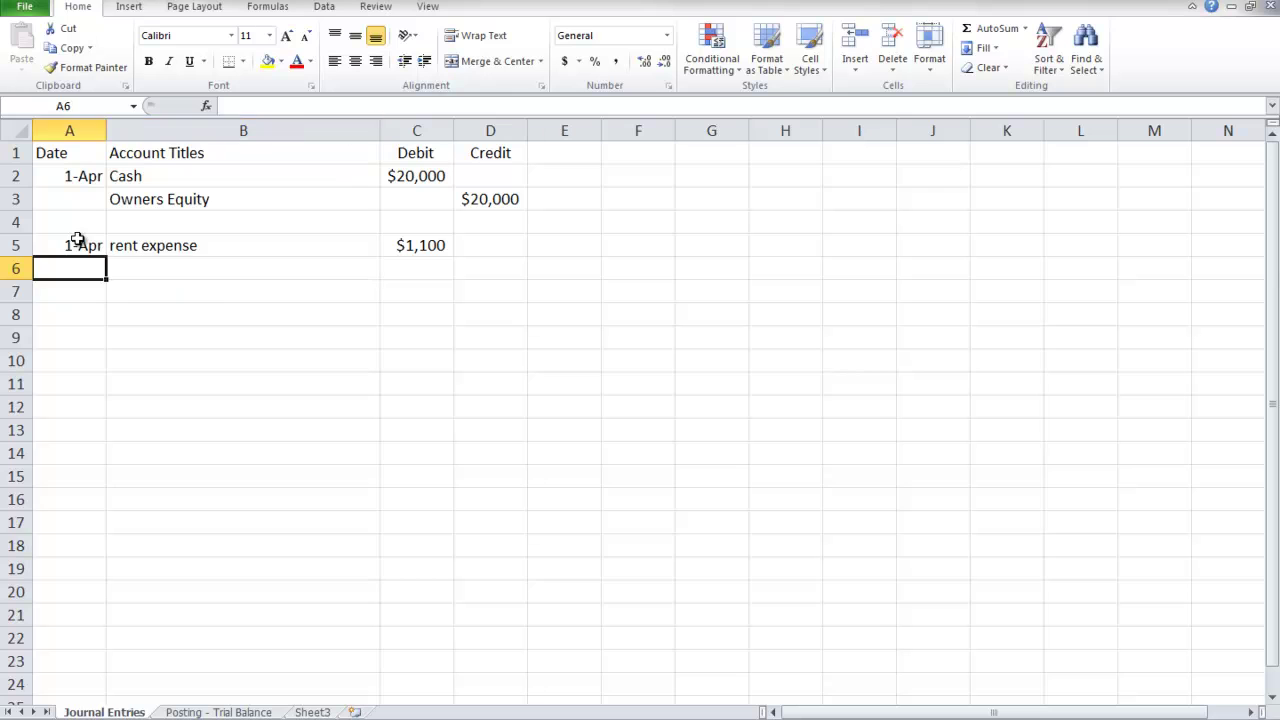
key(Right)
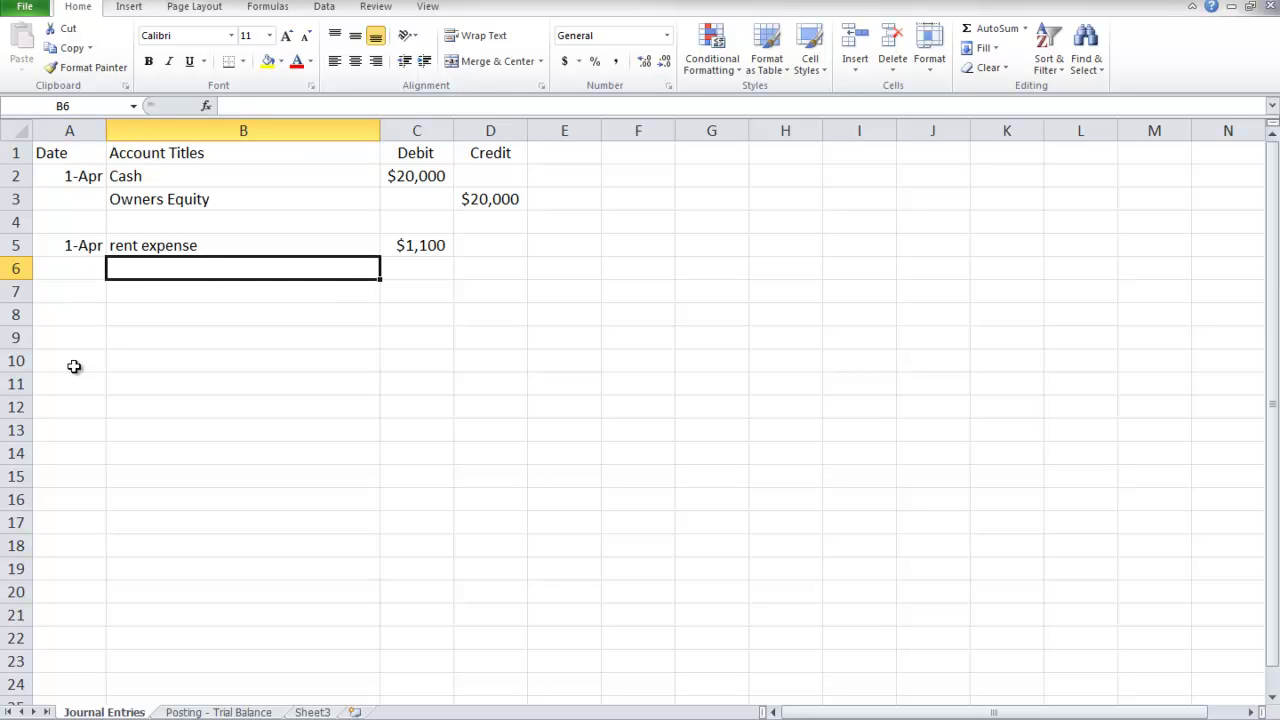
text(Cash)
key(Tab)
key(Tab)
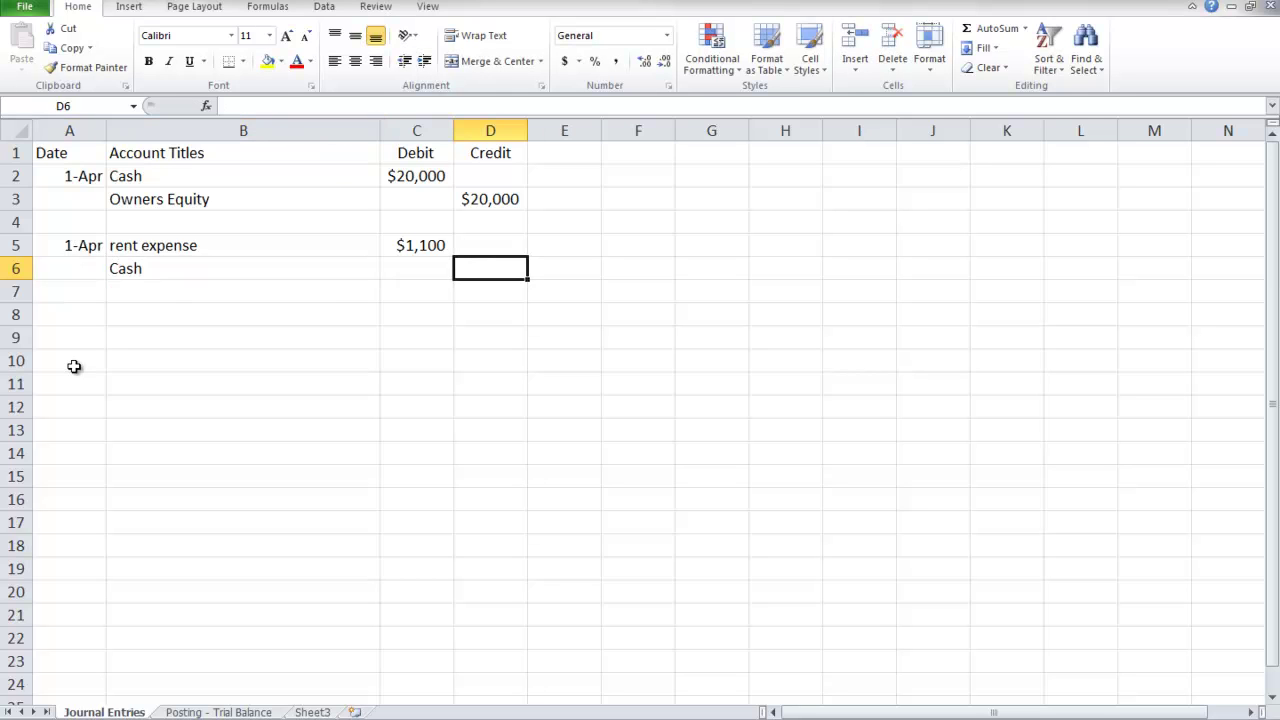
text($1,100)
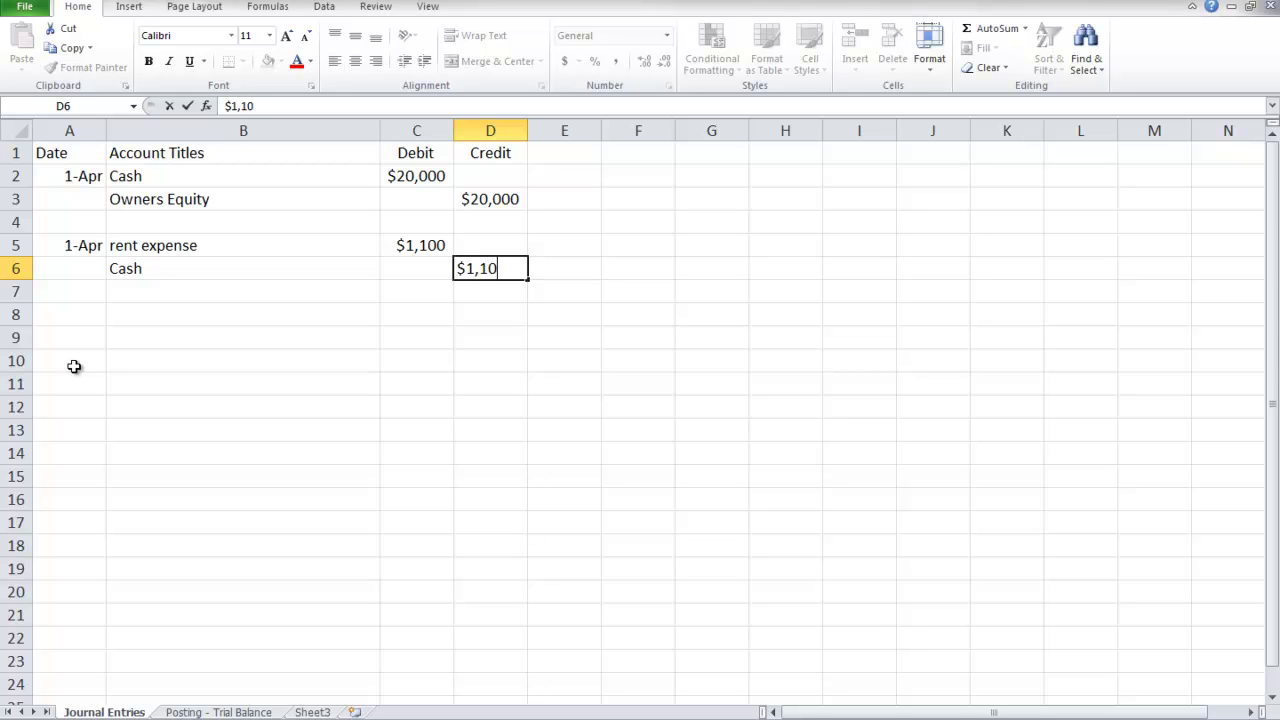
key(Return)
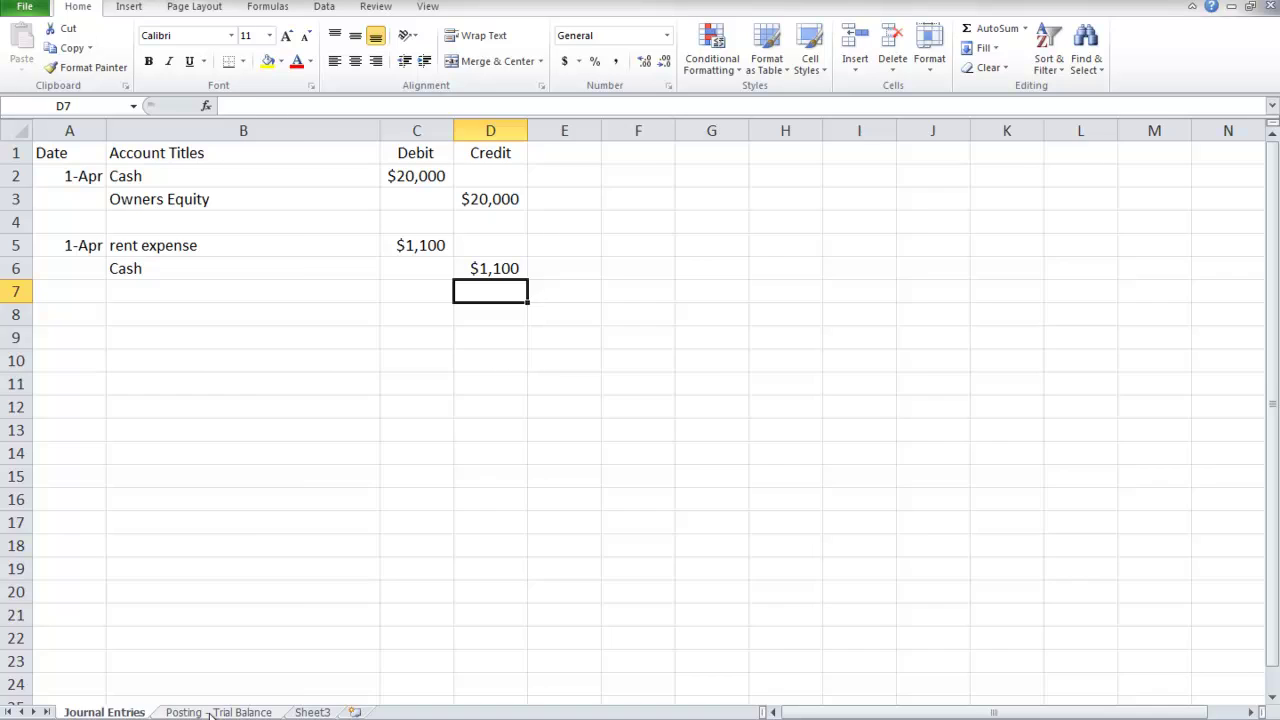
Post the rent payment to the Cash ledger in row 4 with date 4/2 and a $1,100 credit.
click(217, 712)
click(74, 215)
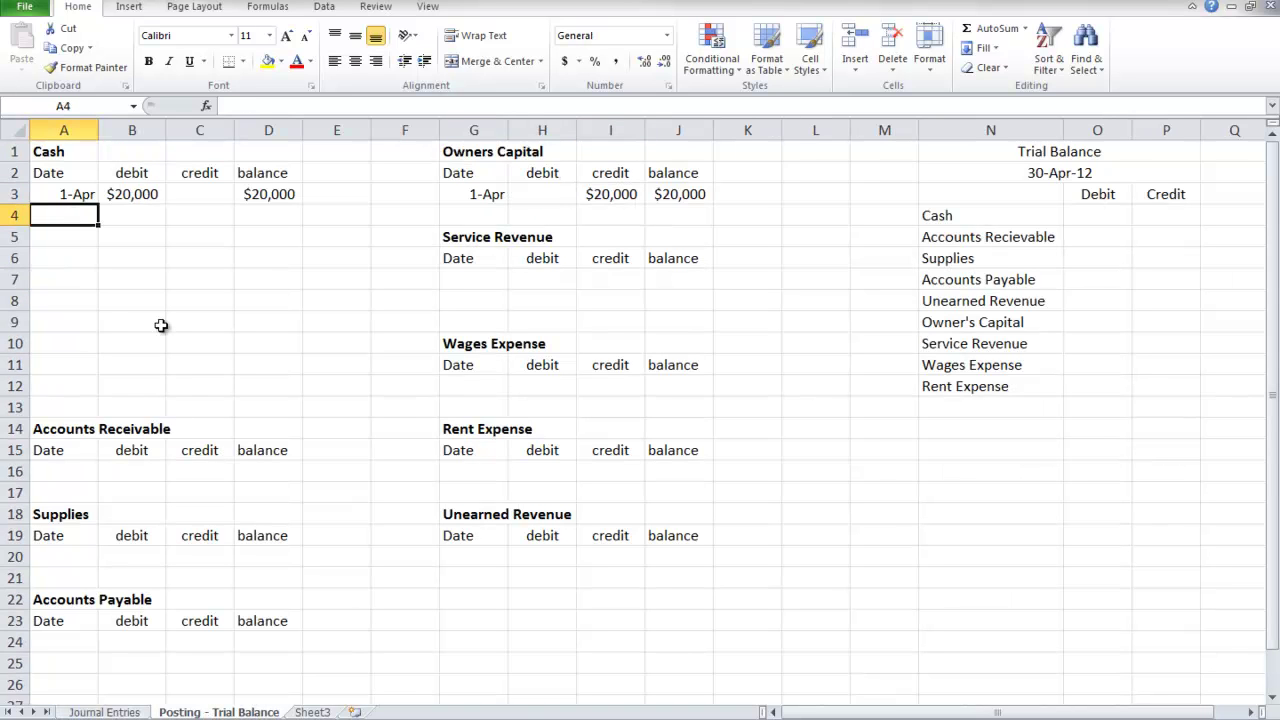
text(4/2)
key(Tab)
key(Tab)
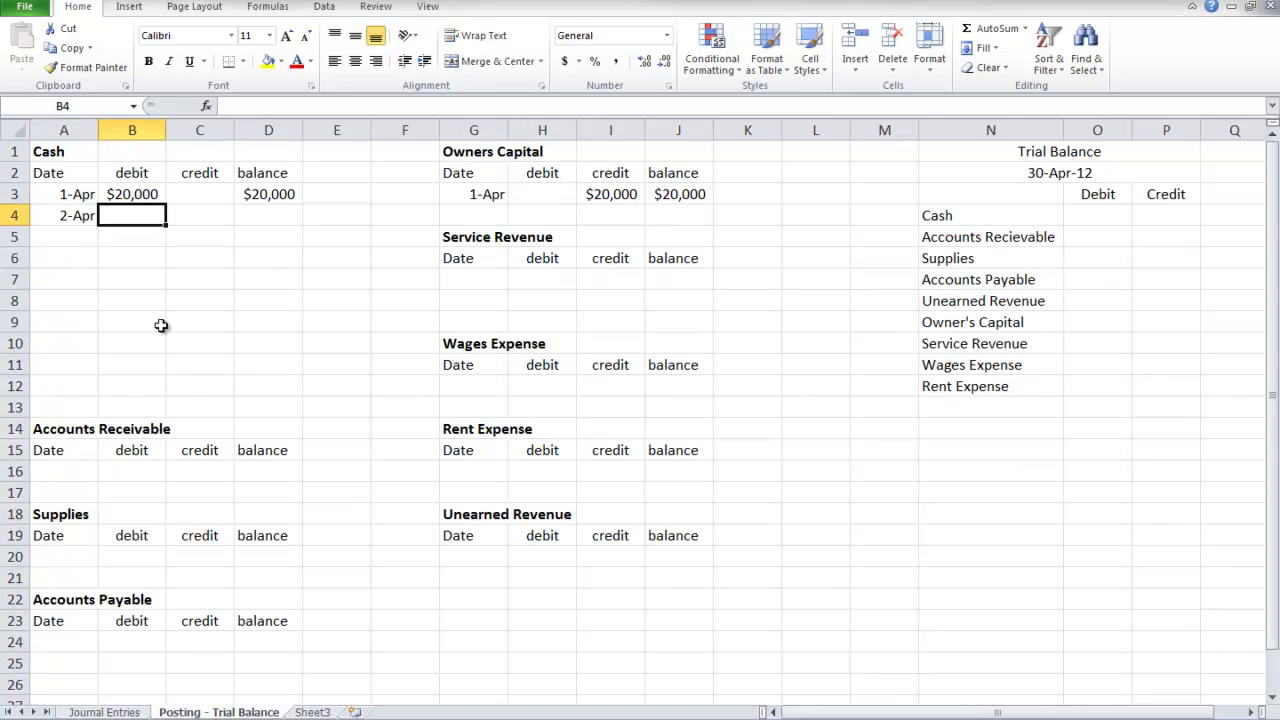
text($1)
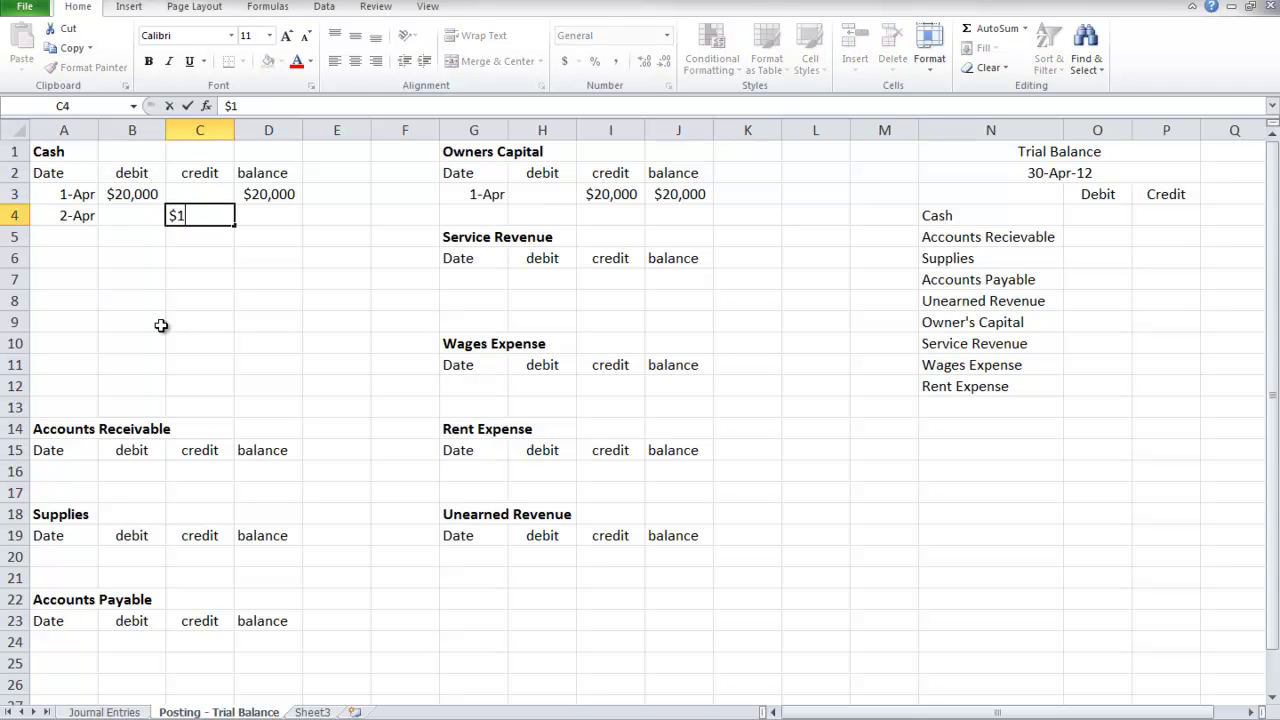
text(,100)
key(Return)
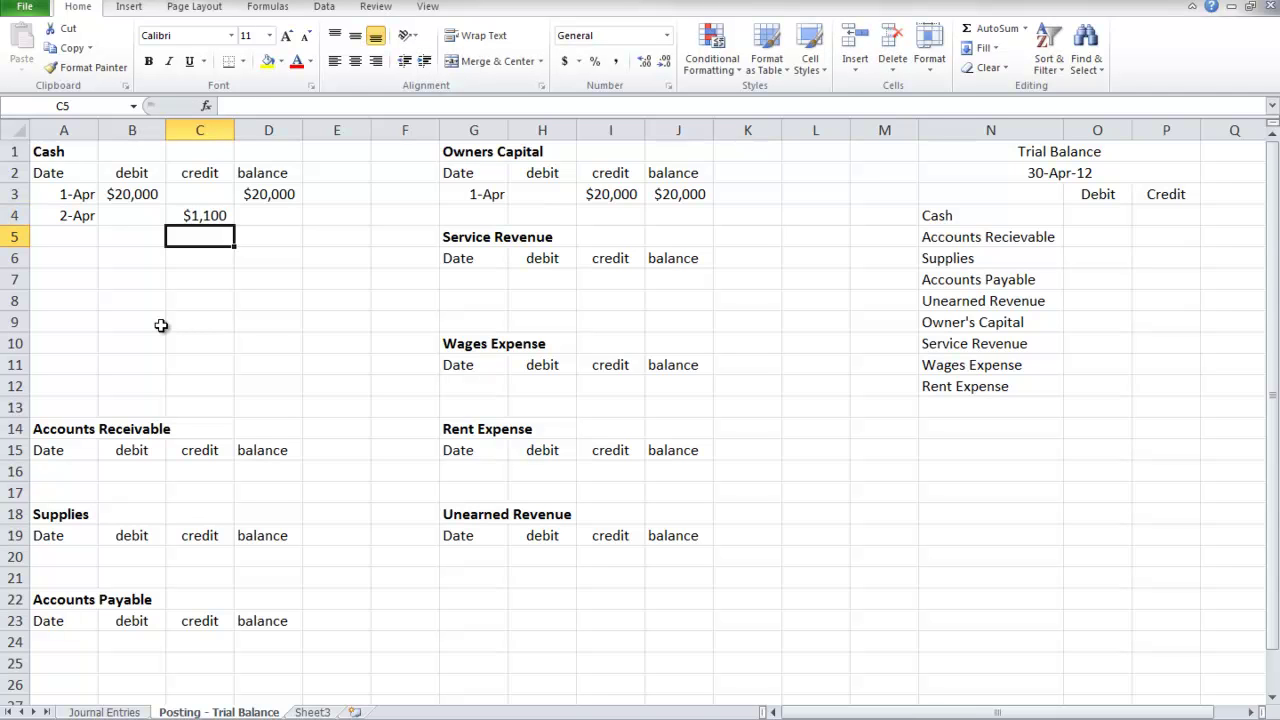
Calculate the Cash ledger's balance in D4 by subtracting the credit in C4 from the previous balance in D3.
key(Up)
key(Tab)
text(=)
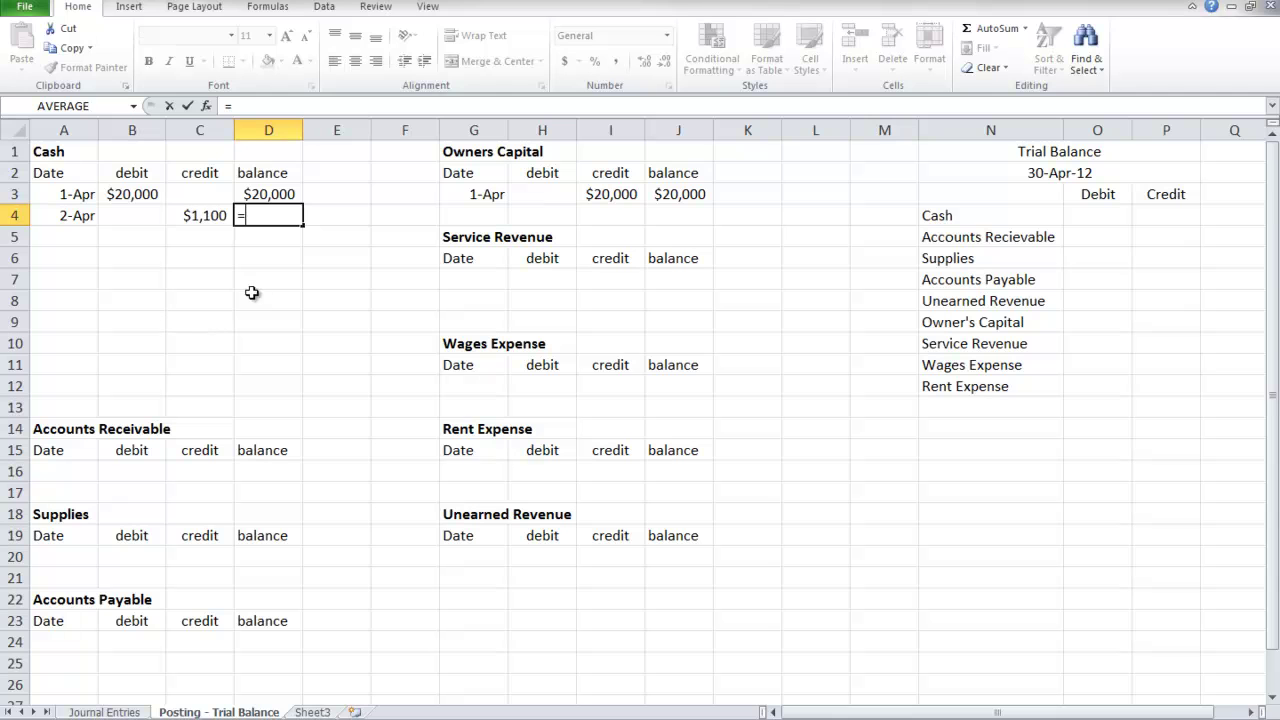
click(268, 194)
text(-)
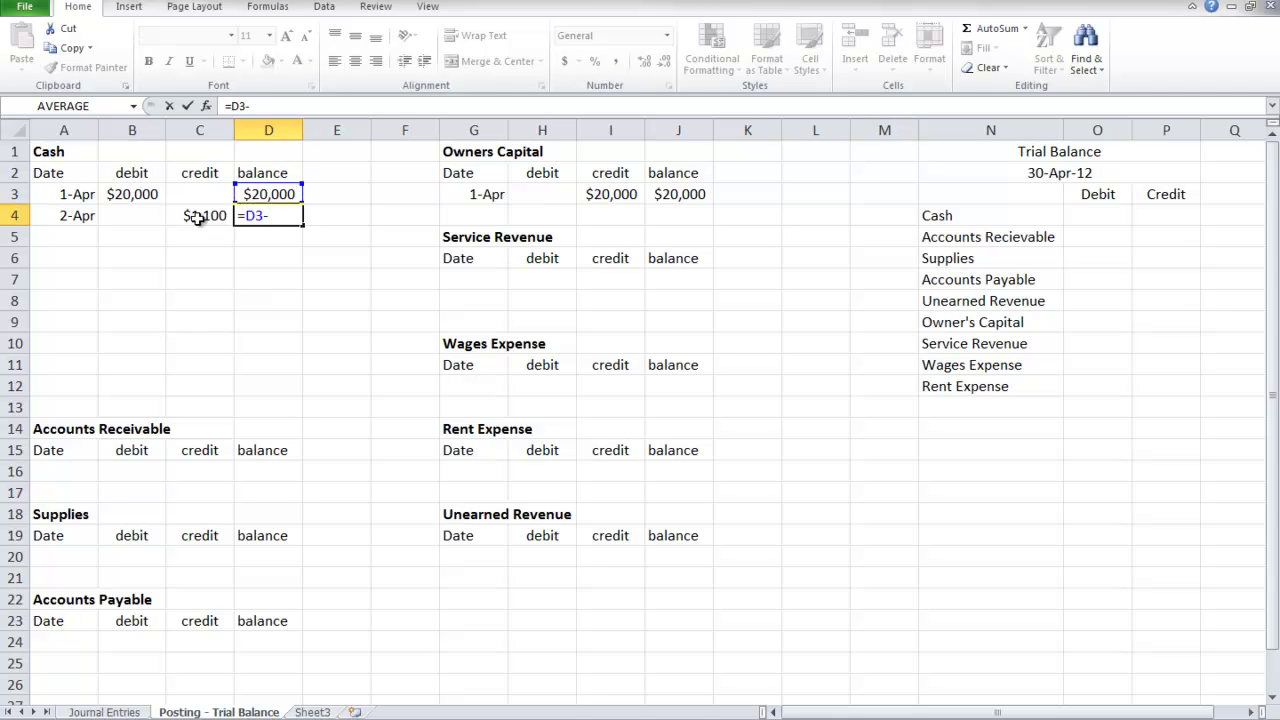
click(197, 216)
key(Return)
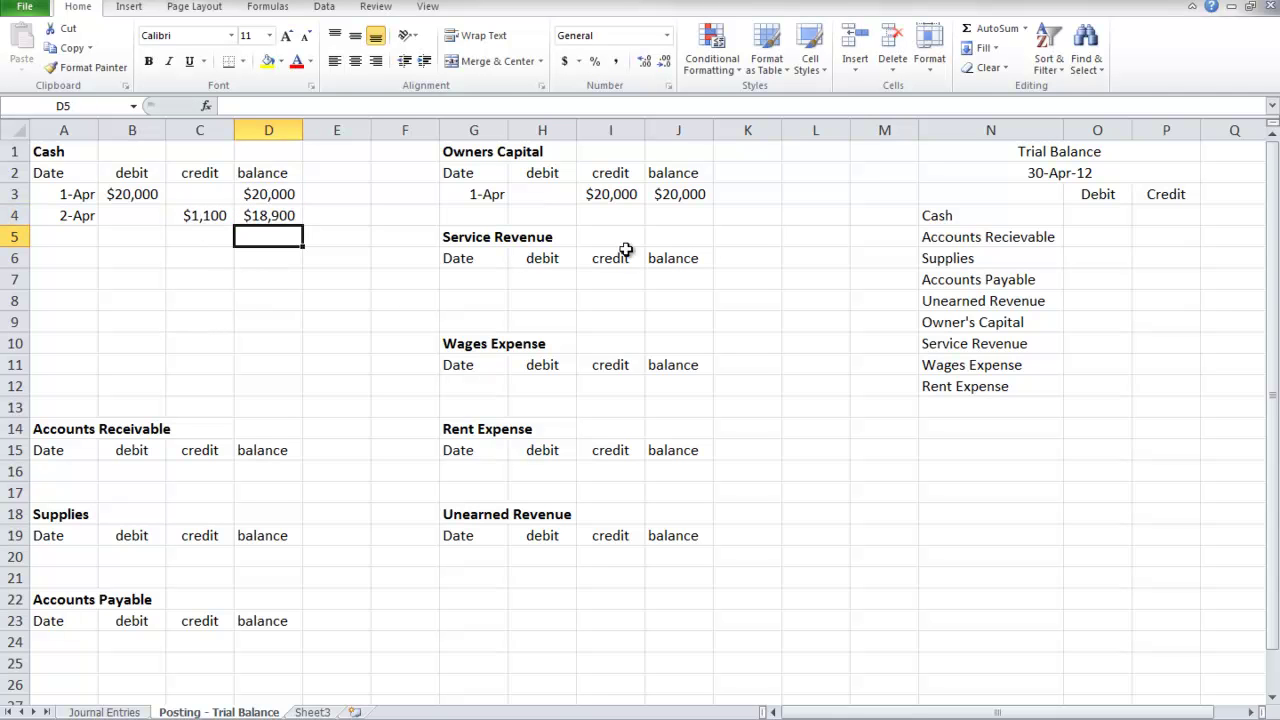
Post the rent to the Rent Expense ledger in row 16 with date 4/2 and a $1,100 debit.
click(483, 472)
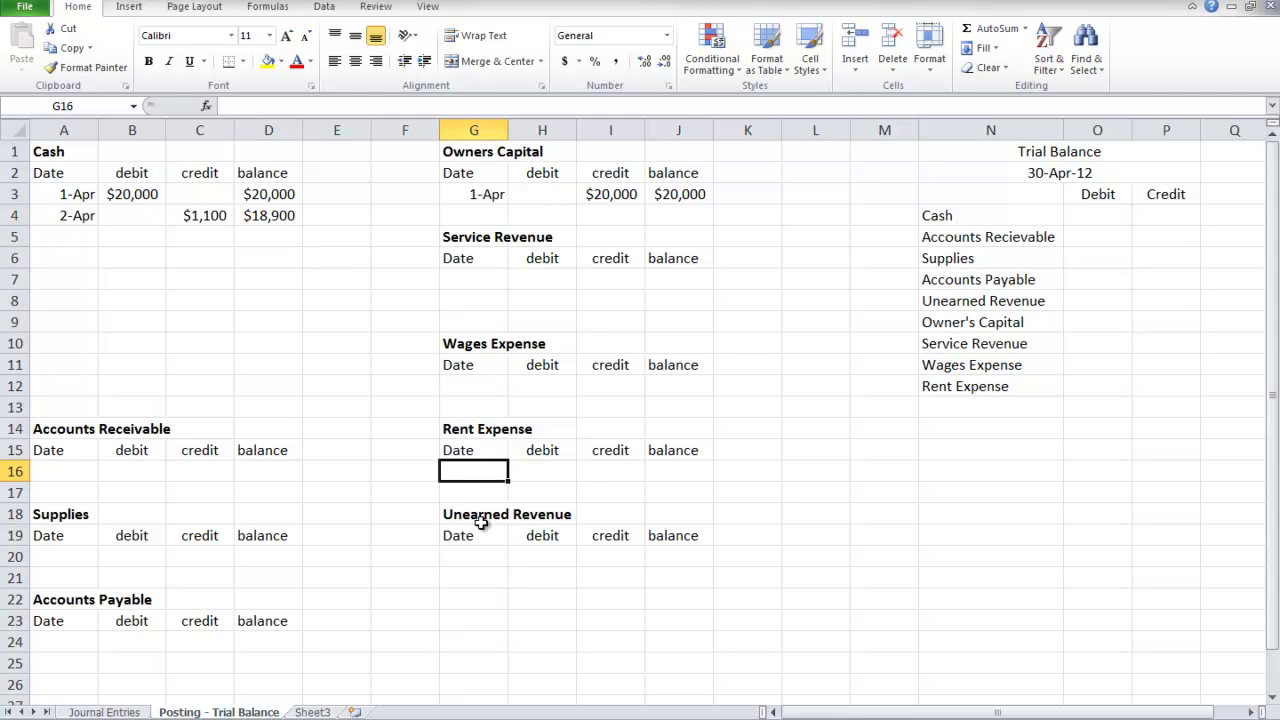
text(4/2)
key(Tab)
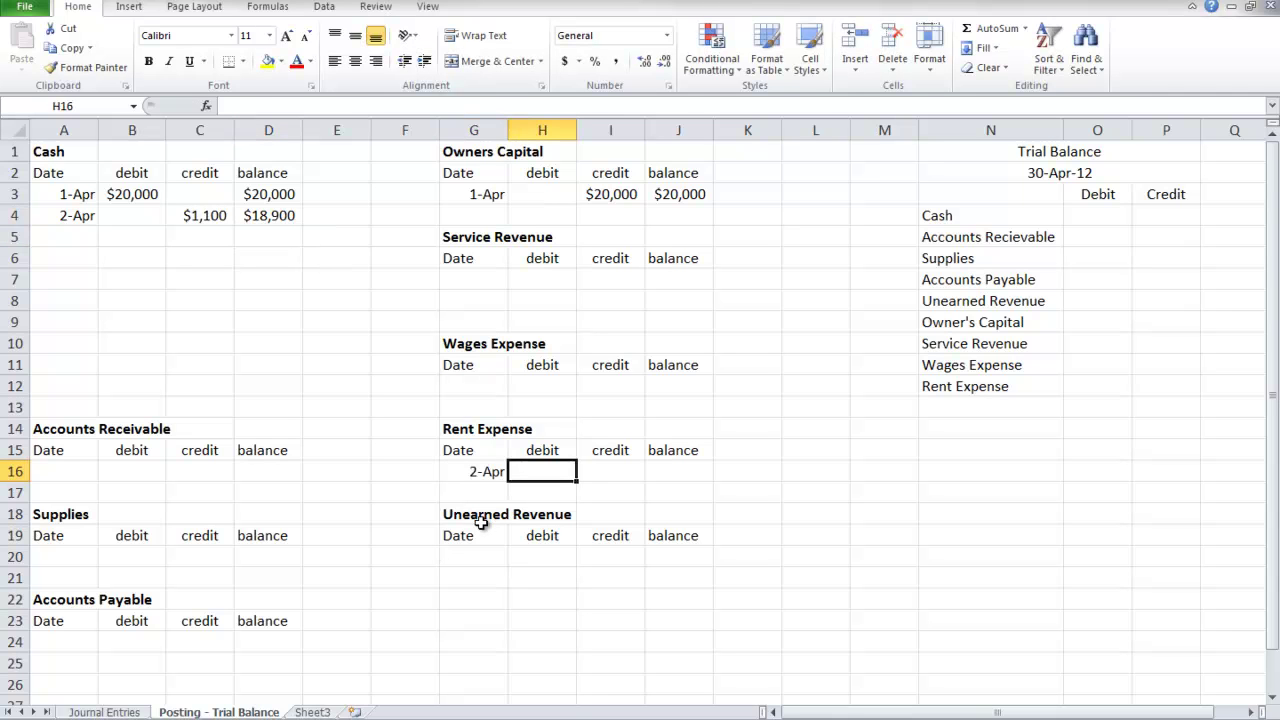
text($1,100)
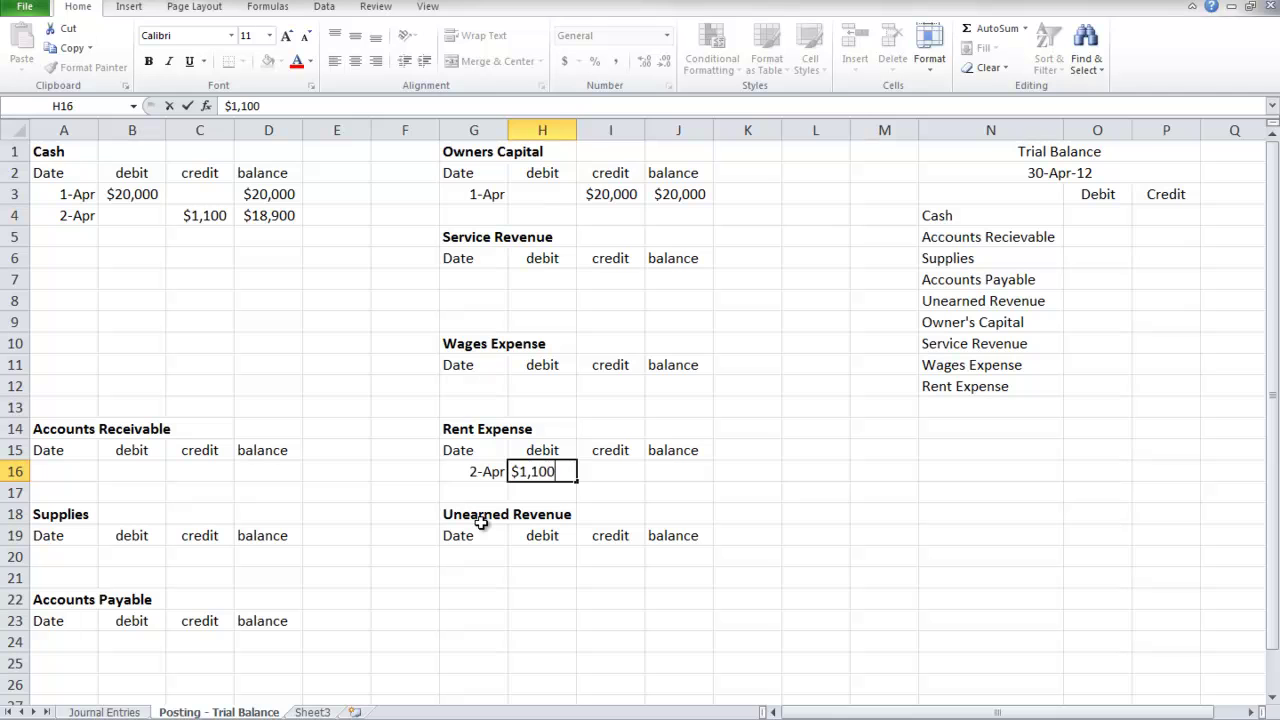
key(Return)
Enter $1,100 as the Rent Expense ledger's balance in J16.
key(Up)
key(Right)
key(Right)
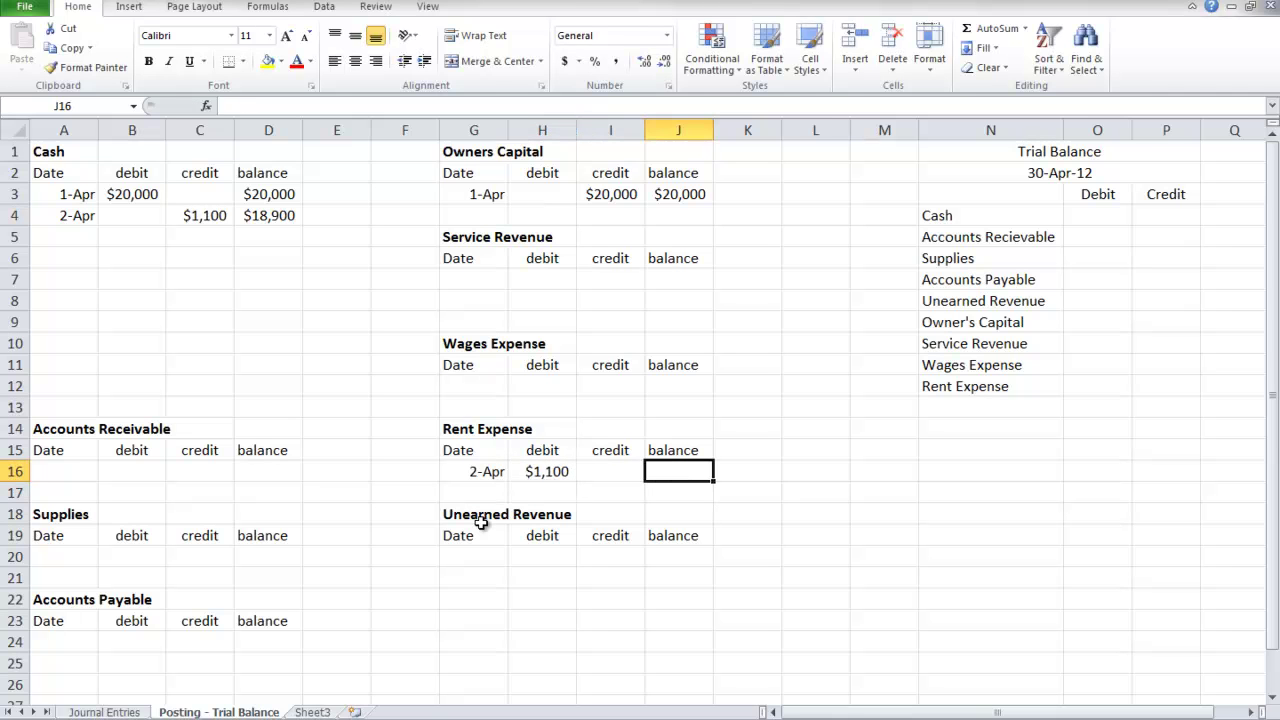
text($1,1)
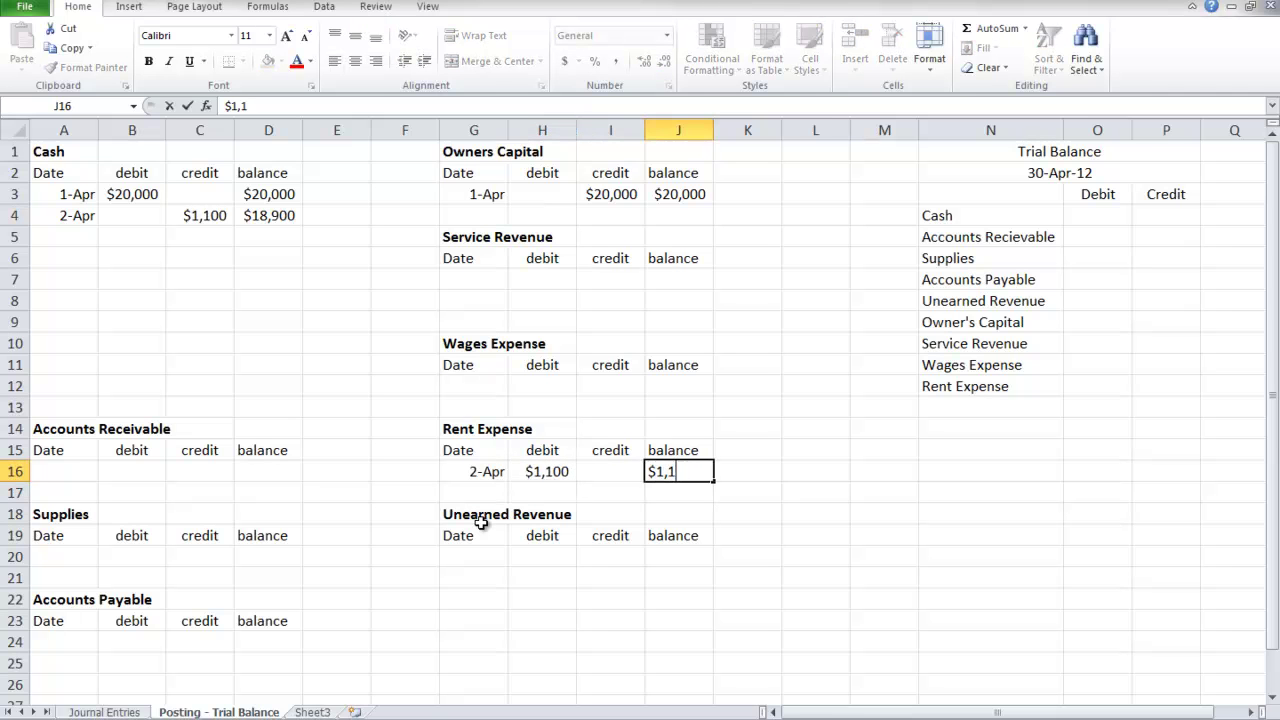
text(00)
key(Return)
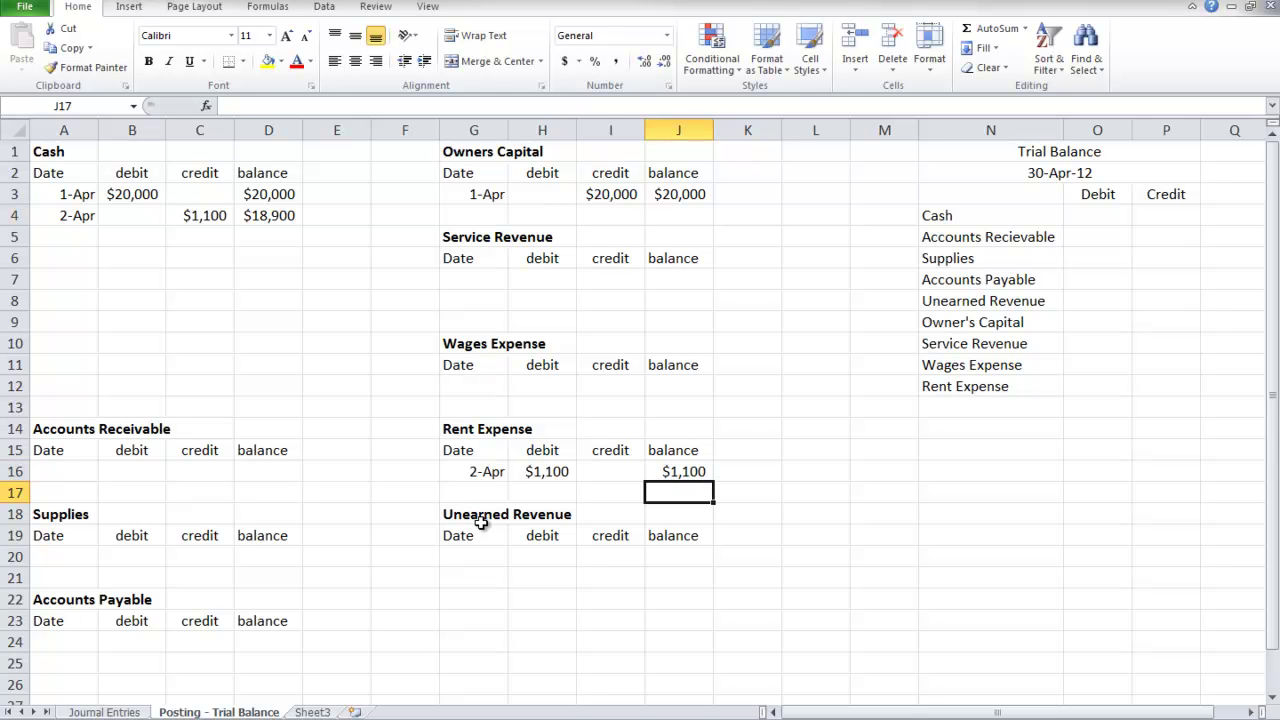
Start a third entry in row 8 of Journal Entries with date 4/3 and the account title supplies.
click(140, 711)
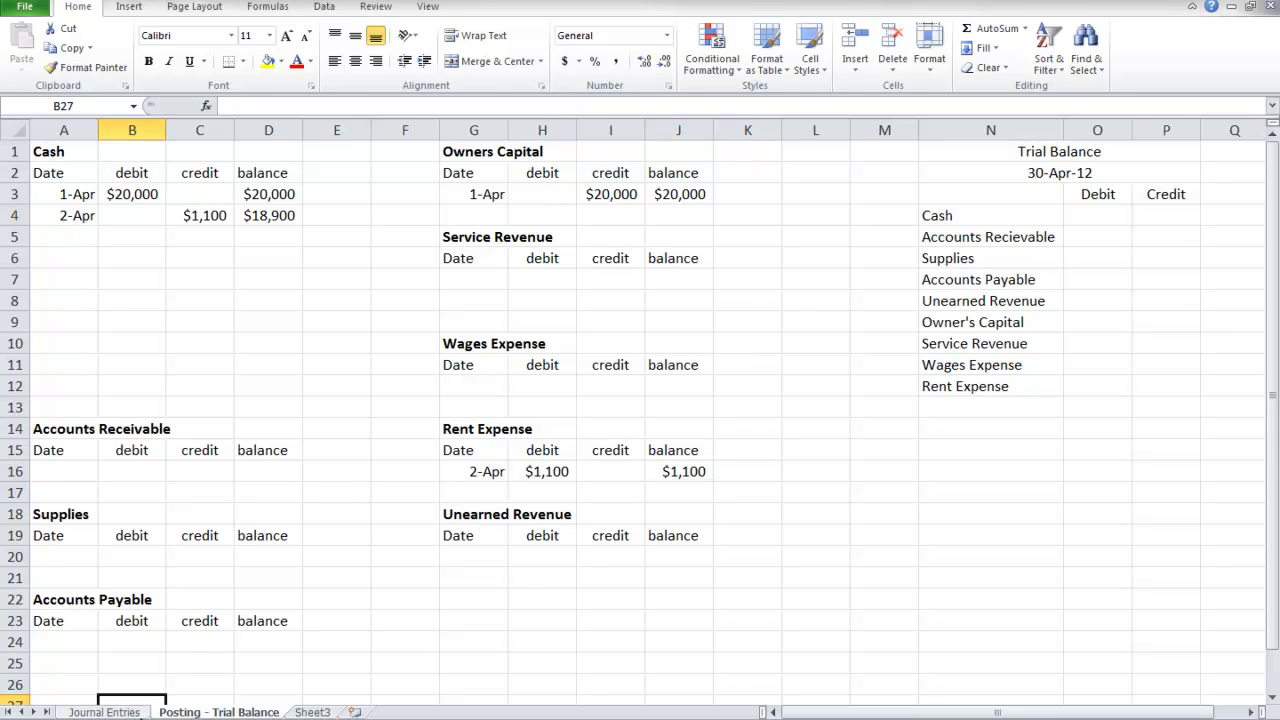
click(86, 314)
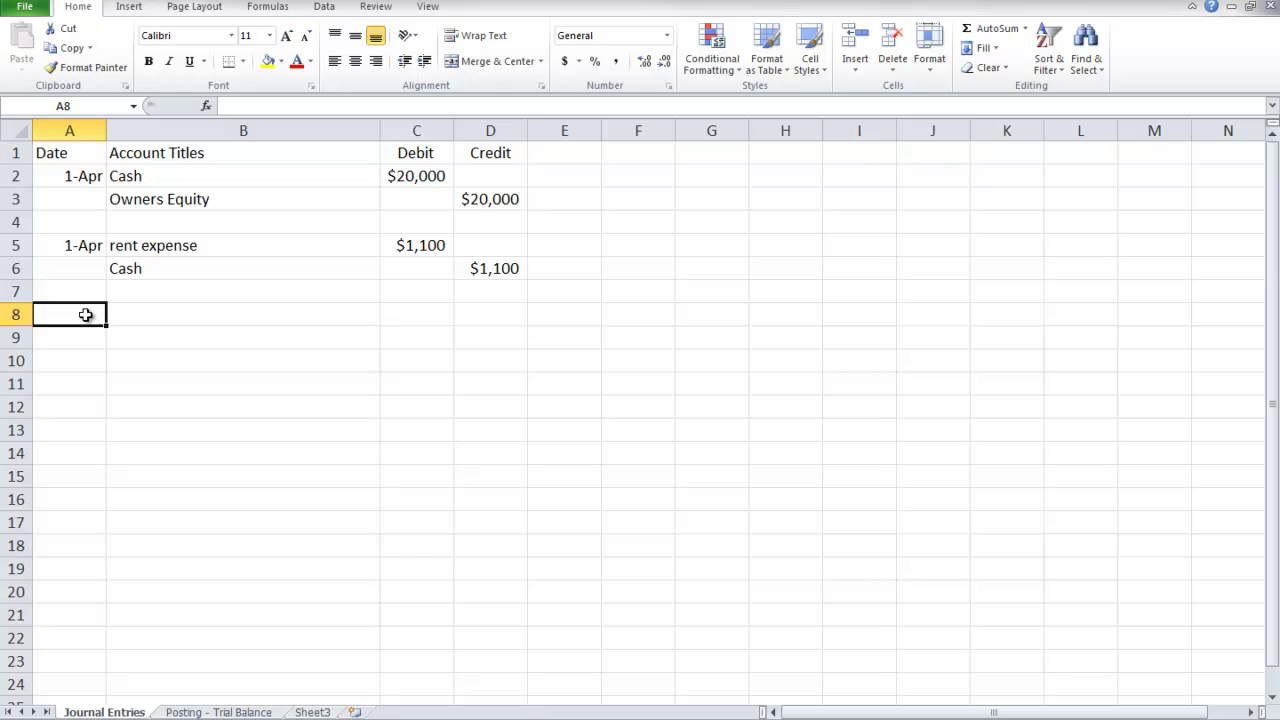
text(4/3)
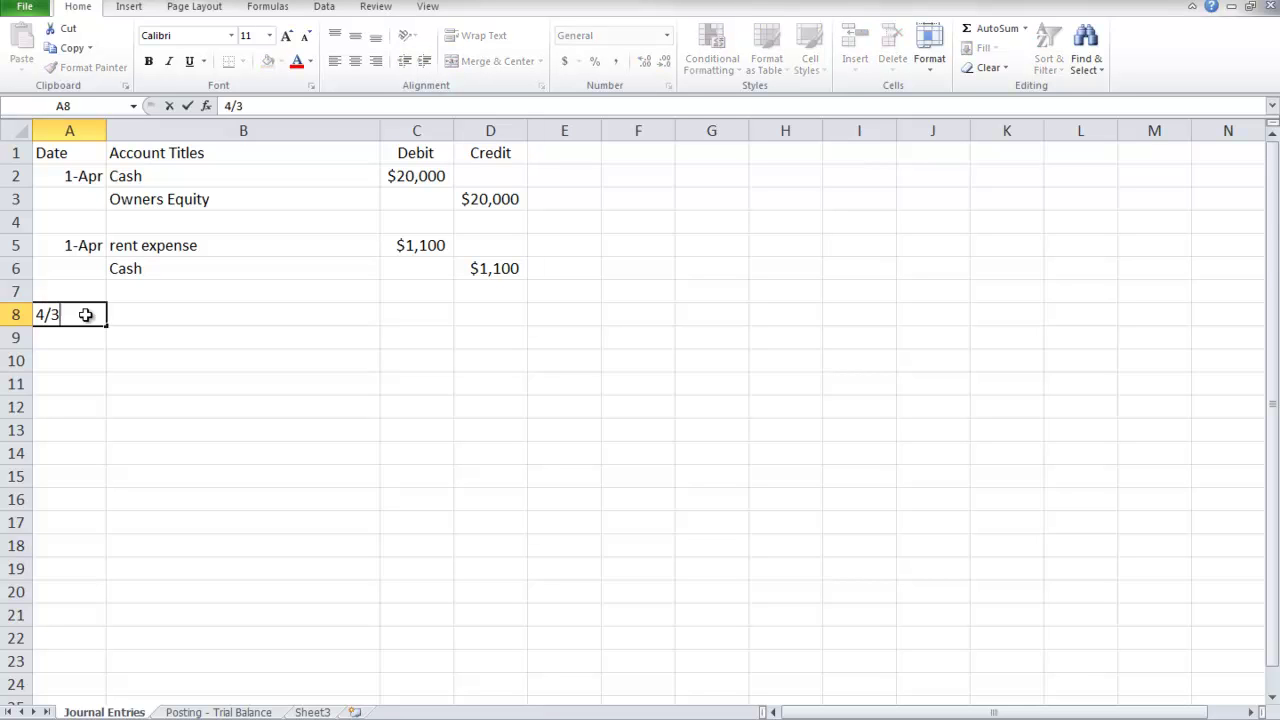
key(Tab)
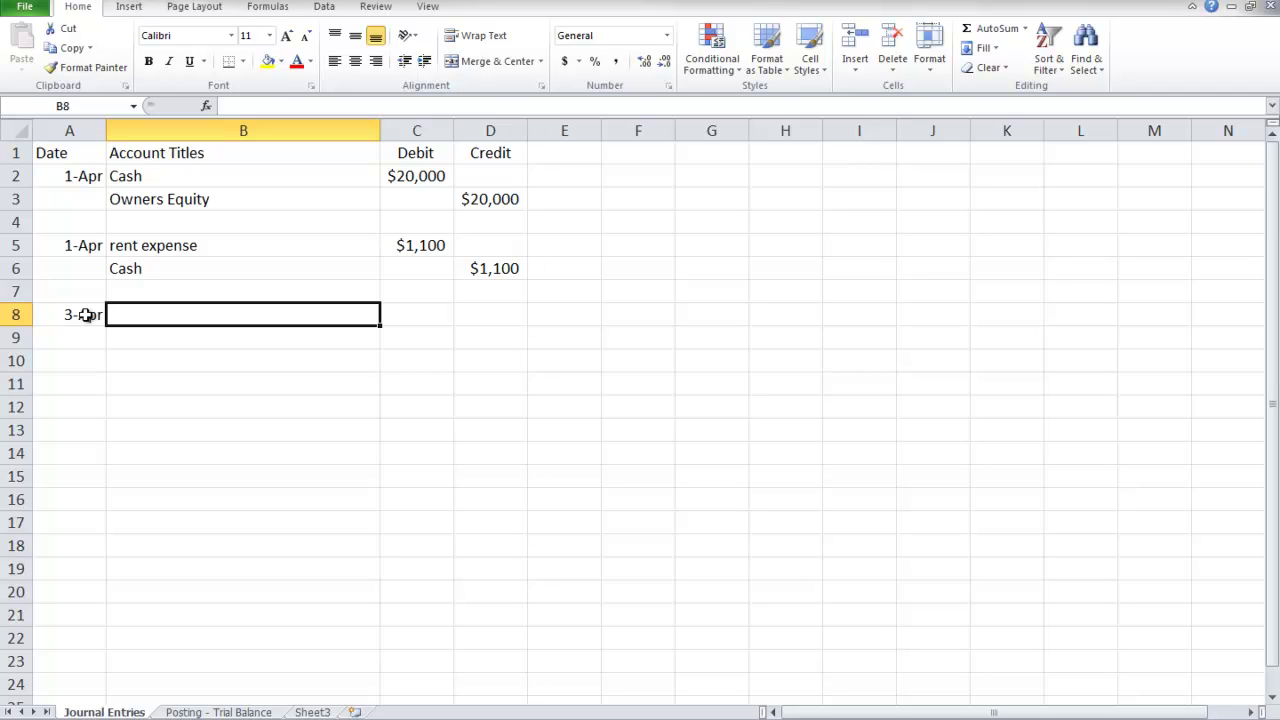
text(sup)
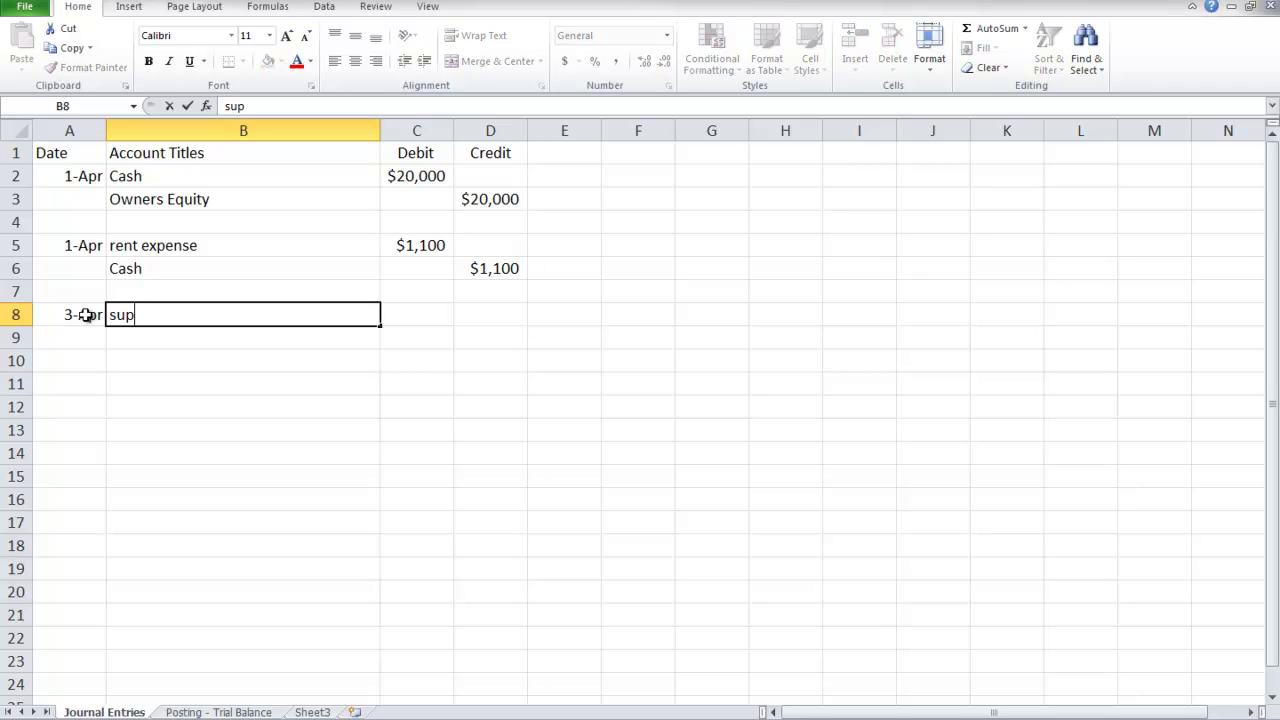
text(lies)
key(BackSpace)
key(BackSpace)
key(BackSpace)
key(BackSpace)
text(lies)
Enter a $4,000 debit for supplies in C8 of the journal.
key(Tab)
key(Tab)
key(Left)
text($)
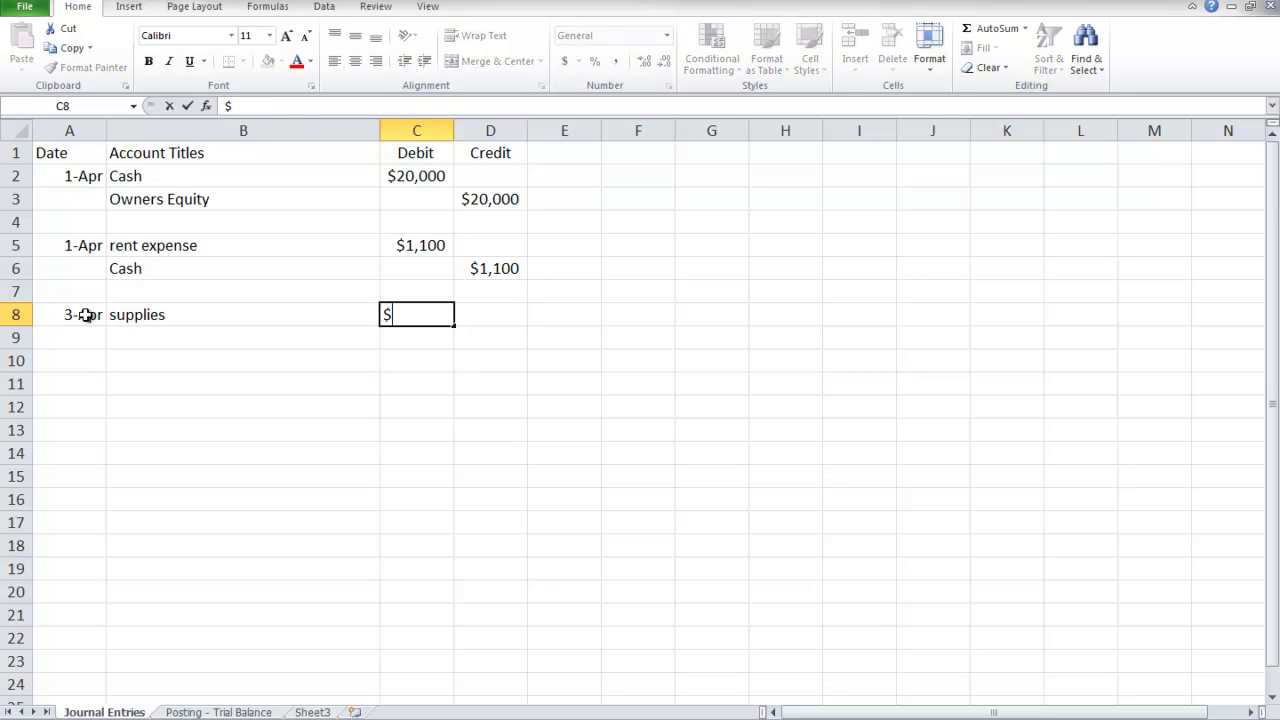
text(4,000)
key(Return)
Add the offsetting accounts payable line in row 9 of the journal with a $4,000 credit.
key(Tab)
key(Left)
key(Left)
key(Left)
key(Right)
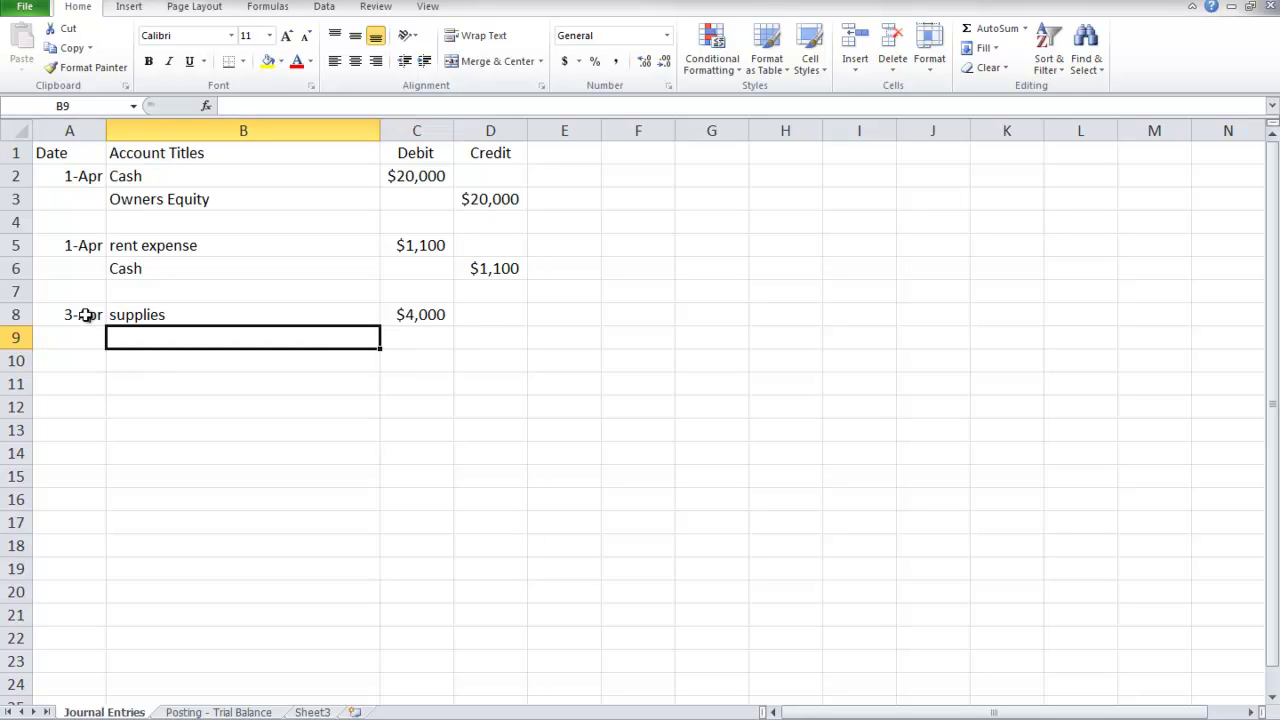
text(accounts )
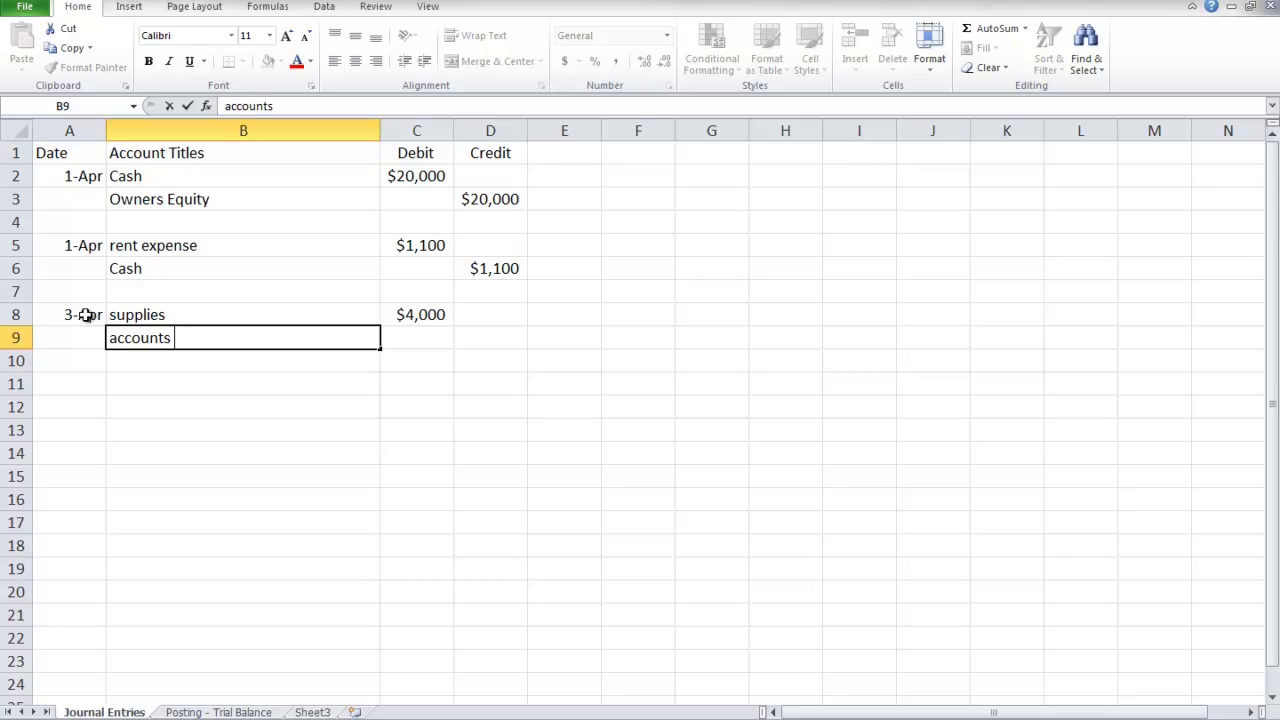
text(payable)
key(Tab)
key(Tab)
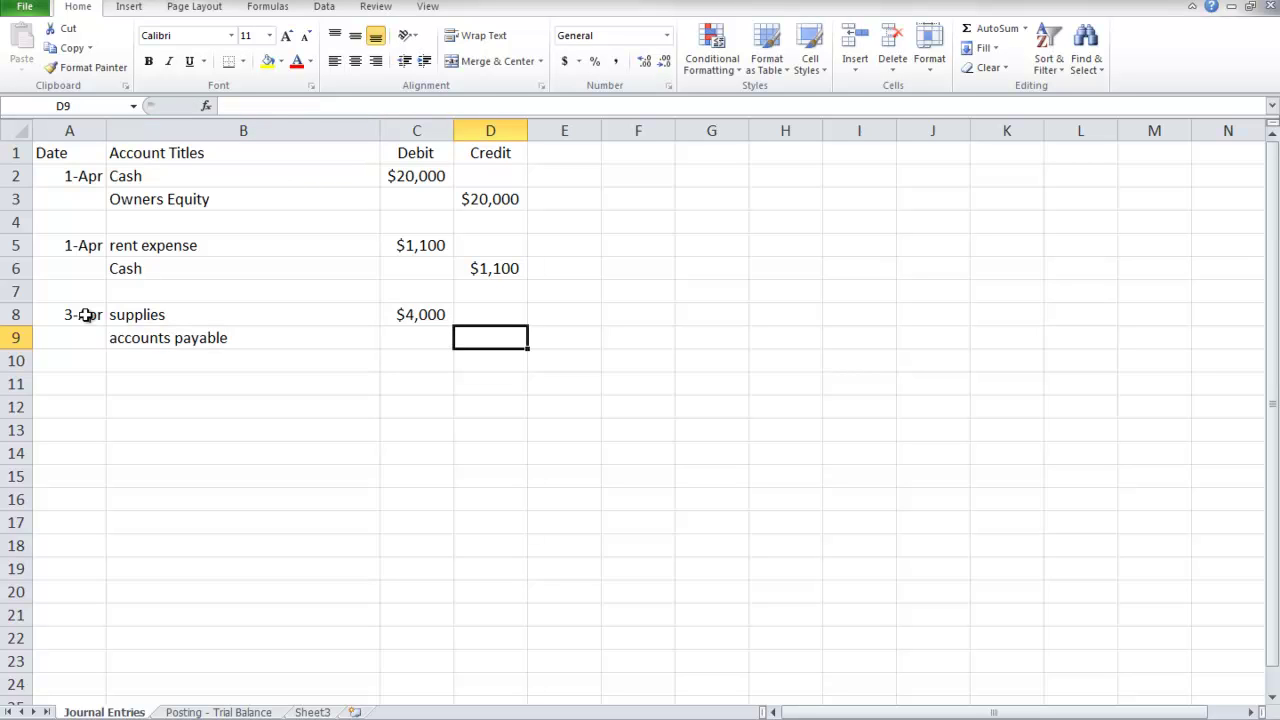
text($4,000)
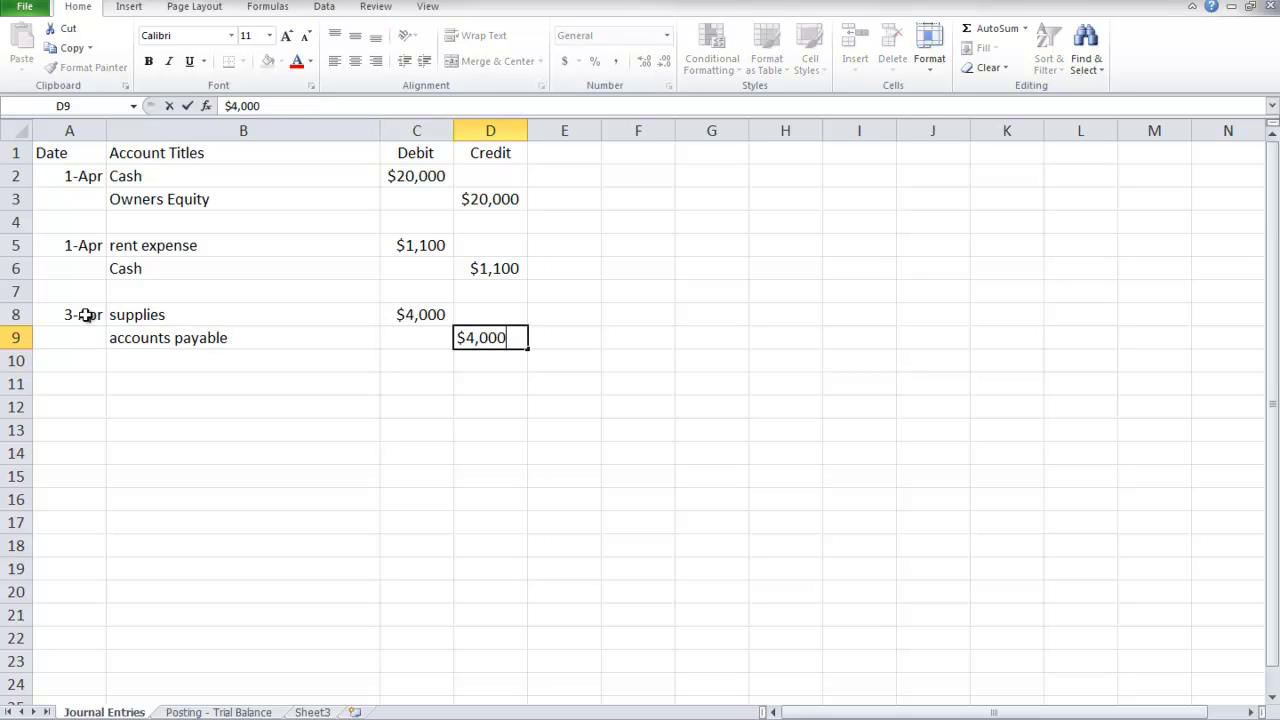
key(Return)
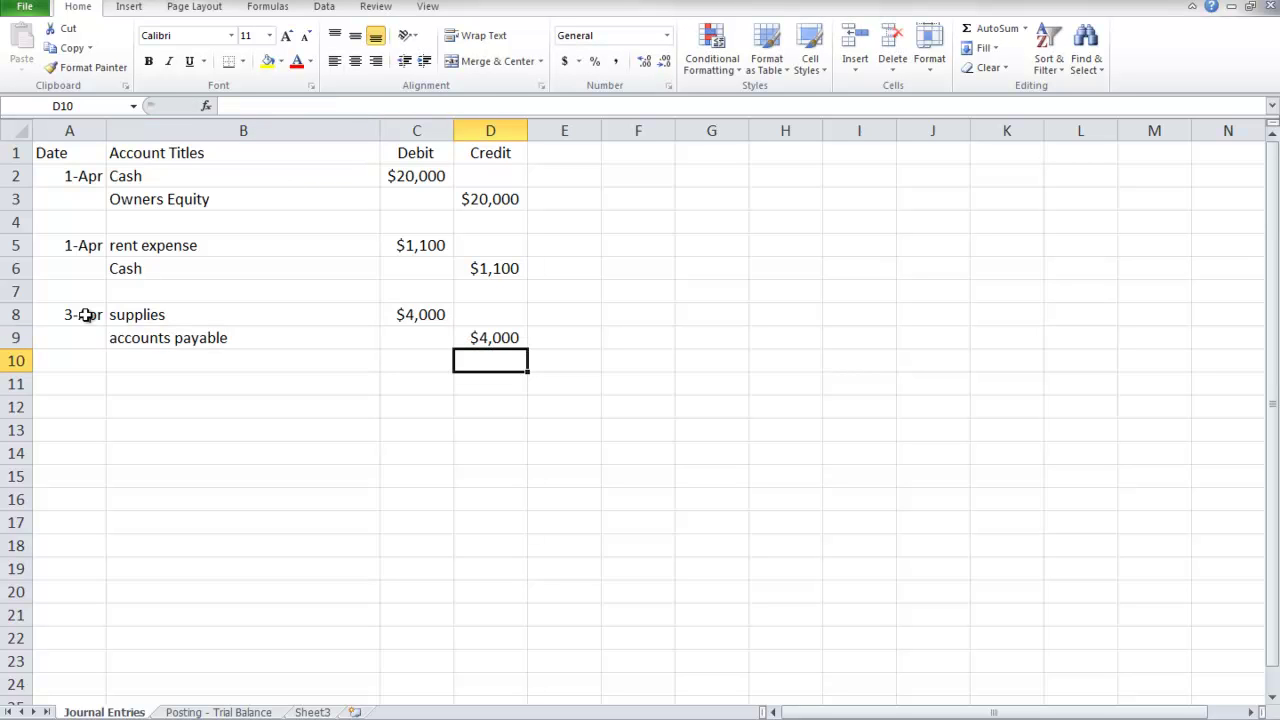
Post the purchase to the Supplies ledger in row 20 with date 4/3 and a $4,000 debit.
click(216, 712)
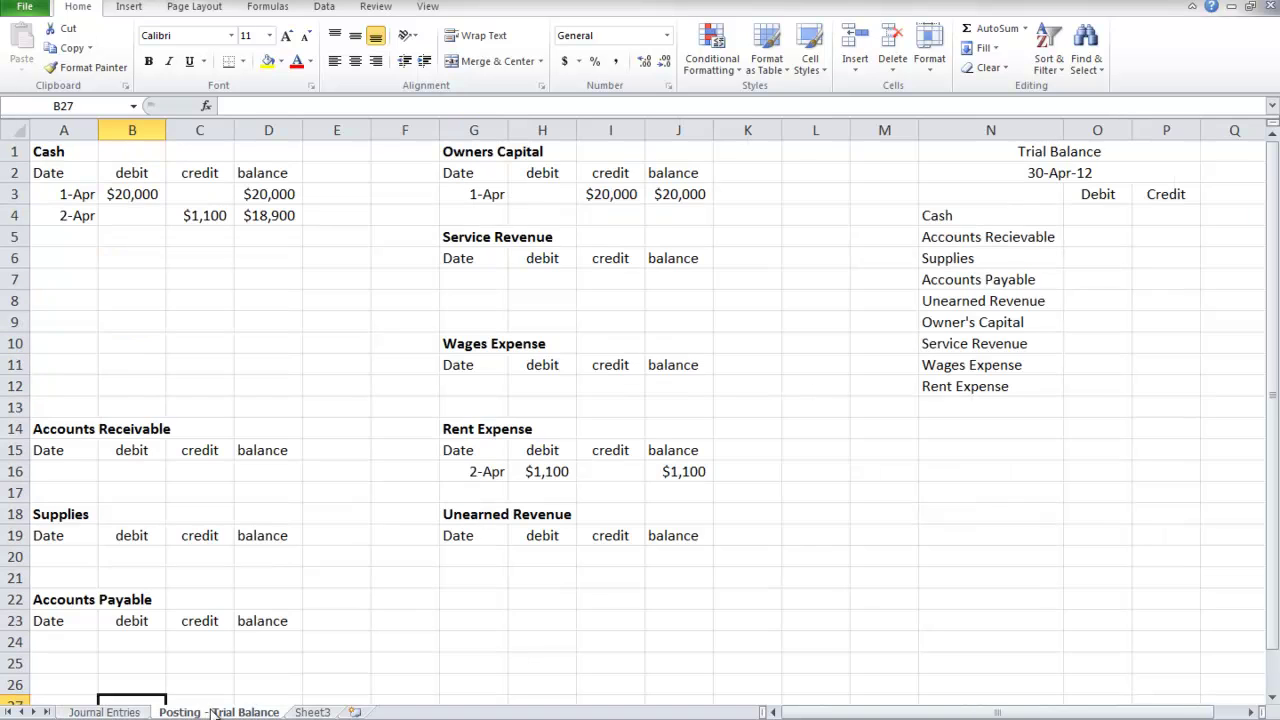
click(61, 553)
text(5)
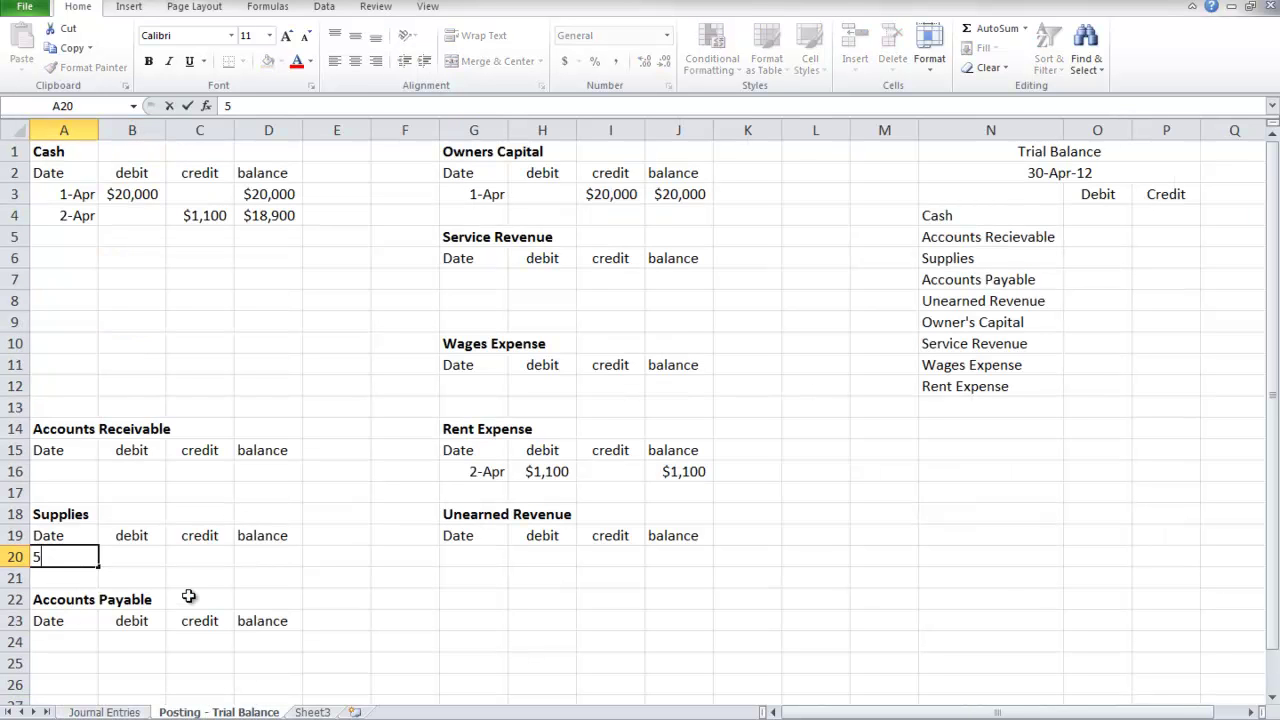
key(BackSpace)
text(4/3)
key(Tab)
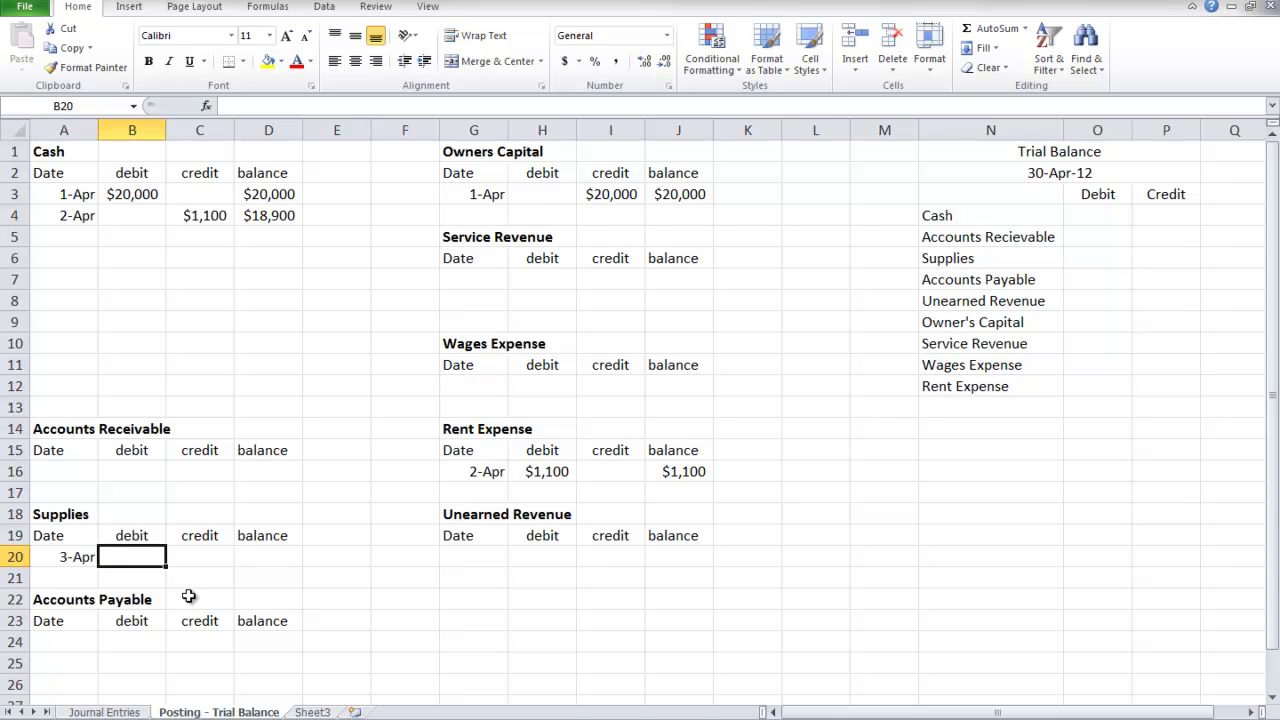
text($4,)
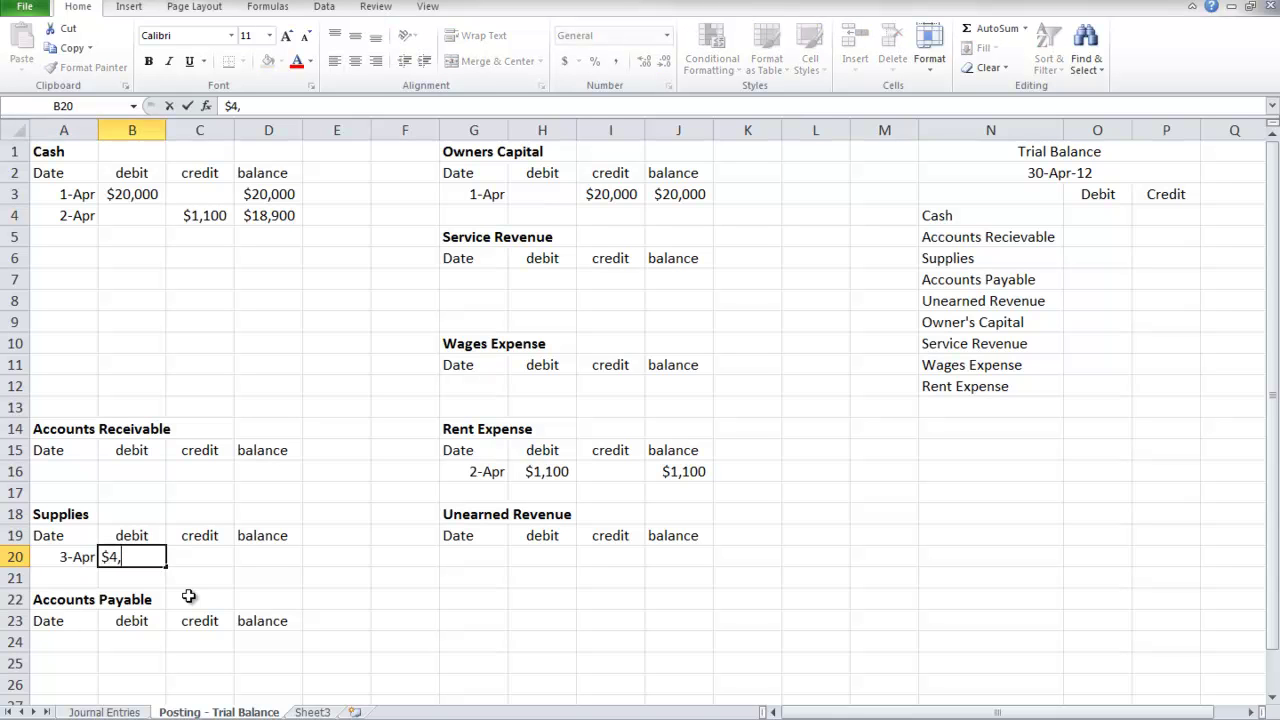
text(000)
key(Return)
key(Right)
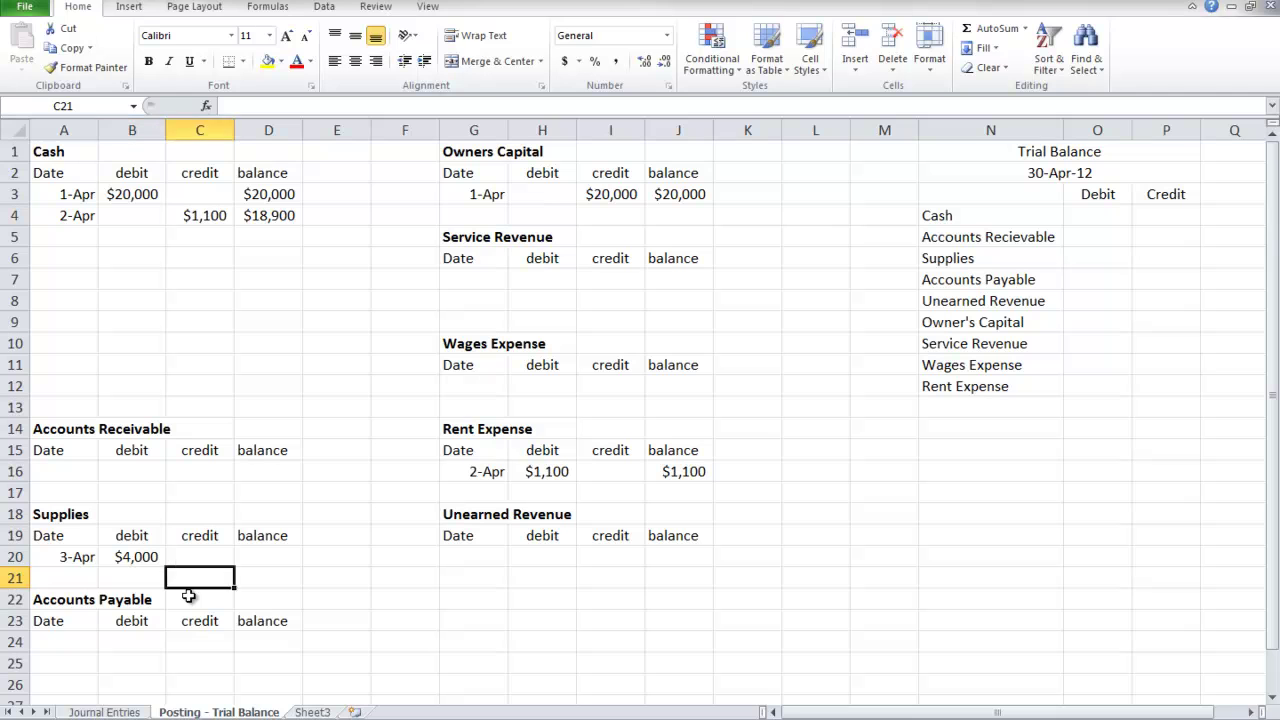
Enter a $4,000 balance for the 4/3 posting in row 20 of the Supplies ledger.
key(Up)
key(Right)
text($4,000)
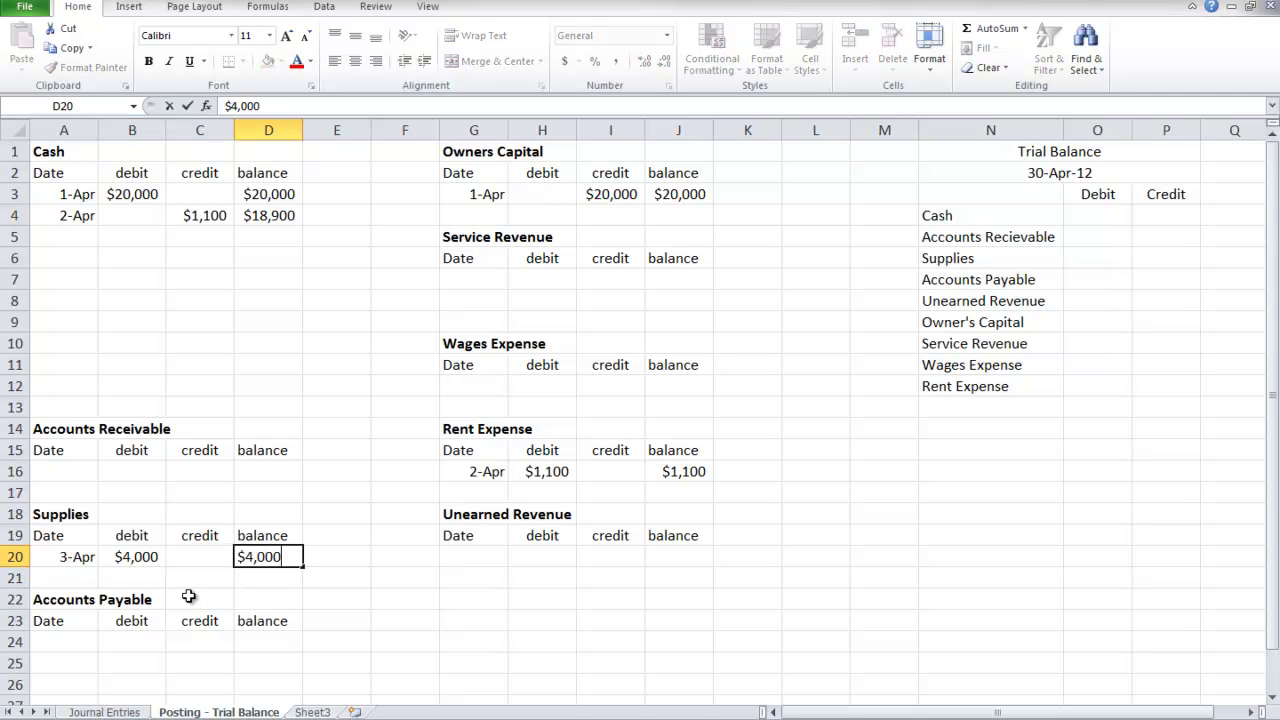
key(Return)
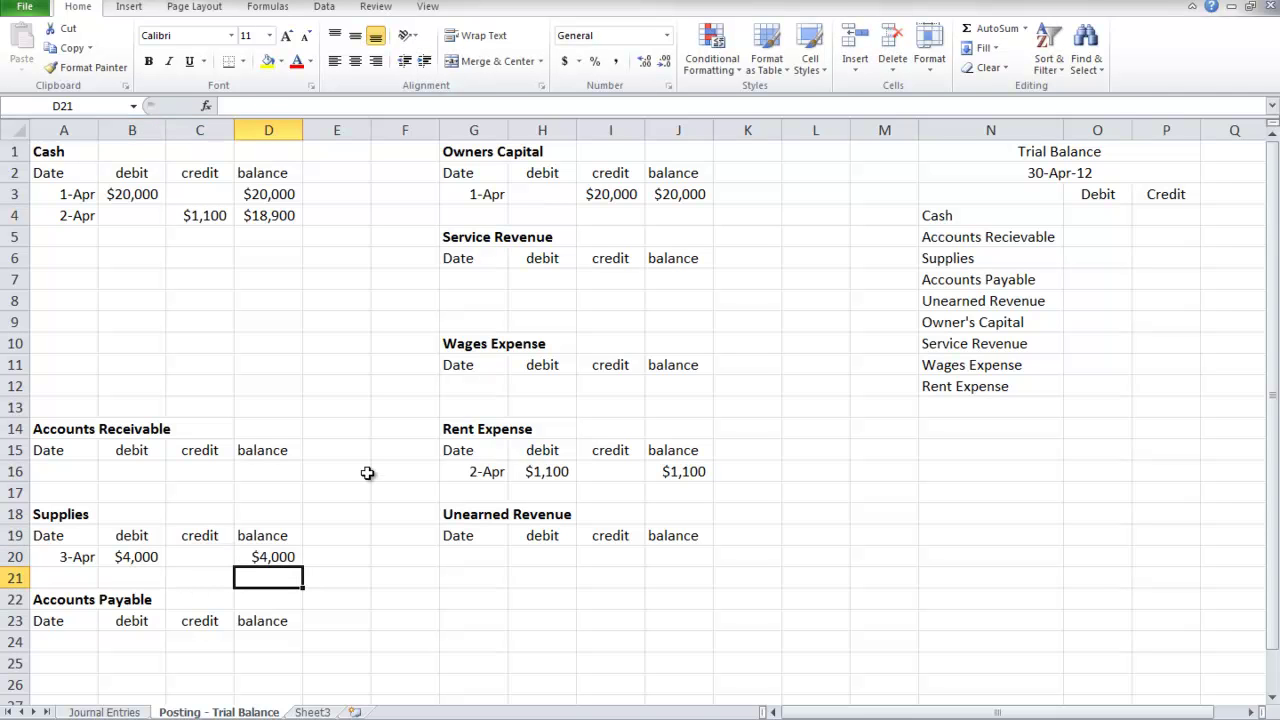
Post the purchase to the Accounts Payable ledger in row 24 with date 4/3, a $4,000 credit and a $4,000 balance.
click(64, 645)
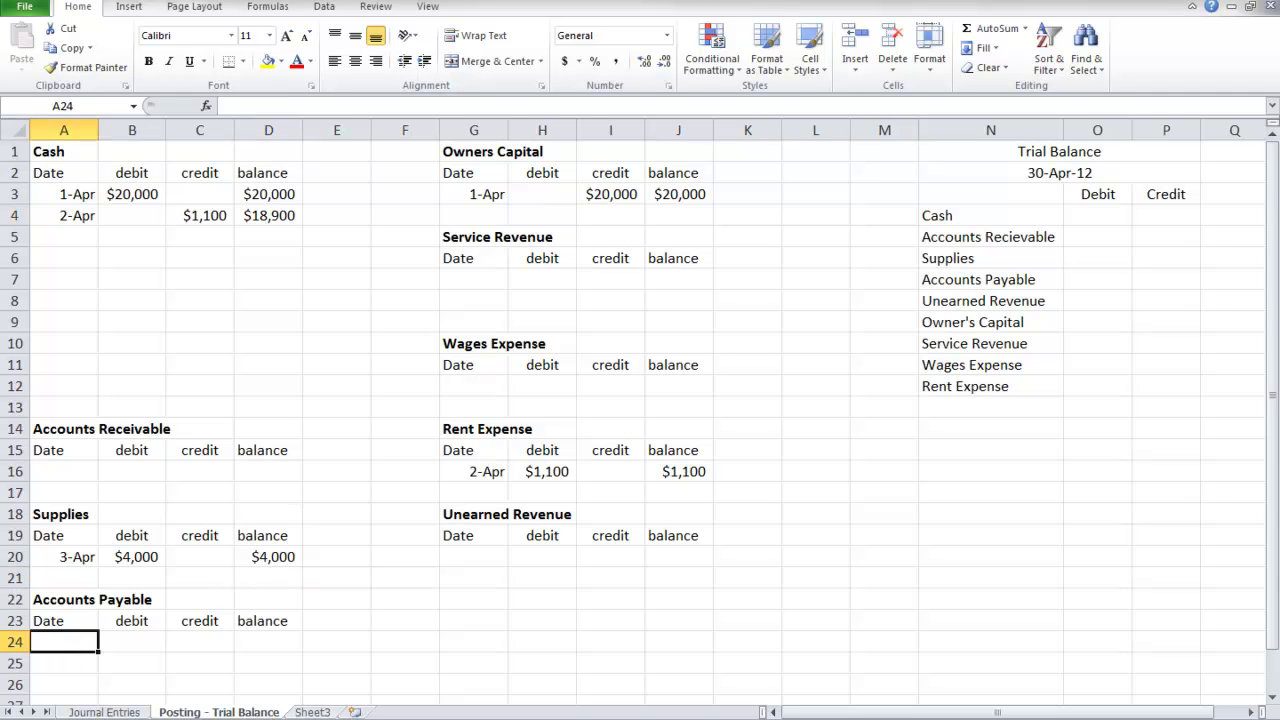
text(4/3)
key(Tab)
key(Tab)
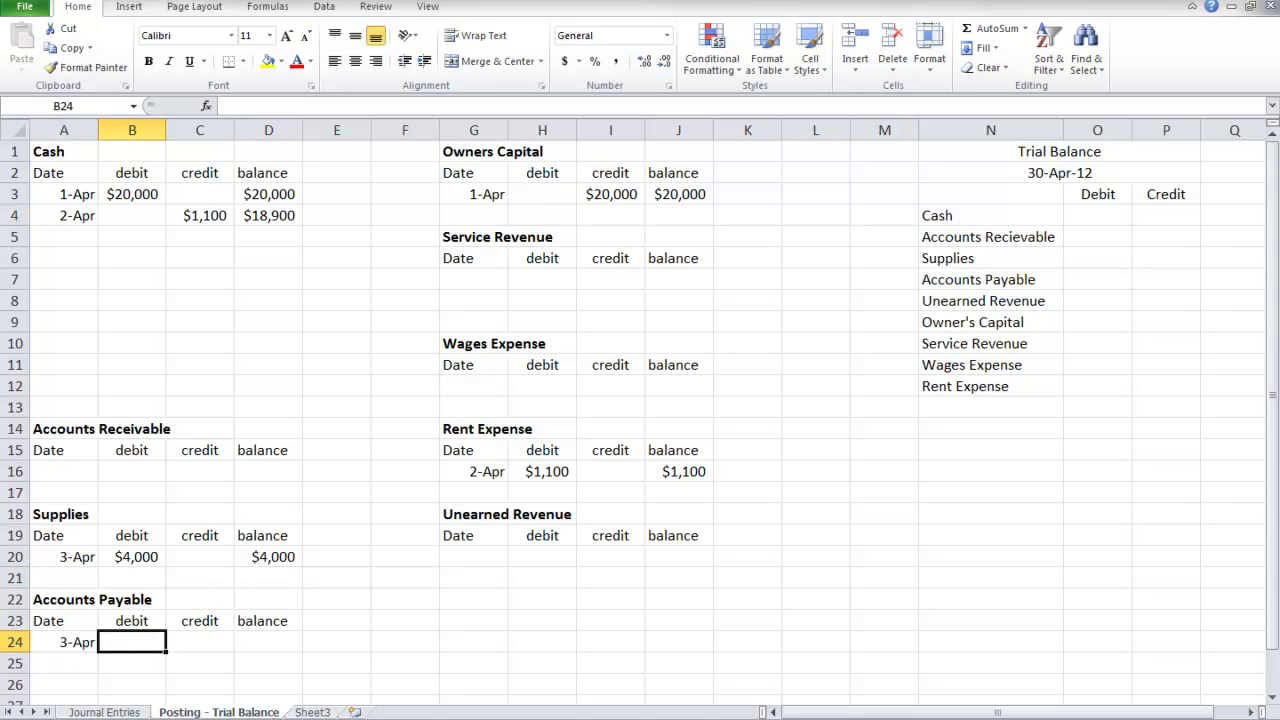
text($4,000)
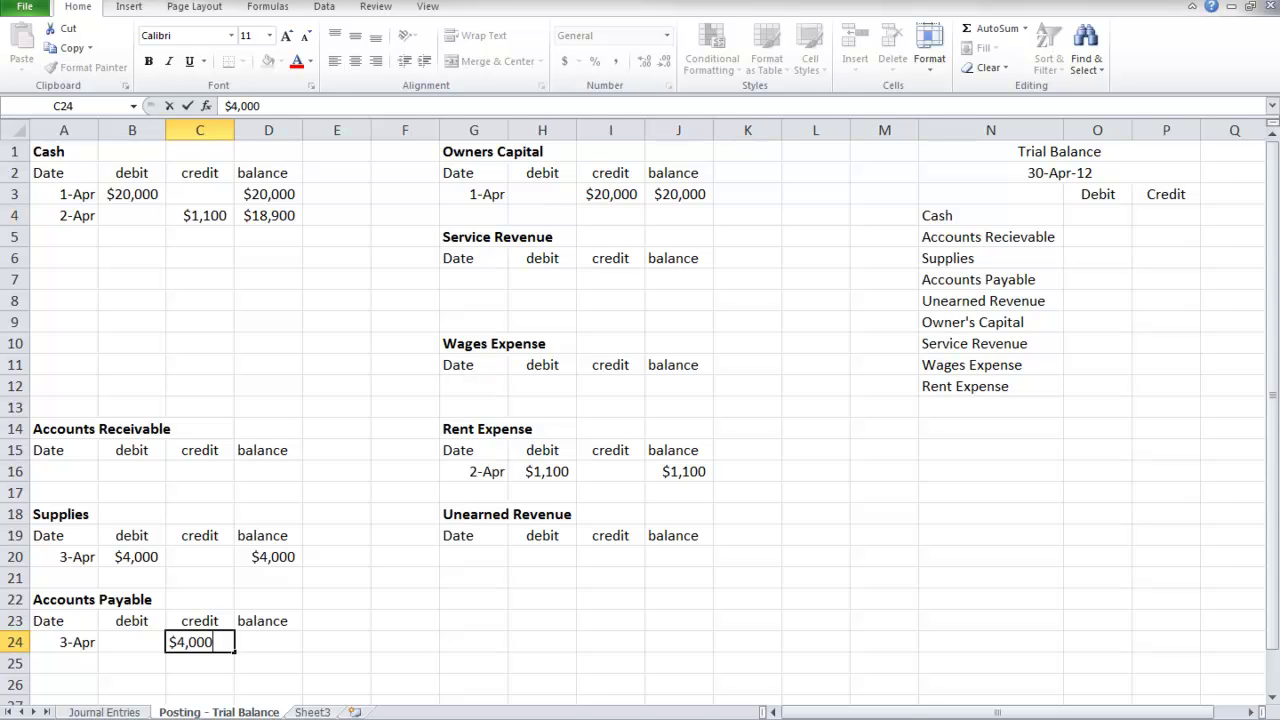
key(Tab)
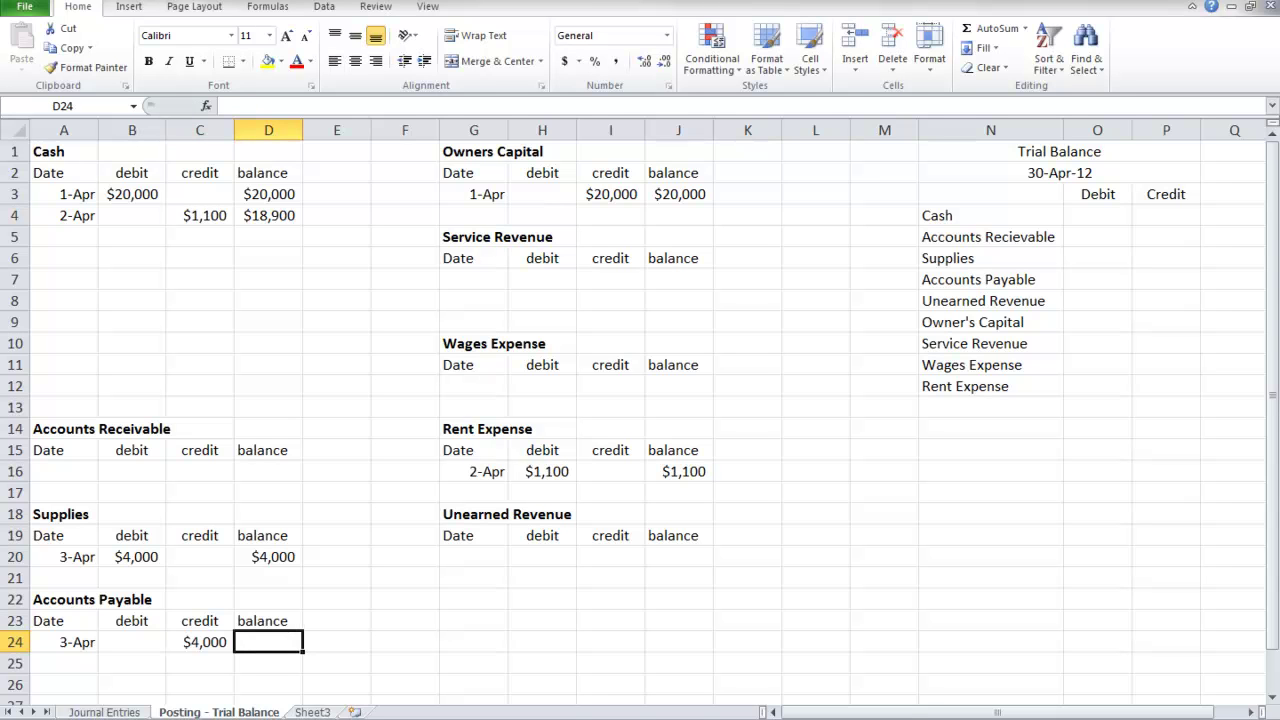
text($4,000)
key(Return)
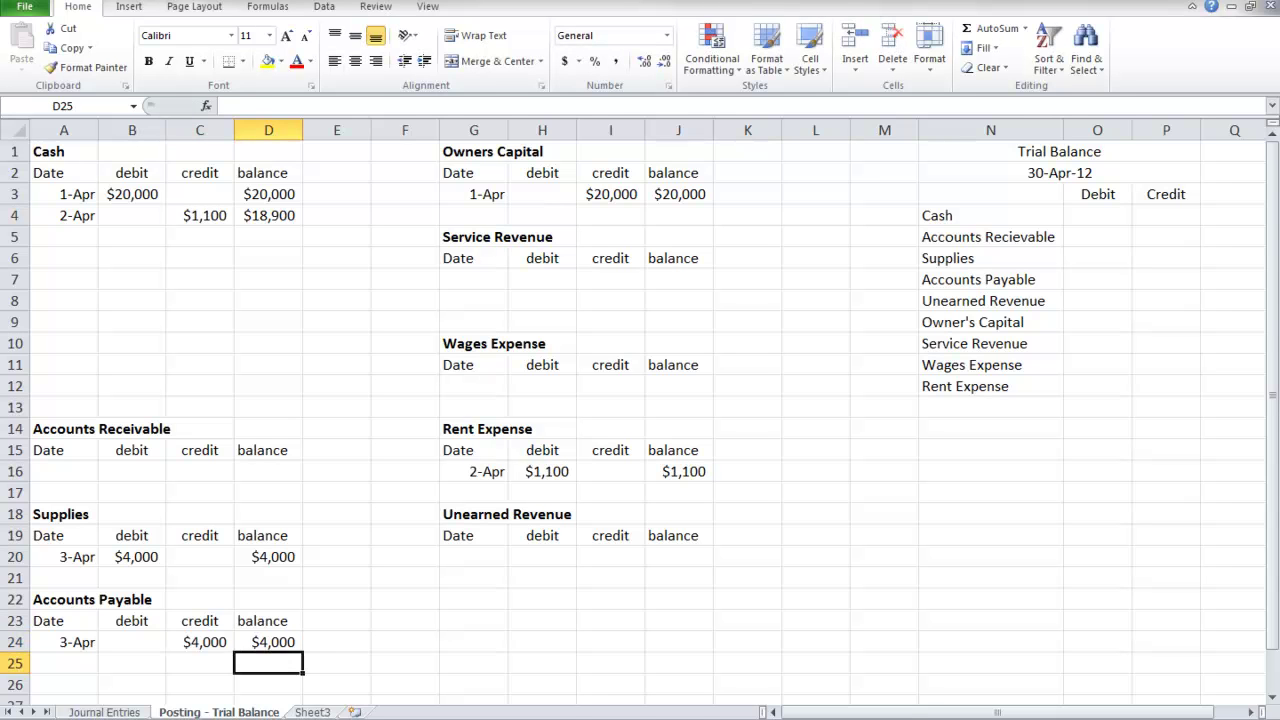
click(385, 668)
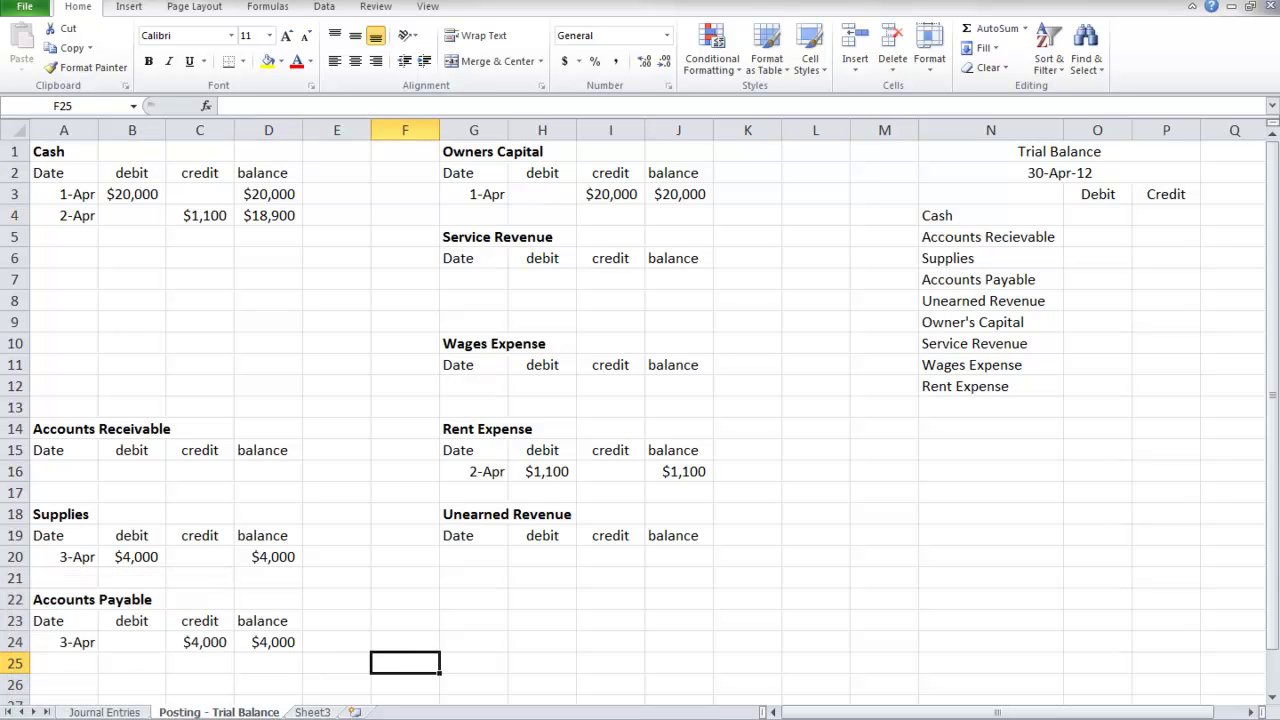
Start a fourth entry in row 11 of Journal Entries with date 4/10 and the account title accounts recievable.
click(108, 712)
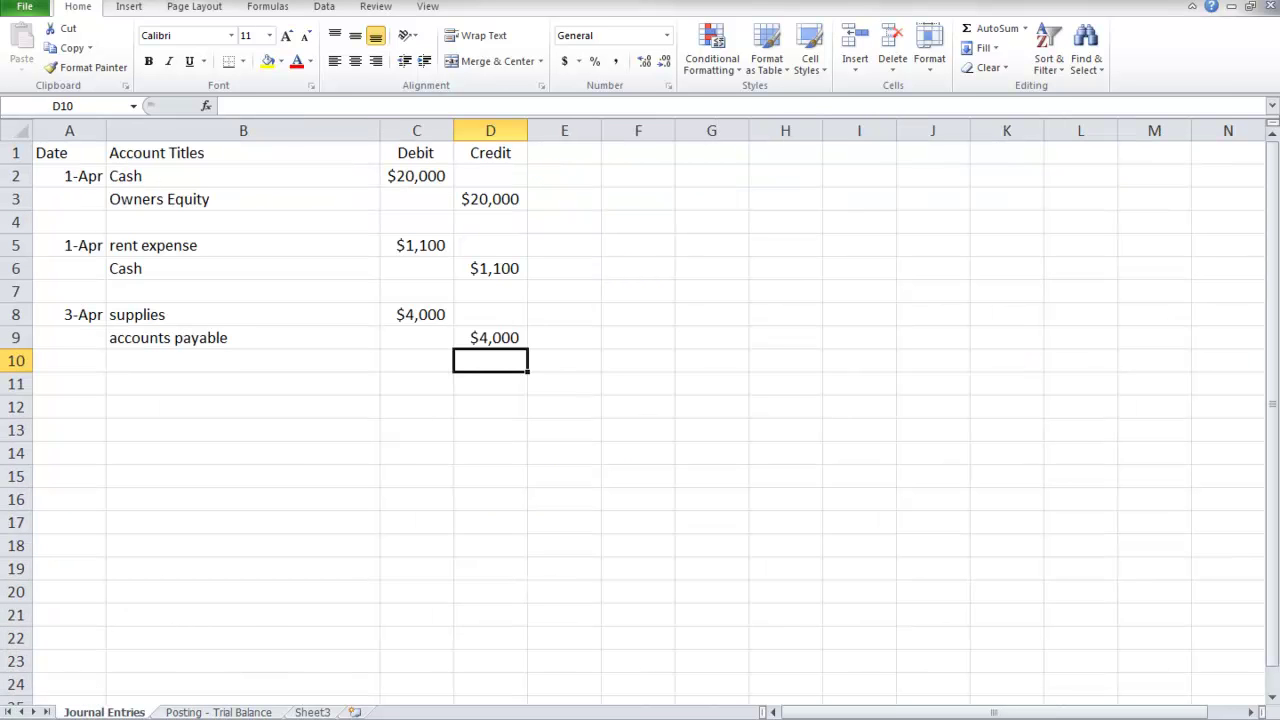
click(89, 380)
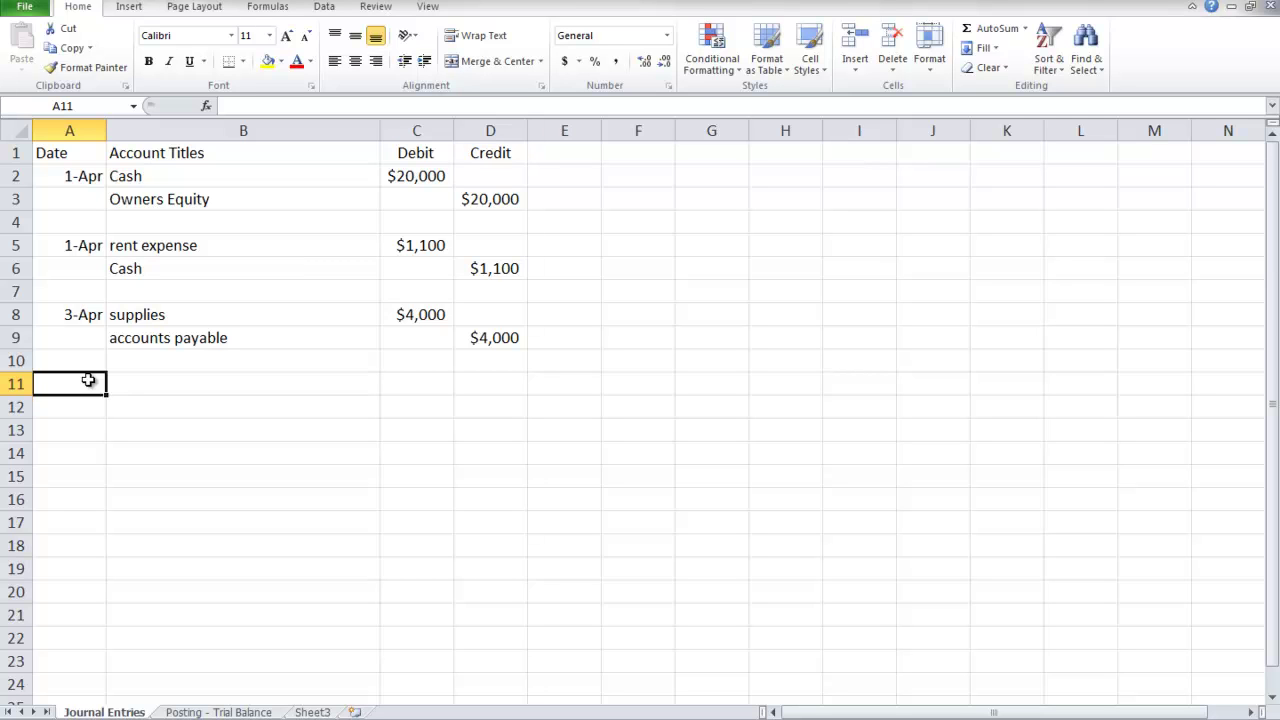
text(4/10)
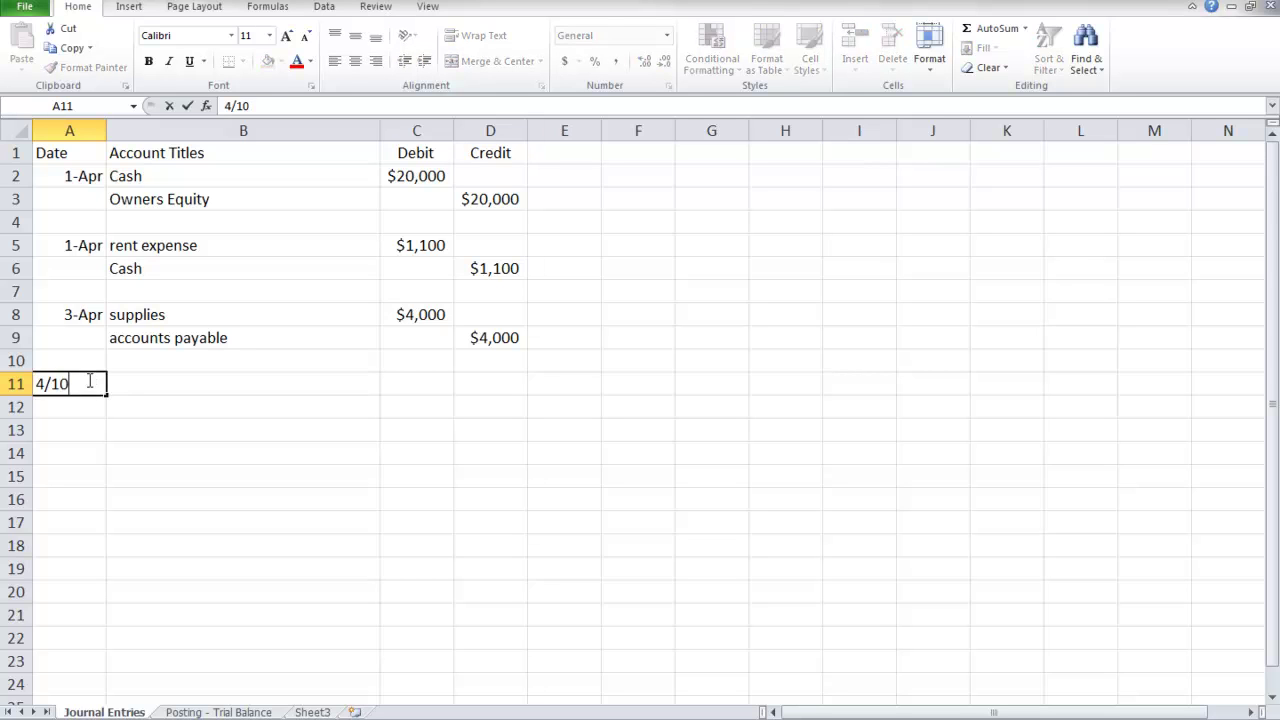
key(Return)
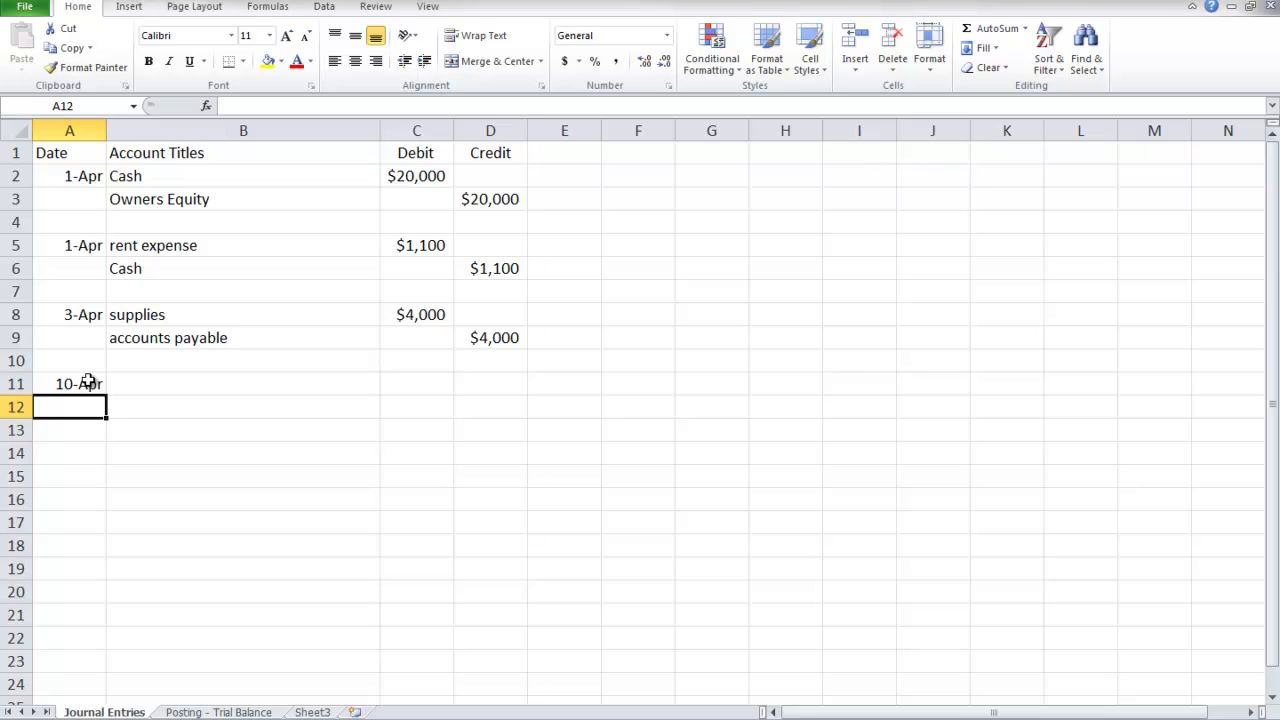
key(Up)
key(Right)
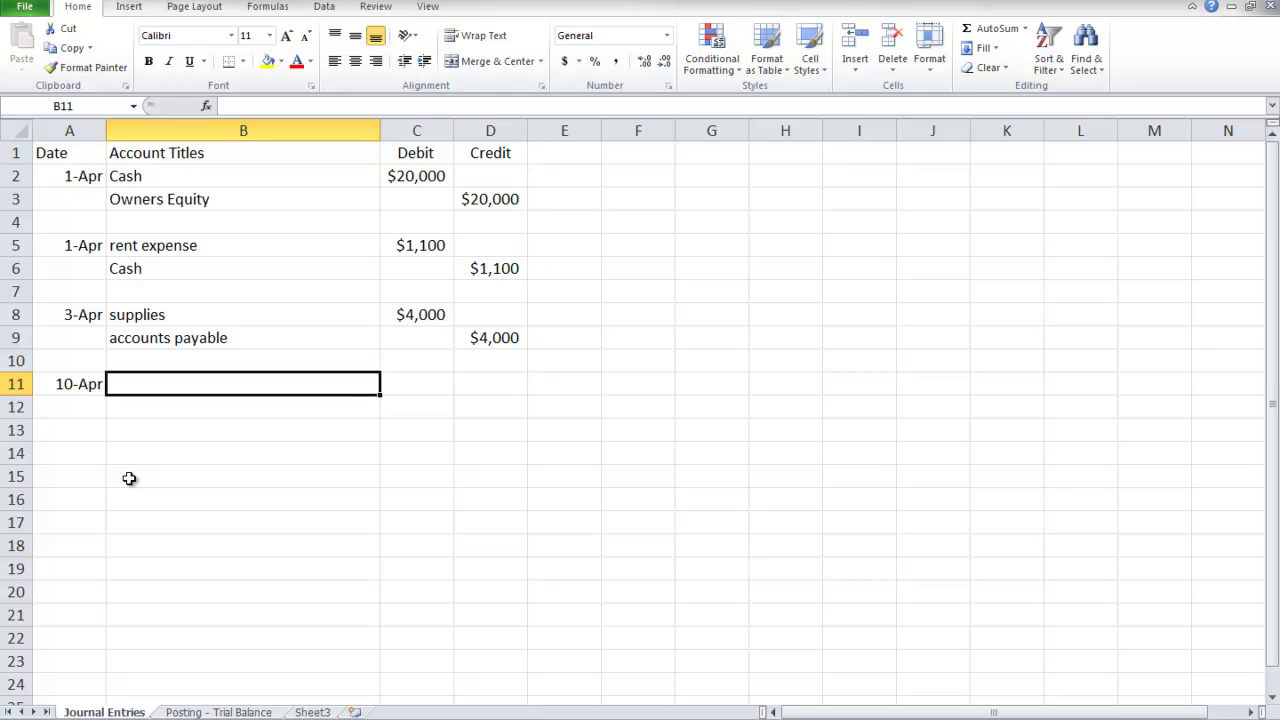
text(accou)
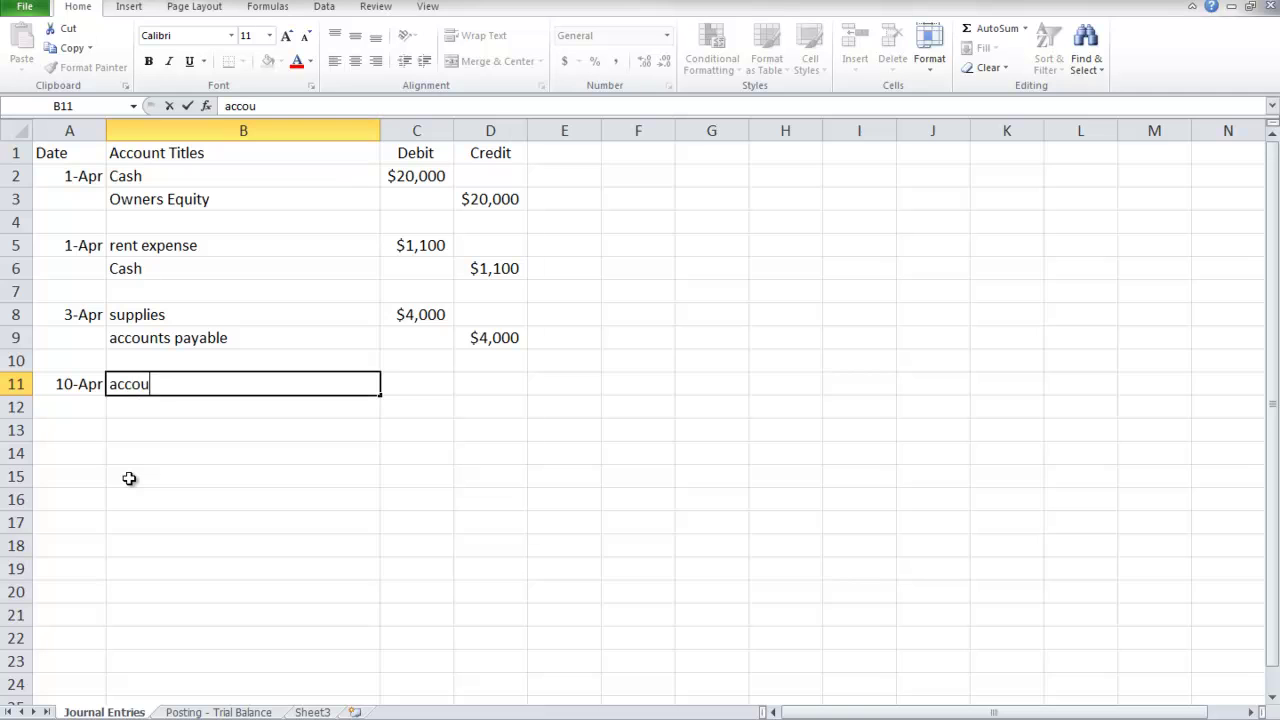
text(nts recievable)
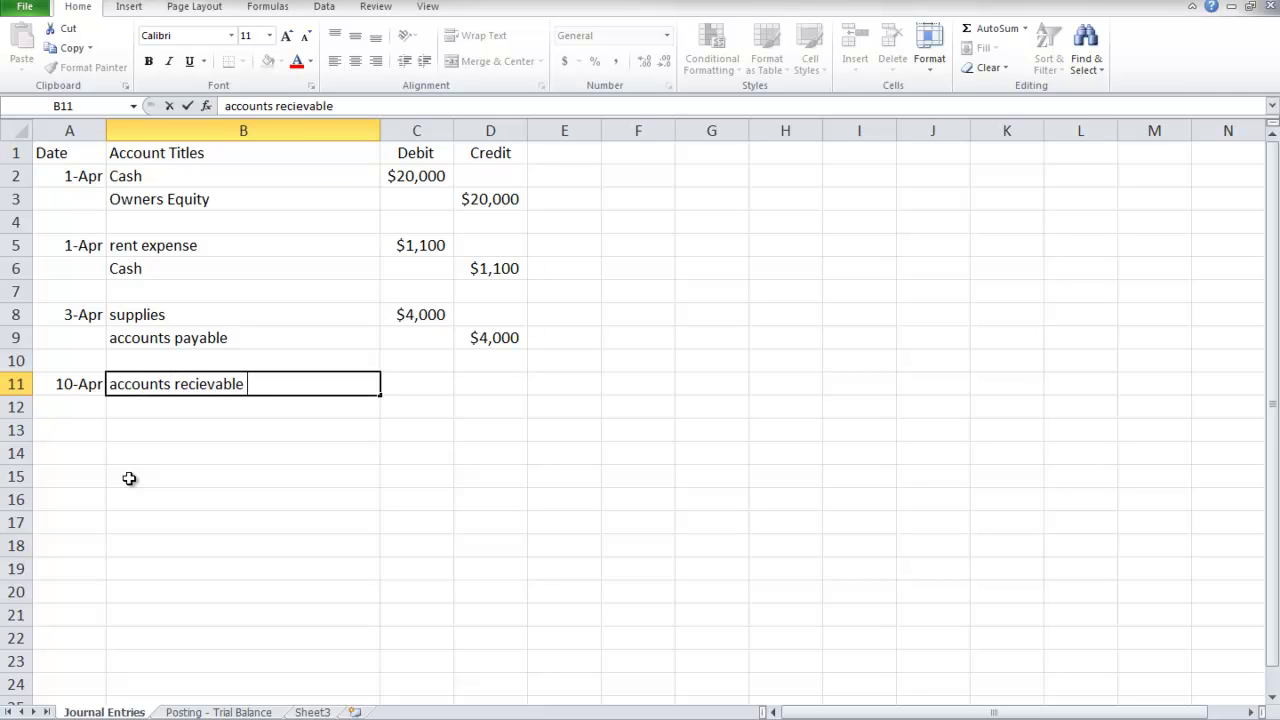
key(Tab)
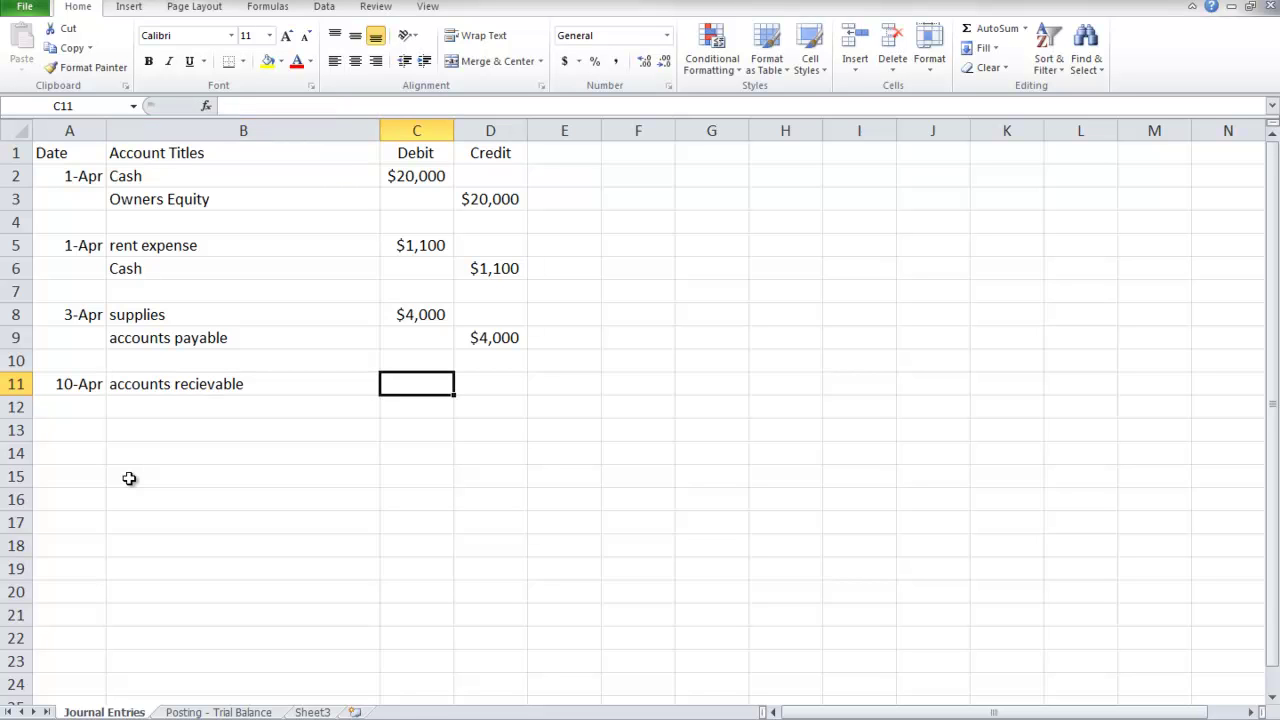
Enter a $5,100 debit for accounts receivable in C11 of the journal.
text($5)
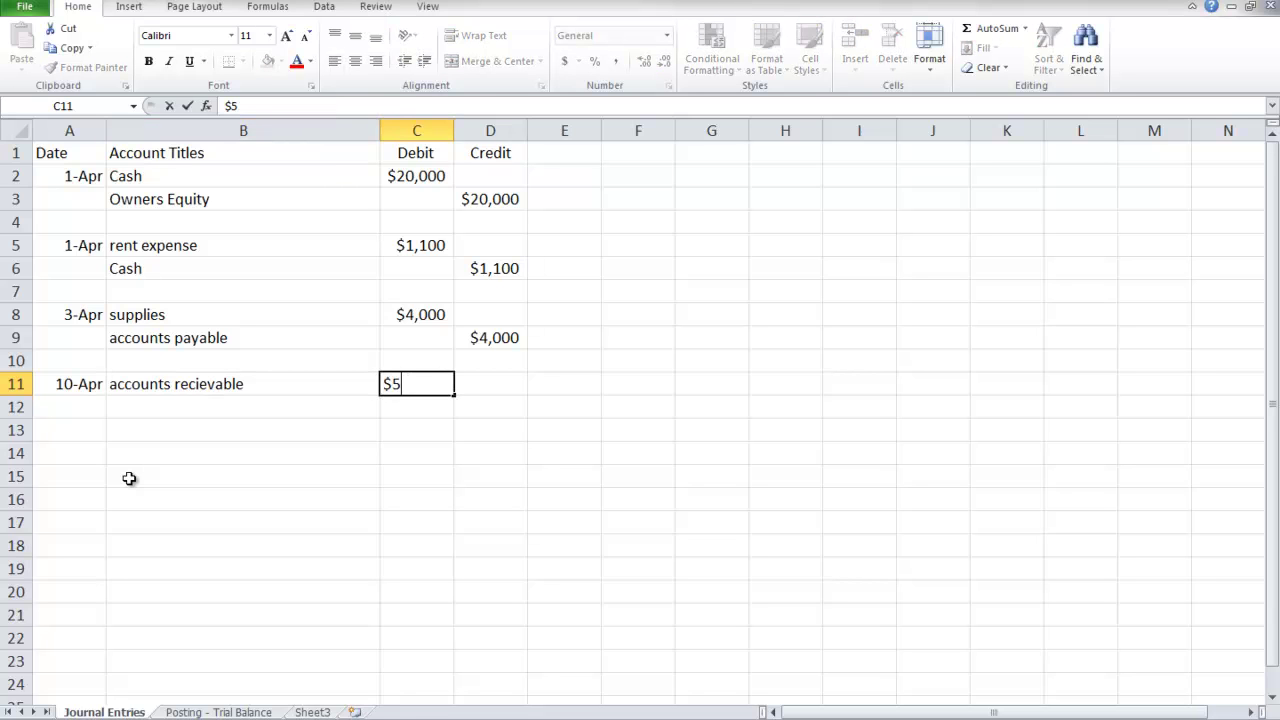
text(,1000)
key(Return)
key(Up)
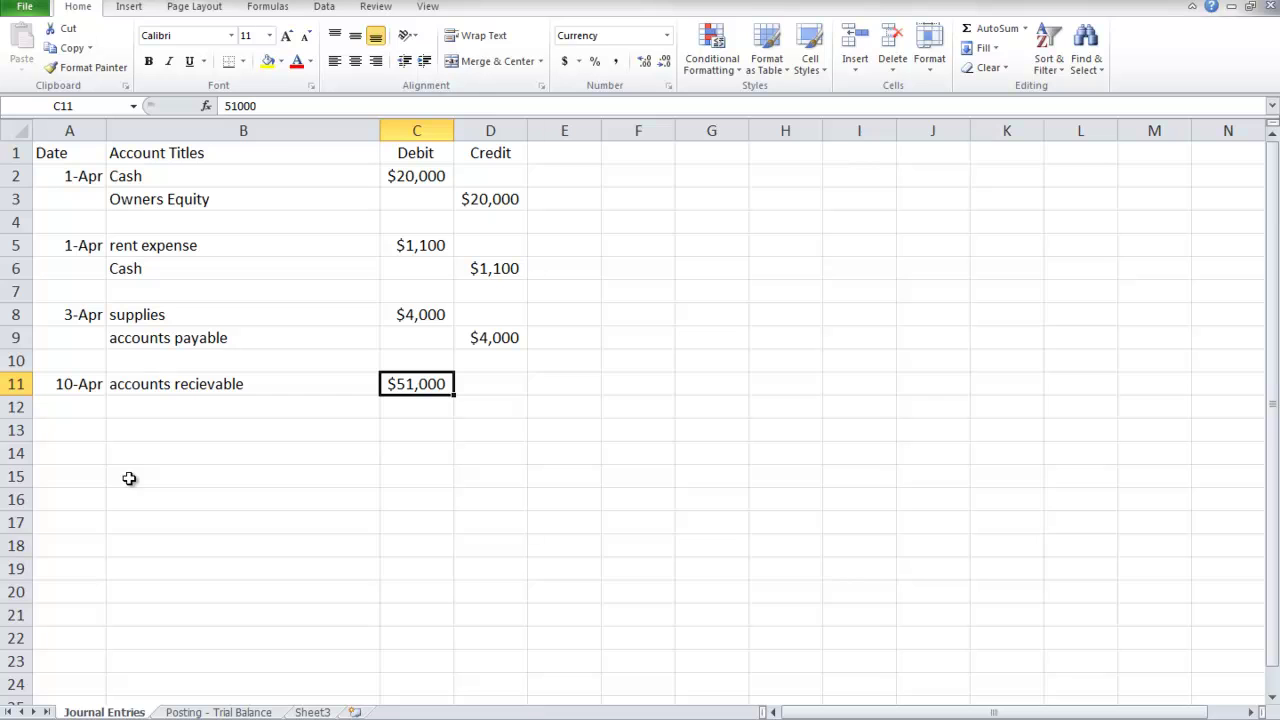
click(252, 107)
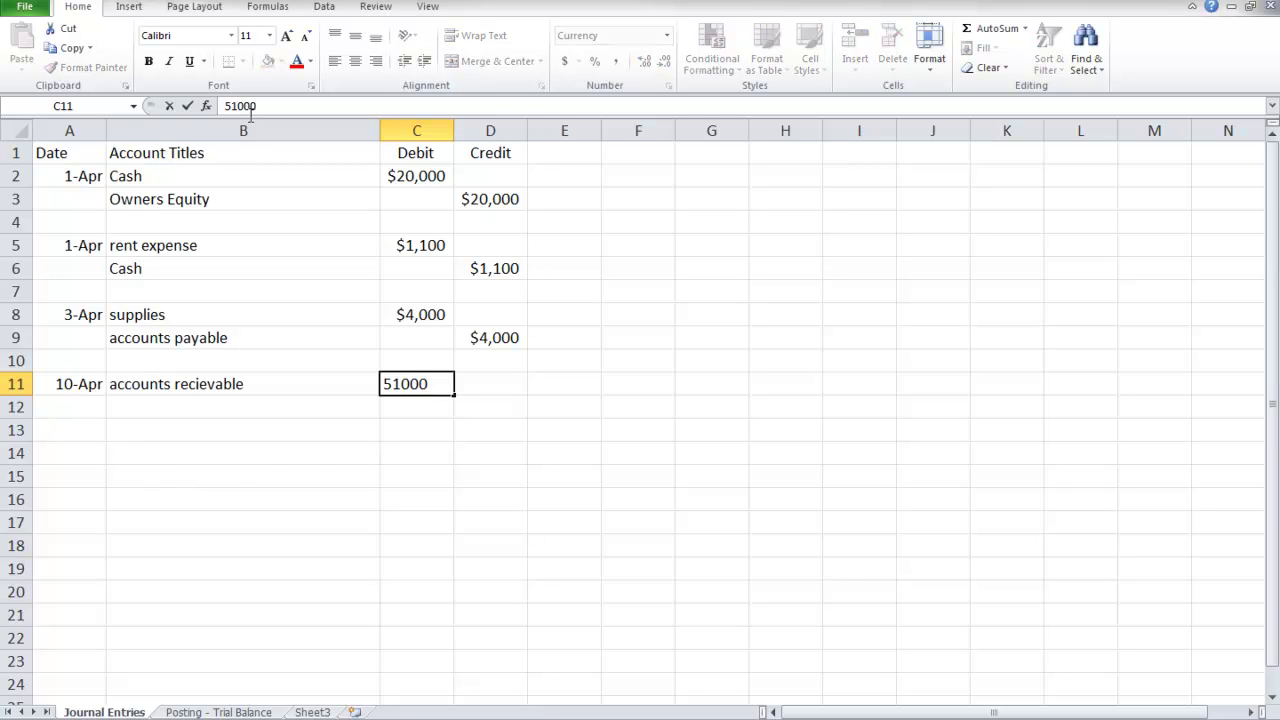
key(BackSpace)
key(Return)
Add service revenue as the offsetting account title in B12 of the journal.
key(Left)
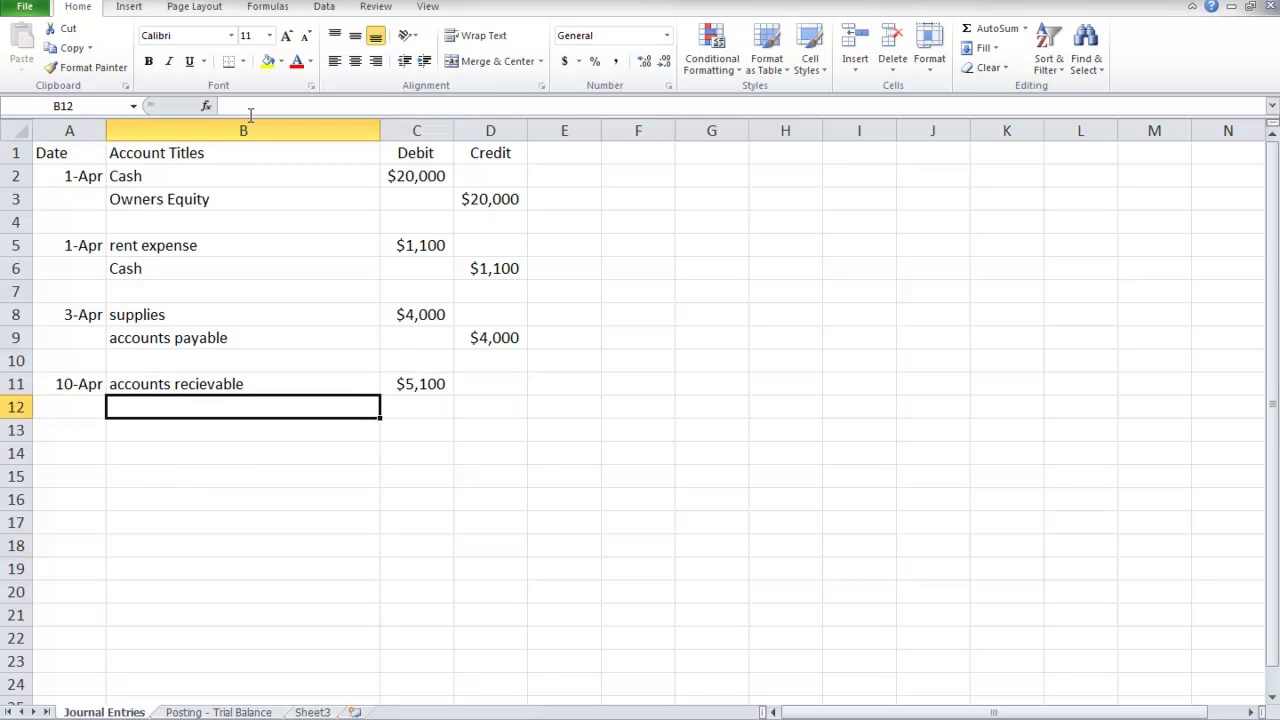
text(ser)
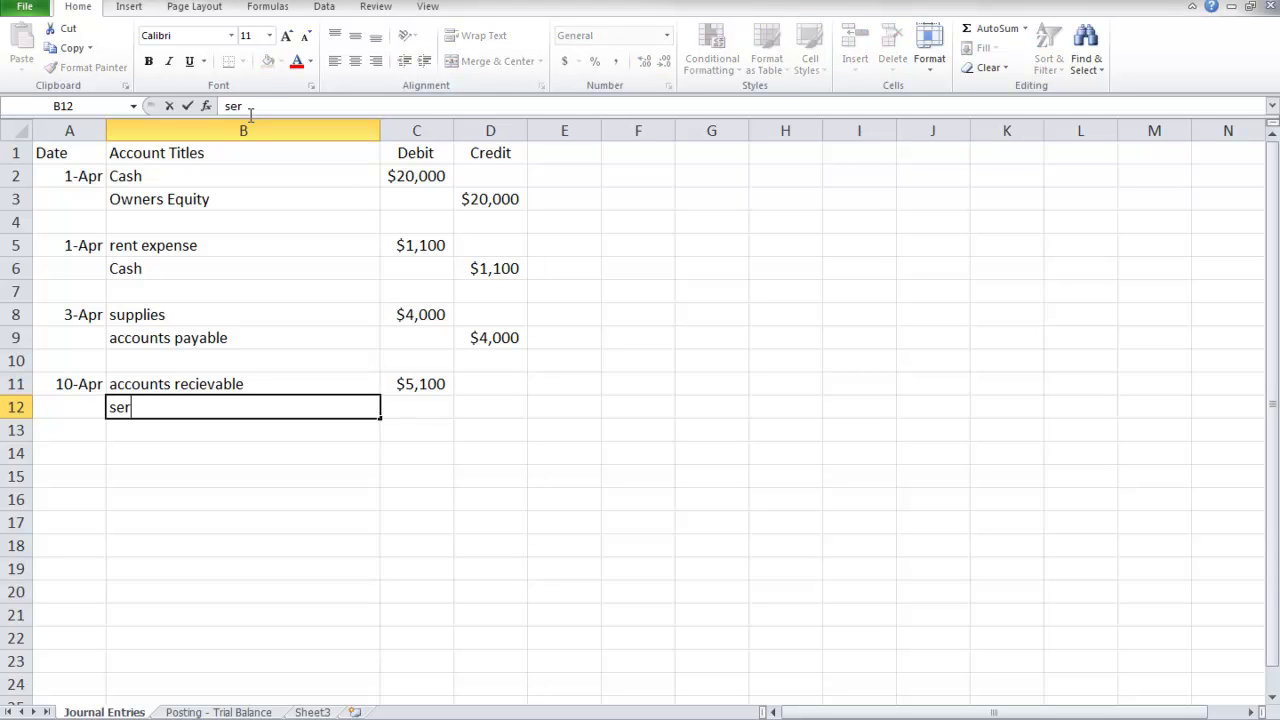
text(vice revenue)
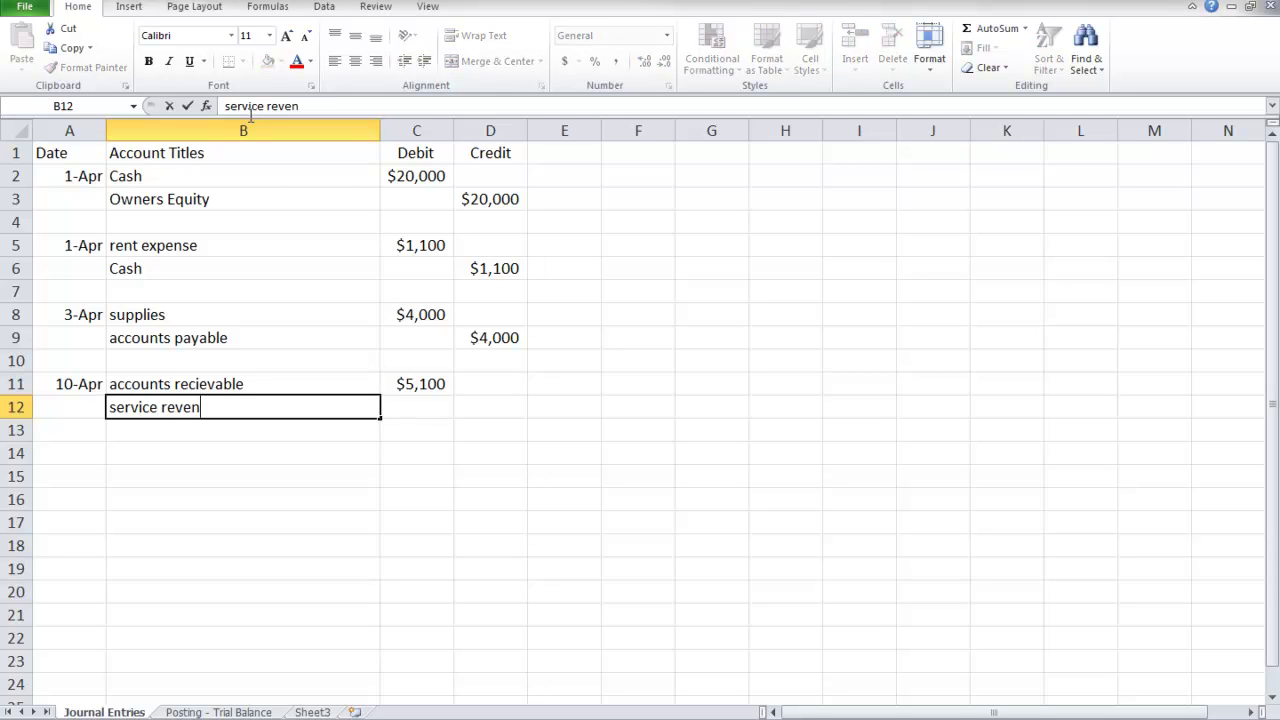
key(BackSpace)
key(BackSpace)
text(ue)
key(BackSpace)
key(BackSpace)
text(ue)
Enter a $5,100 credit for service revenue in D12 of the journal.
key(Tab)
key(Tab)
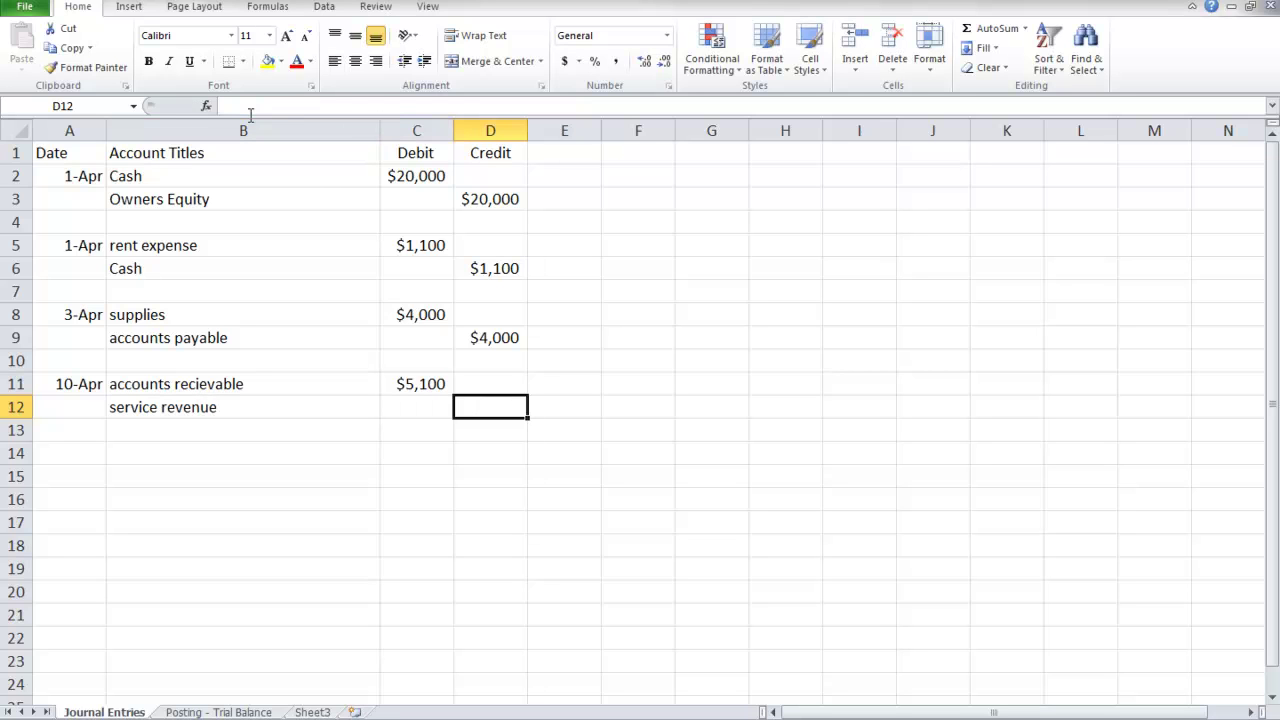
text($51,)
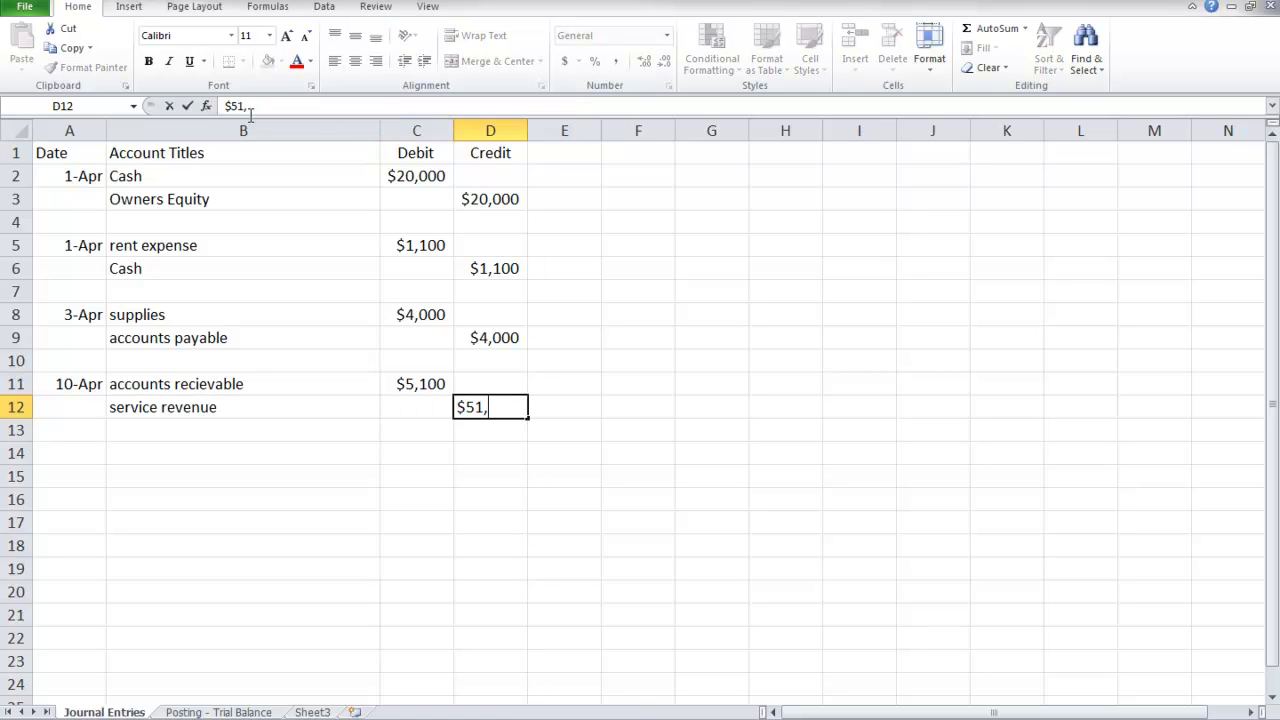
key(BackSpace)
key(BackSpace)
text(,100)
key(Return)
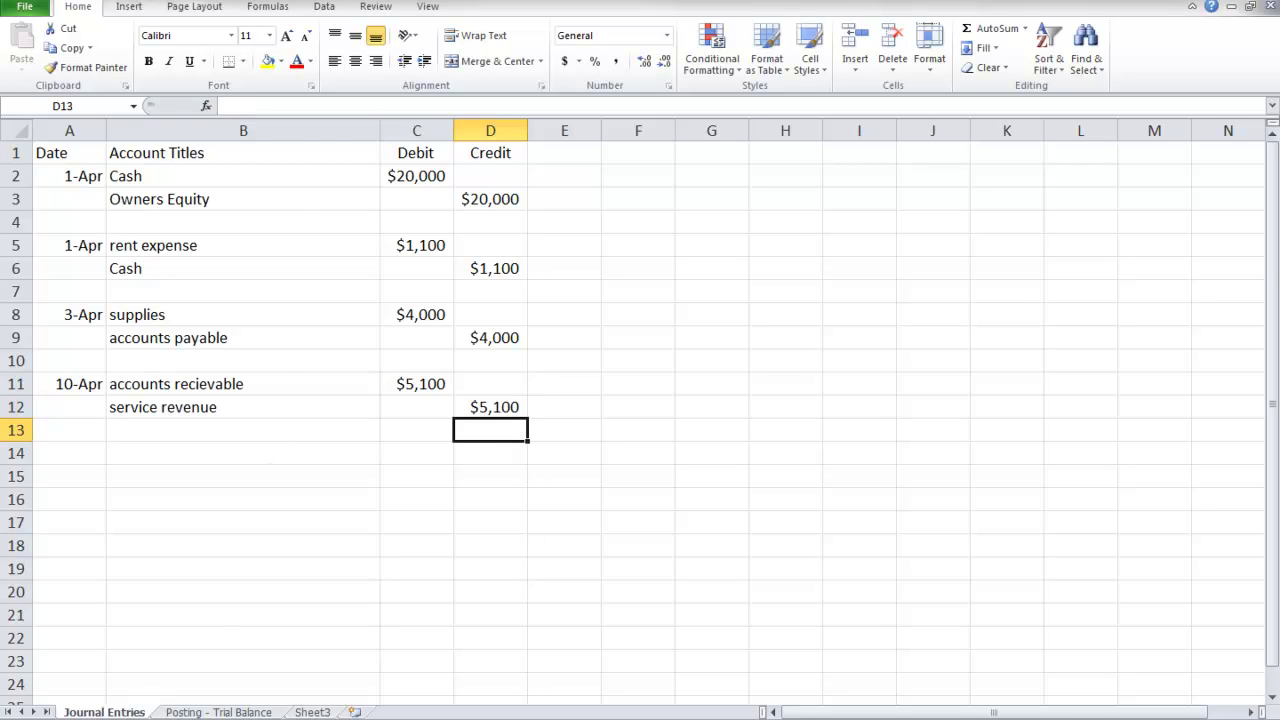
Post to the Accounts Receivable ledger in row 16 with date 4/10, a $5,100 debit and a $5,100 balance.
click(218, 712)
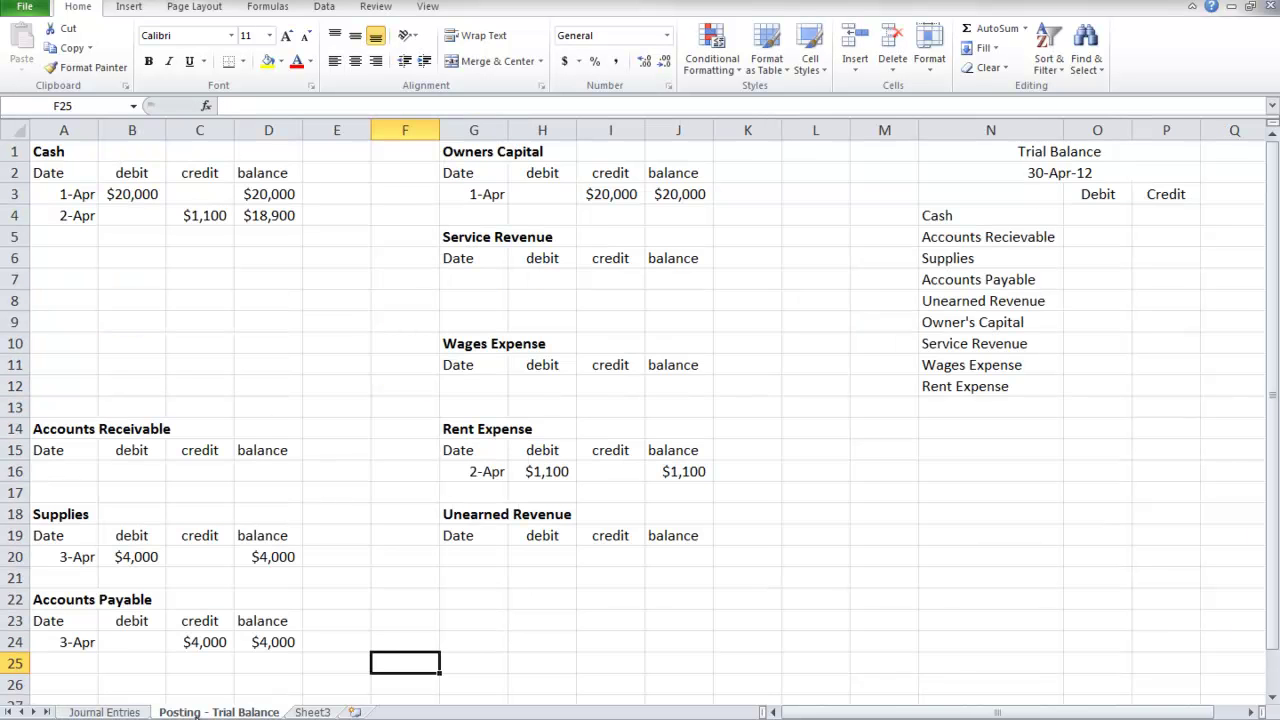
click(75, 470)
text(4/10)
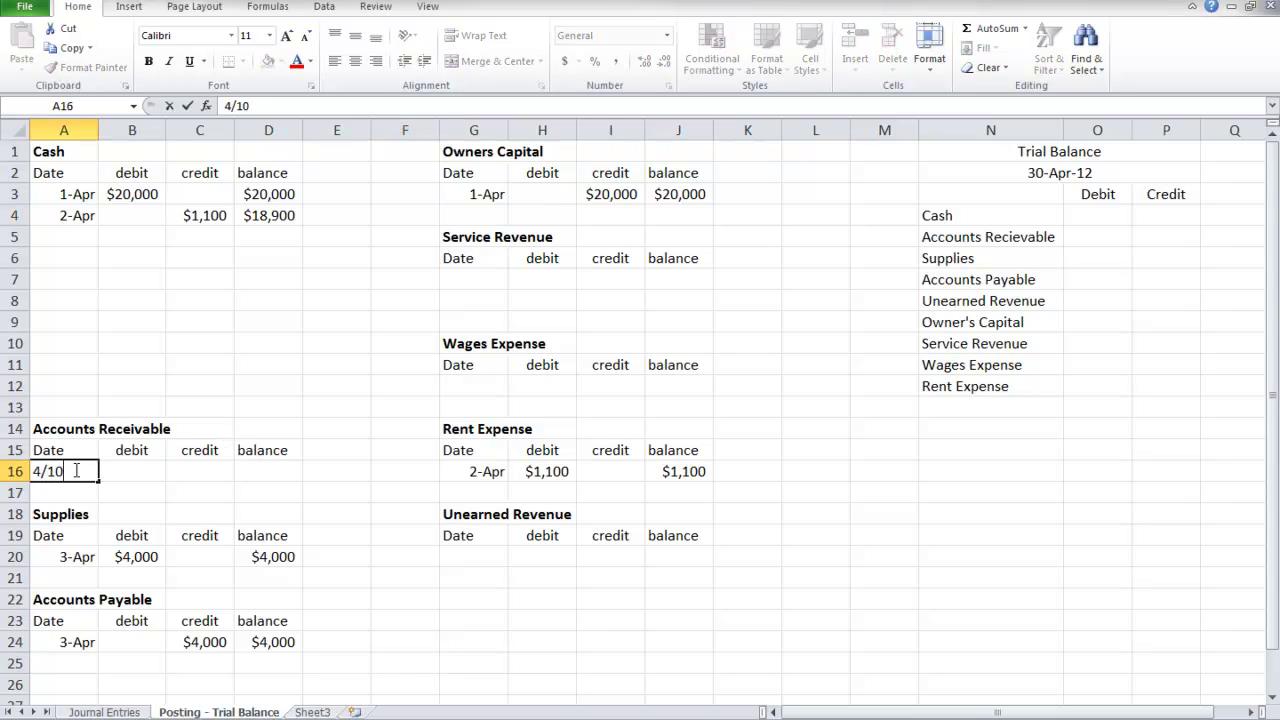
key(Tab)
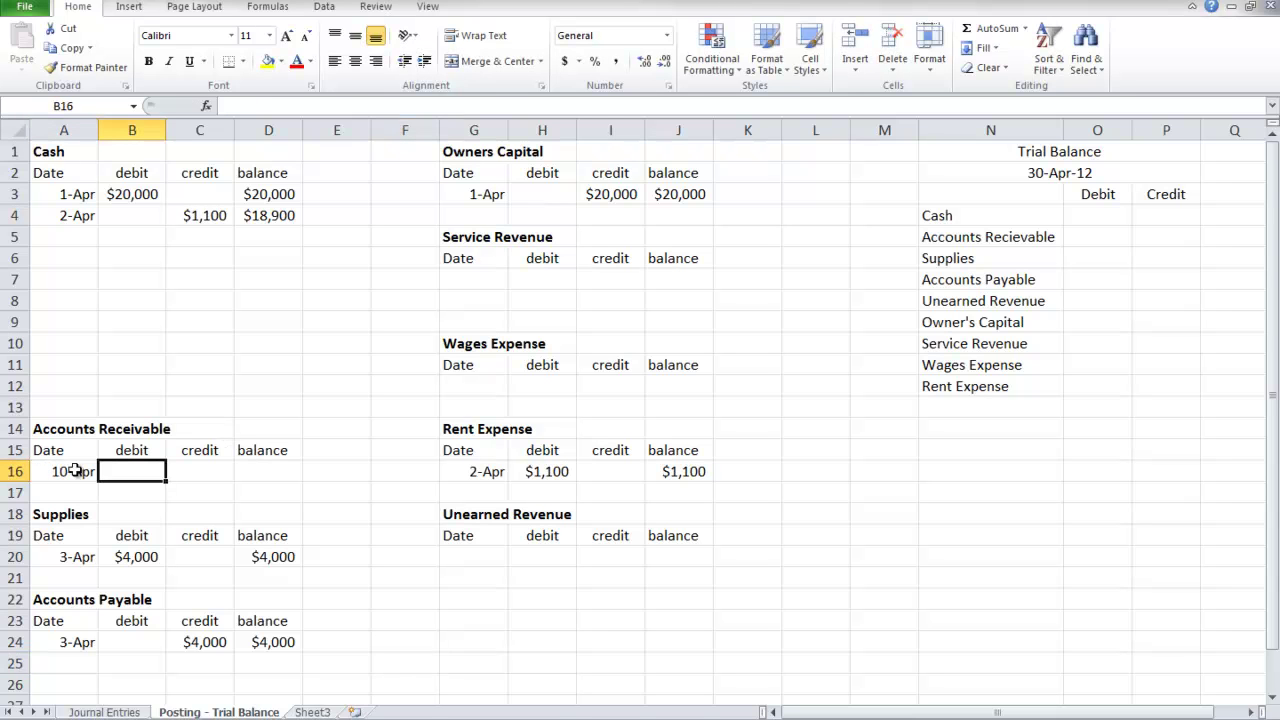
text($5,1000)
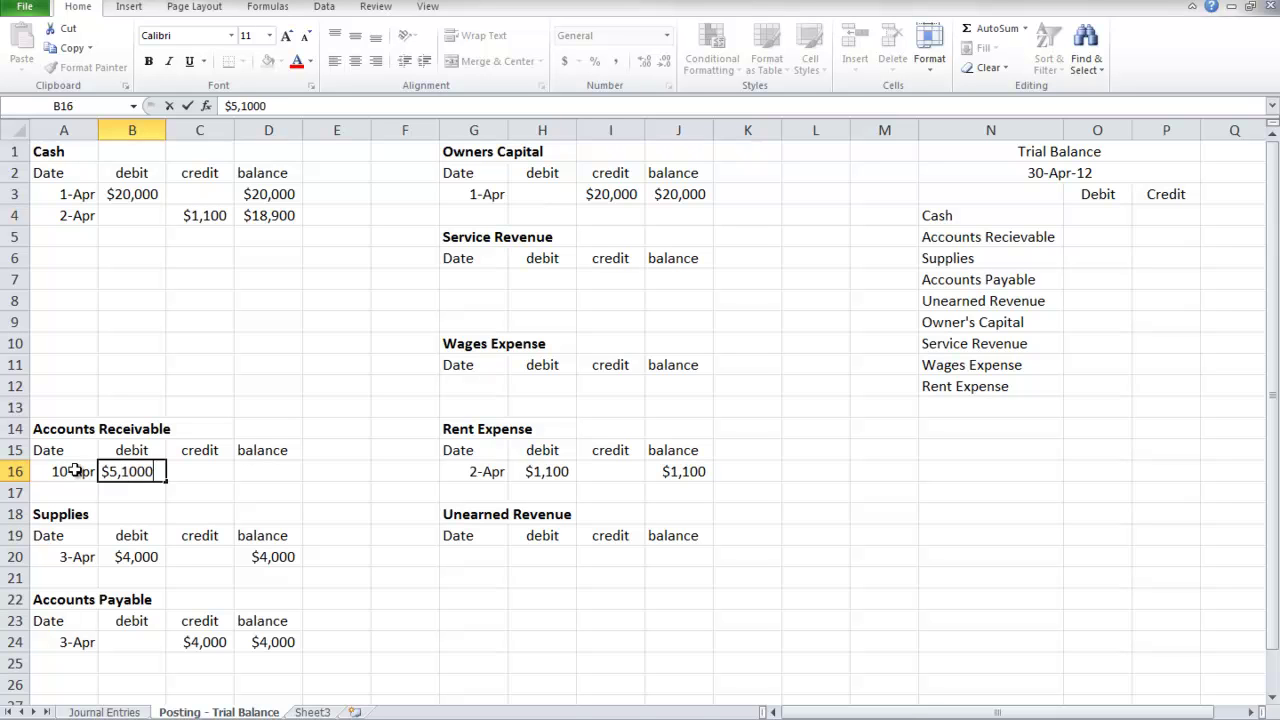
key(BackSpace)
key(Tab)
key(Tab)
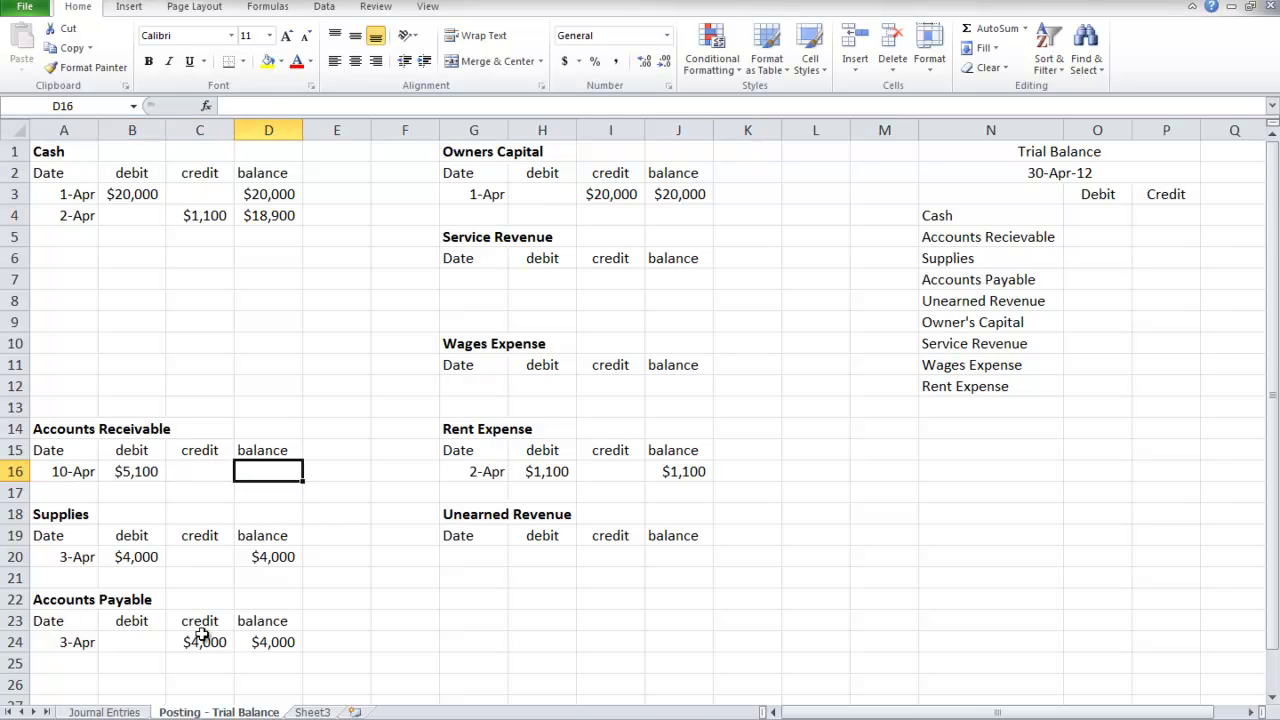
text($5,1)
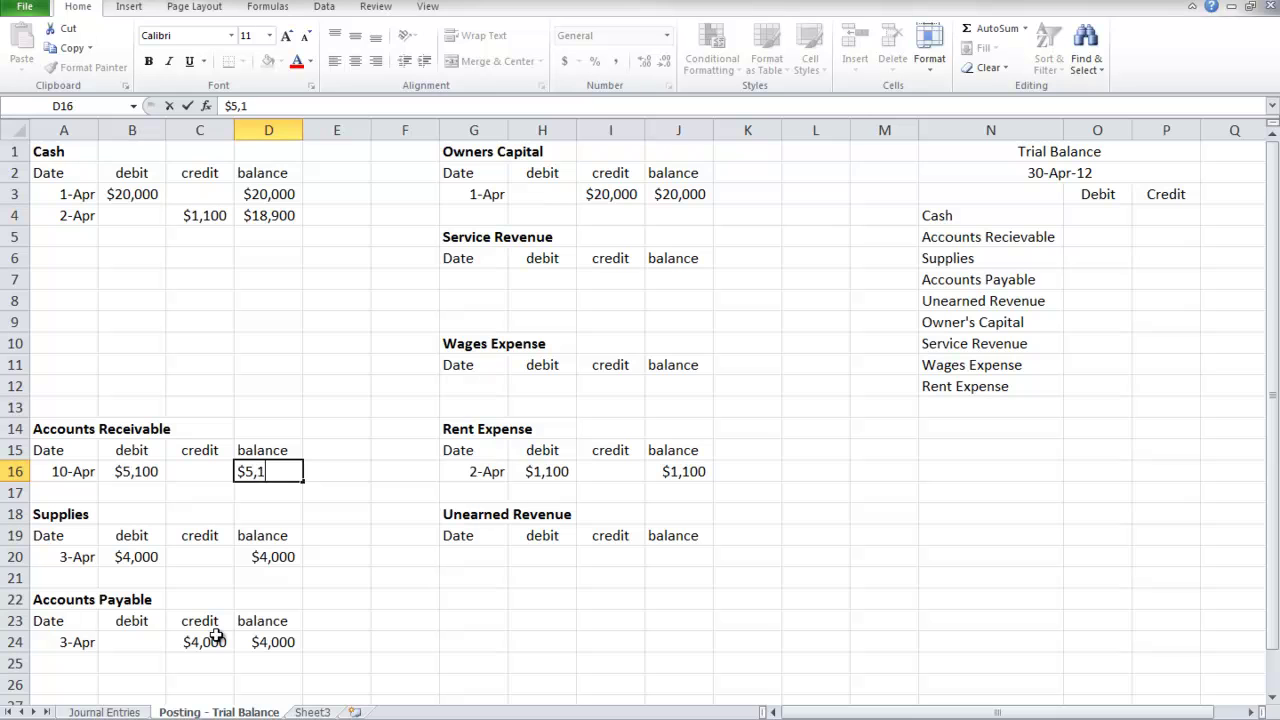
text(00)
key(Return)
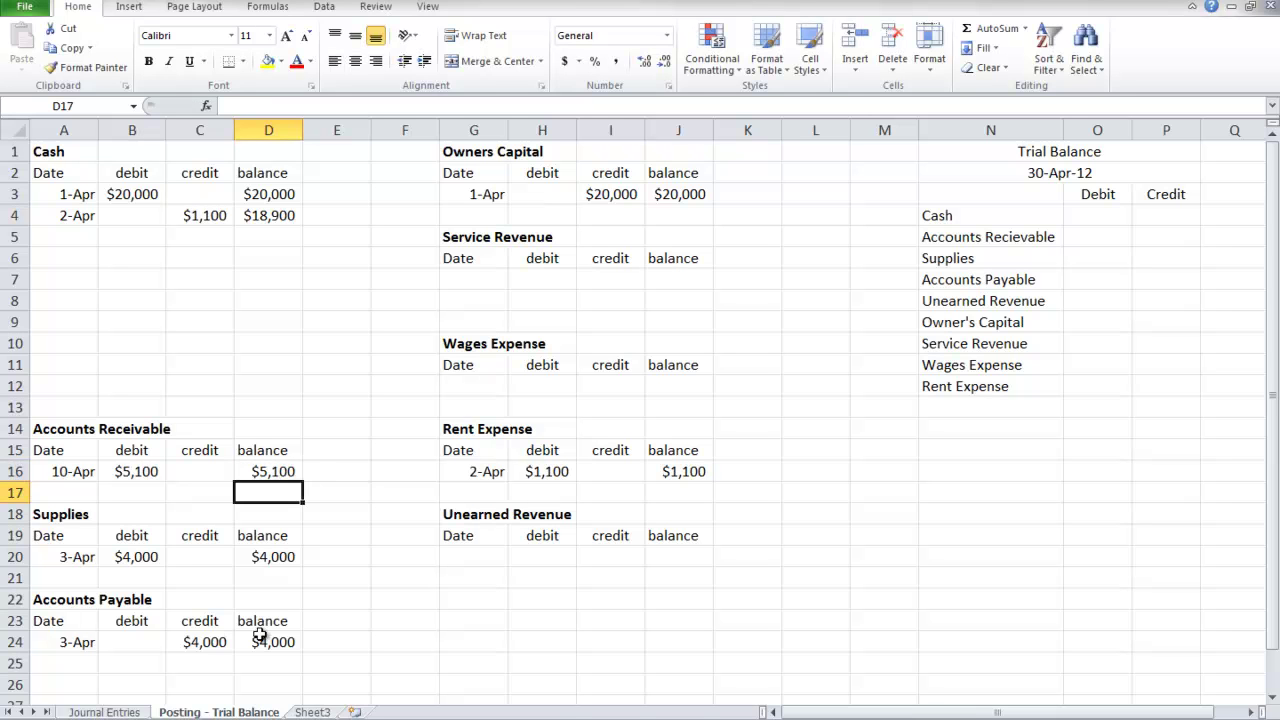
Post to the Service Revenue ledger in row 7 with date 4/10, a $5,100 credit and a $5,100 balance.
click(457, 277)
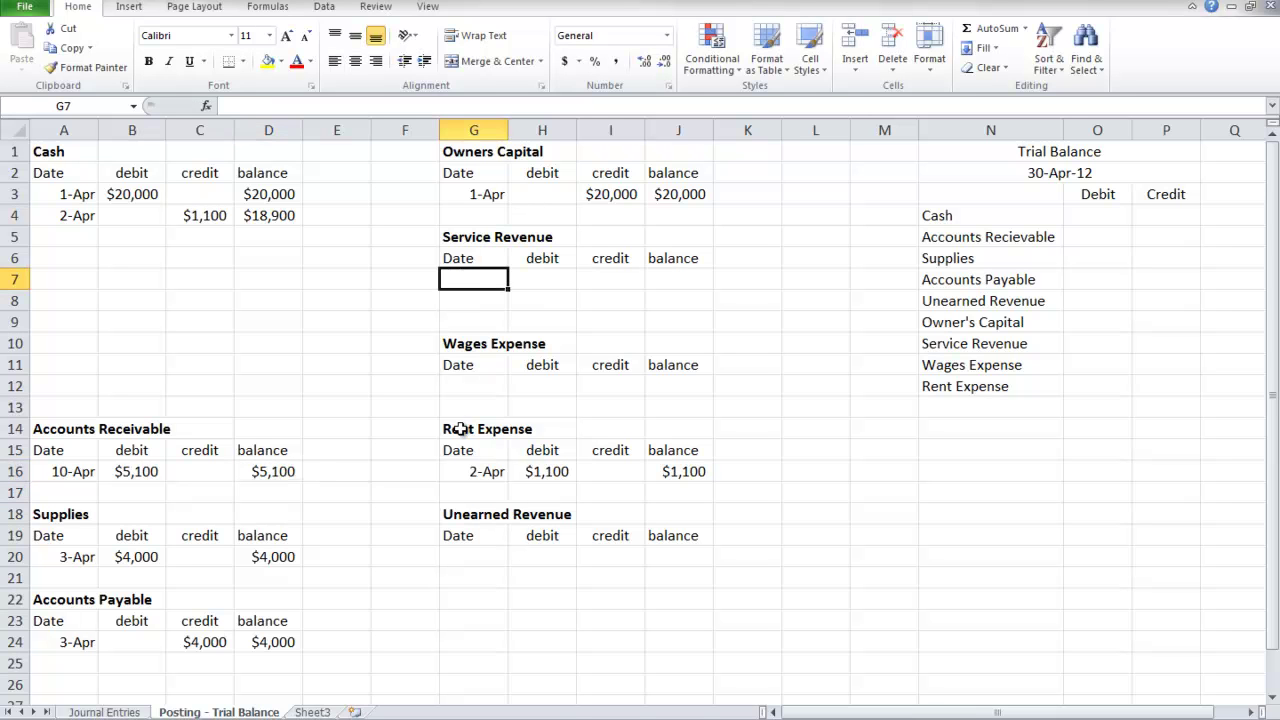
text(4/10)
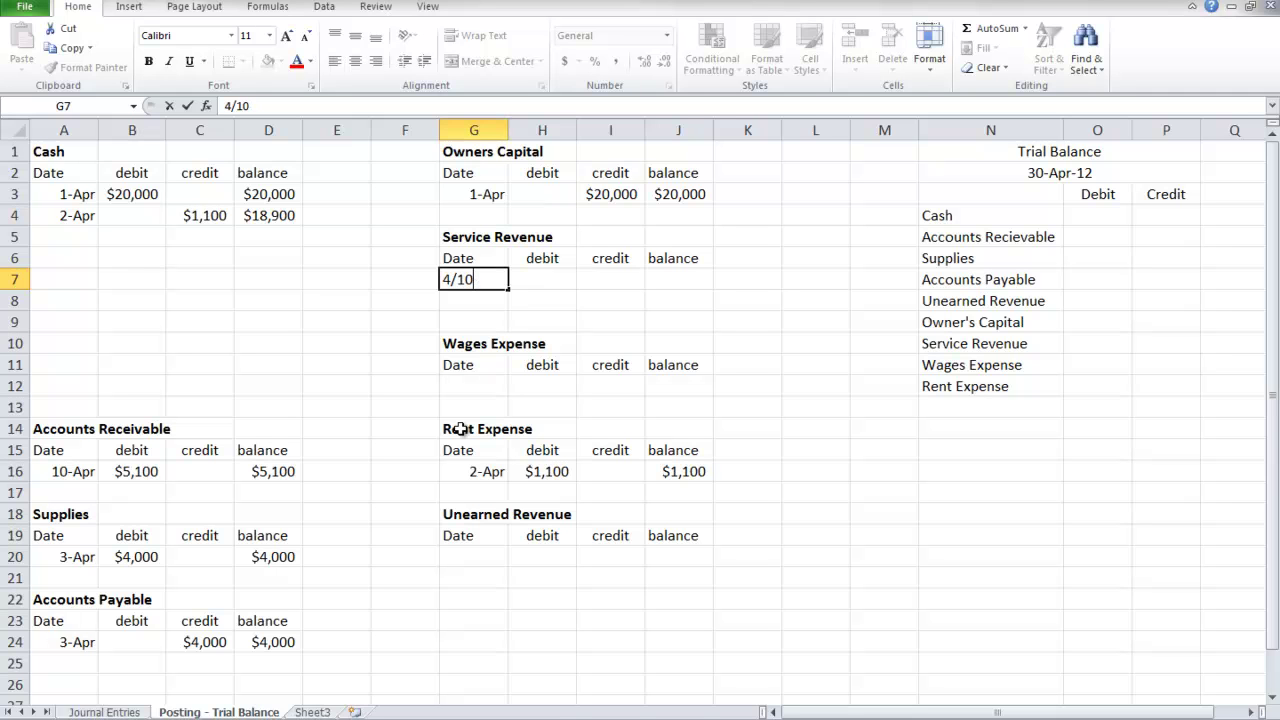
key(Tab)
key(Tab)
text(%)
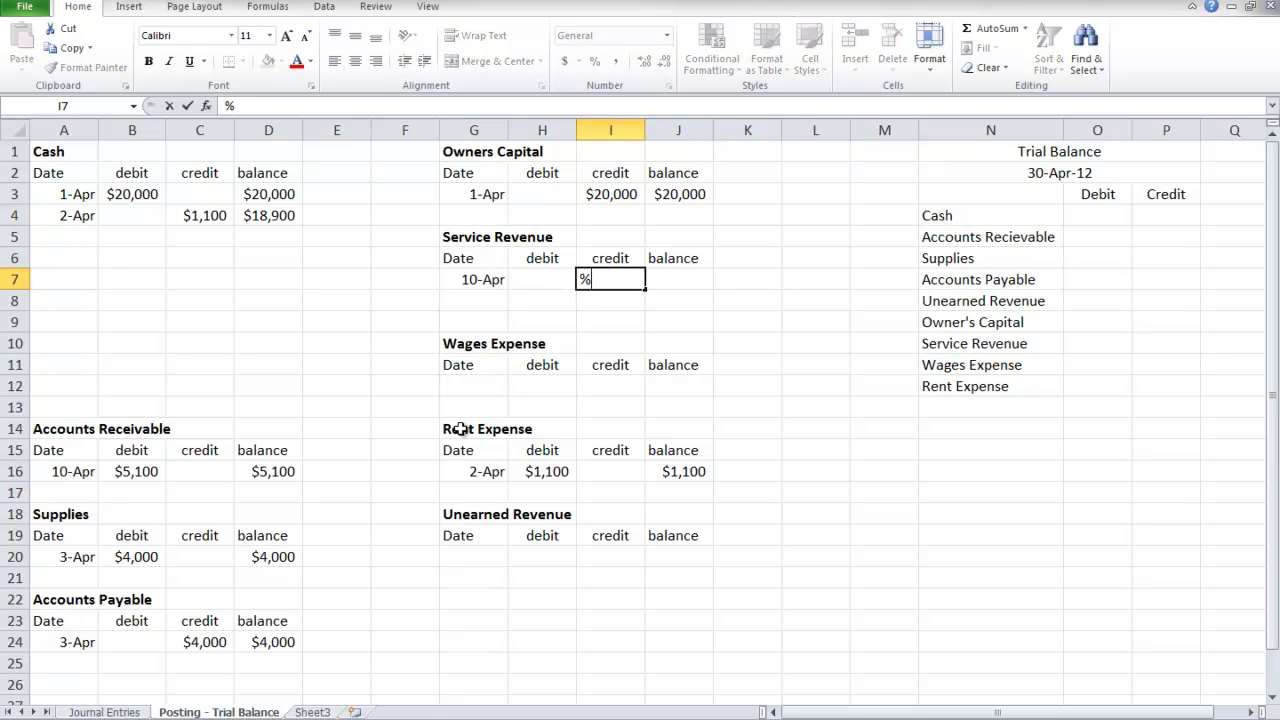
key(BackSpace)
text($5,100)
key(Tab)
text($5,100)
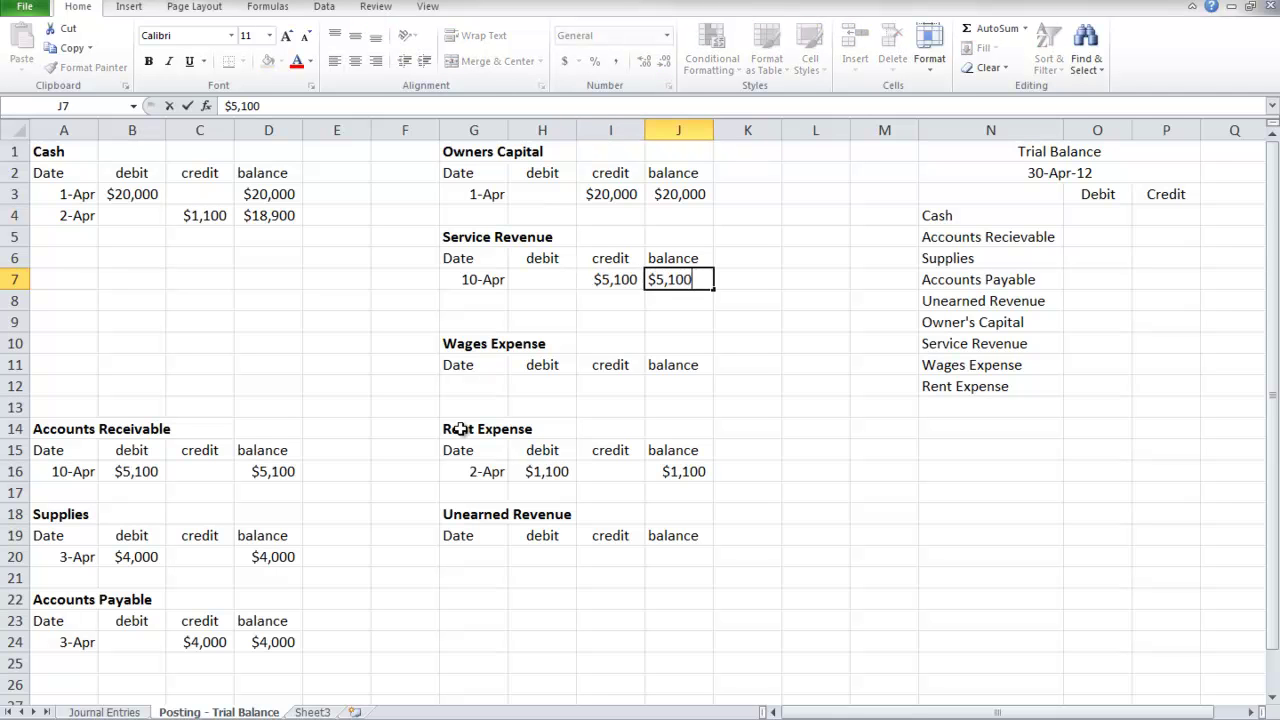
key(Return)
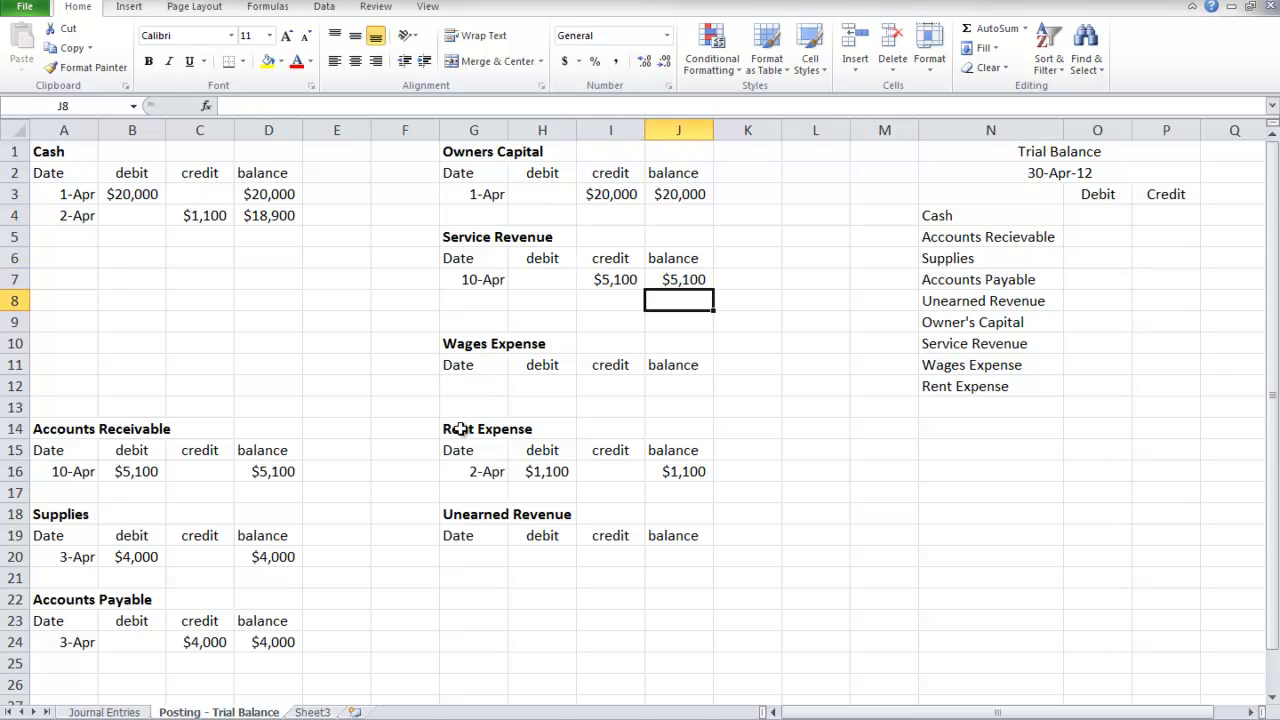
Enter a $1,000 debit to cash dated 4/11 in row 14 of the Journal Entries sheet.
click(121, 712)
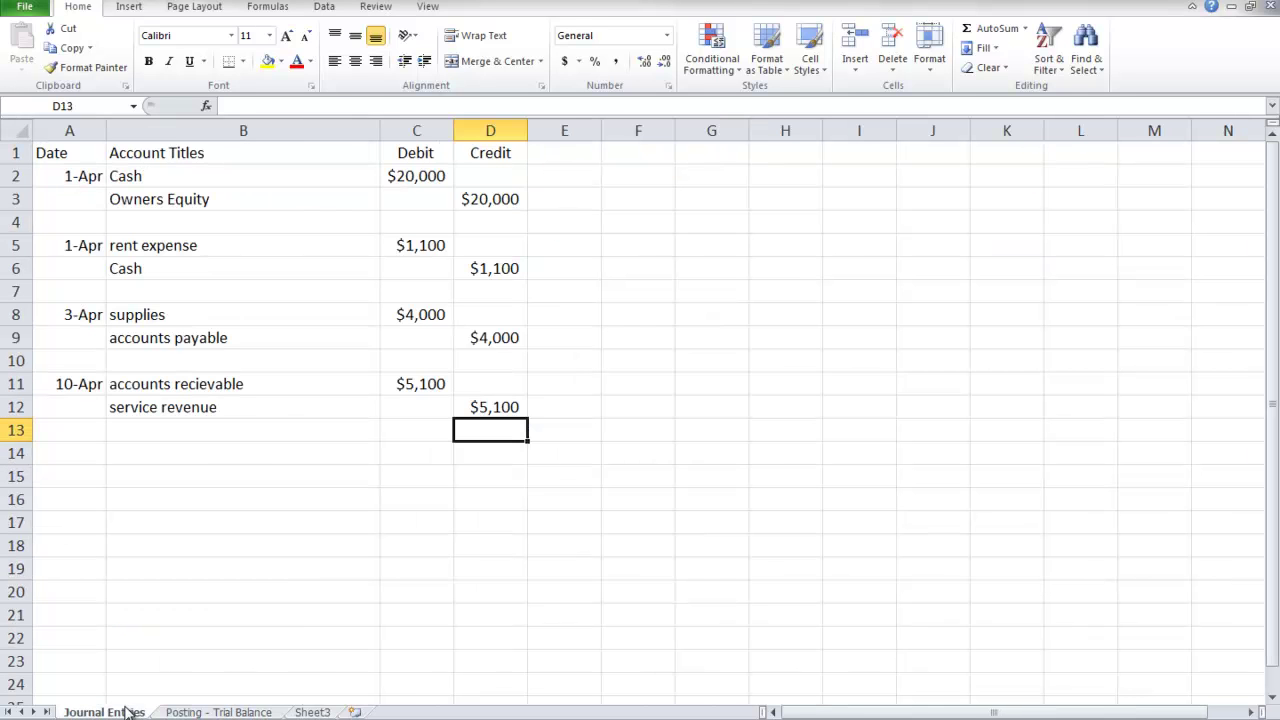
click(74, 453)
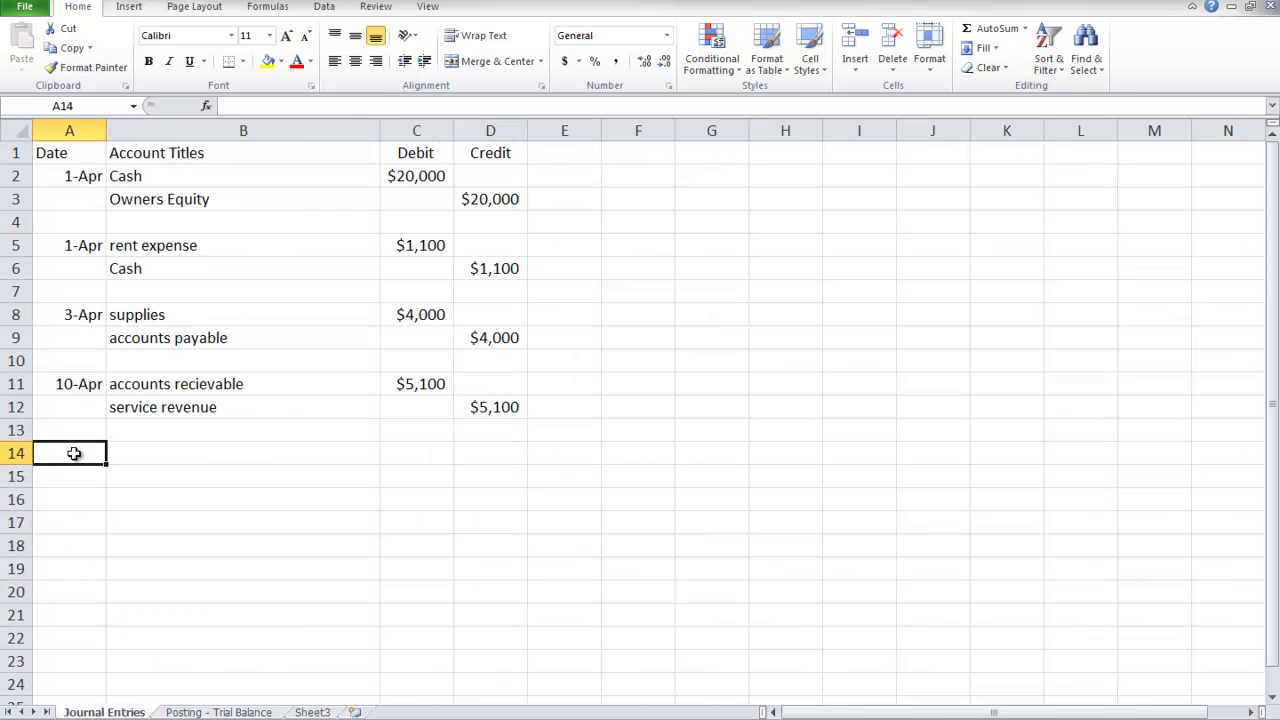
text(4/11)
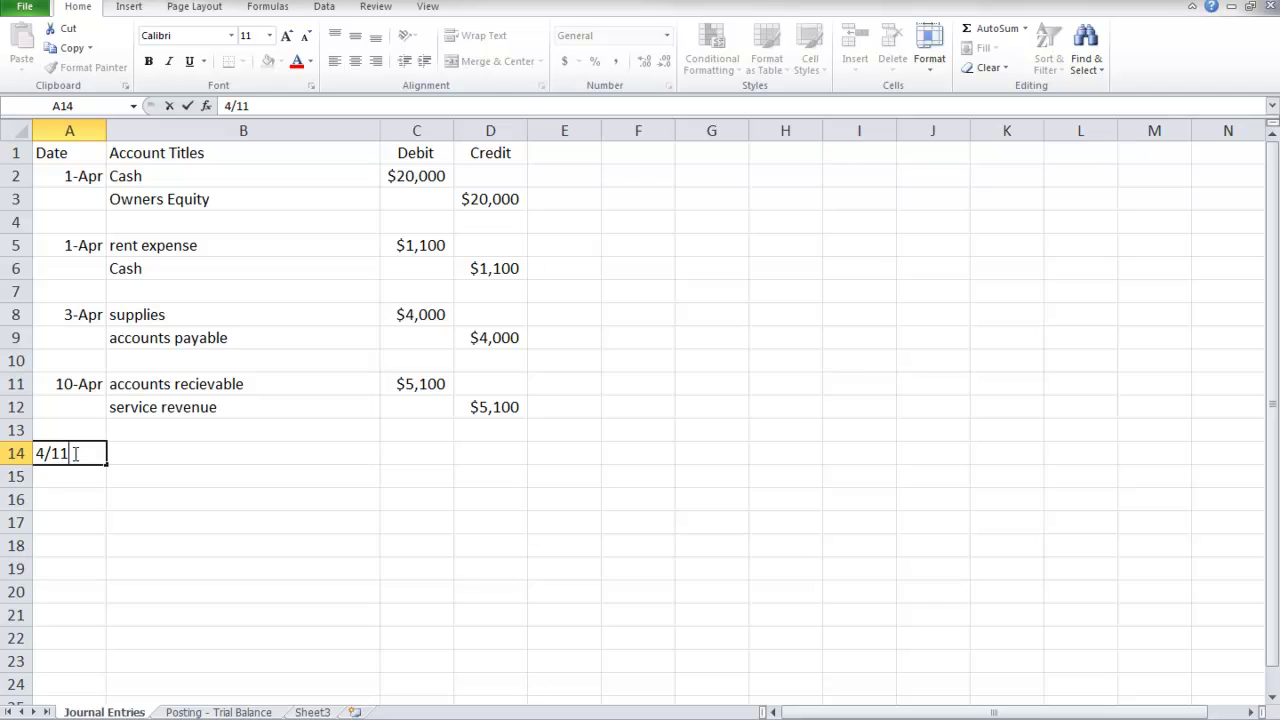
key(Tab)
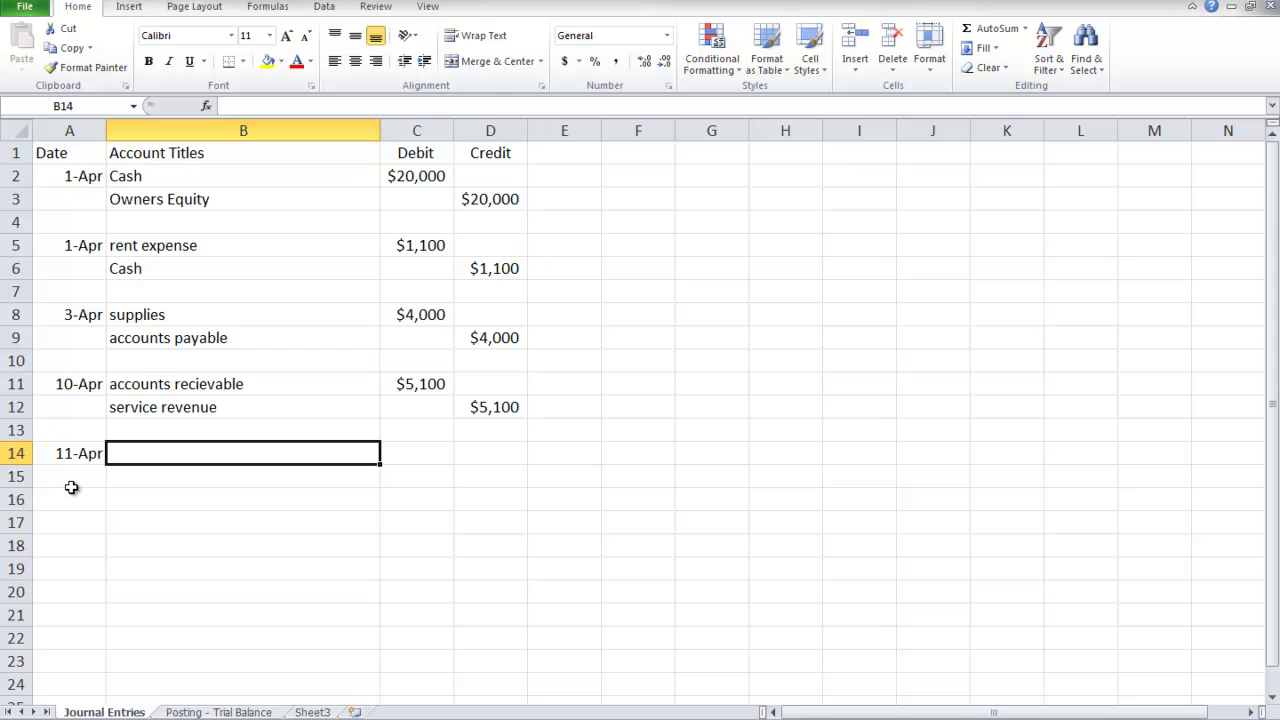
text(cash)
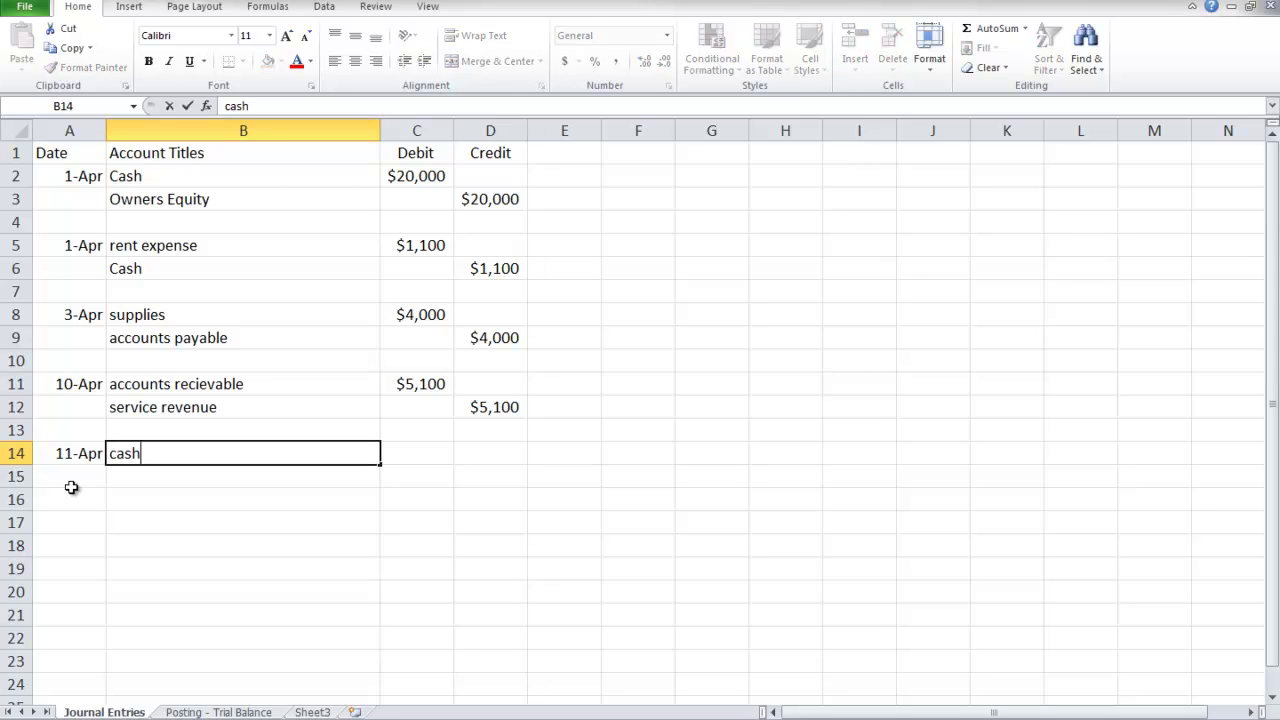
key(Tab)
key(Tab)
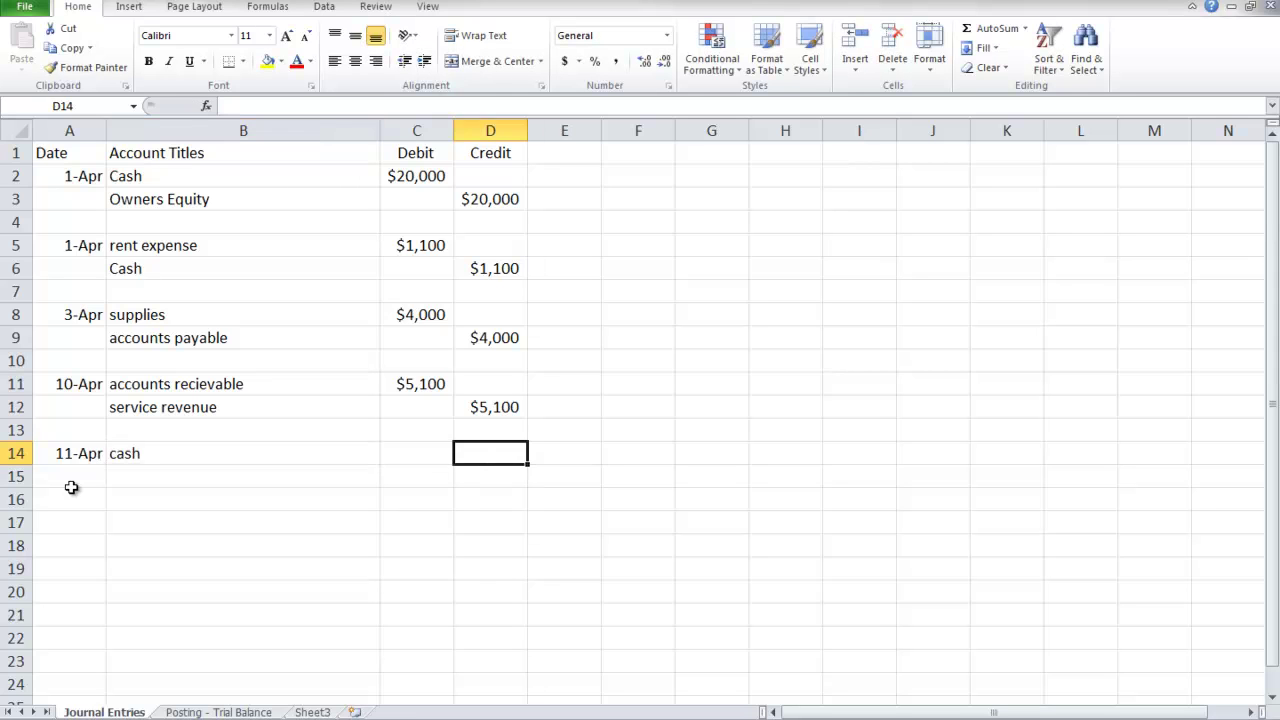
key(Left)
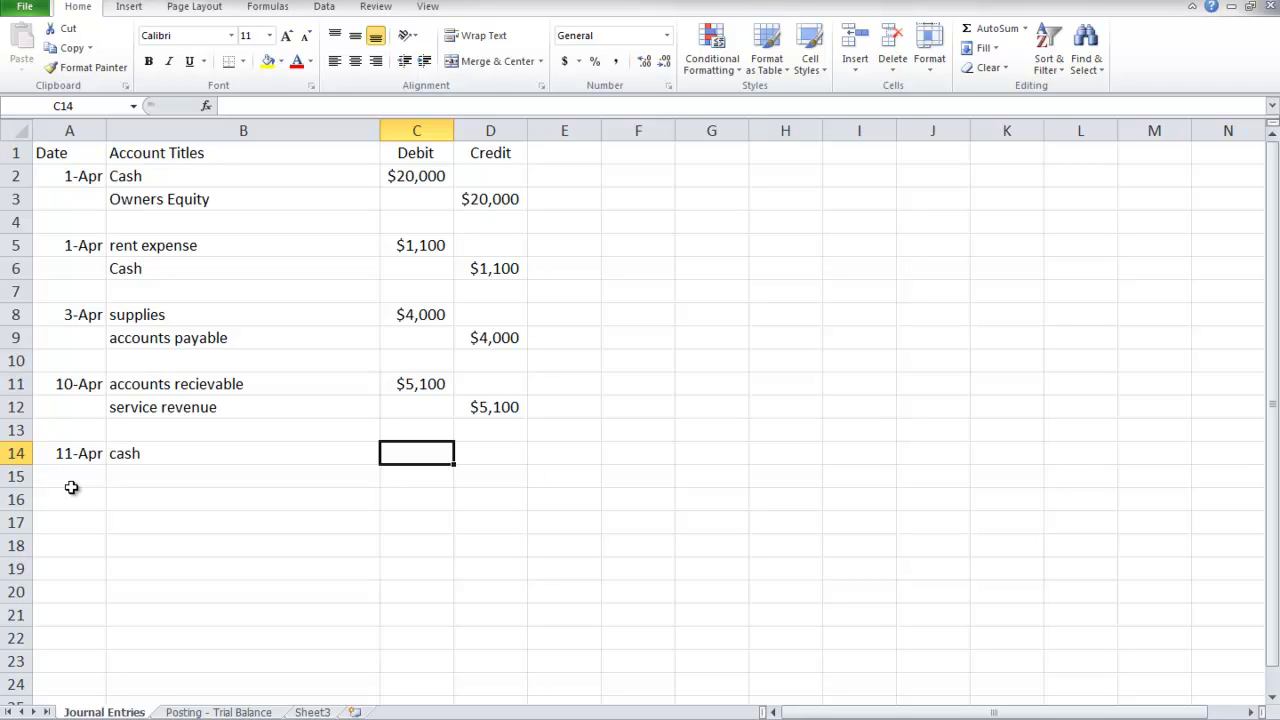
text($1,)
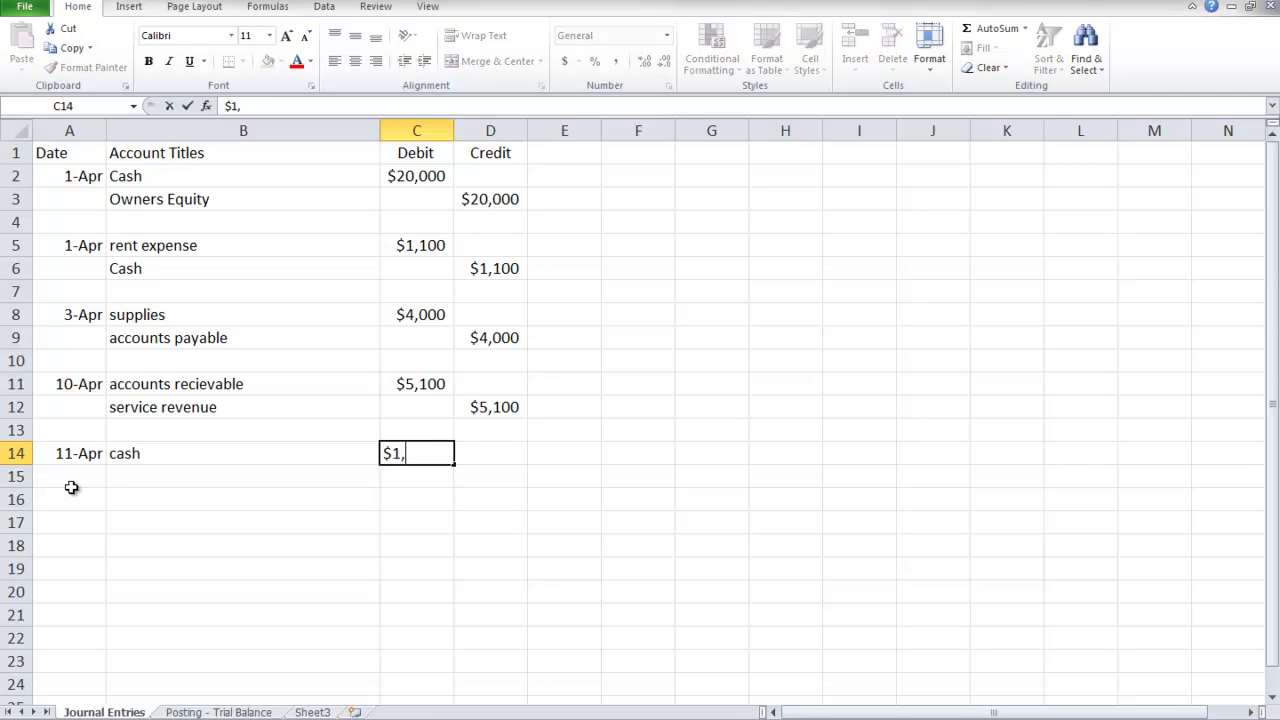
text(000)
key(Return)
Enter unearned revenue in row 15 of the journal as the offsetting account with a $1,000 credit.
click(71, 487)
key(Tab)
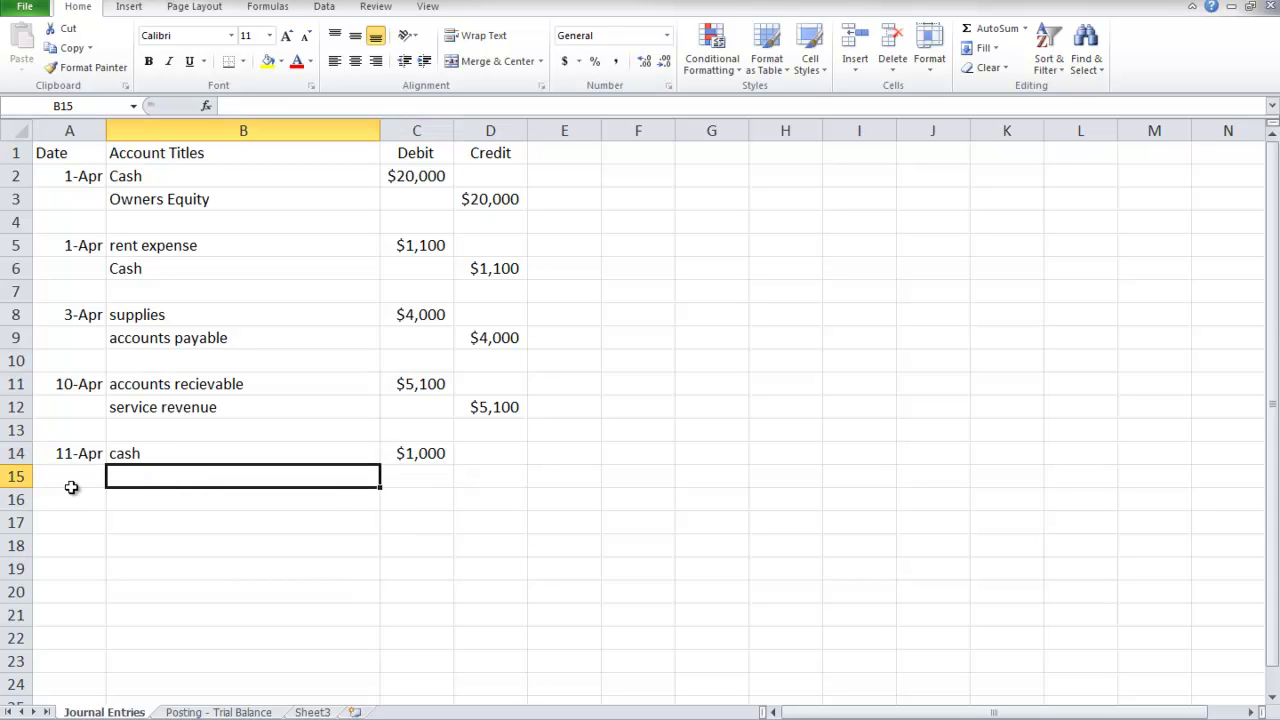
text(unearned re)
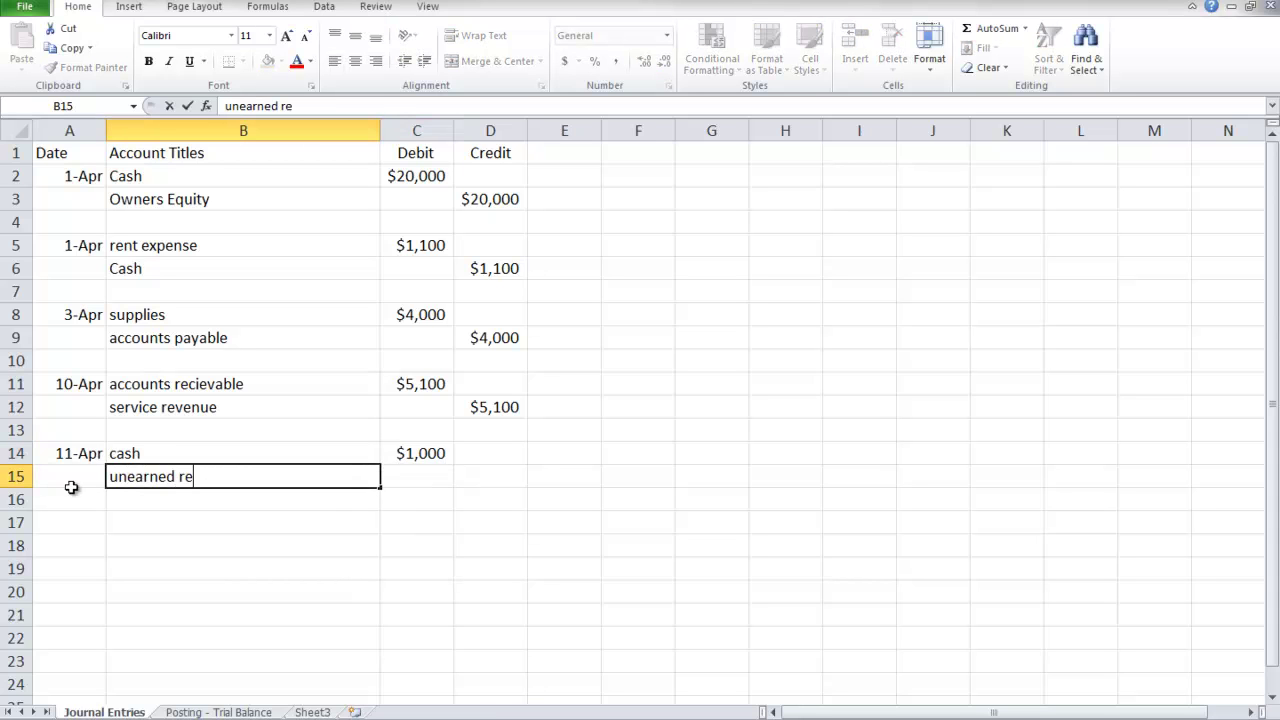
text(venue)
key(Tab)
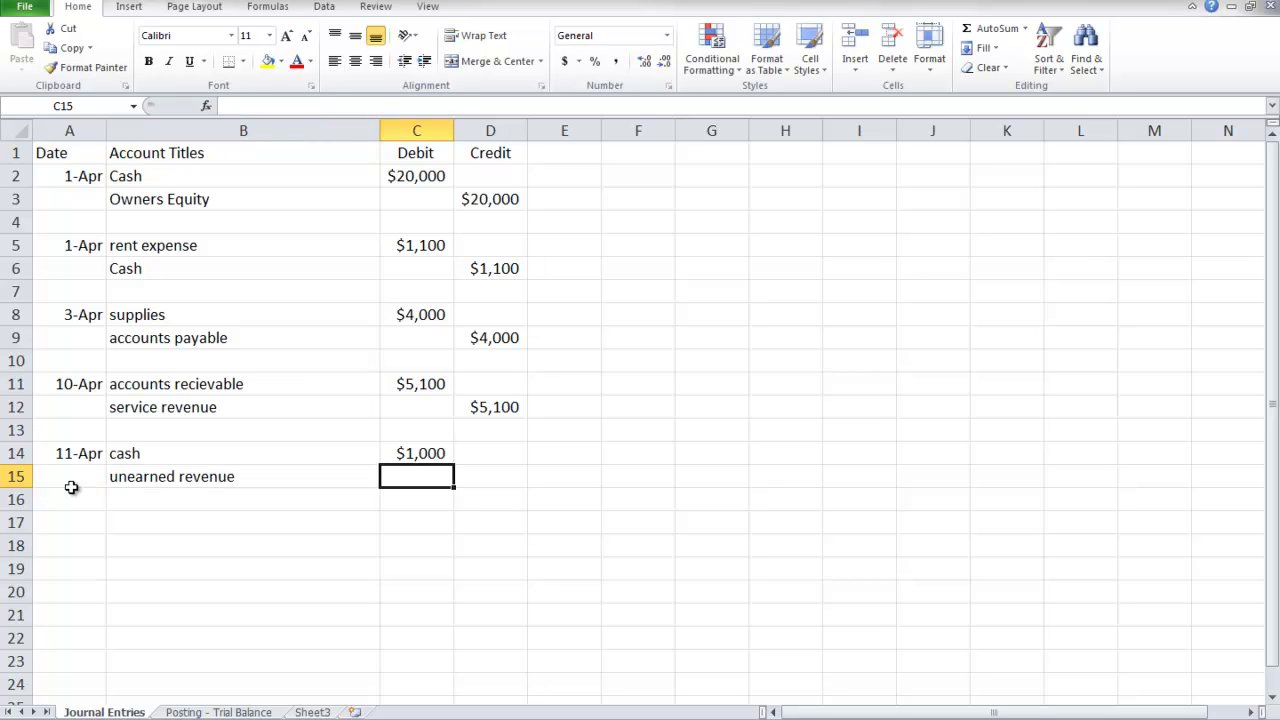
key(Tab)
text($1,)
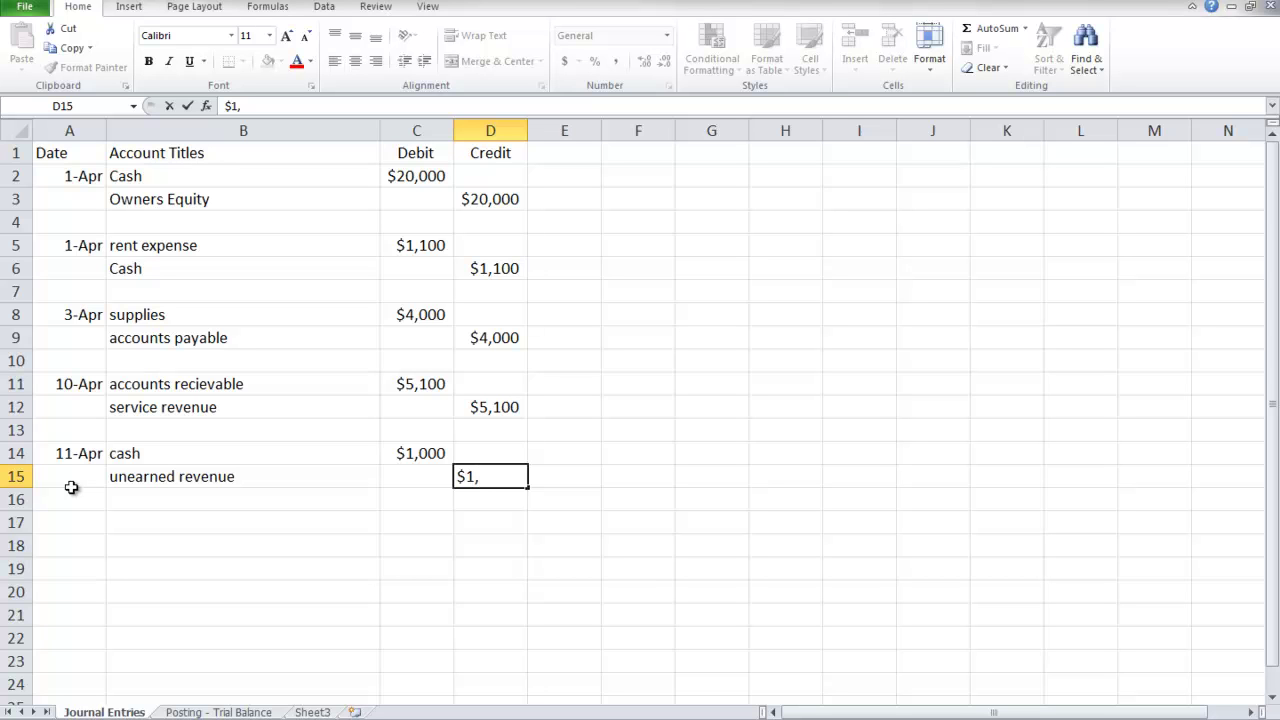
text(000)
click(342, 564)
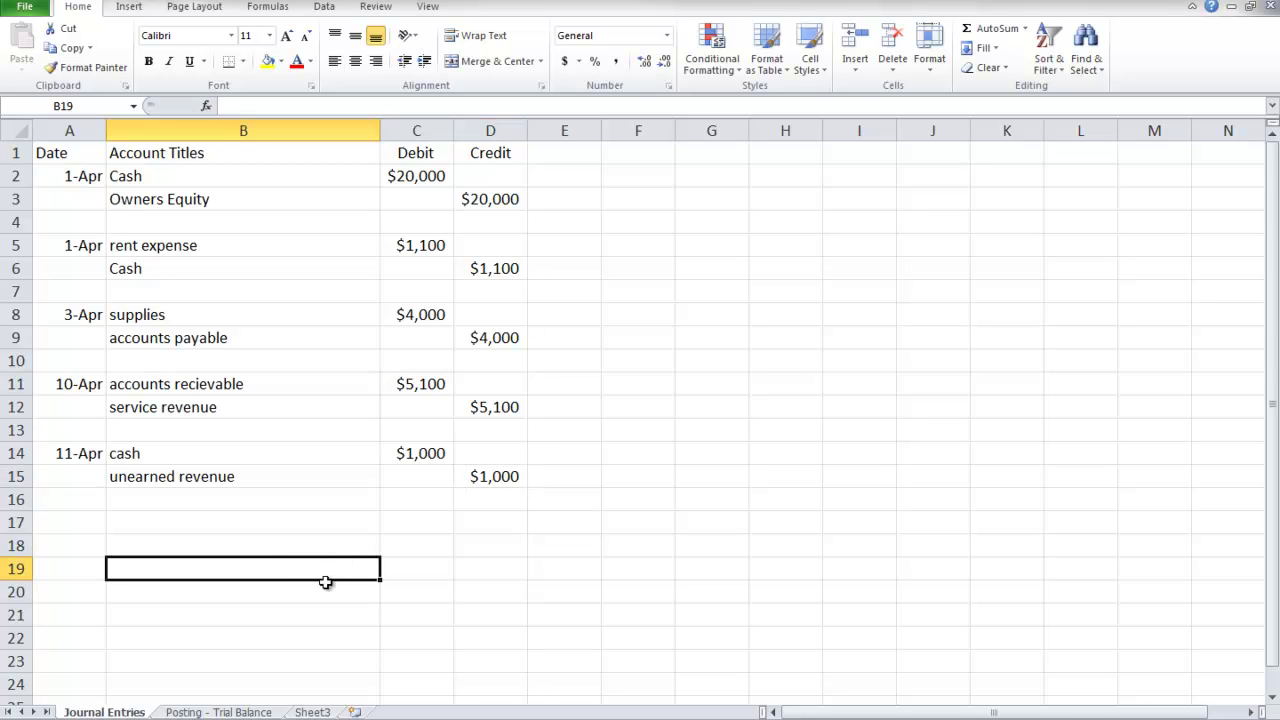
Post a $1,000 debit dated 4/11 to the Cash ledger in row 5 of the Posting - Trial Balance sheet.
click(199, 712)
click(68, 236)
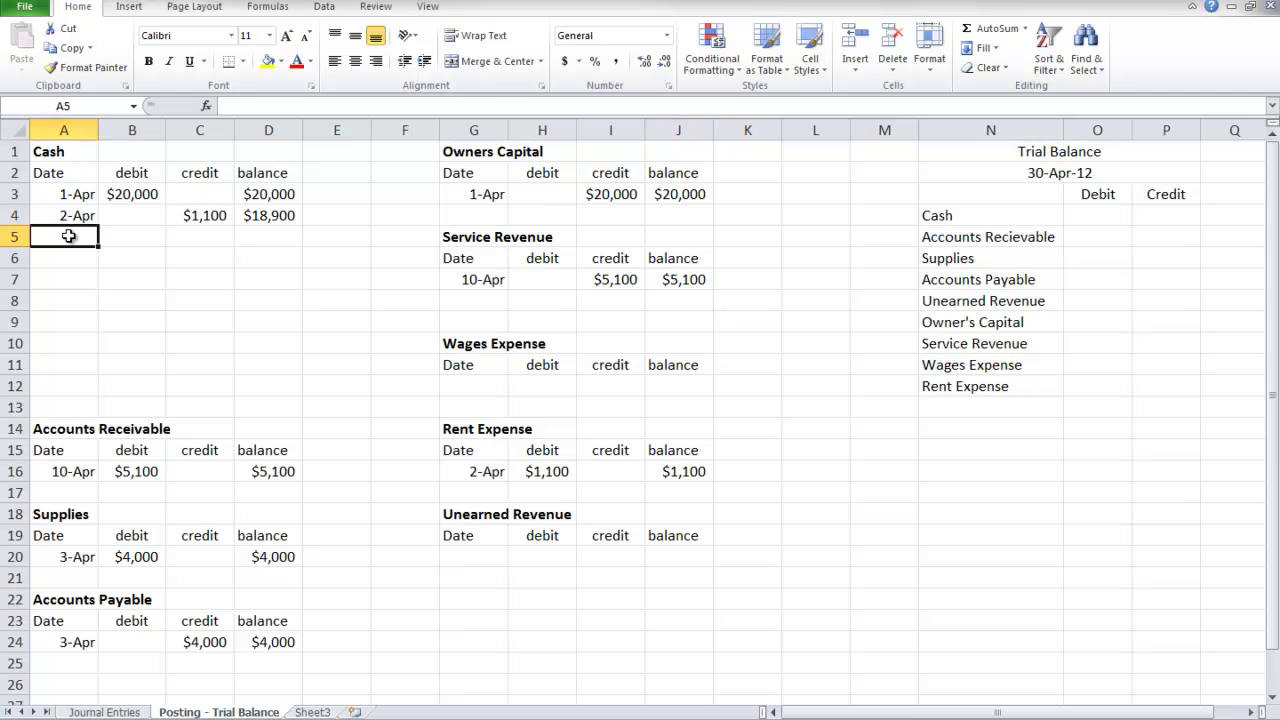
text(4/15)
key(Tab)
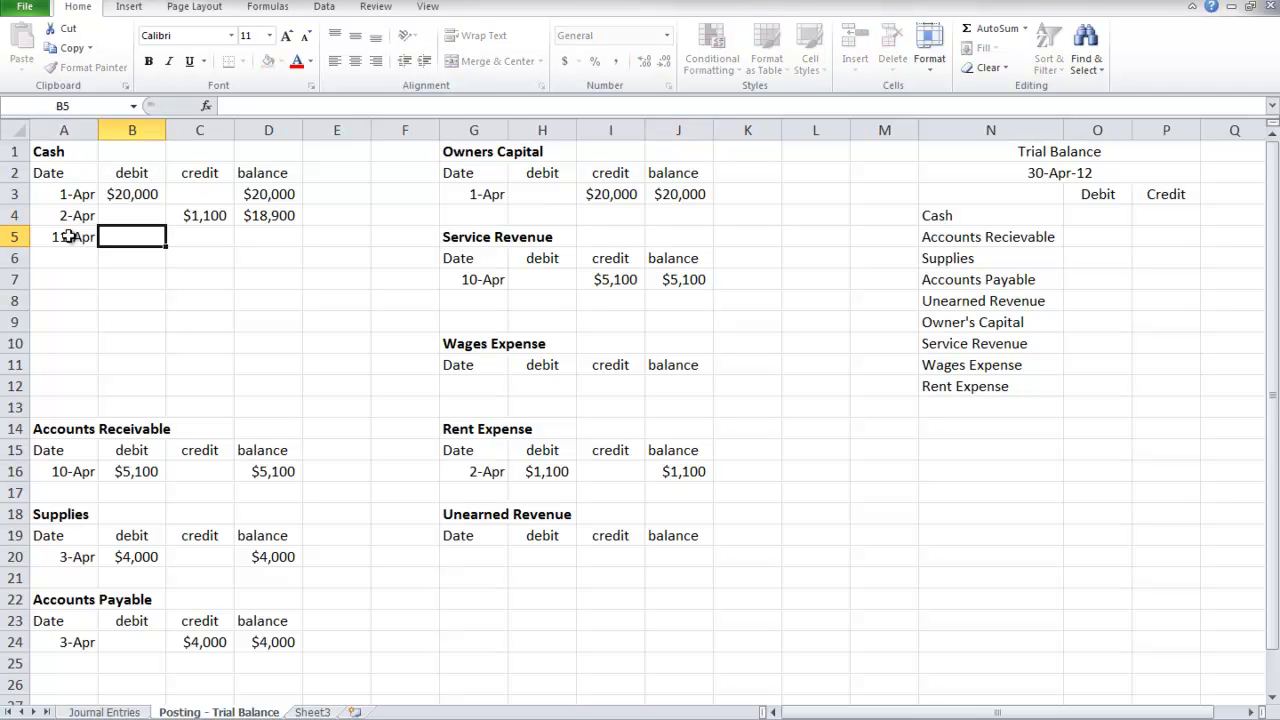
text($1,000)
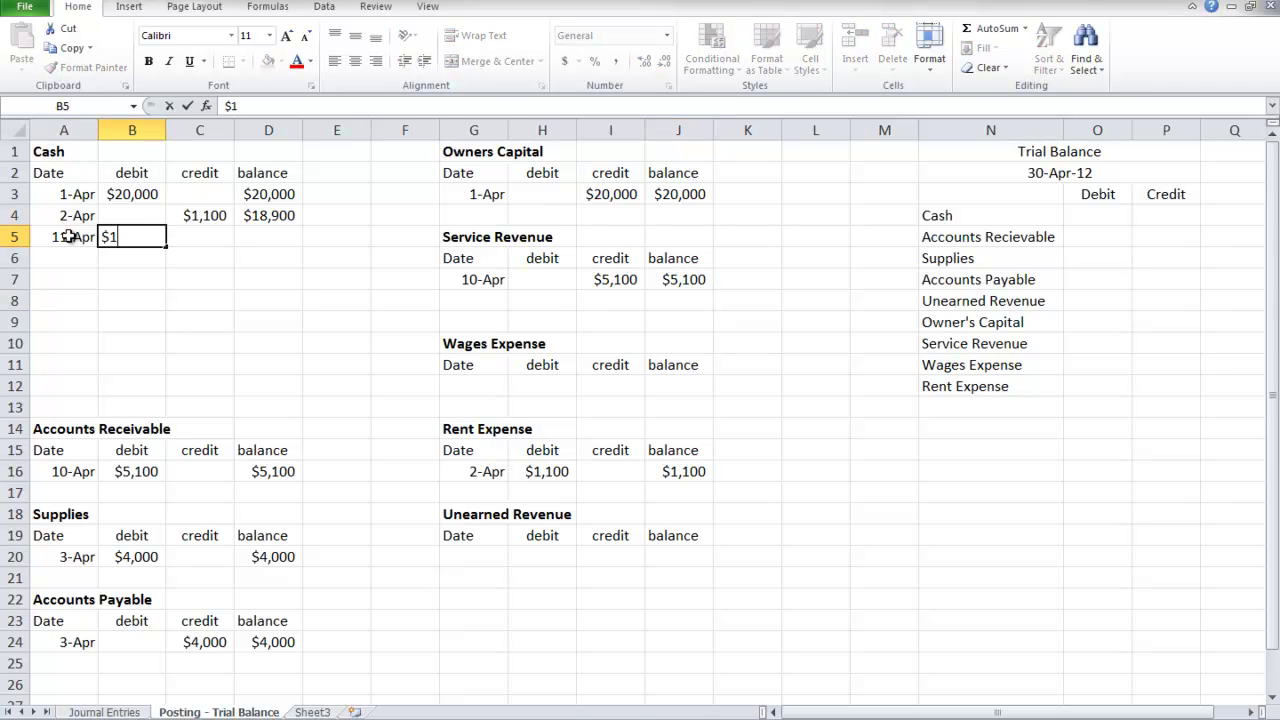
key(Tab)
key(Tab)
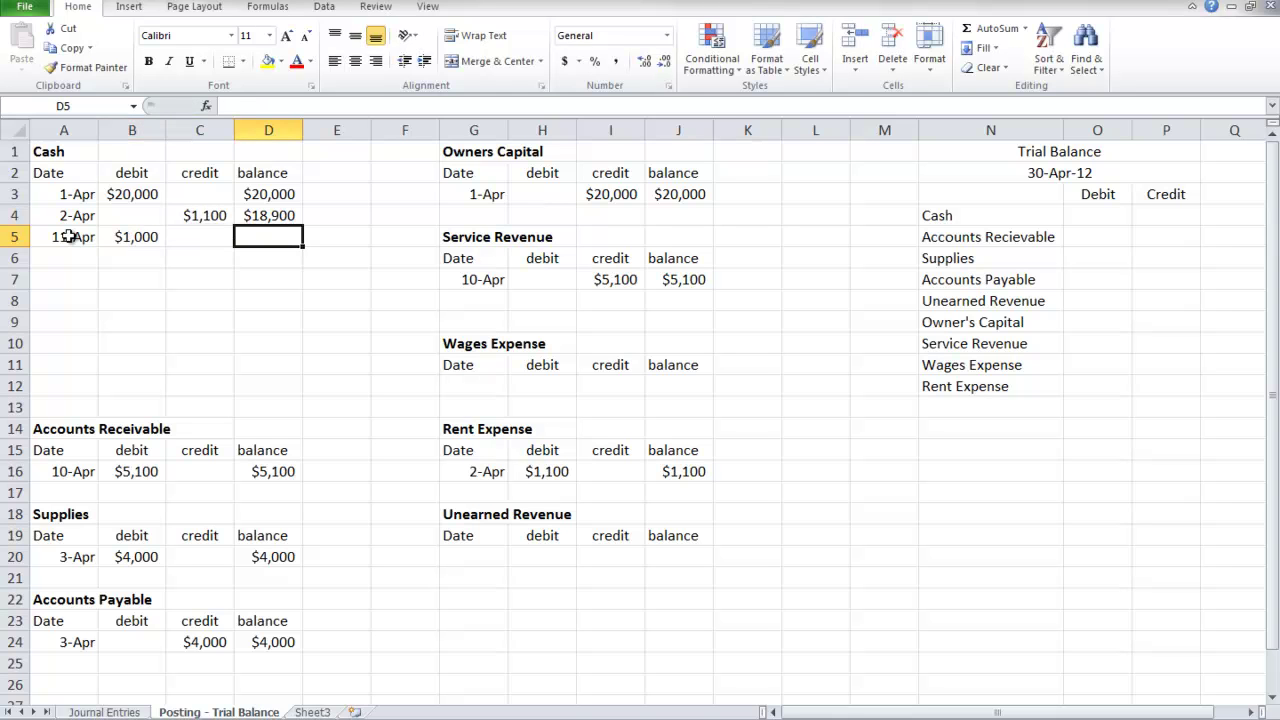
Calculate the Cash ledger balance in D5 by adding the debit in B5 to the previous balance in D4.
text(=)
click(260, 215)
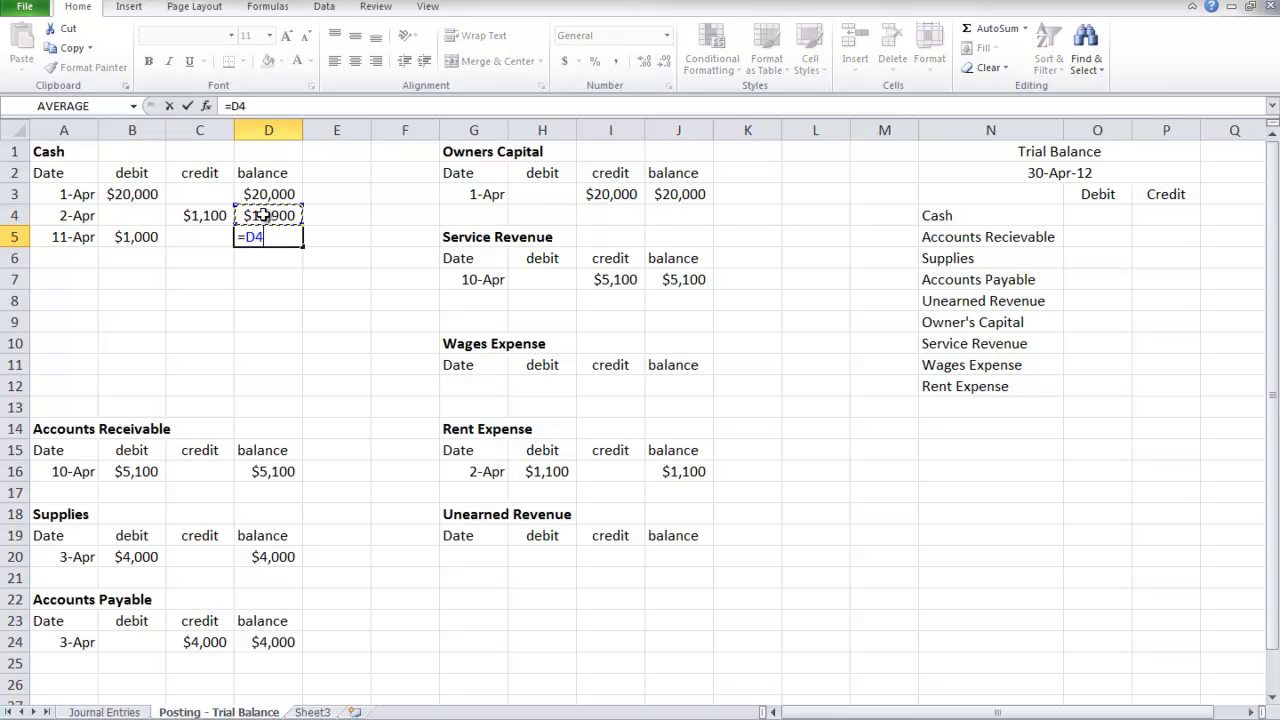
text(+)
click(150, 236)
key(Return)
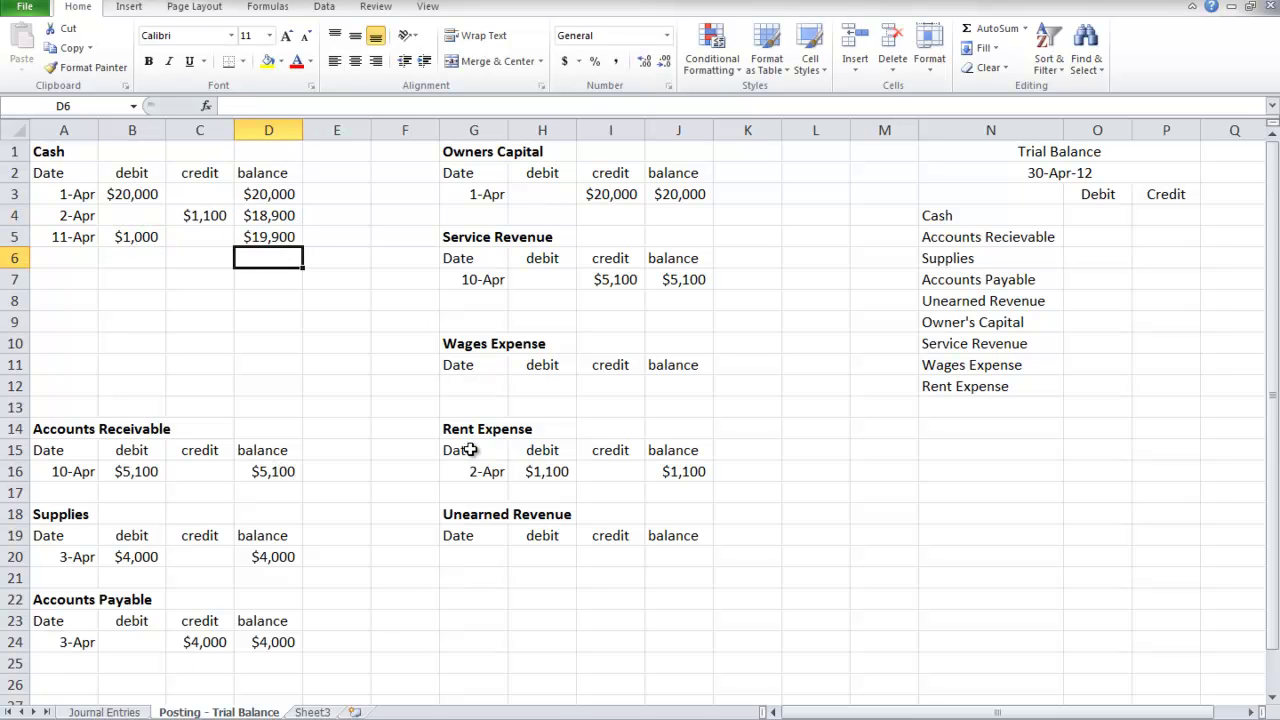
Post to the Unearned Revenue ledger in row 20 with date 4/11, a credit entered as $,1000 and a $1,000 balance.
click(476, 557)
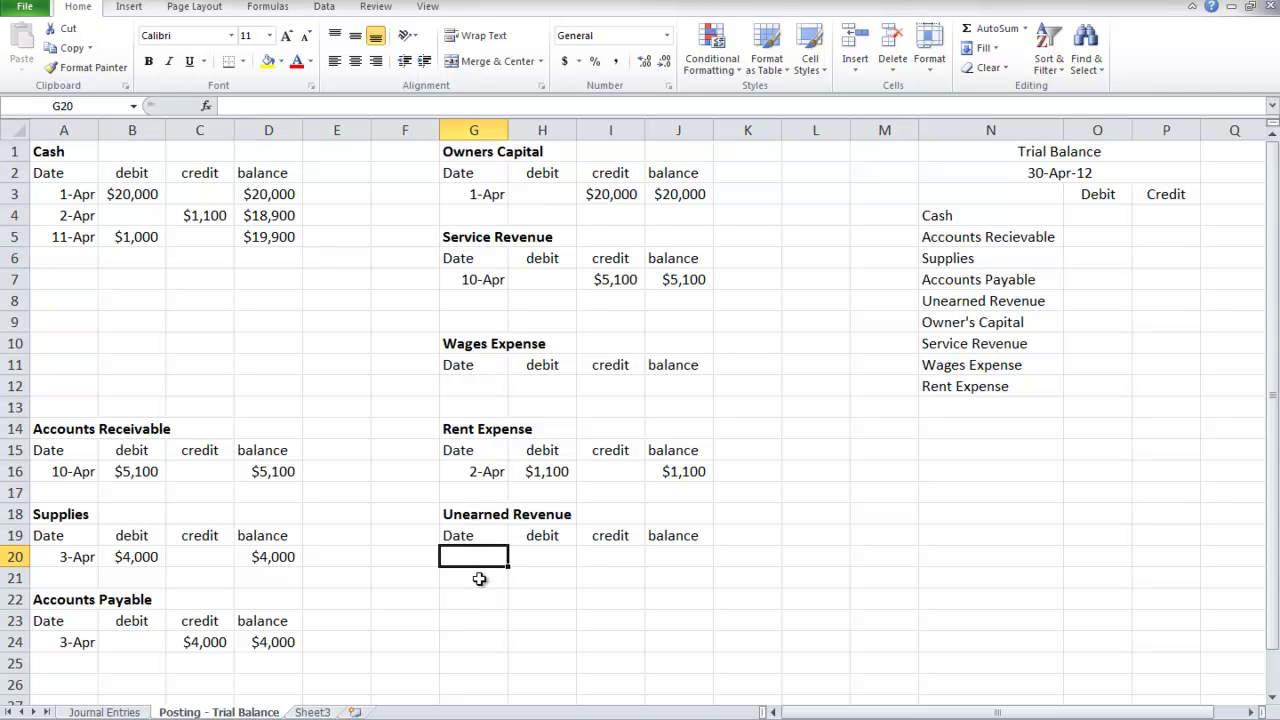
text(4/11)
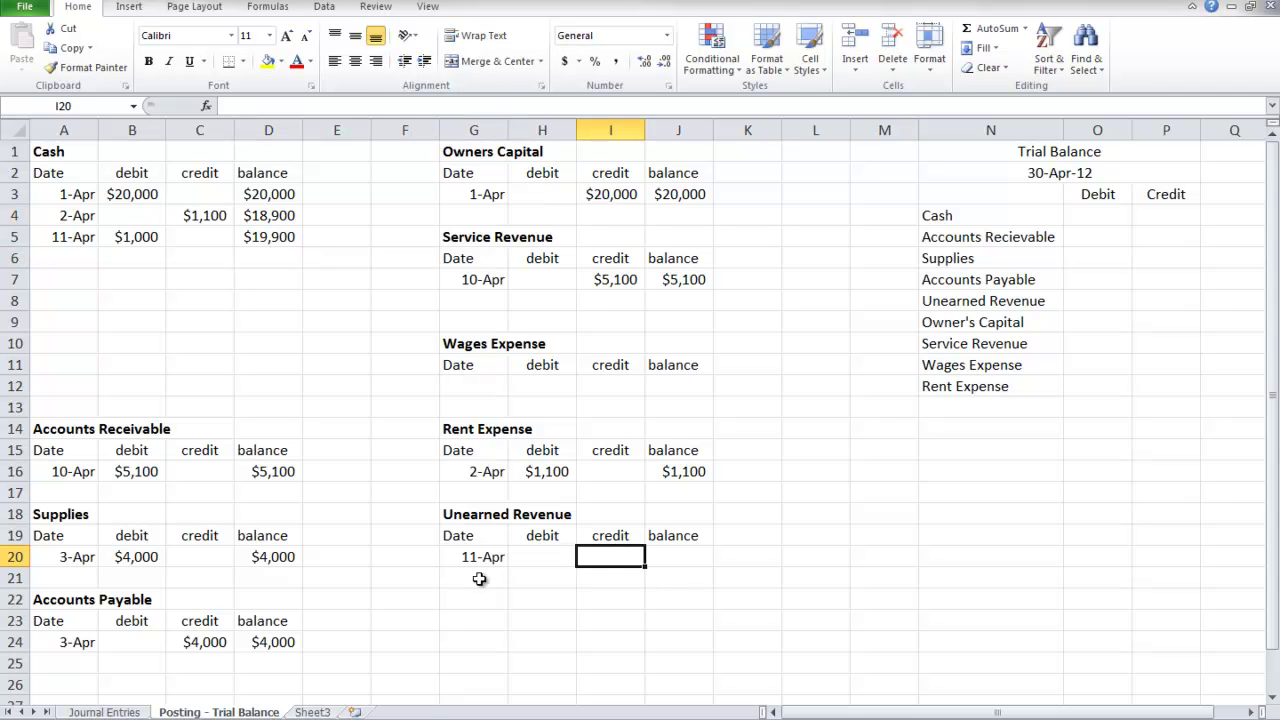
text($,1000)
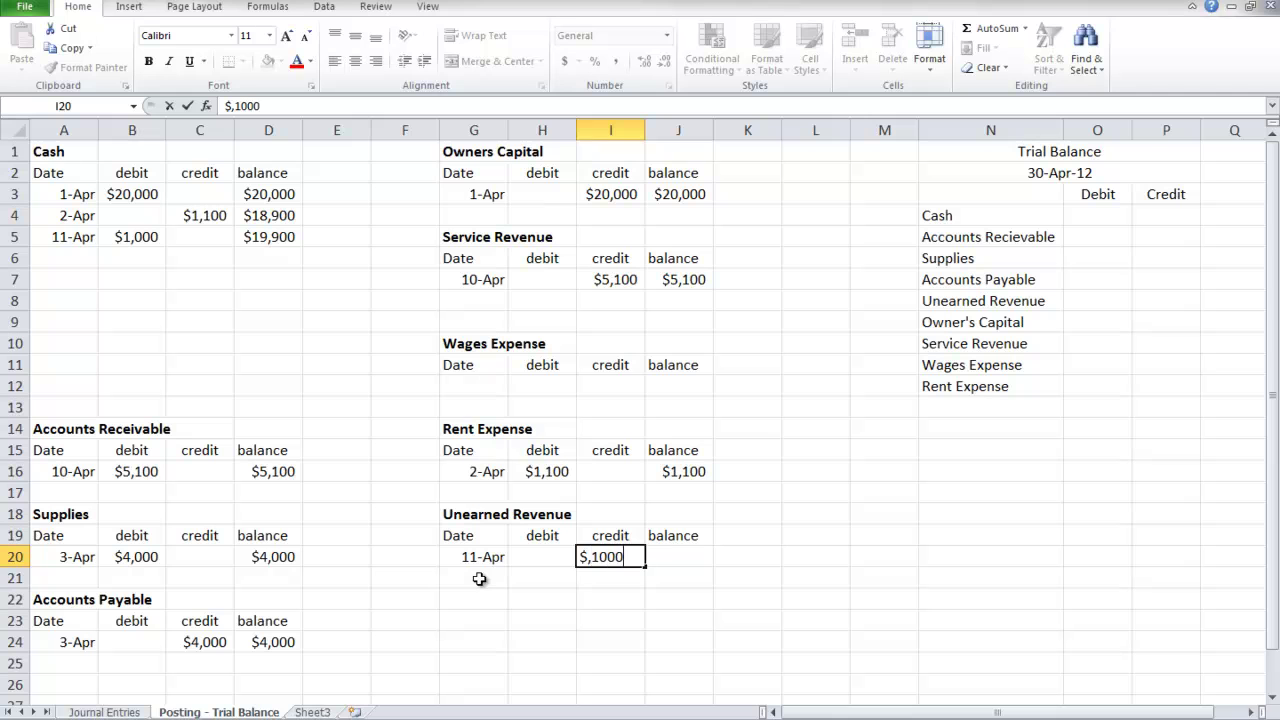
key(Return)
key(Right)
key(Up)
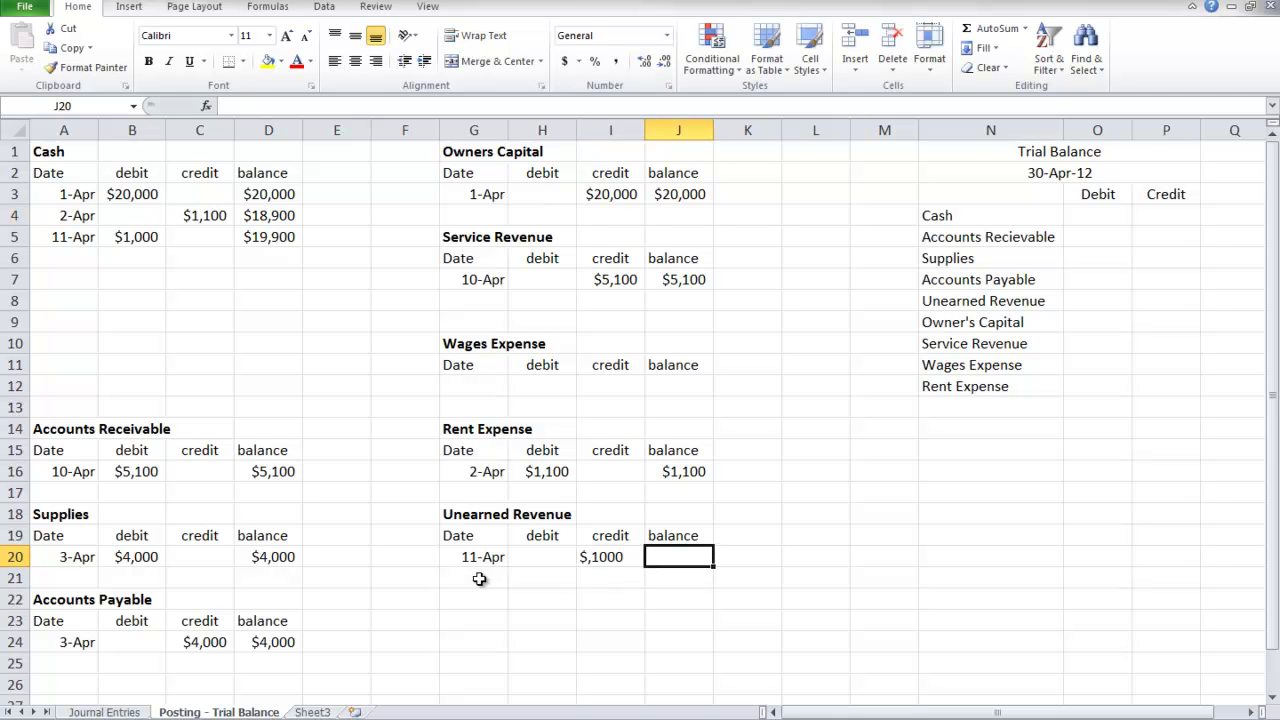
text($1,000)
key(Return)
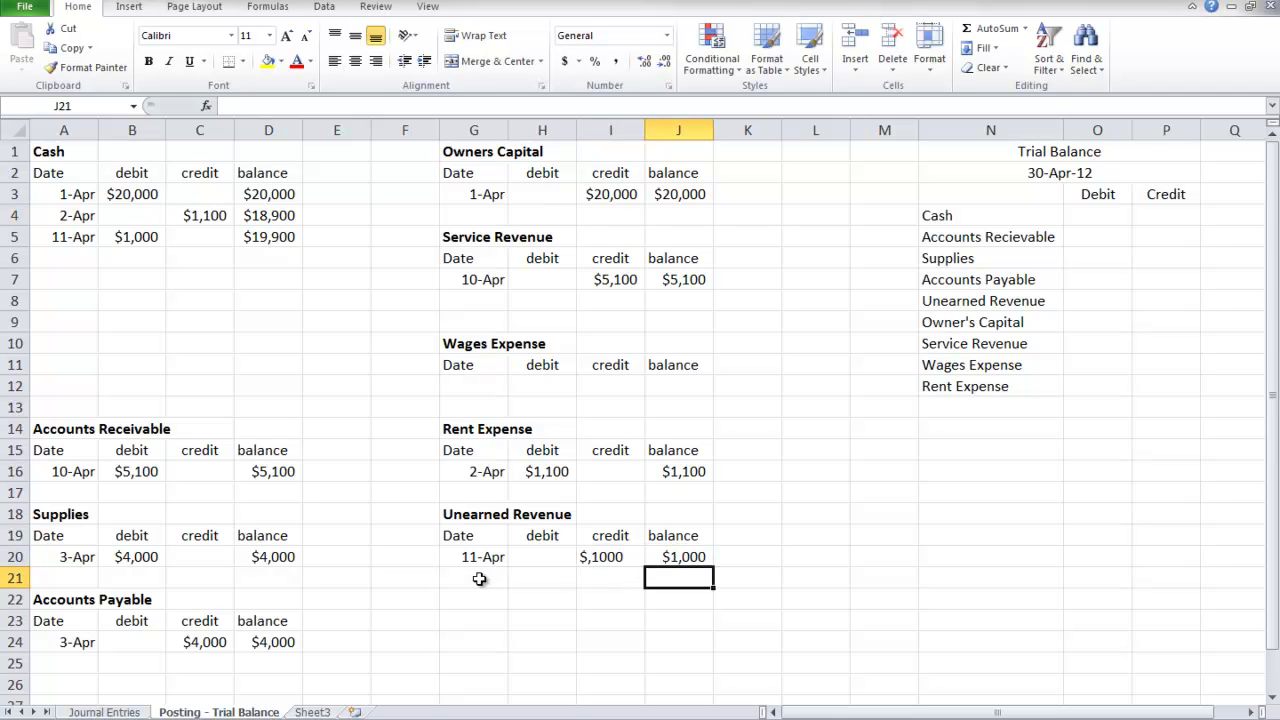
Start a journal entry in row 17 of the Journal Entries sheet dated 4/20, with cash debited $2,100.
click(104, 712)
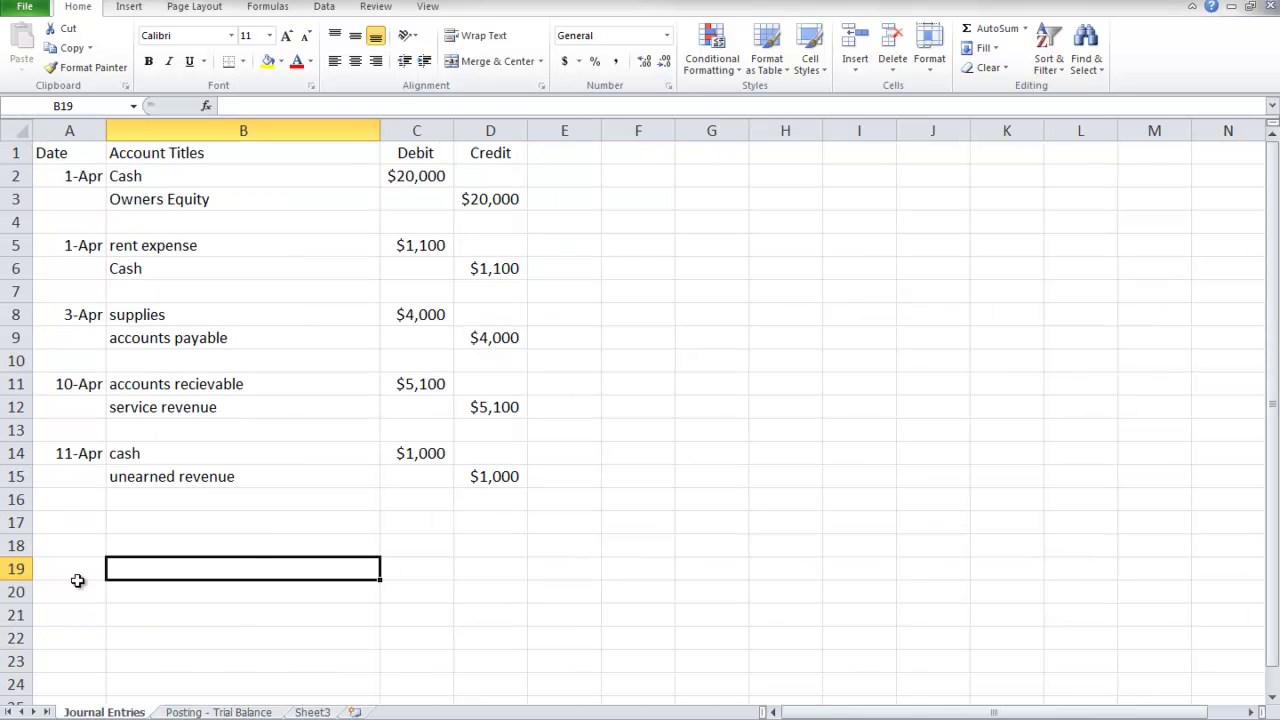
click(54, 513)
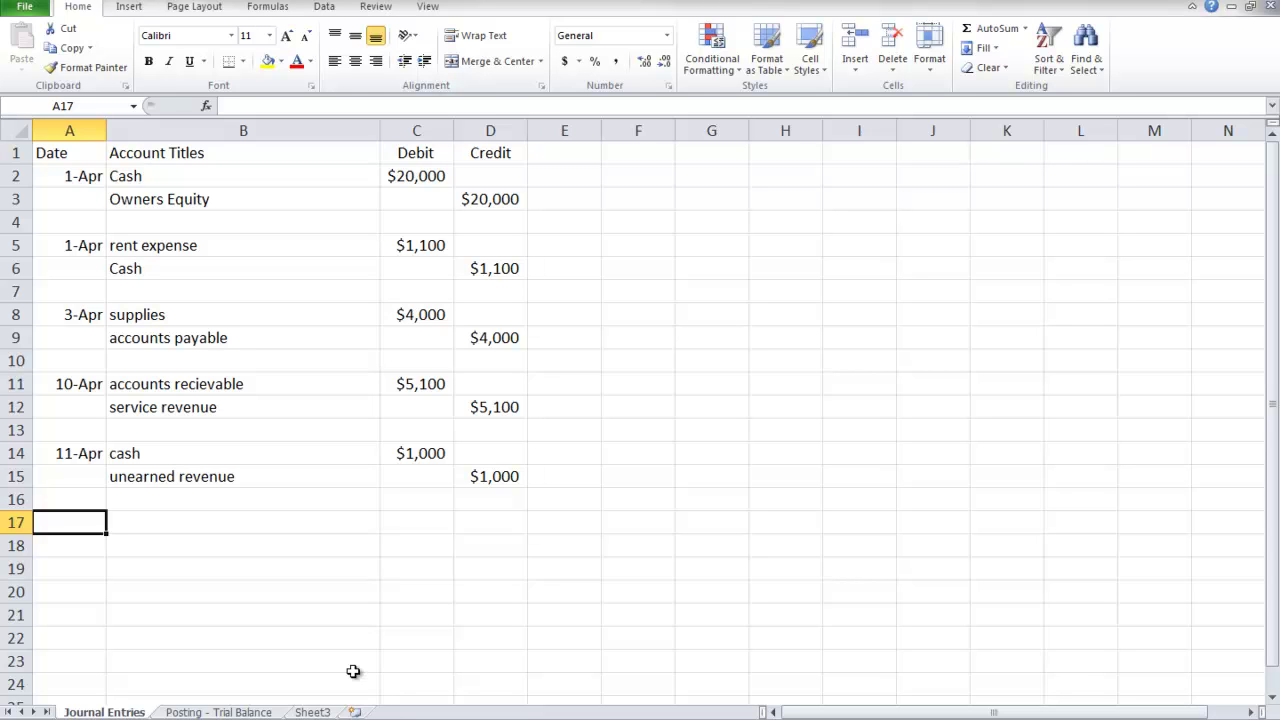
text(4/20)
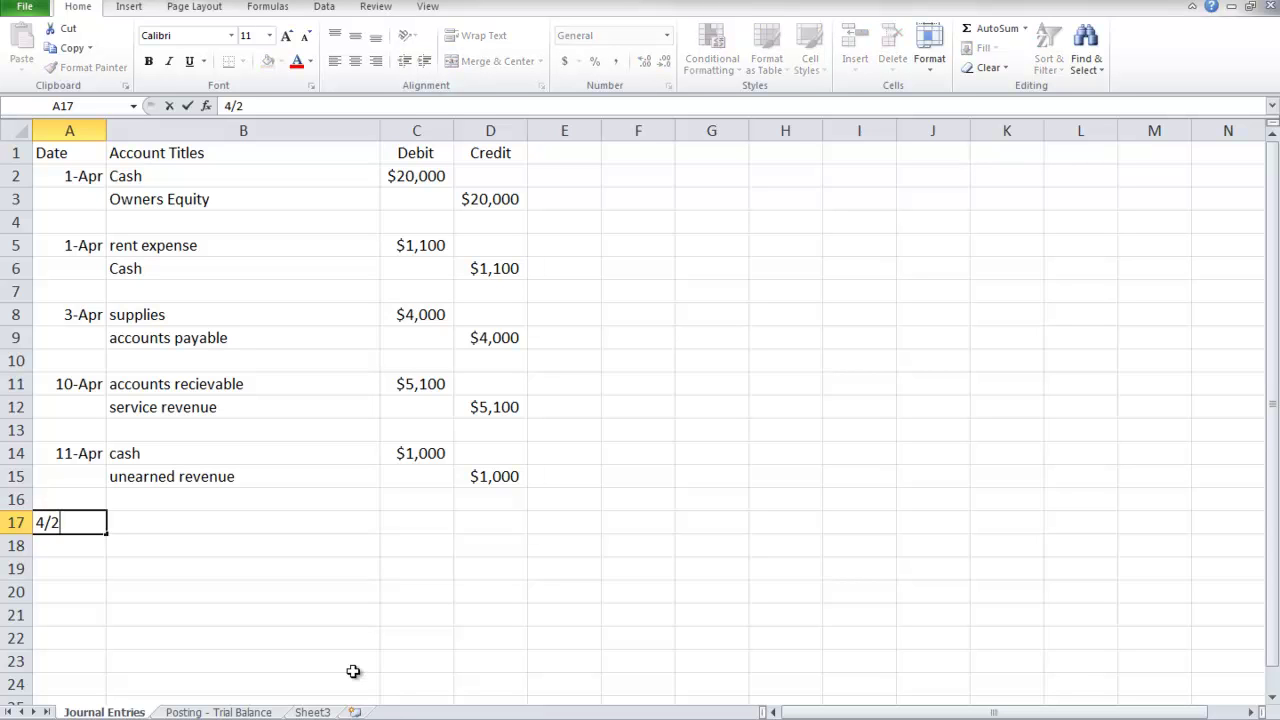
key(Tab)
key(Tab)
key(shift+Tab)
text(cash)
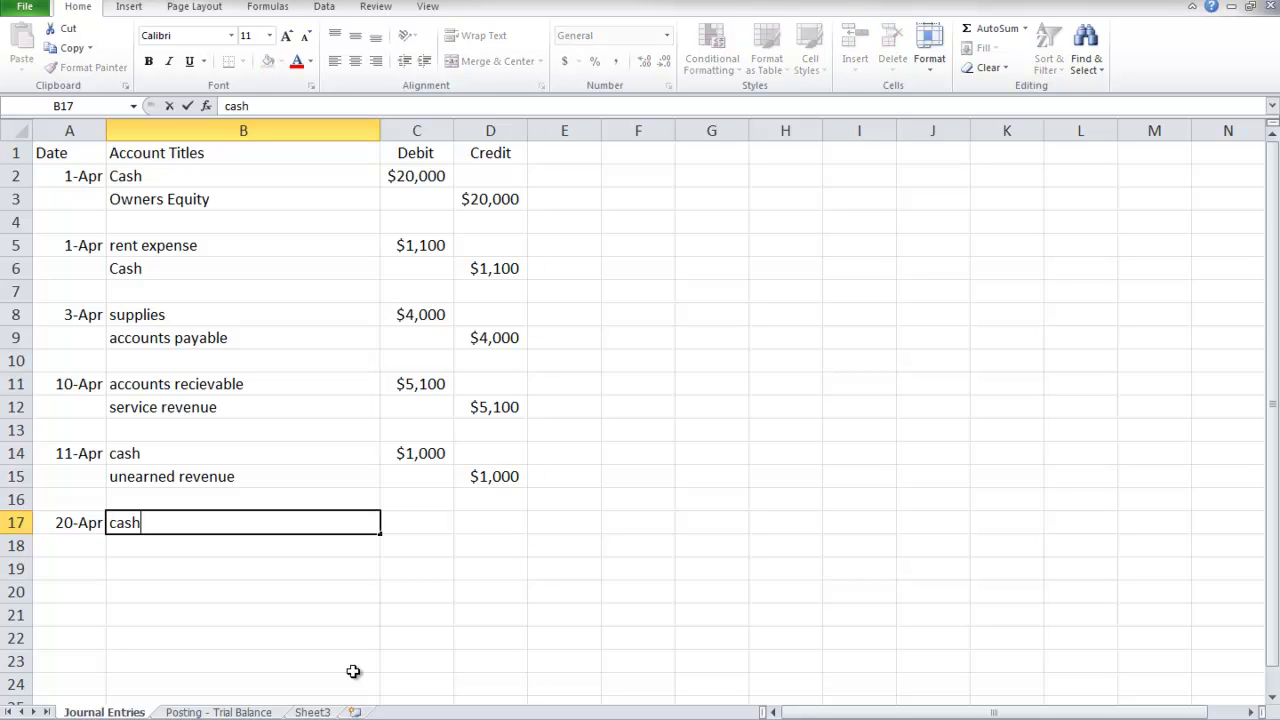
key(Tab)
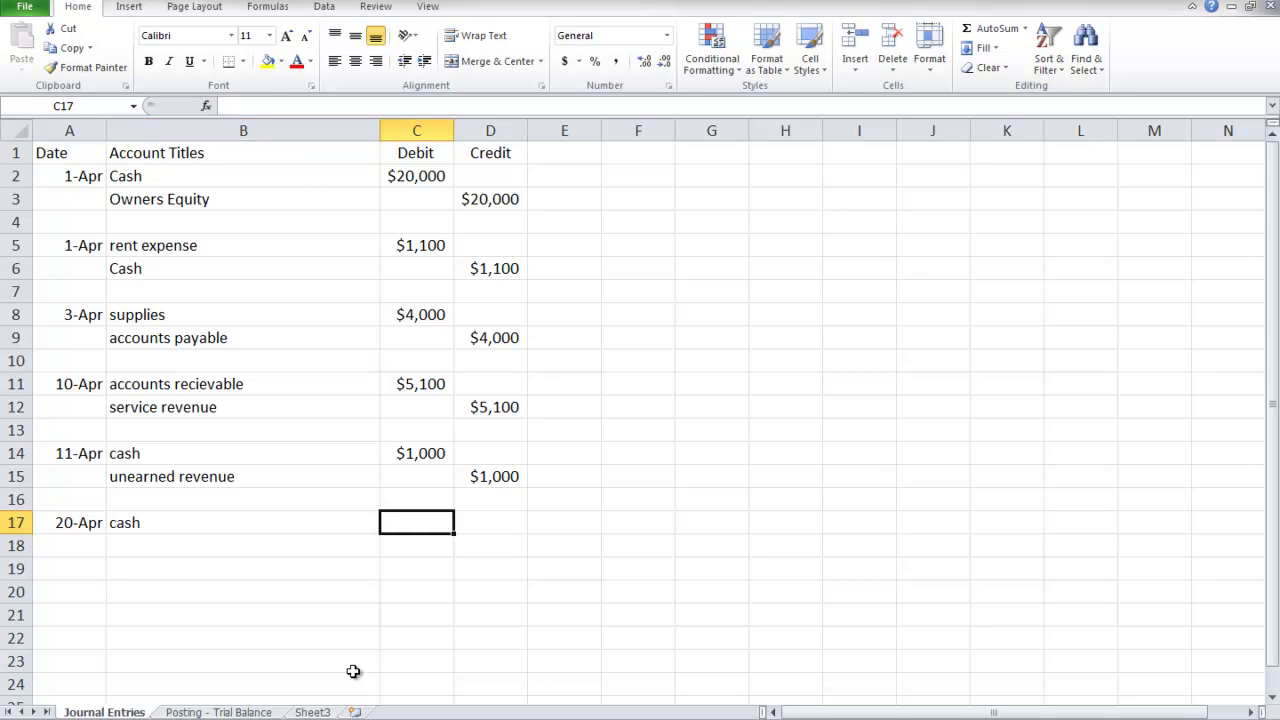
text($2,0)
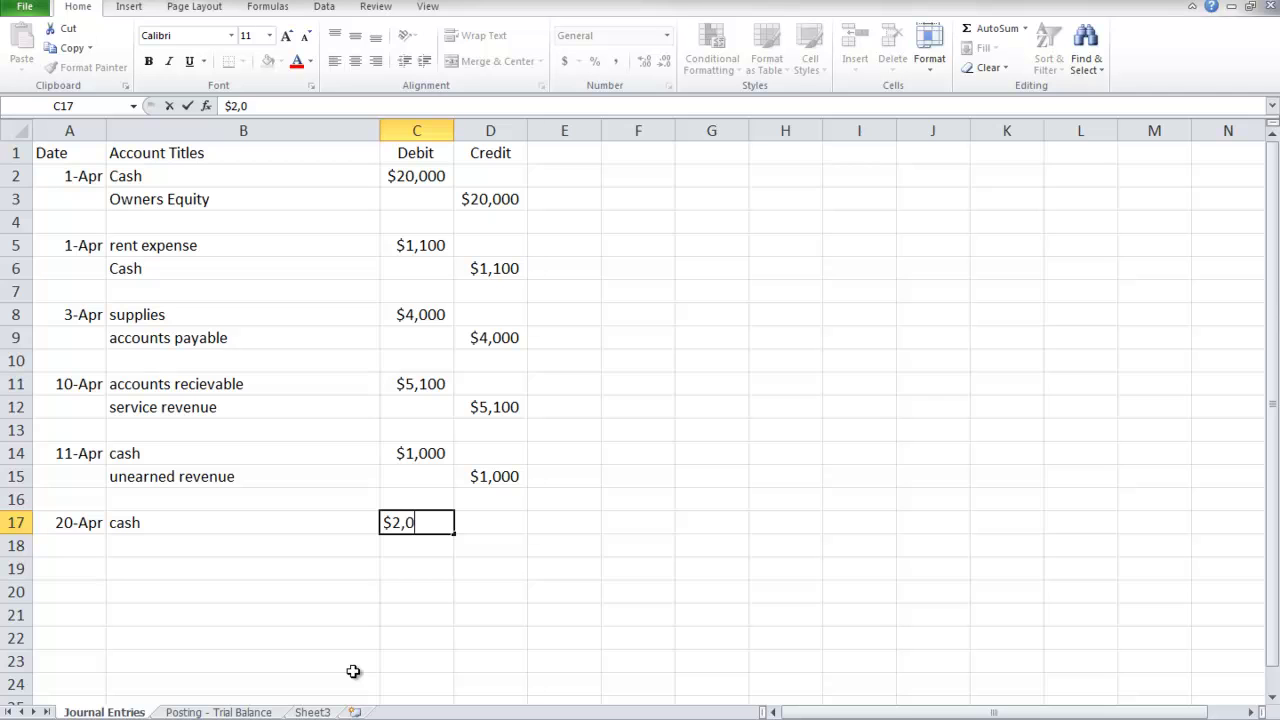
key(BackSpace)
text(100)
key(Return)
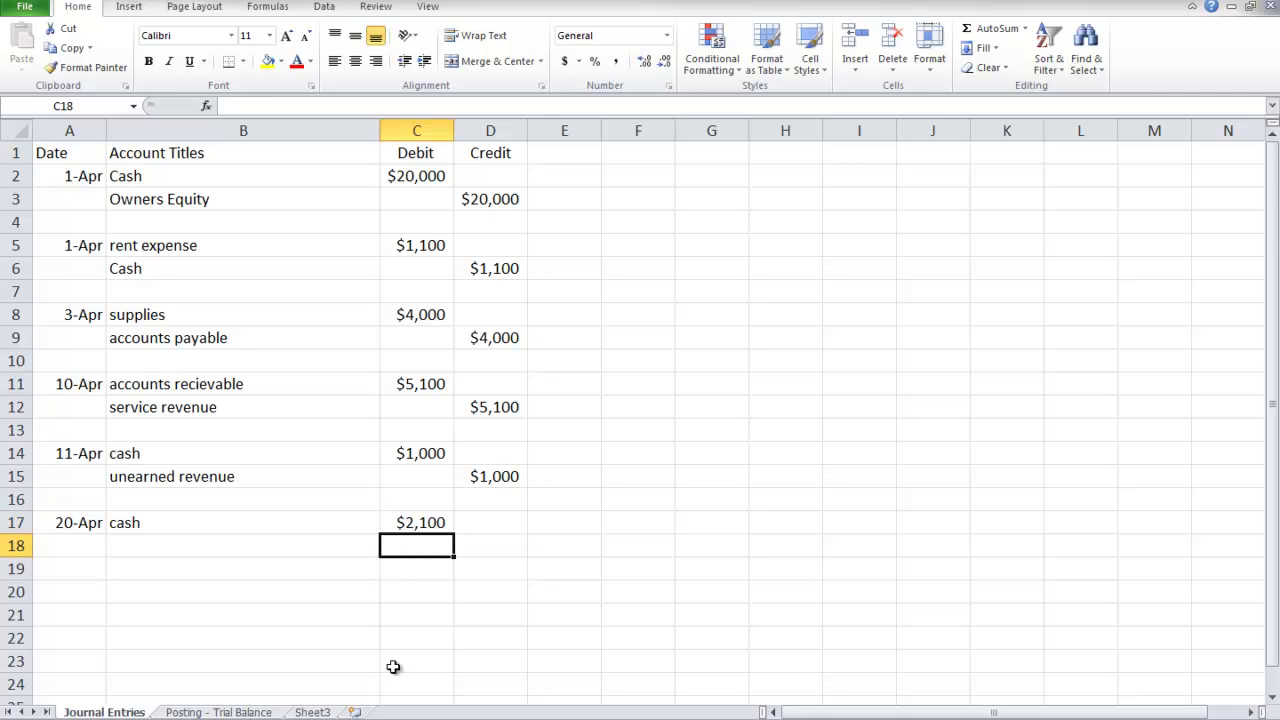
Copy the service revenue account title from B12 into B18 and enter a $2,100 credit in D18.
click(199, 414)
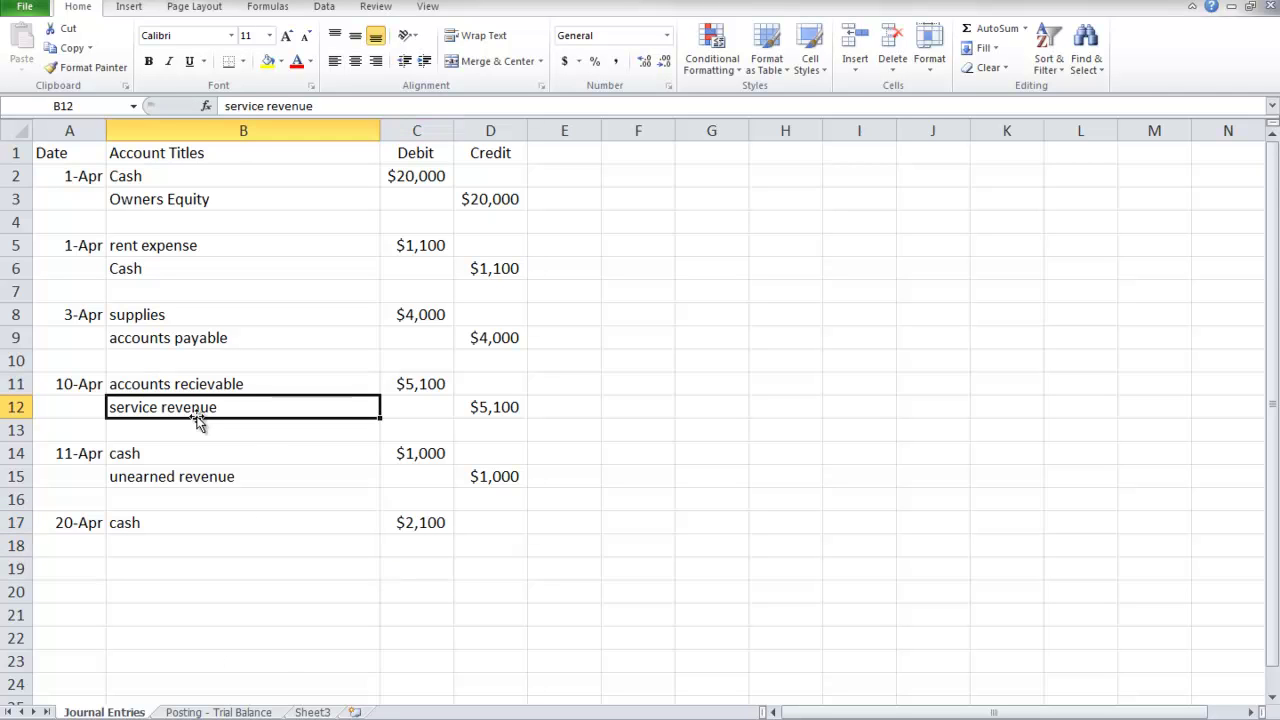
key(ctrl+c)
click(139, 541)
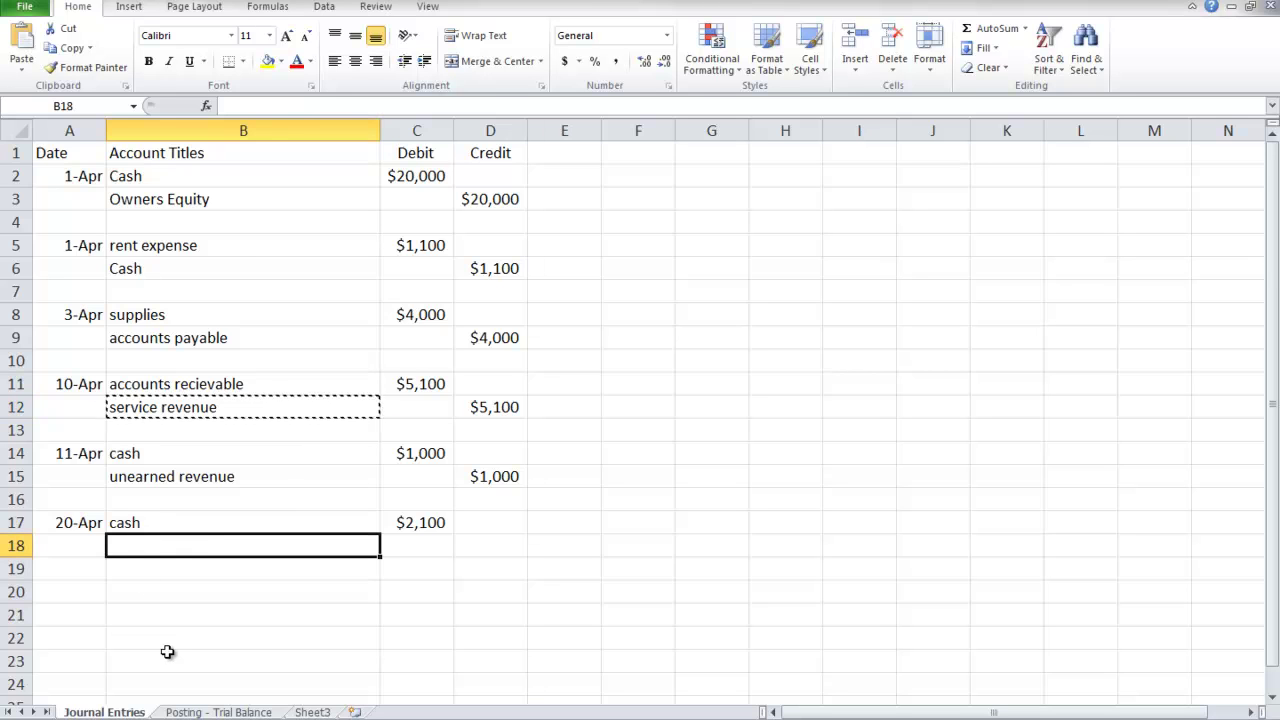
key(ctrl+v)
click(478, 548)
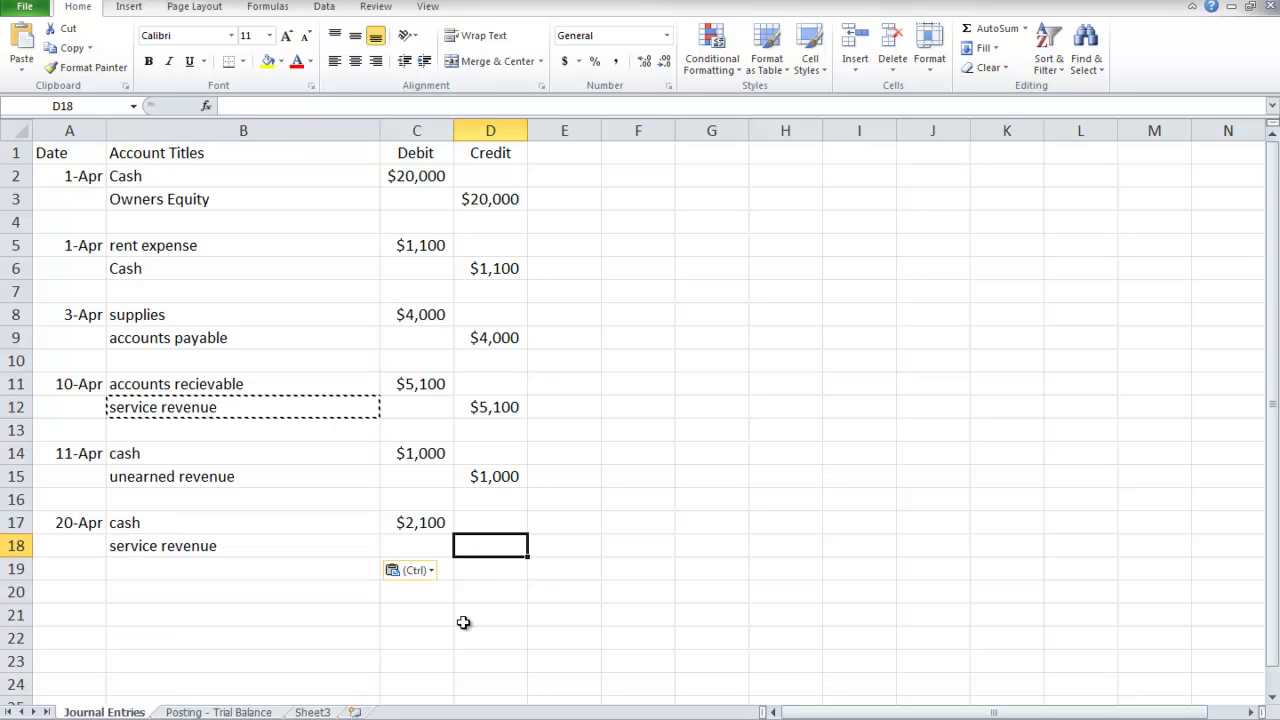
text($2,0)
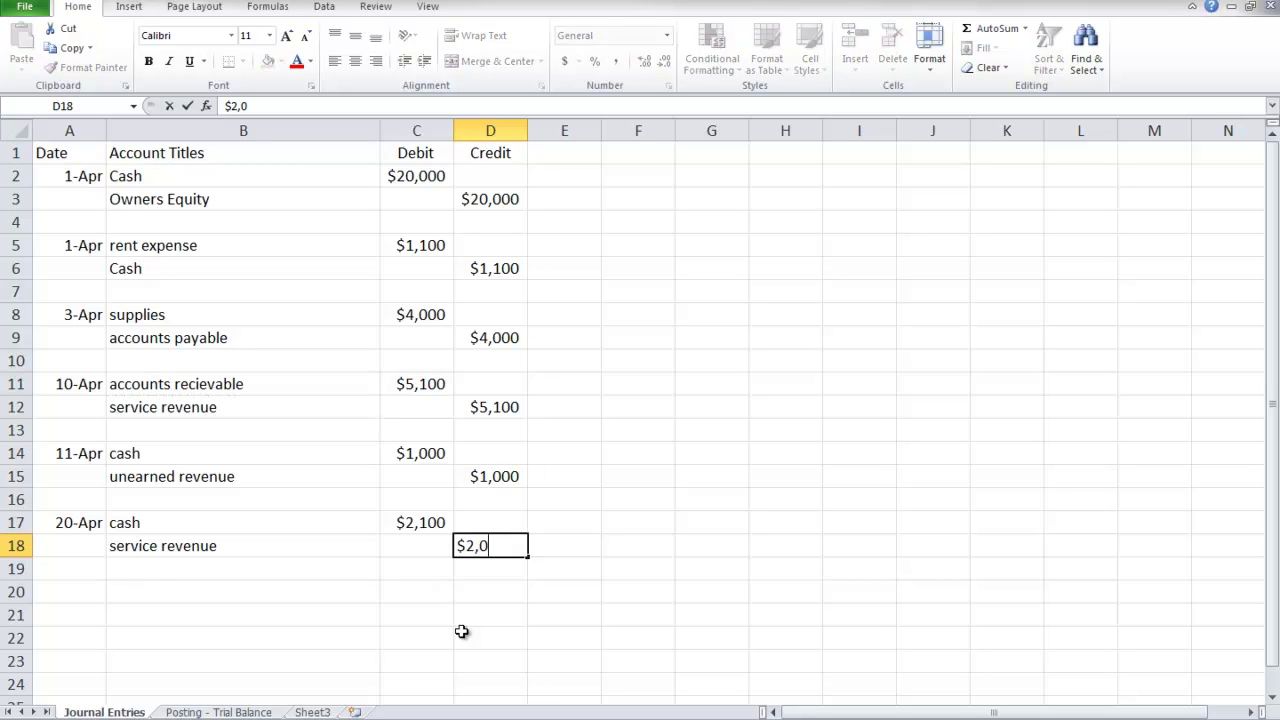
key(BackSpace)
text(100)
key(Return)
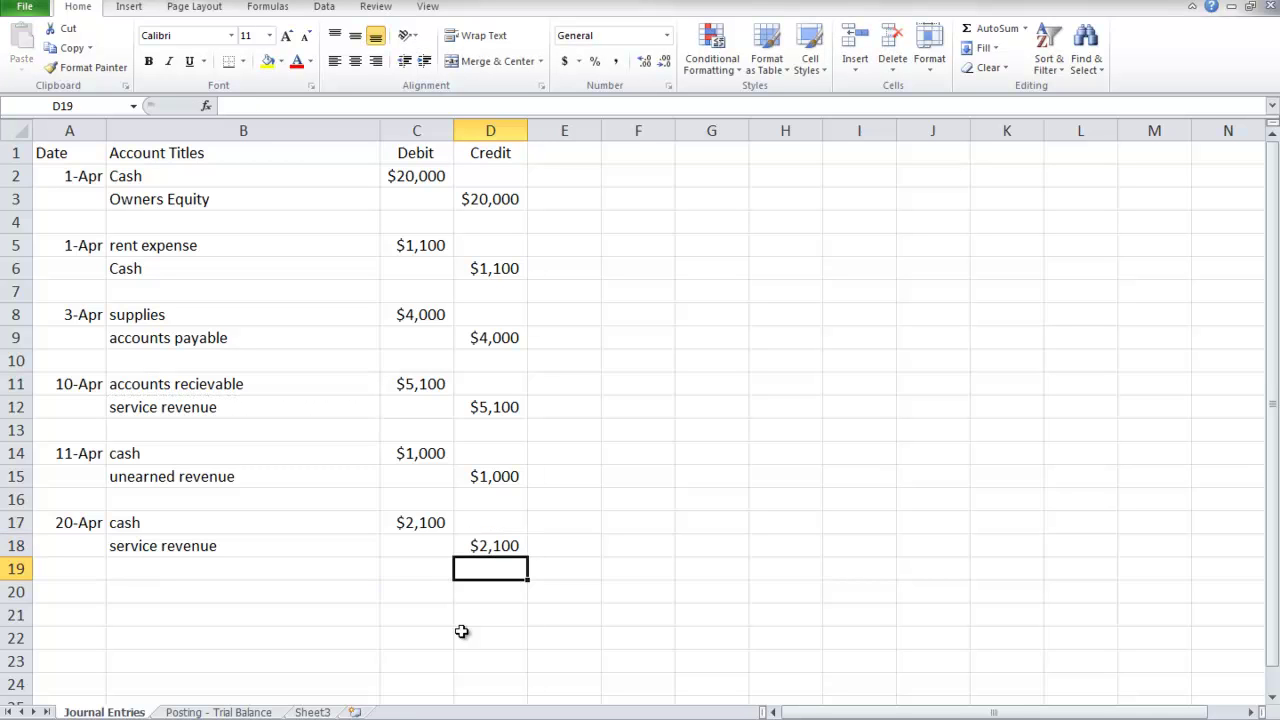
Post a $2,100 debit dated 4/20 to the Cash ledger in row 6 of the Posting - Trial Balance sheet.
click(237, 711)
click(76, 255)
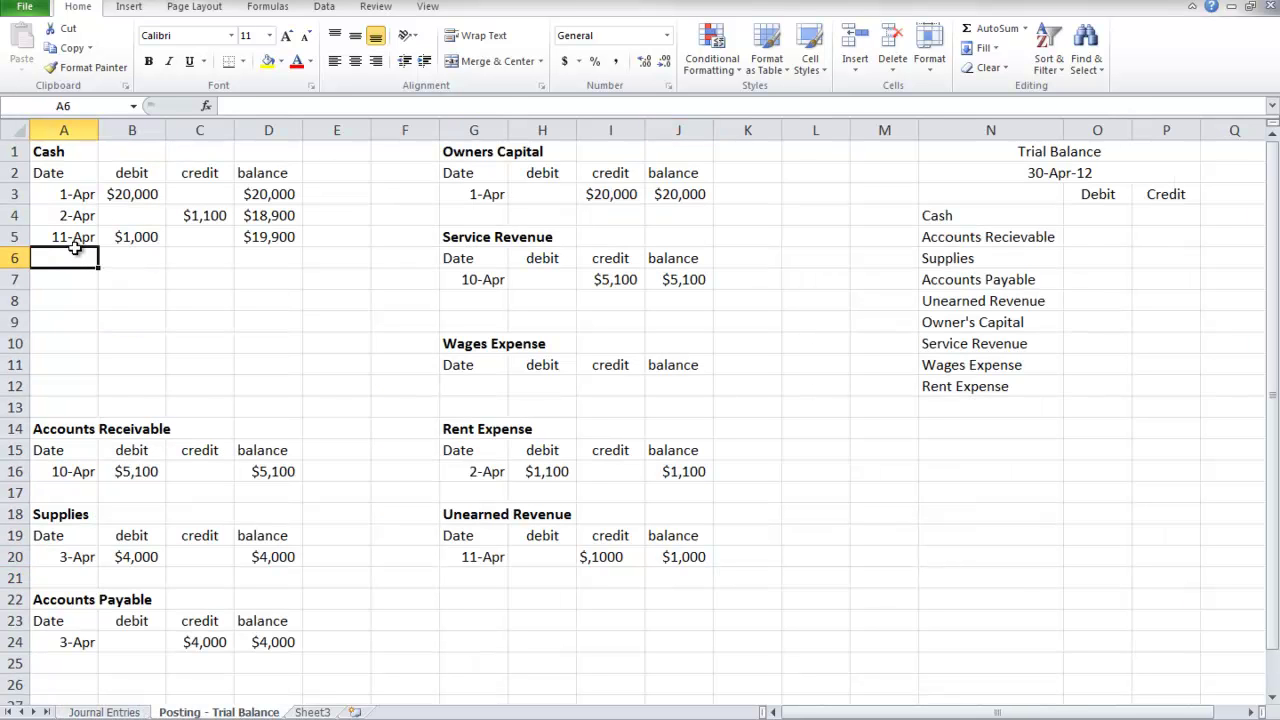
text(4/20)
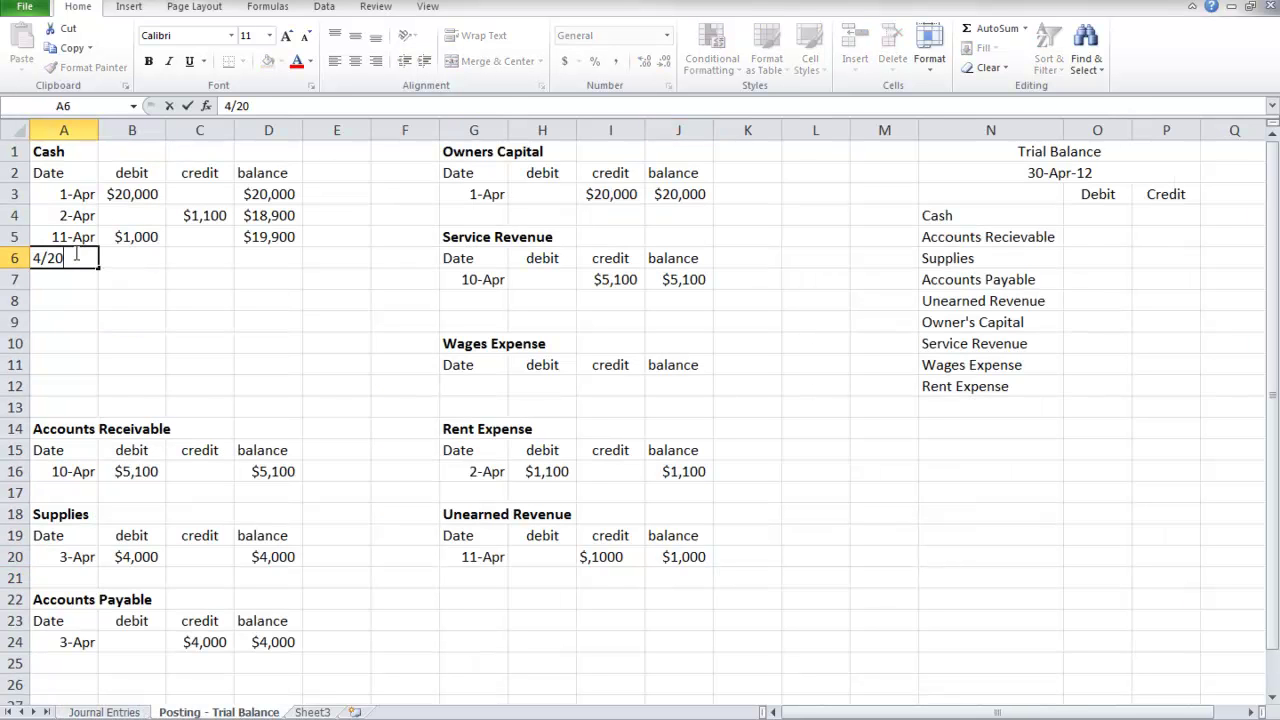
key(Return)
key(Right)
key(Up)
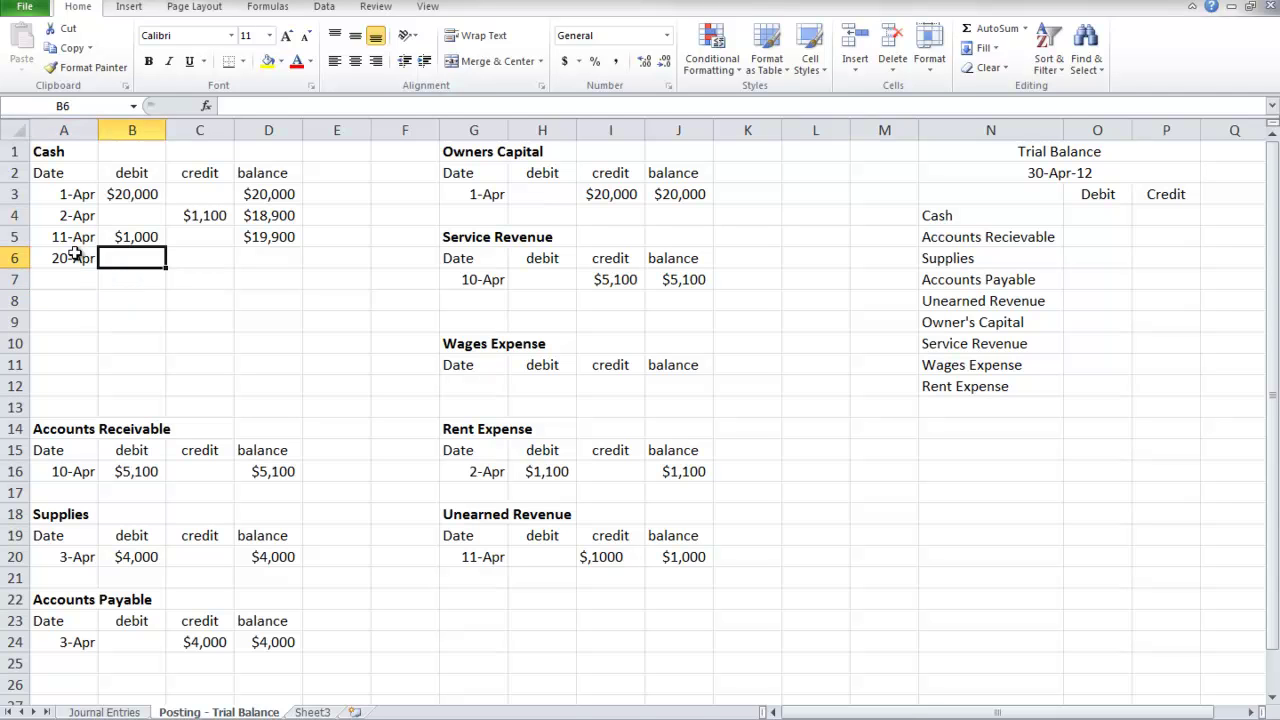
text($2,100)
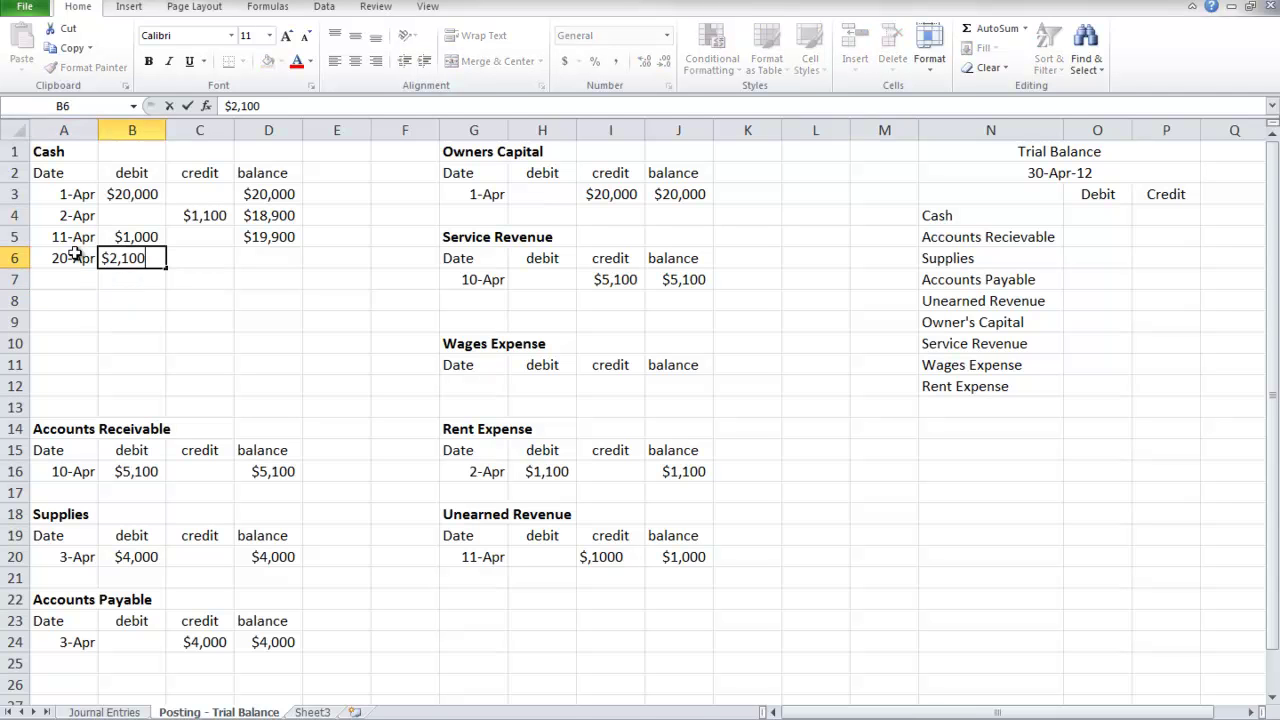
Calculate the Cash ledger balance in D6 by adding the debit in B6 to the previous balance in D5.
key(Right)
key(Right)
text(=)
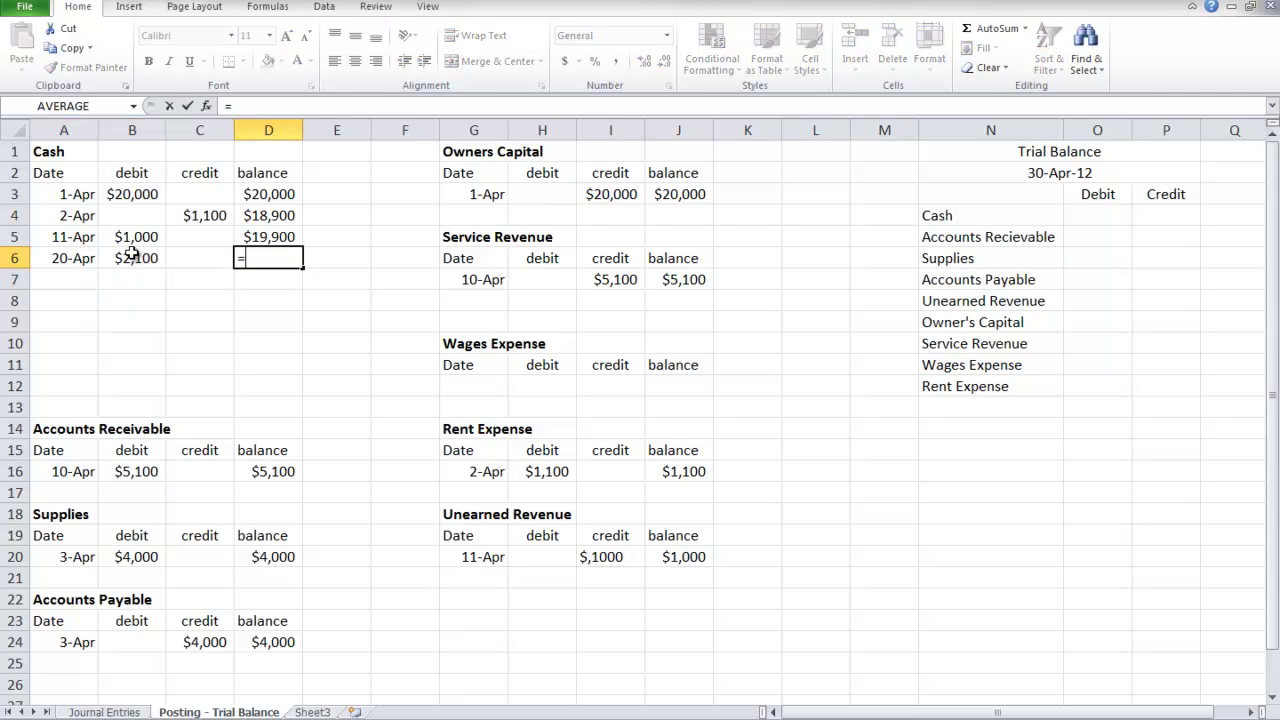
click(258, 237)
text(+)
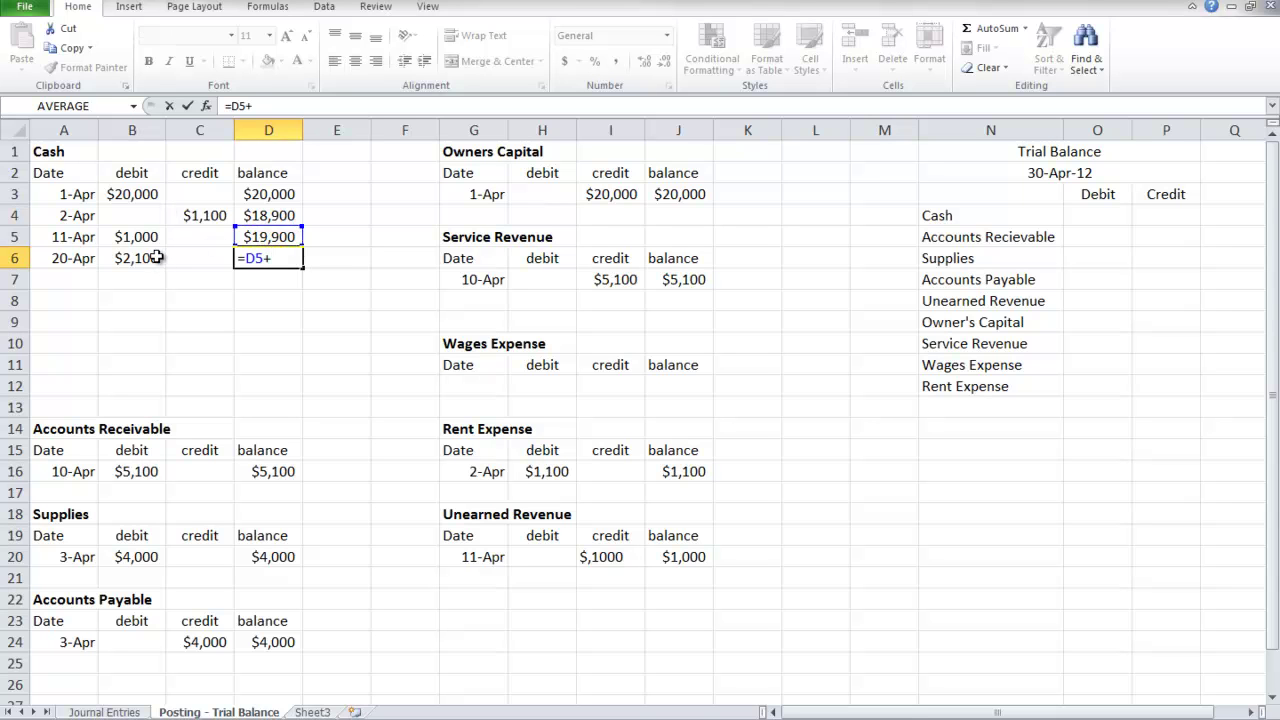
click(157, 257)
key(Return)
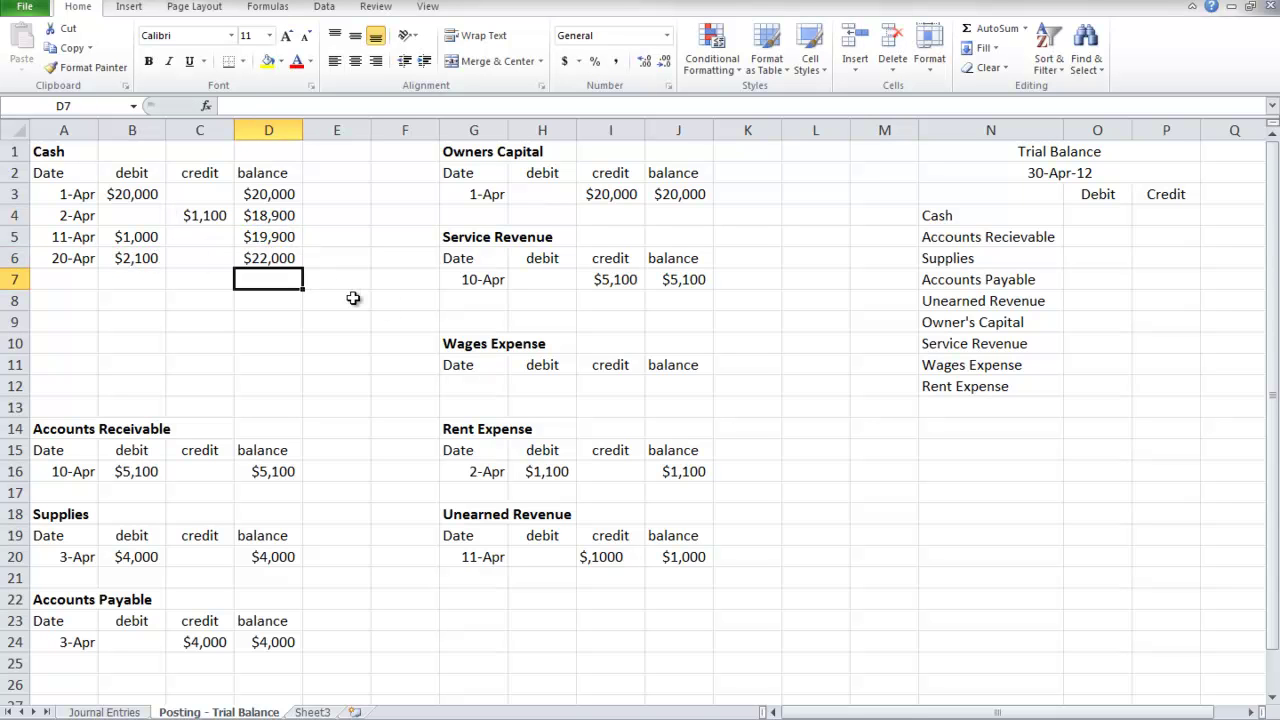
Post a $2,100 credit dated 4/20 to the Service Revenue ledger in row 8.
click(443, 305)
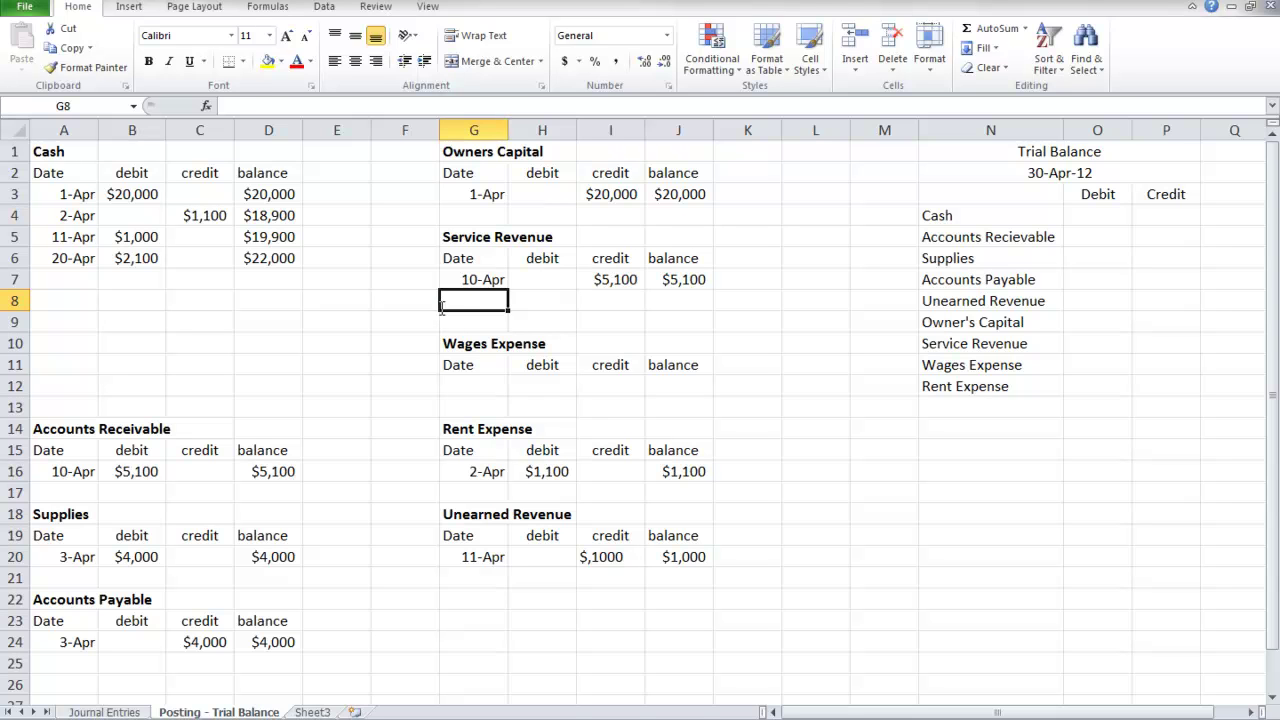
text(4/20)
key(Tab)
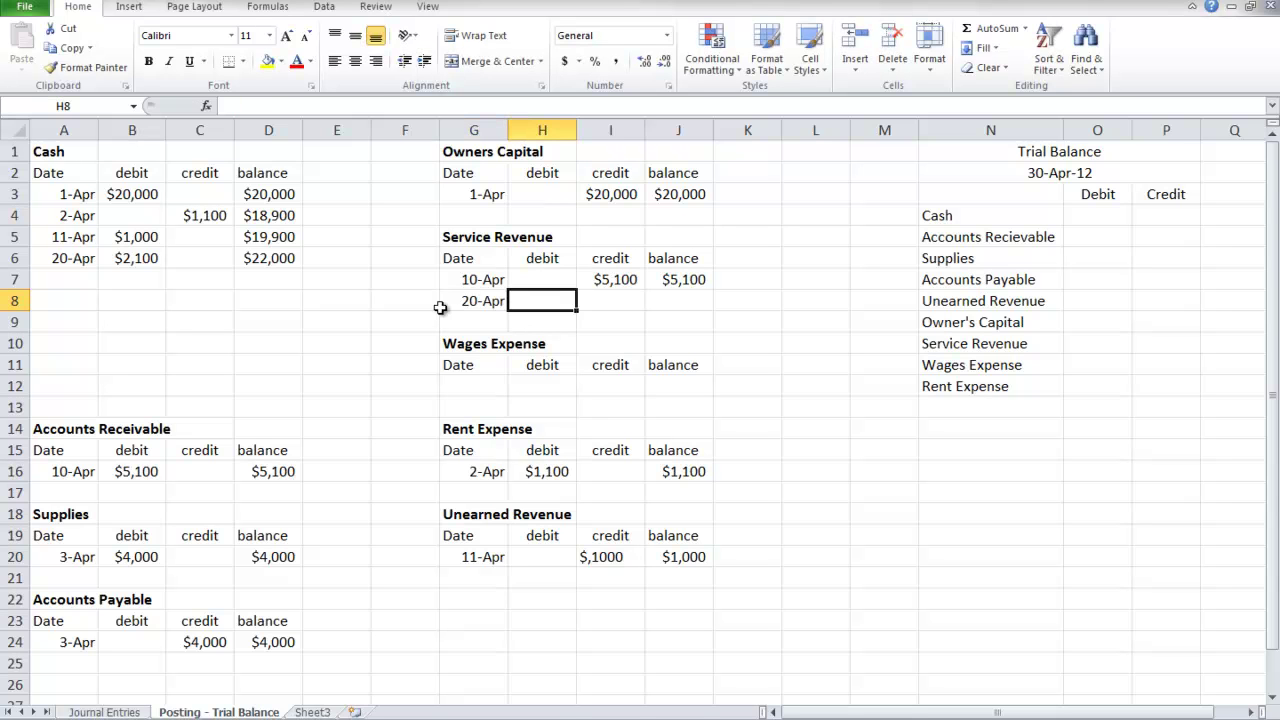
key(Tab)
text($)
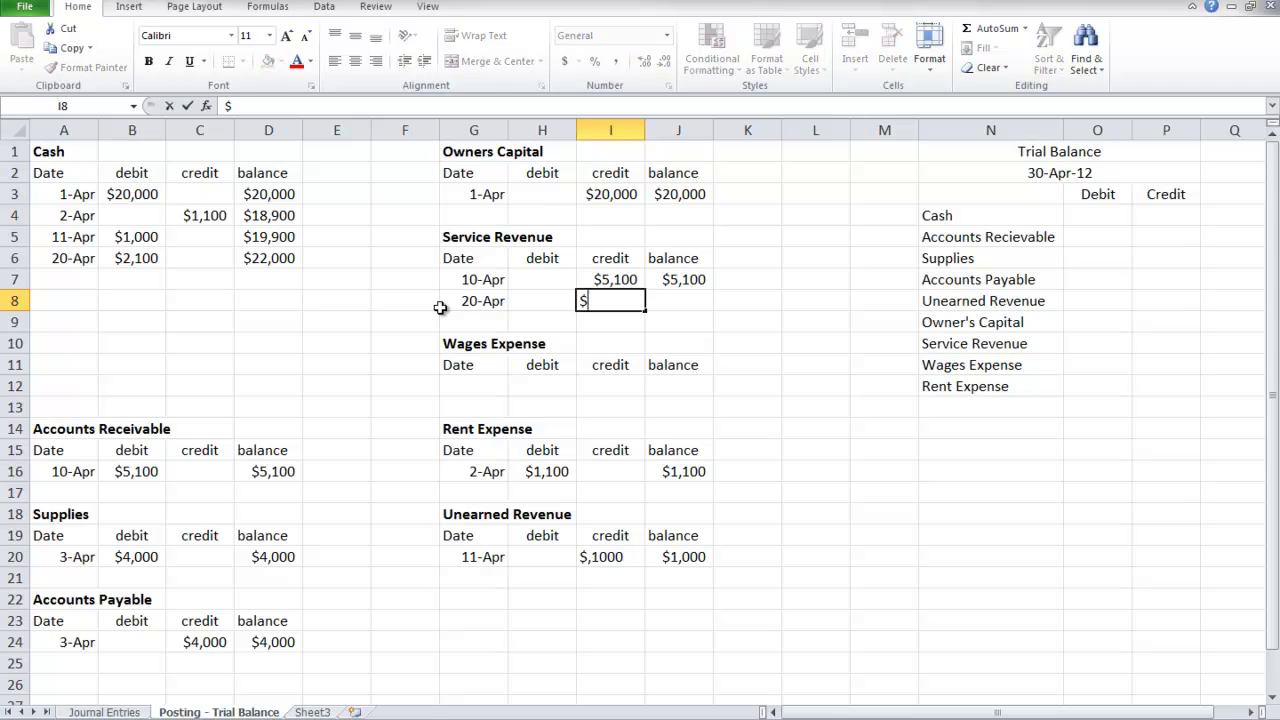
text(2,100)
key(Return)
Calculate the Service Revenue balance in J8 by adding the credit in I8 to the previous balance in J7.
key(Up)
key(Right)
text(=)
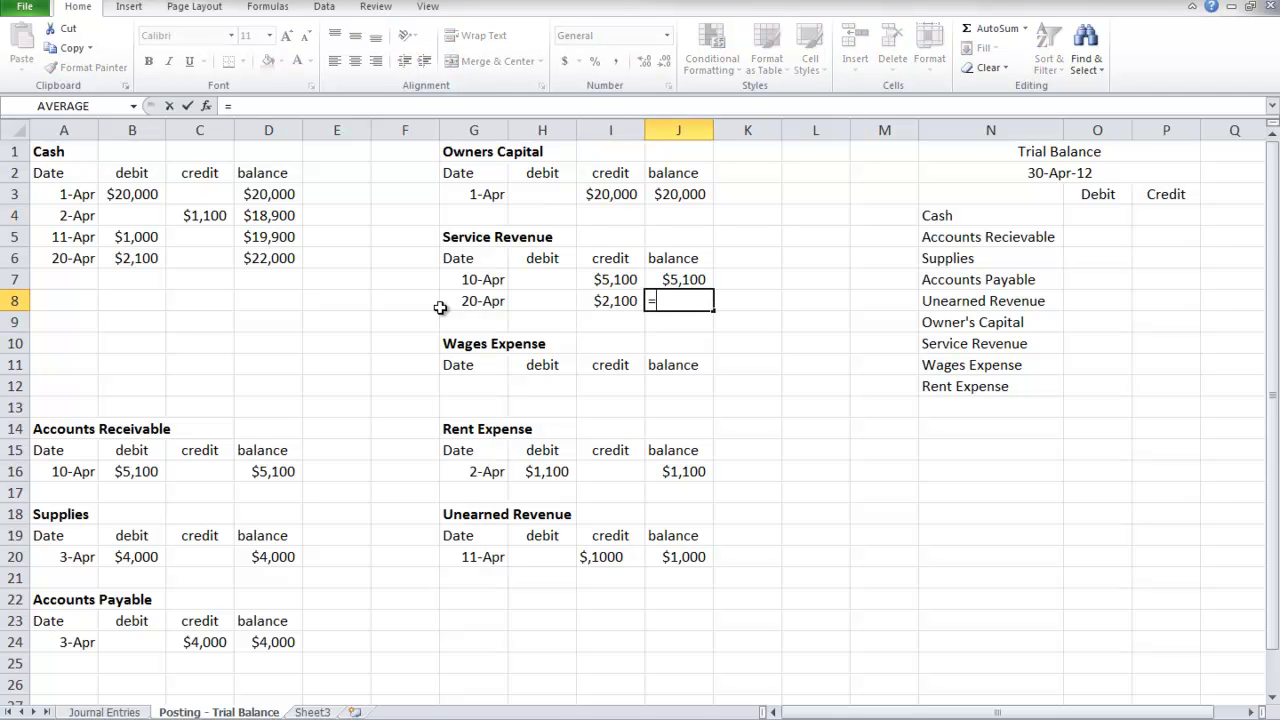
click(686, 282)
text(+)
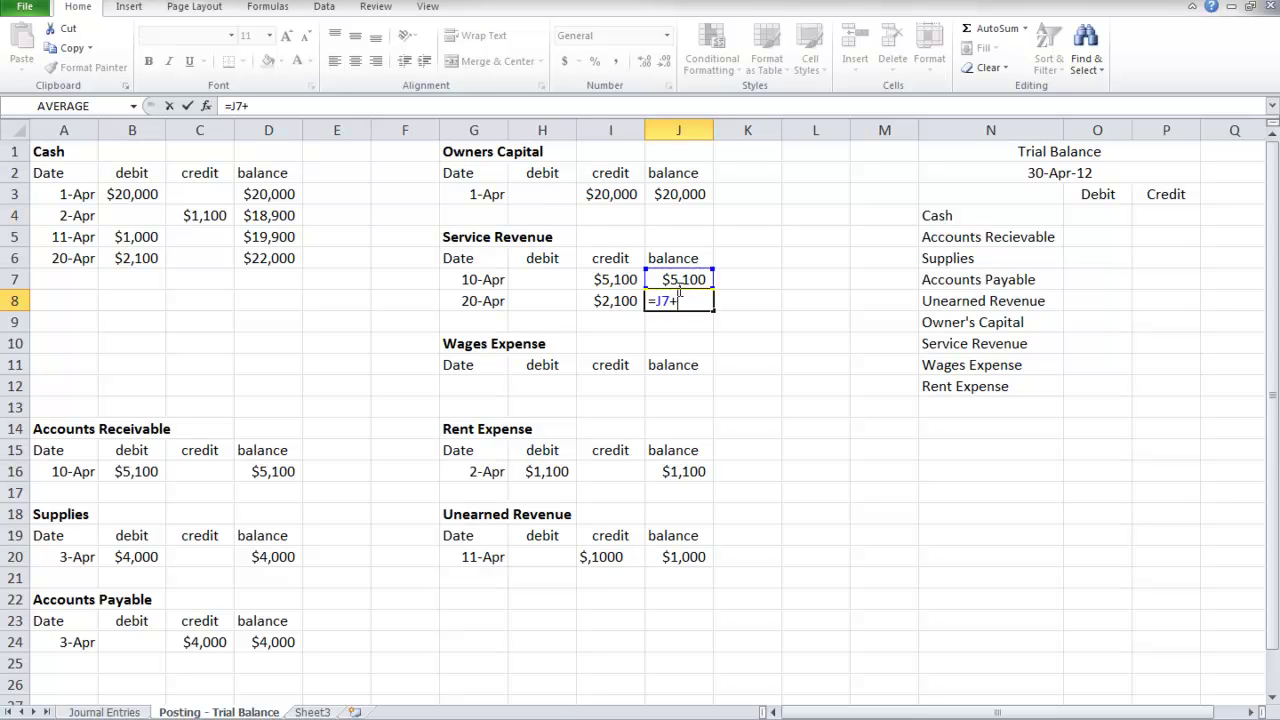
click(630, 297)
key(Return)
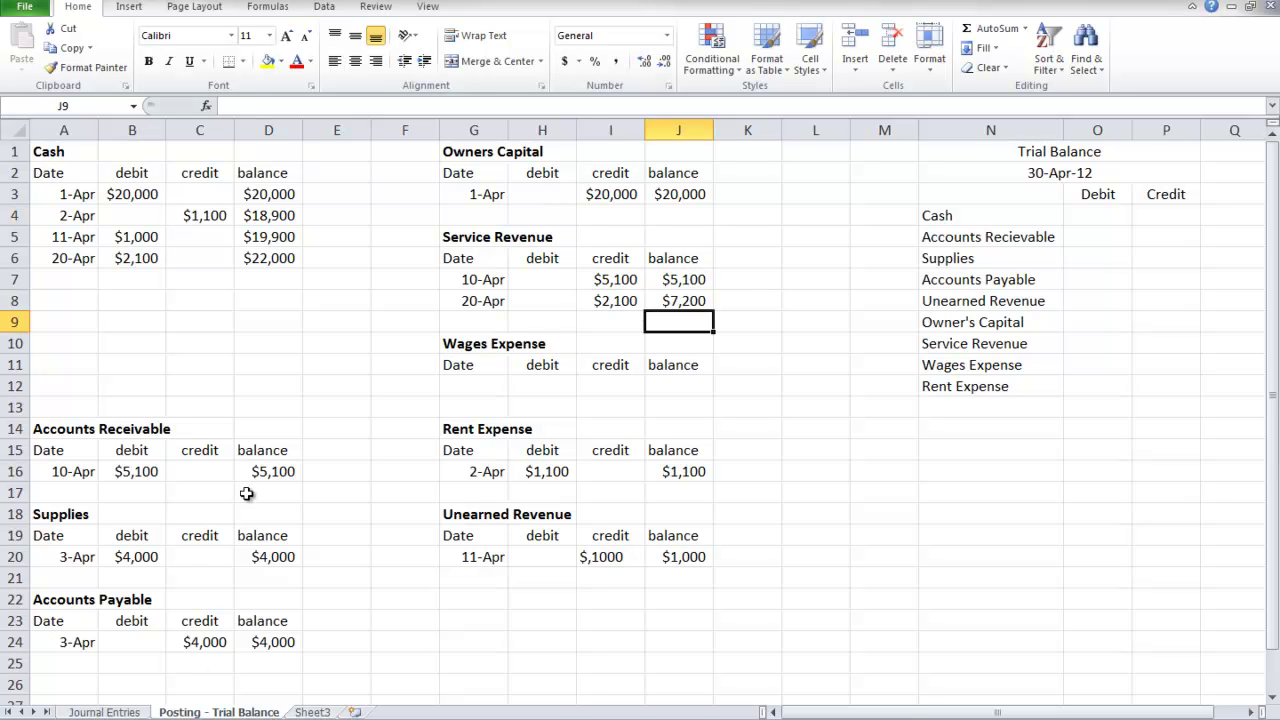
Start a journal entry in row 20 of the Journal Entries sheet dated 4/30, with wage expense debited $2,800.
click(104, 712)
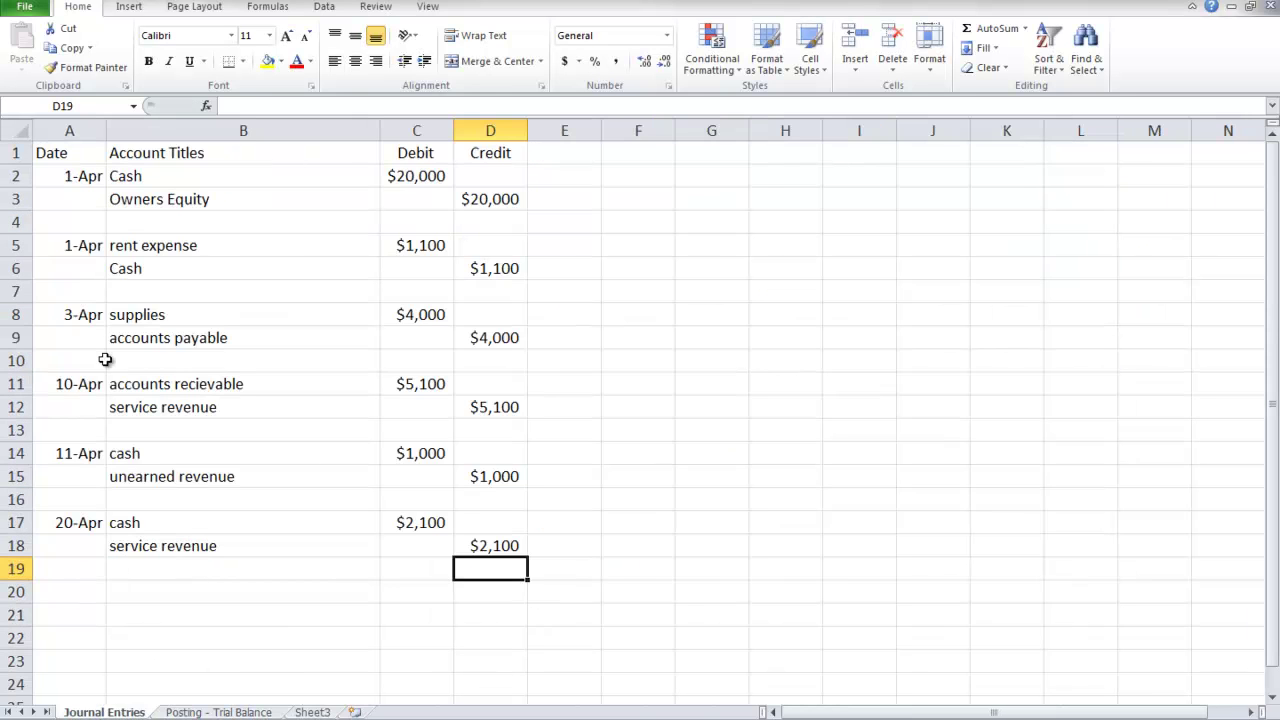
click(71, 593)
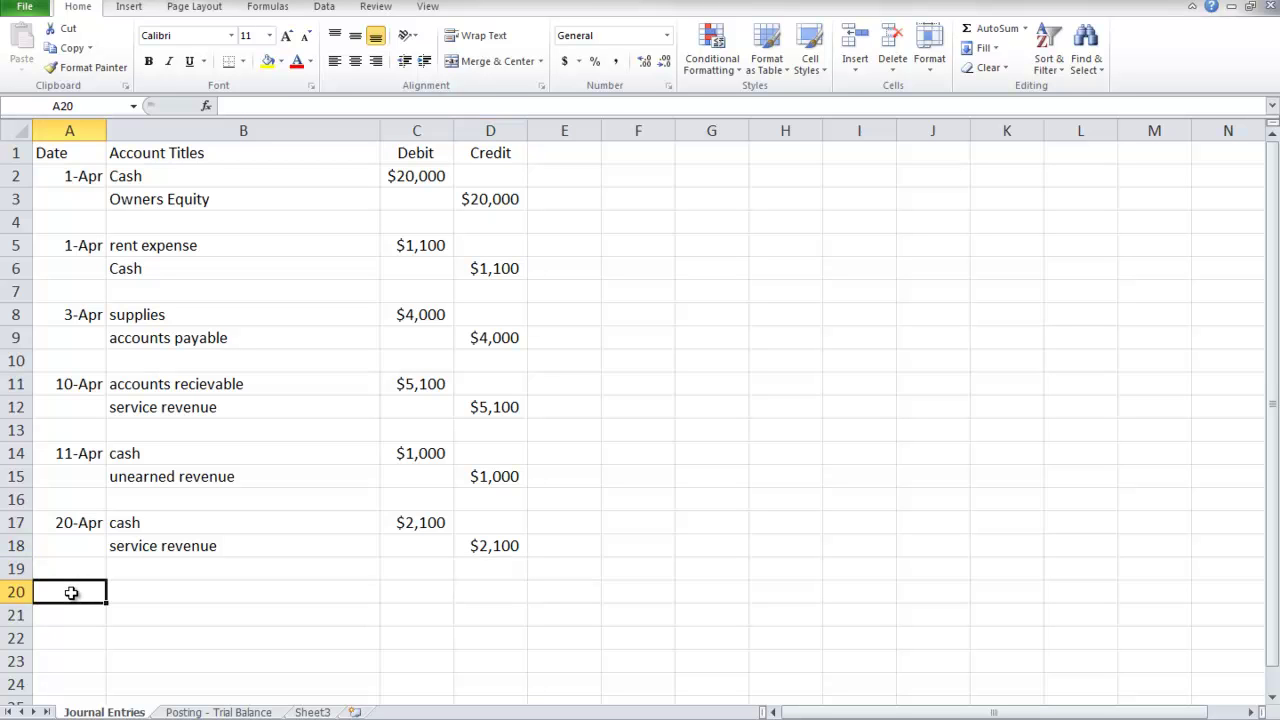
text(4/30)
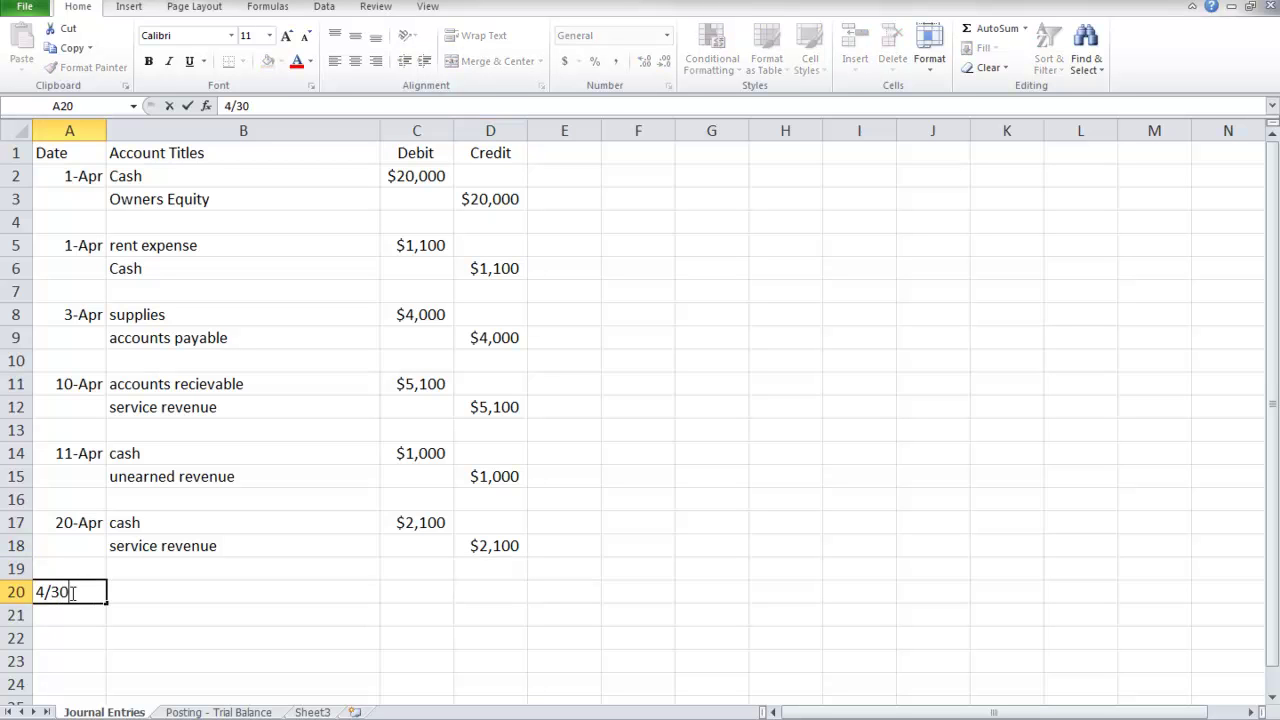
key(Tab)
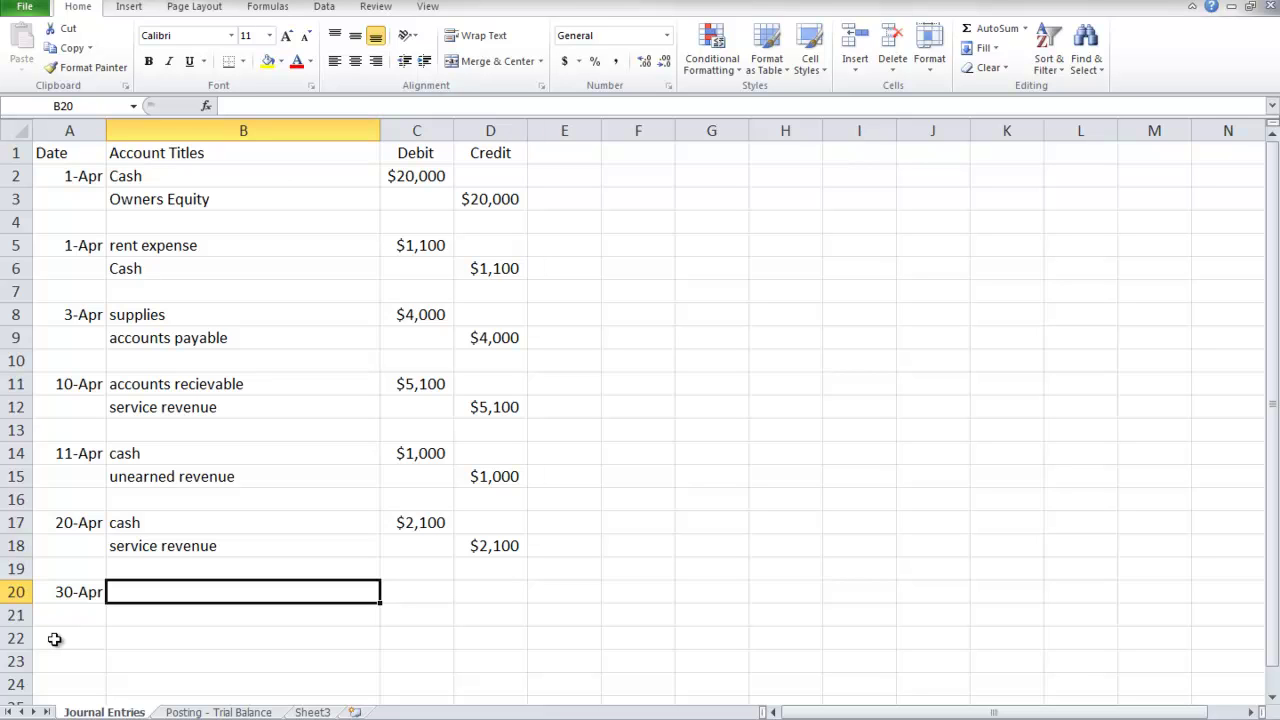
text(wage )
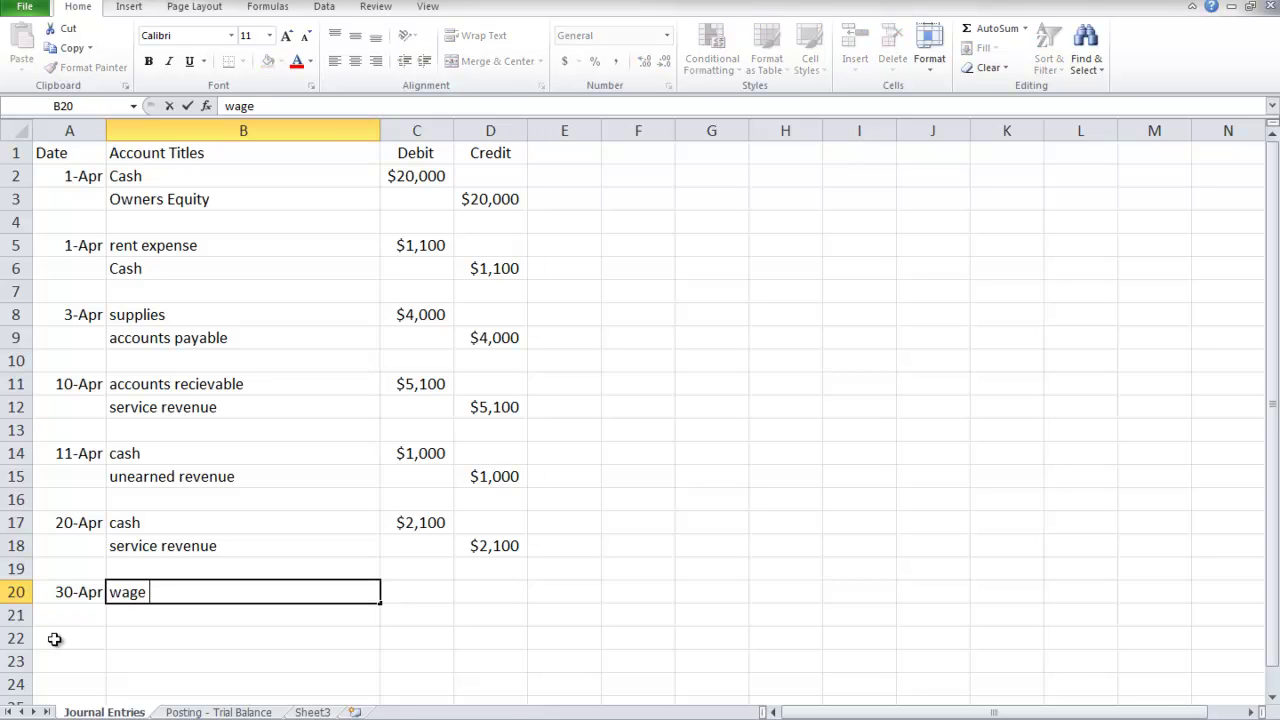
text(expense)
key(Tab)
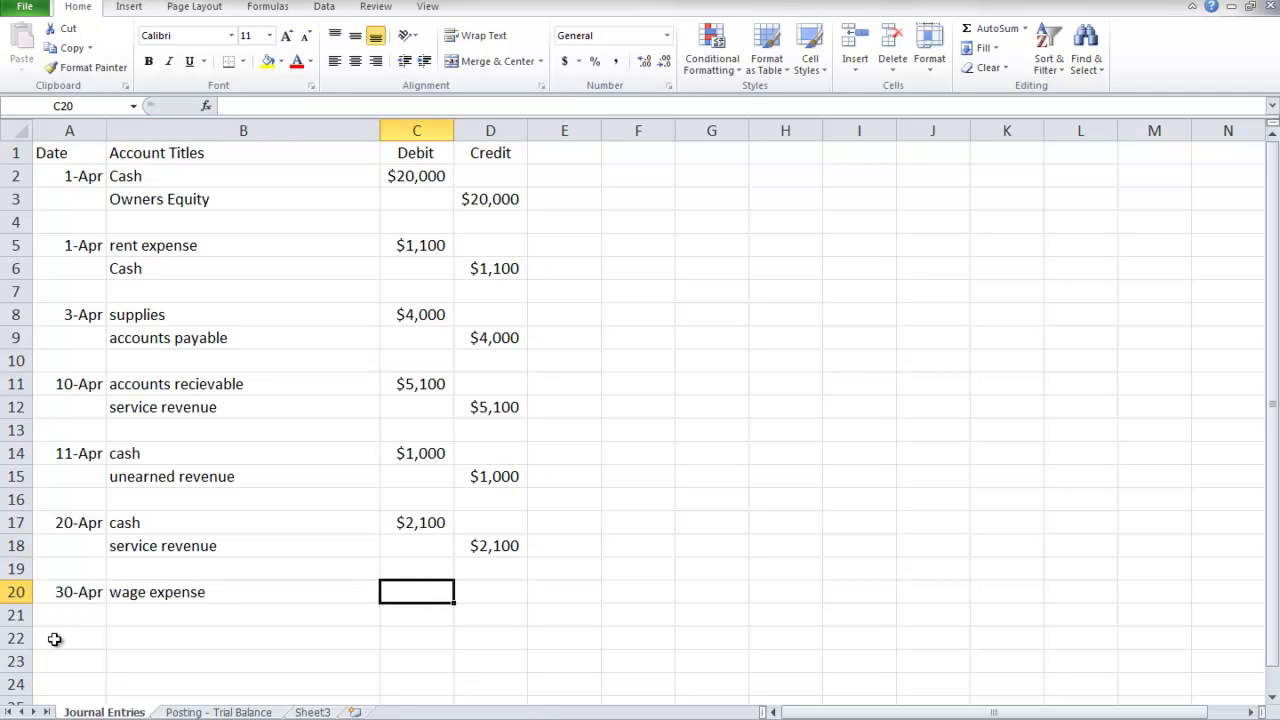
text($2,800)
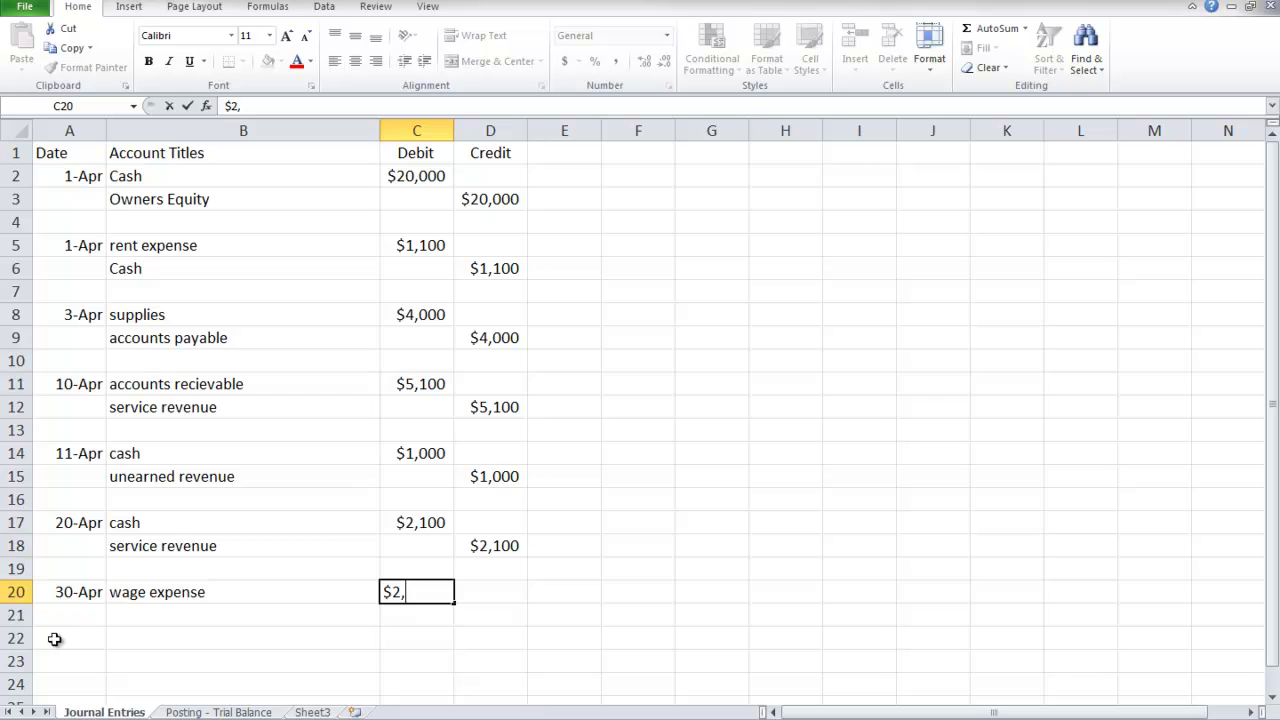
key(Return)
Complete the wage expense journal entry in row 21 with cash credited $2,800.
key(Left)
key(Left)
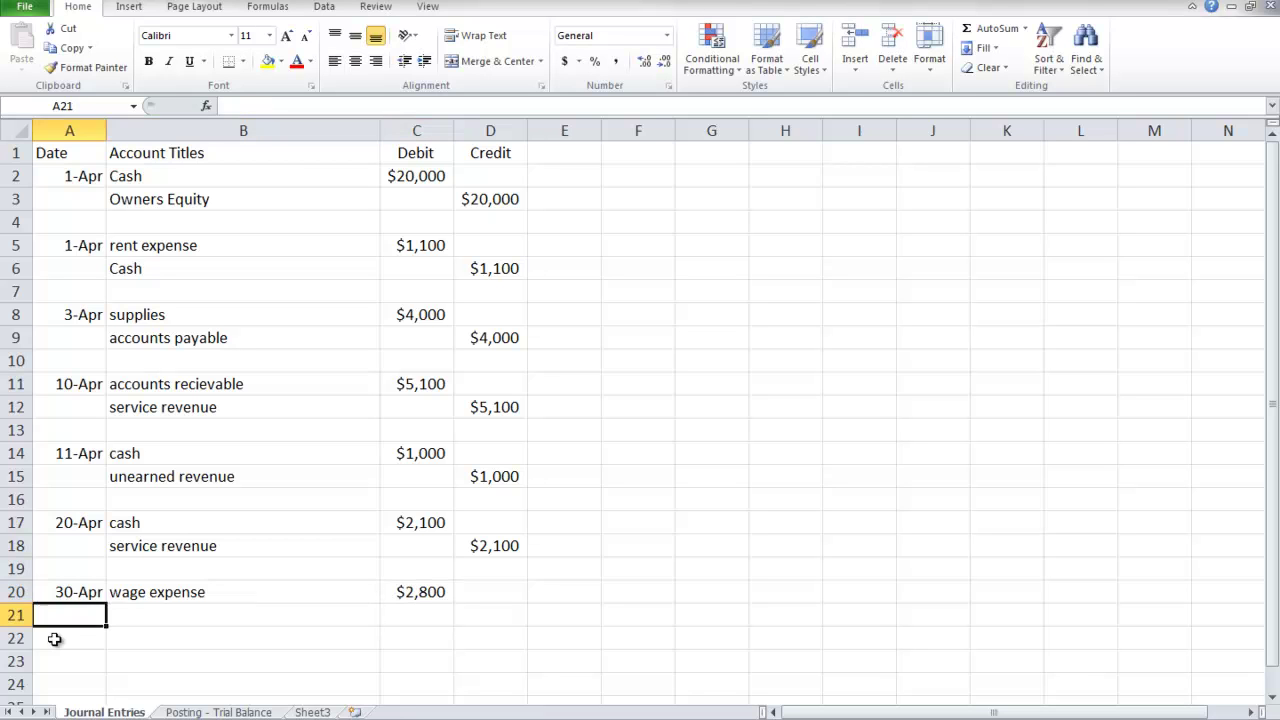
key(Right)
text(cash)
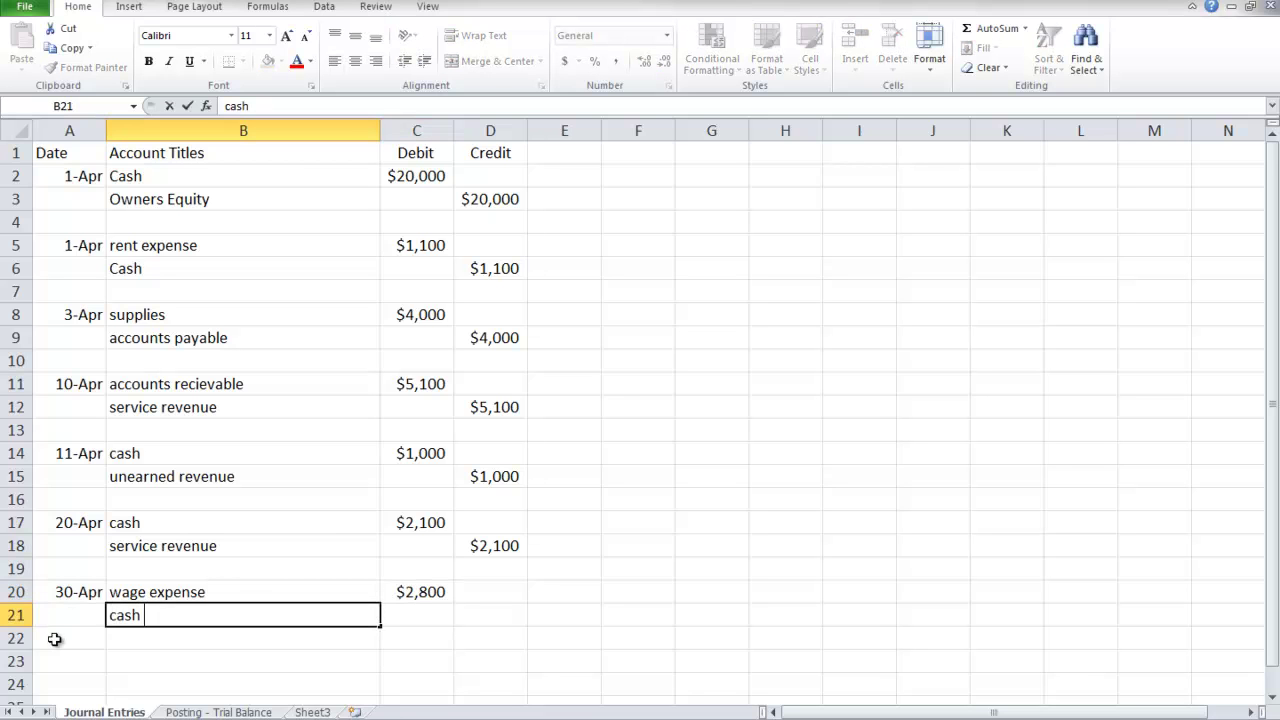
key(Right)
key(Right)
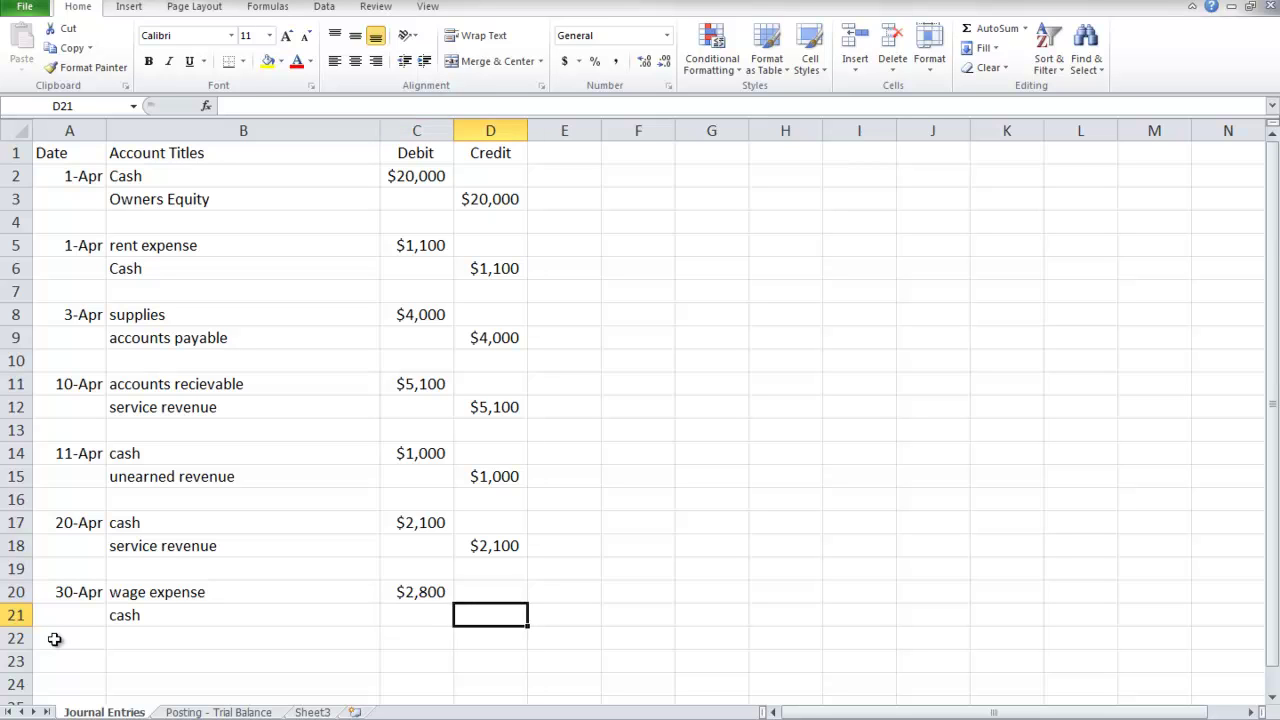
text($2,)
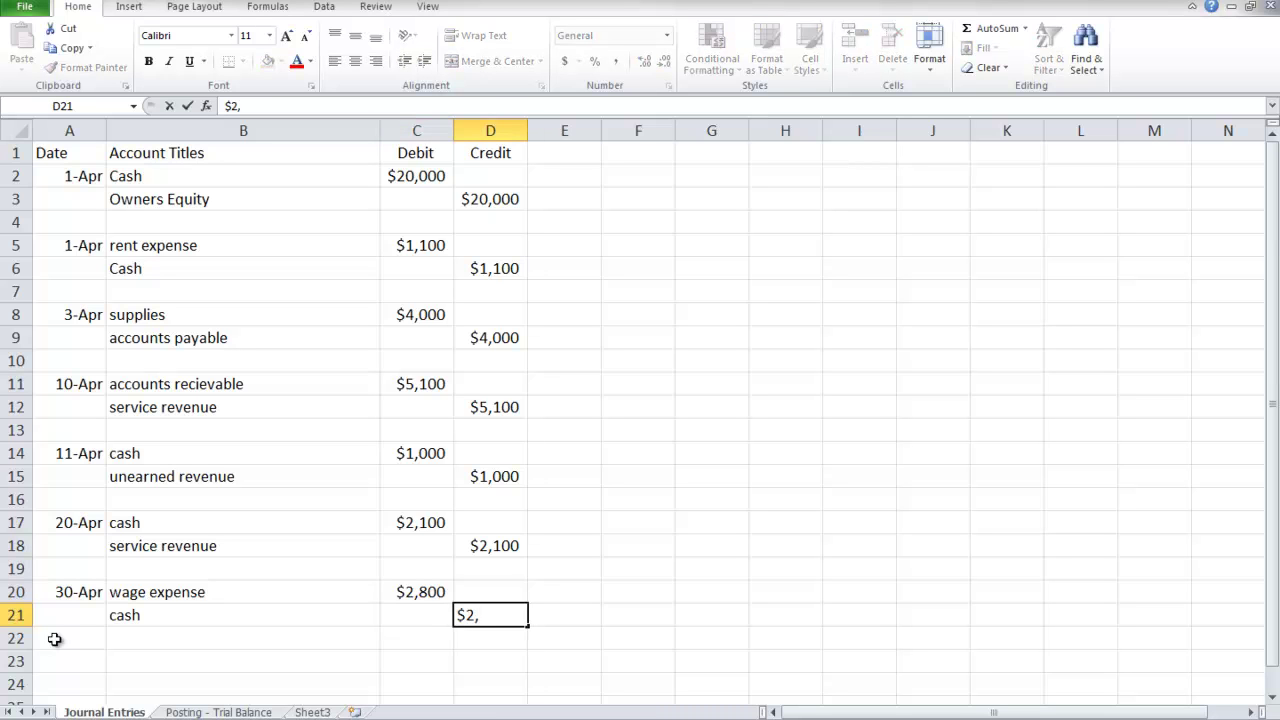
text(800)
key(Return)
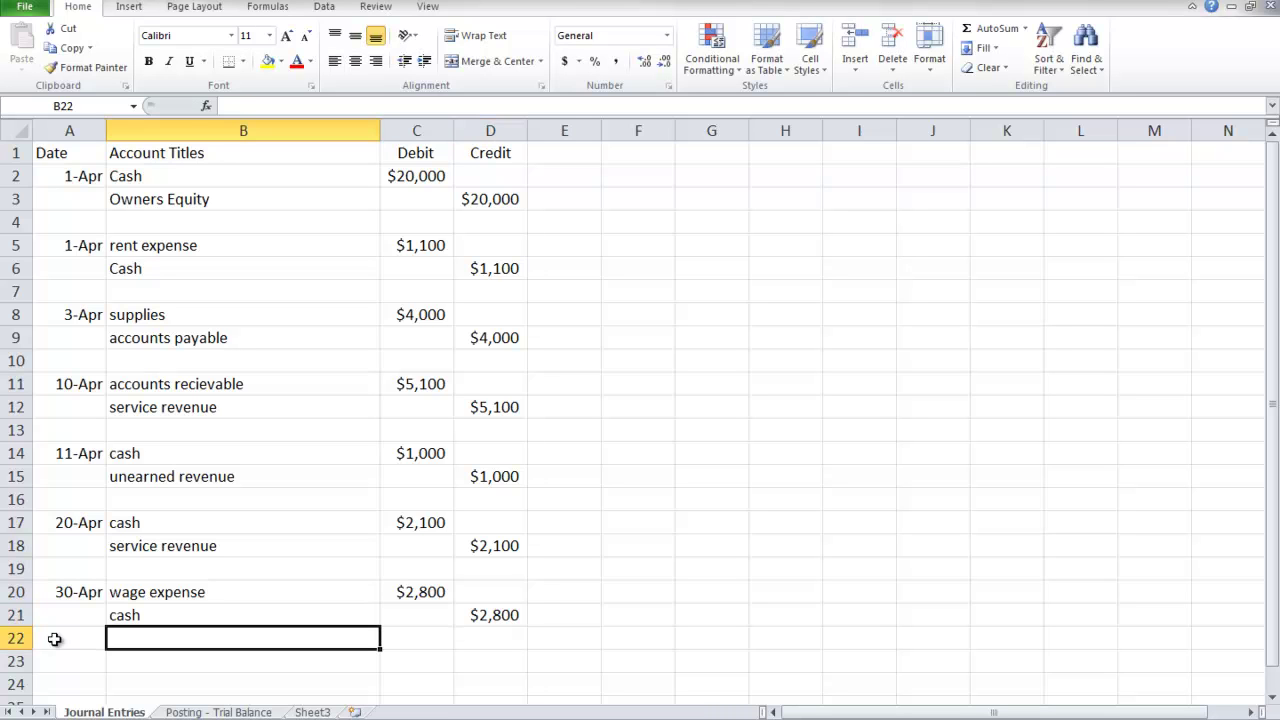
Post a $2,800 credit dated 4/30 to the Cash ledger in row 7 of the Posting - Trial Balance sheet.
click(232, 712)
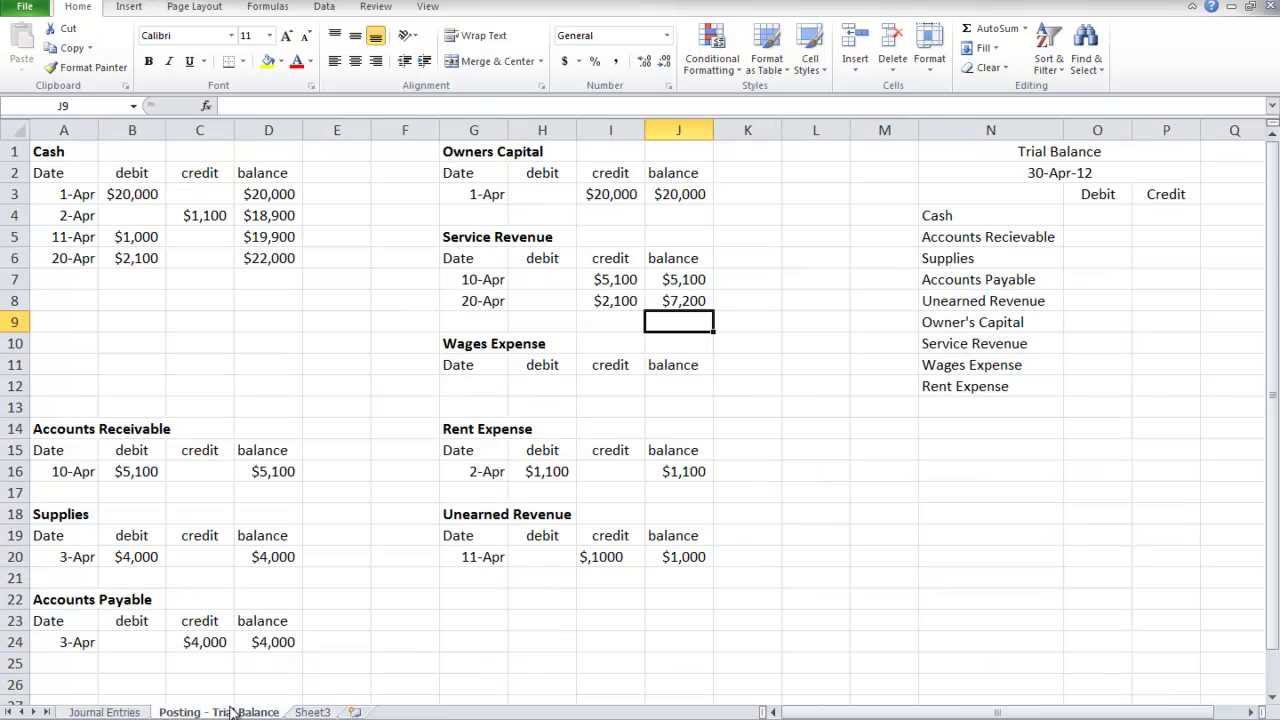
click(75, 280)
text(4/30)
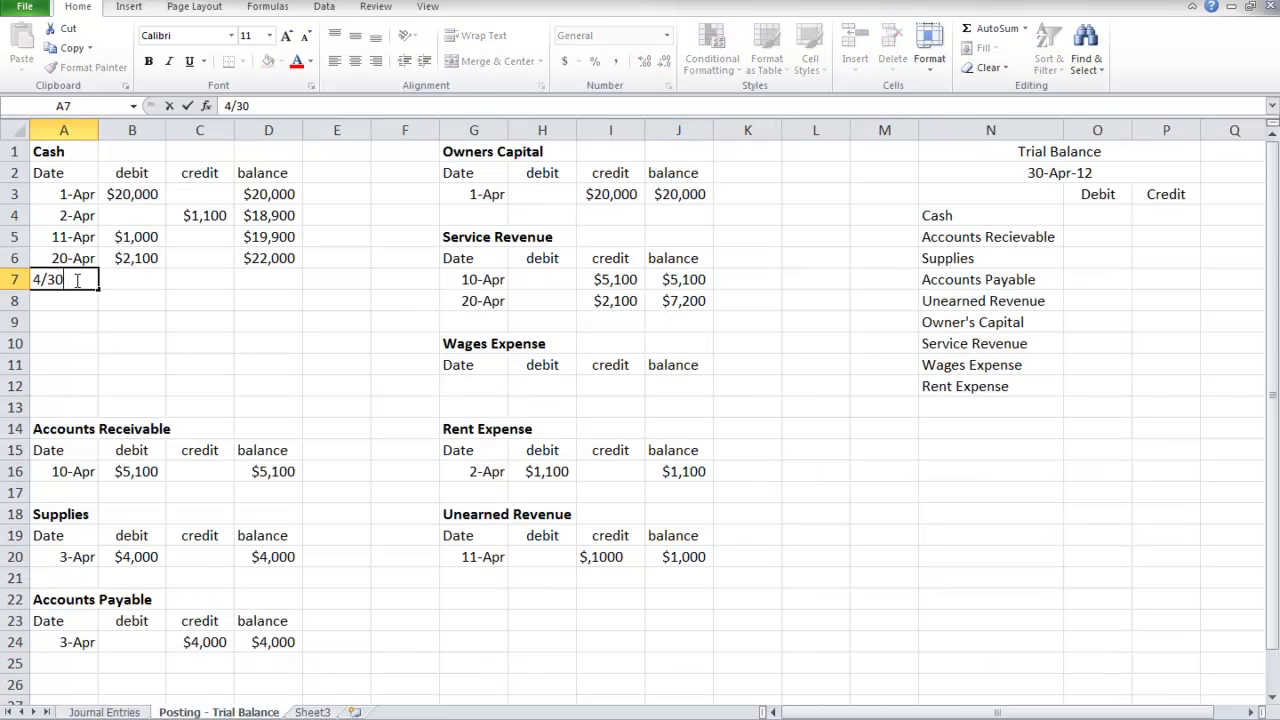
key(Tab)
key(Tab)
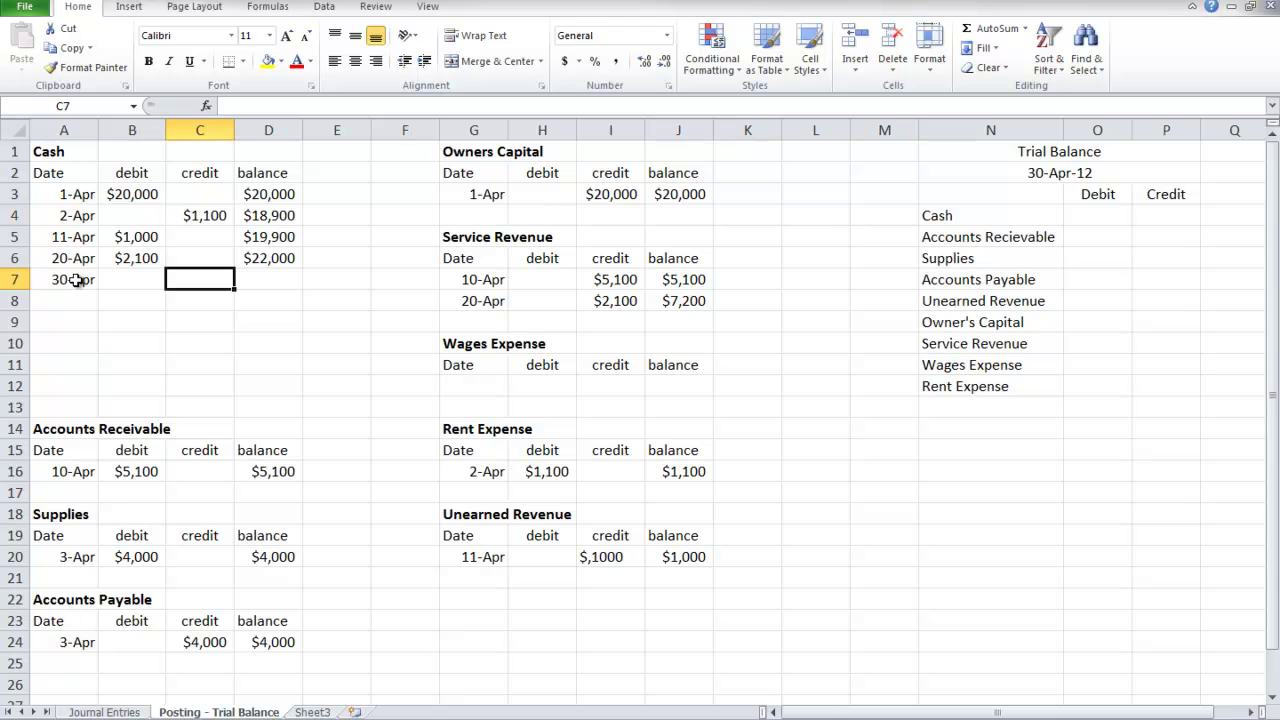
text($2,800)
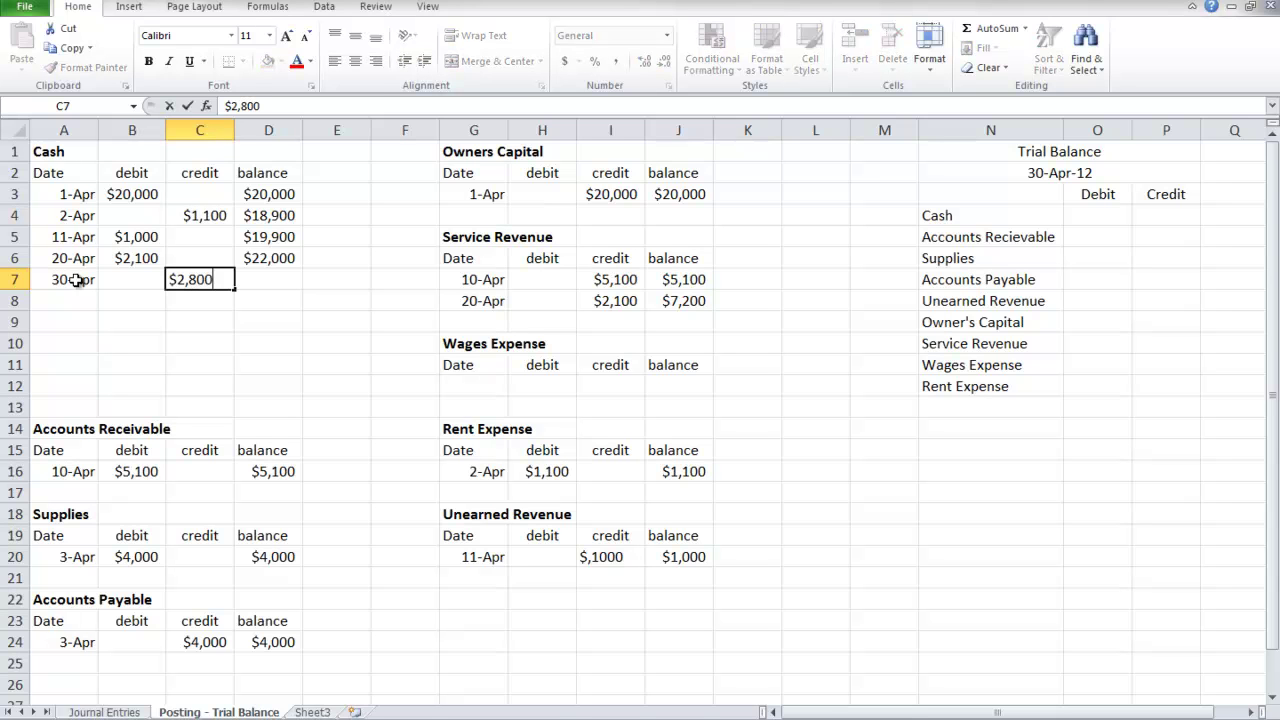
key(Return)
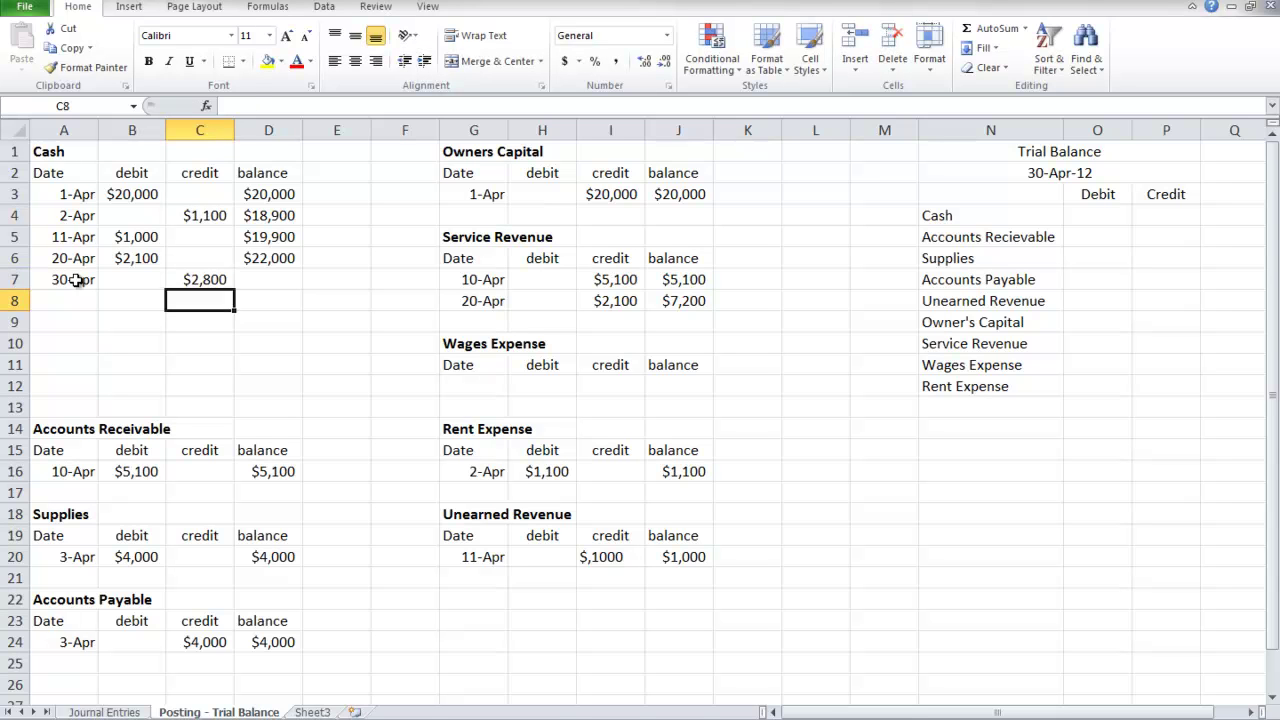
Calculate the Cash ledger balance in D7 by subtracting the credit in C7 from the previous balance in D6.
key(Right)
key(Up)
text(=)
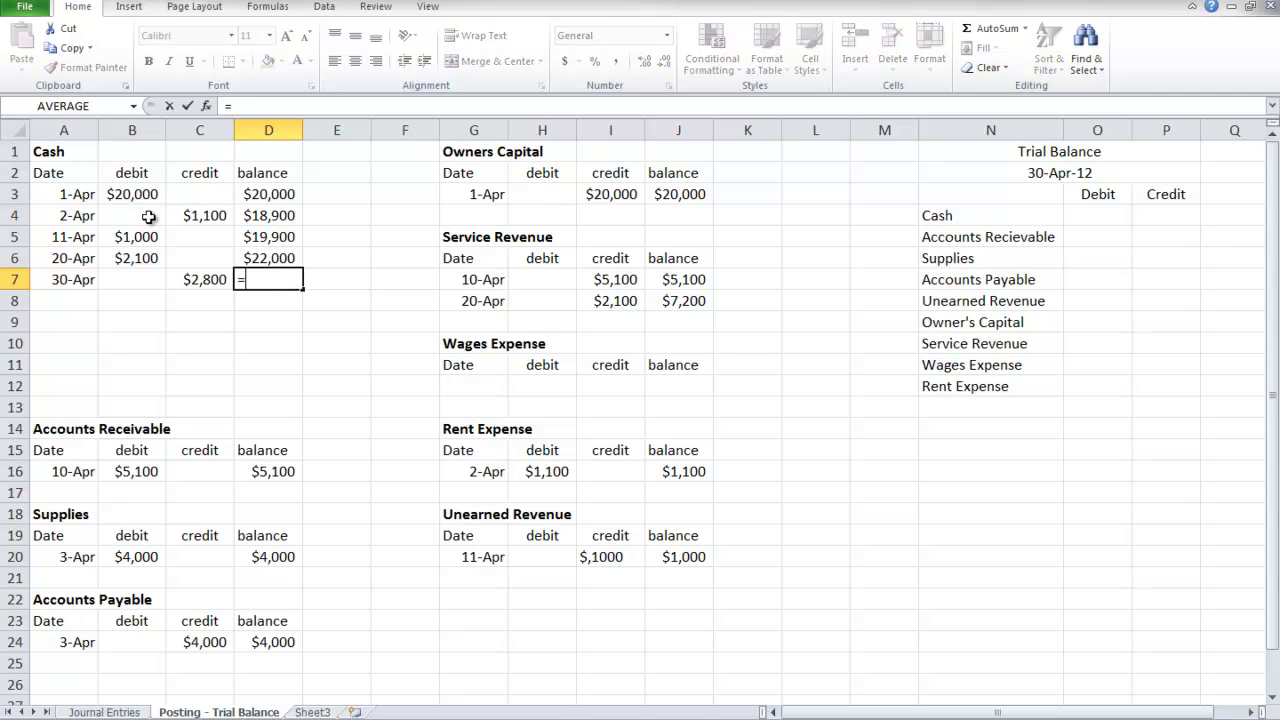
click(250, 258)
text(-)
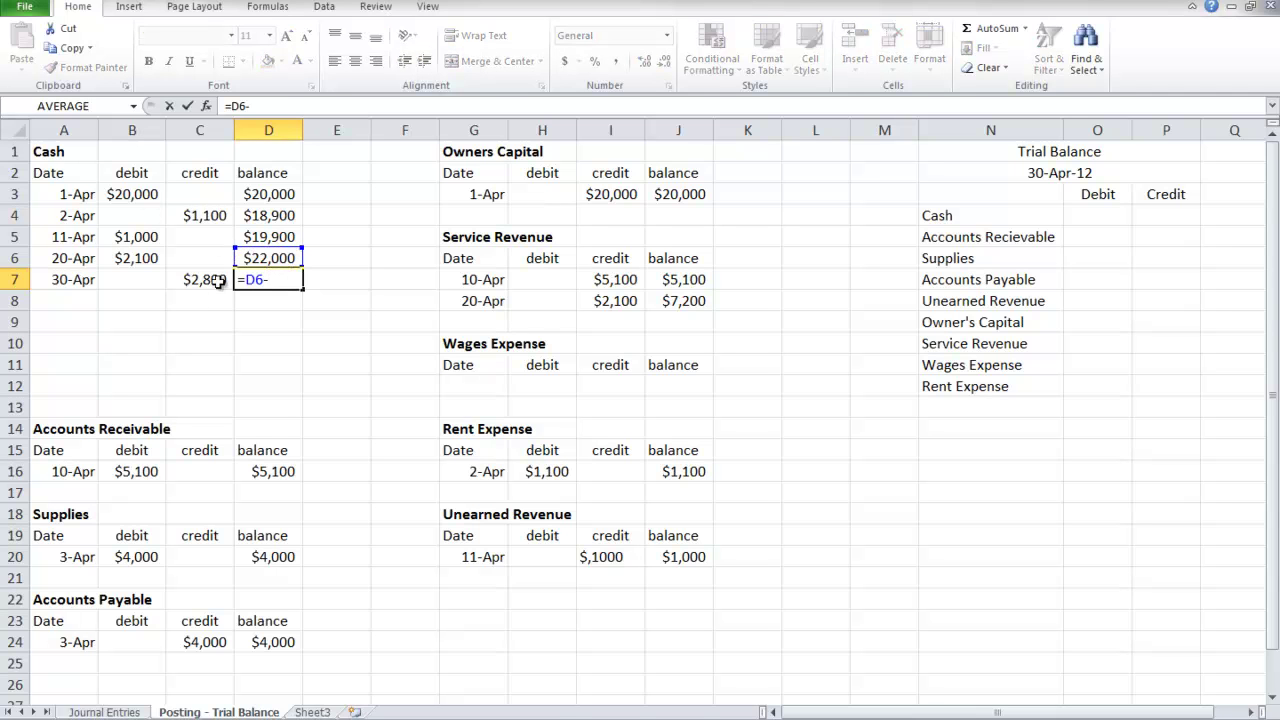
click(212, 280)
key(Return)
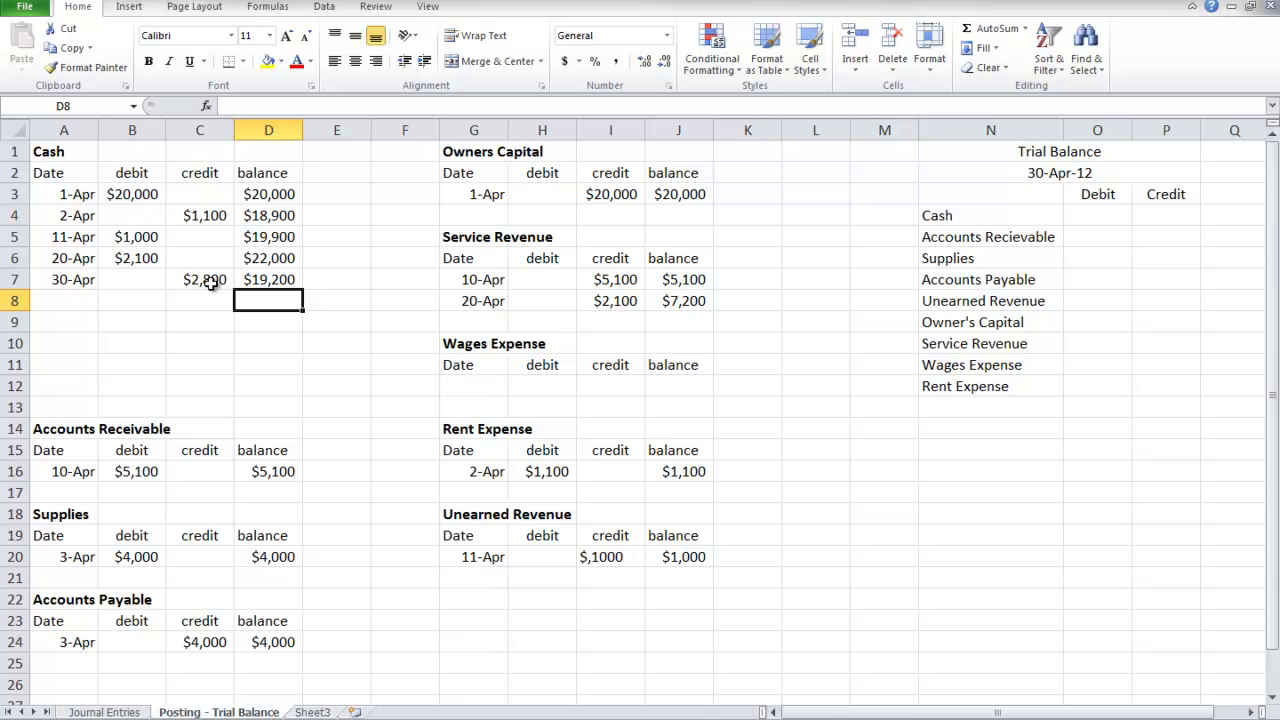
Post a $2,800 debit dated 4/30 to the Wages Expense ledger in row 12 and enter a balance of $2,800.
click(450, 383)
text(4/2)
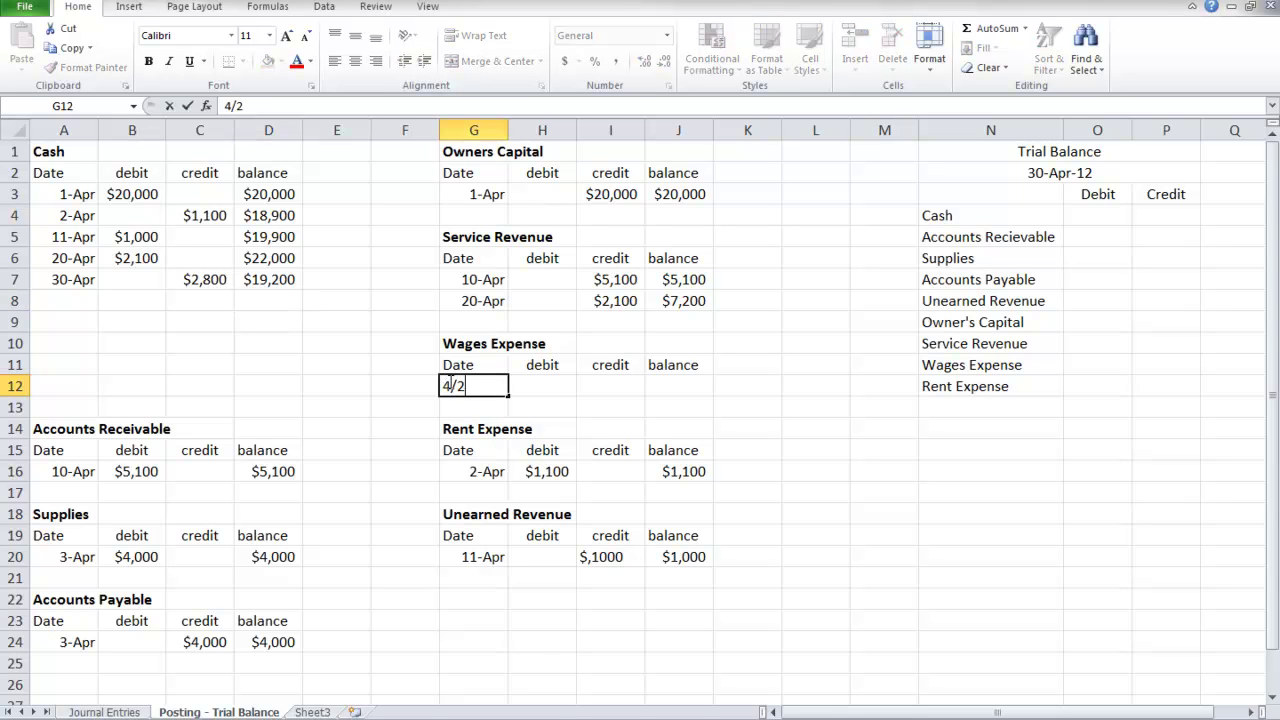
key(BackSpace)
text(30)
key(Tab)
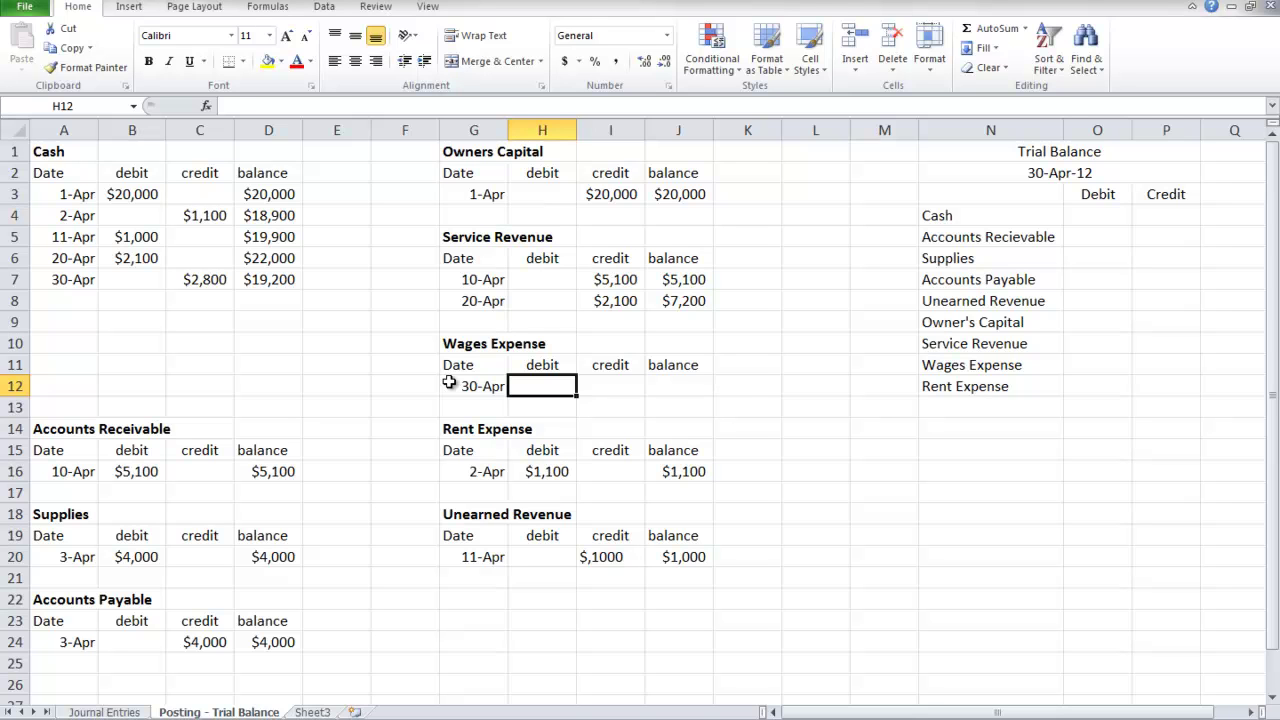
text($2,800)
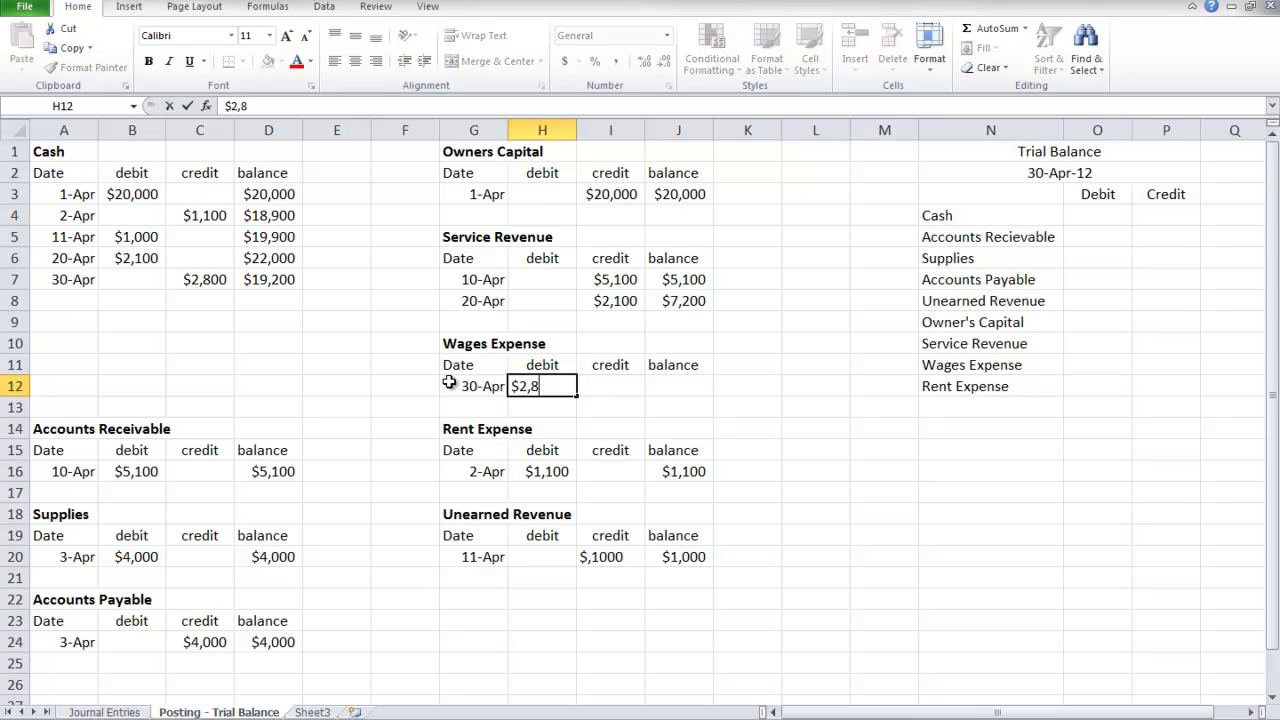
key(Tab)
key(Tab)
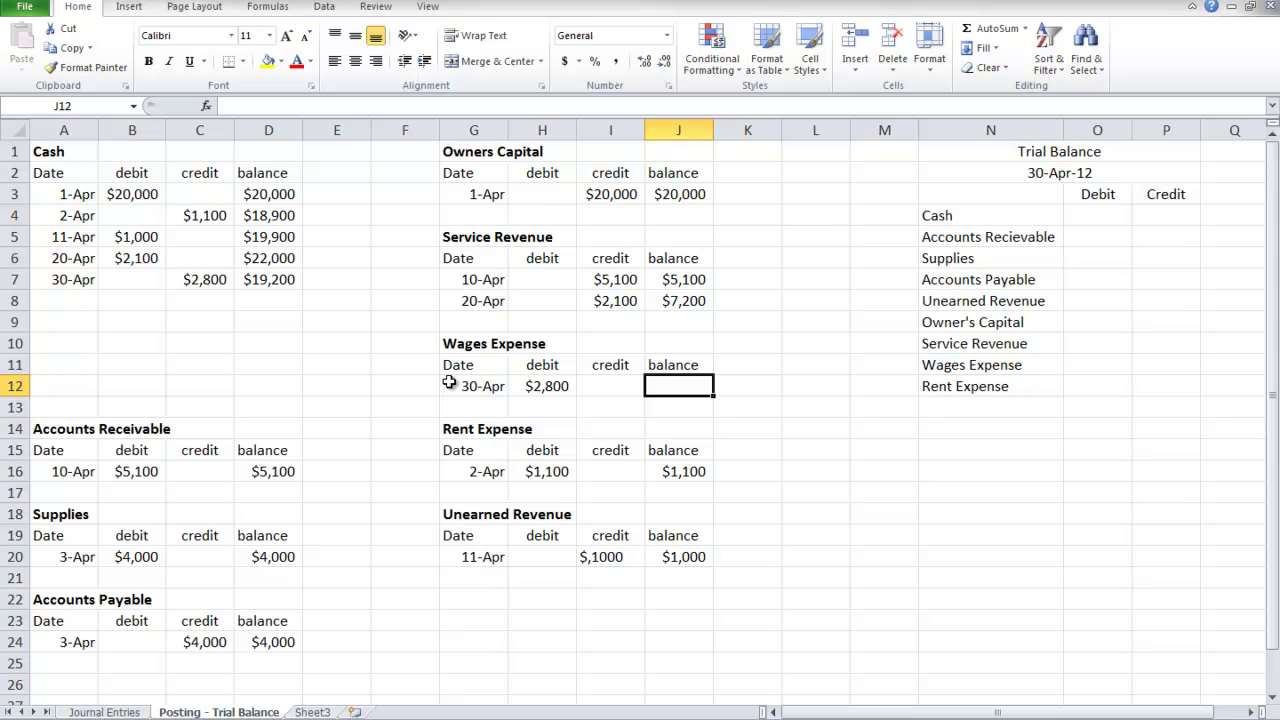
text($2,800)
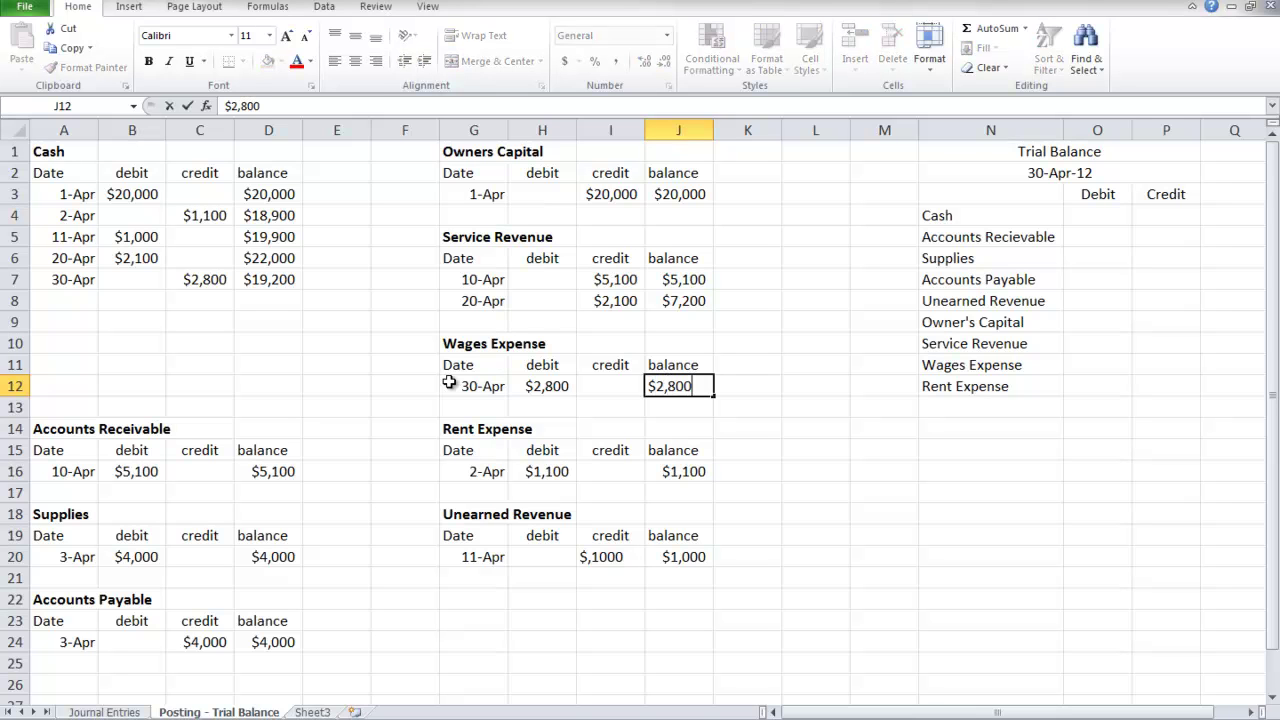
key(Return)
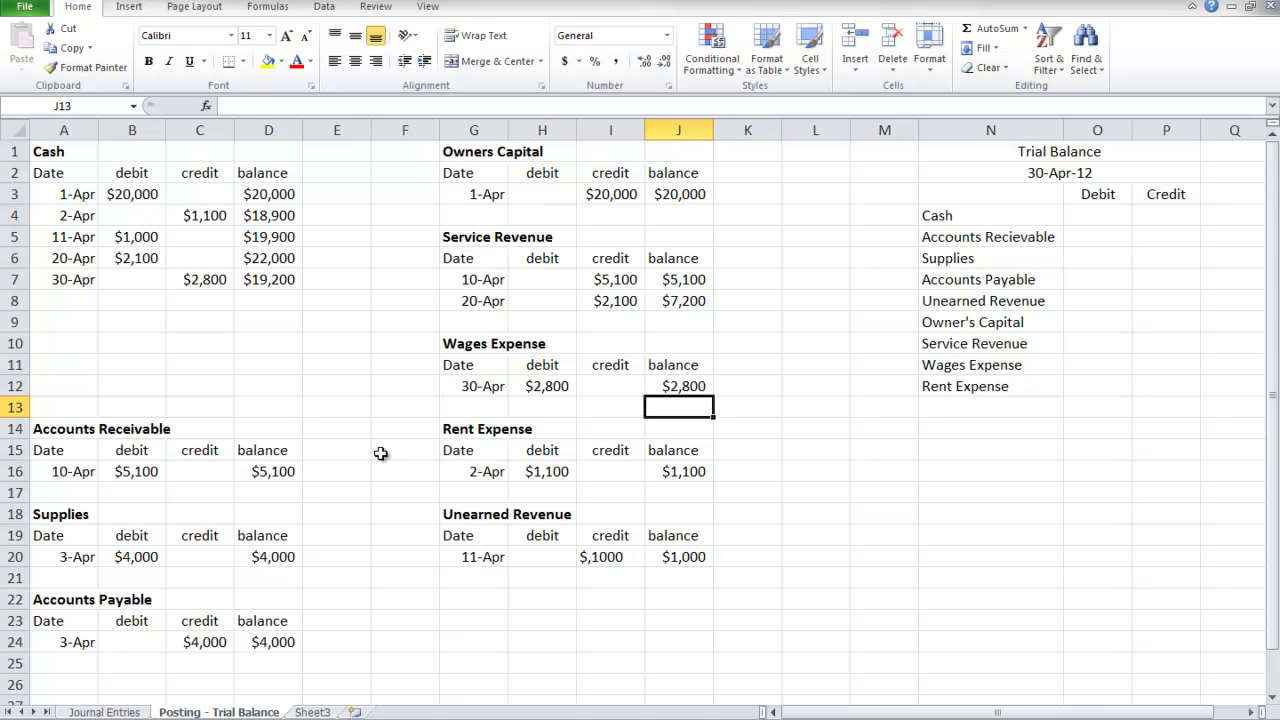
Start a new journal entry dated 4/30 in row 23 of the Journal Entries sheet.
click(128, 711)
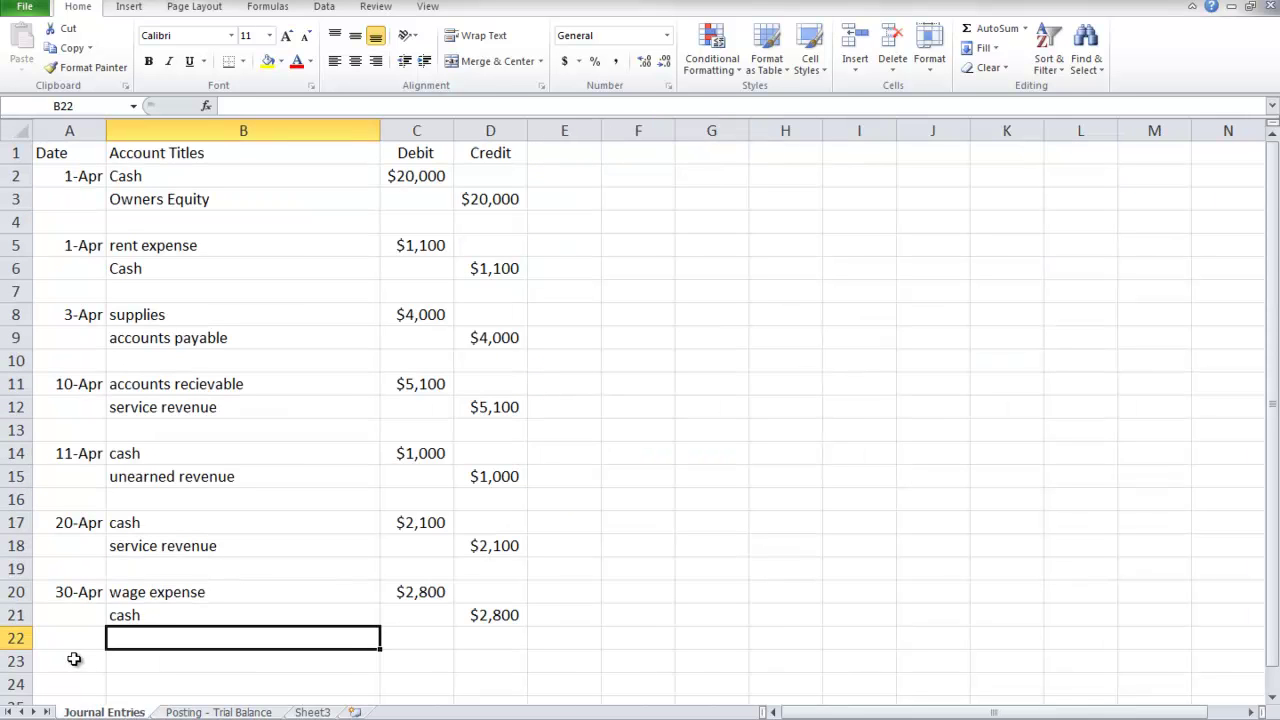
click(73, 661)
text(4/30)
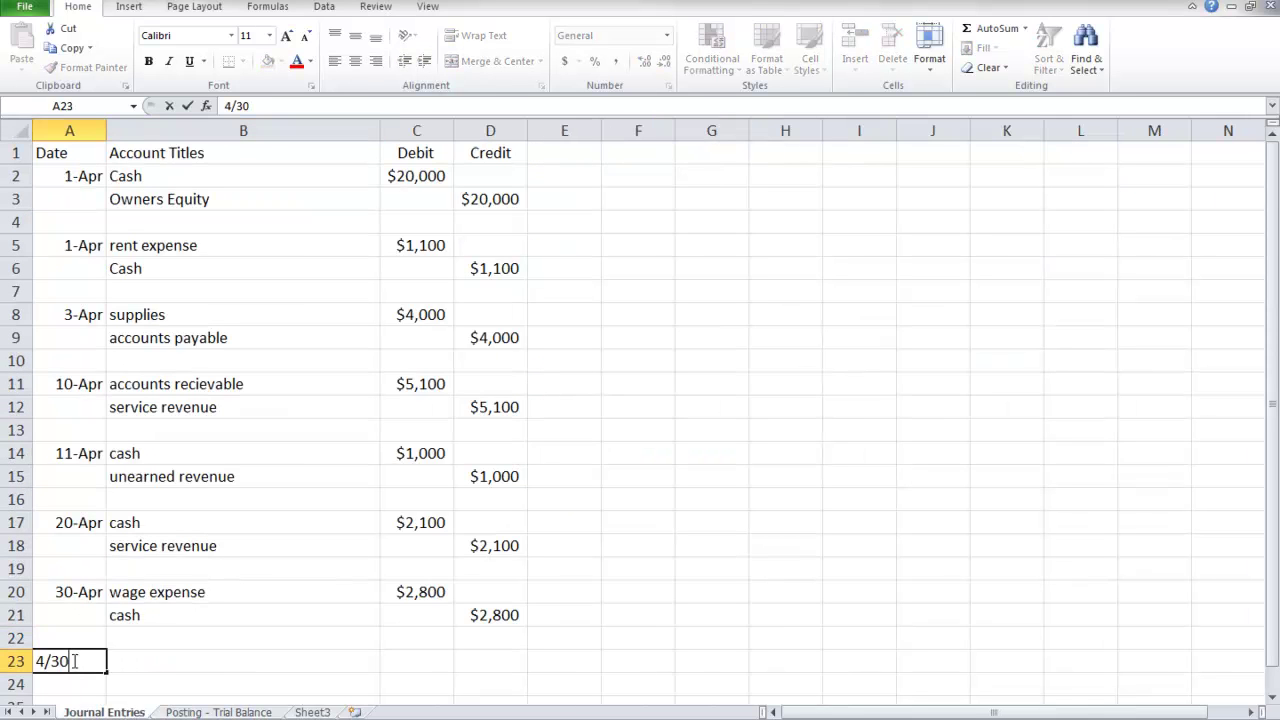
key(Return)
key(Tab)
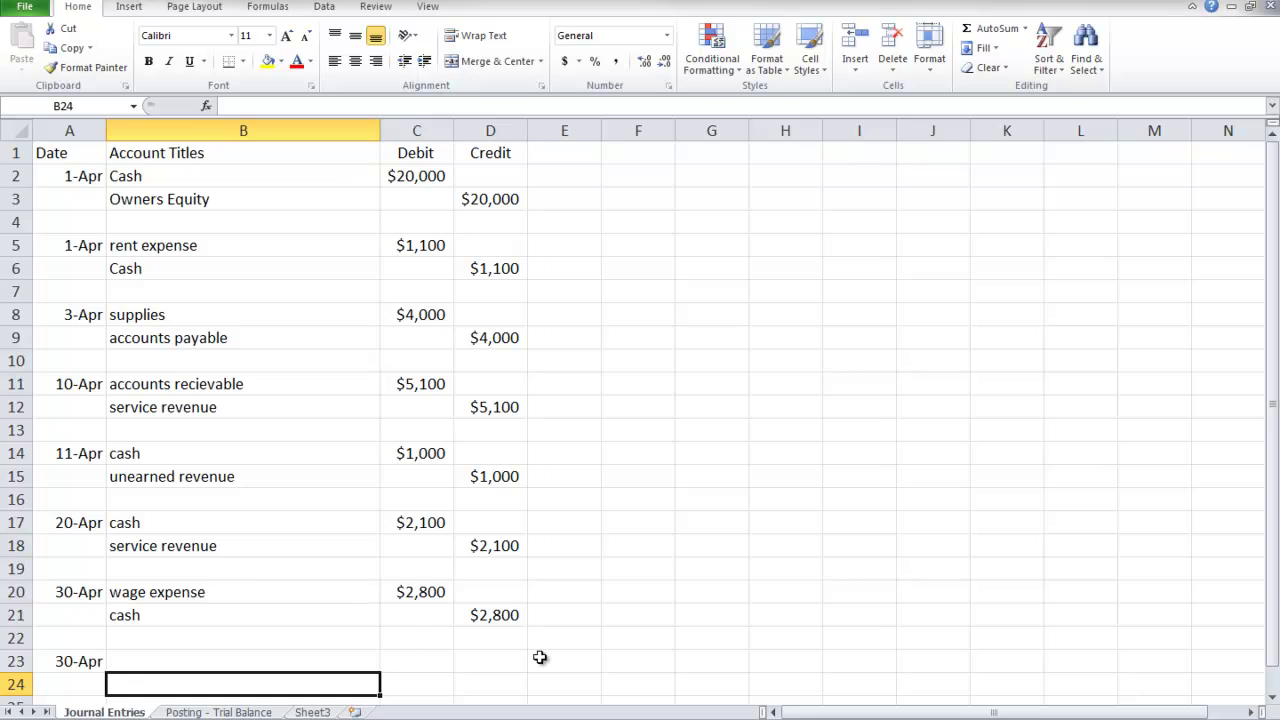
key(Up)
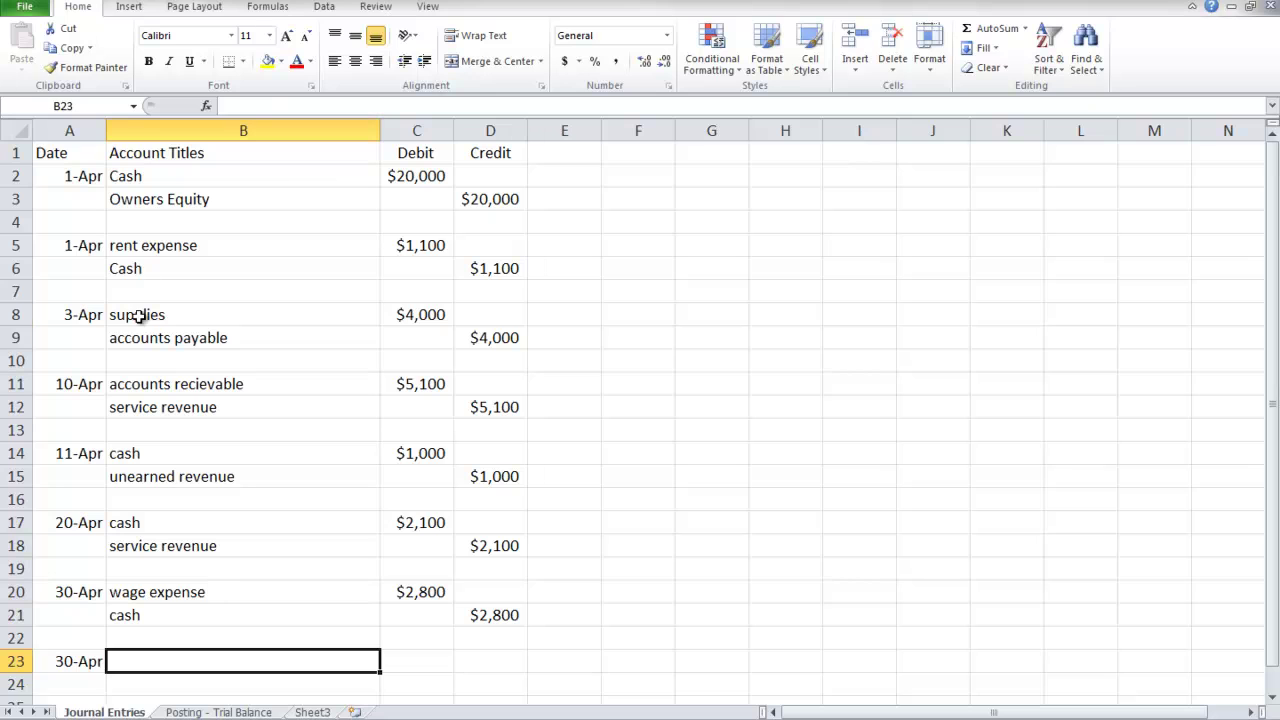
Copy the accounts payable title from B9 into B23 and enter a $2,400 debit for it in C23.
drag(140, 318, 471, 337)
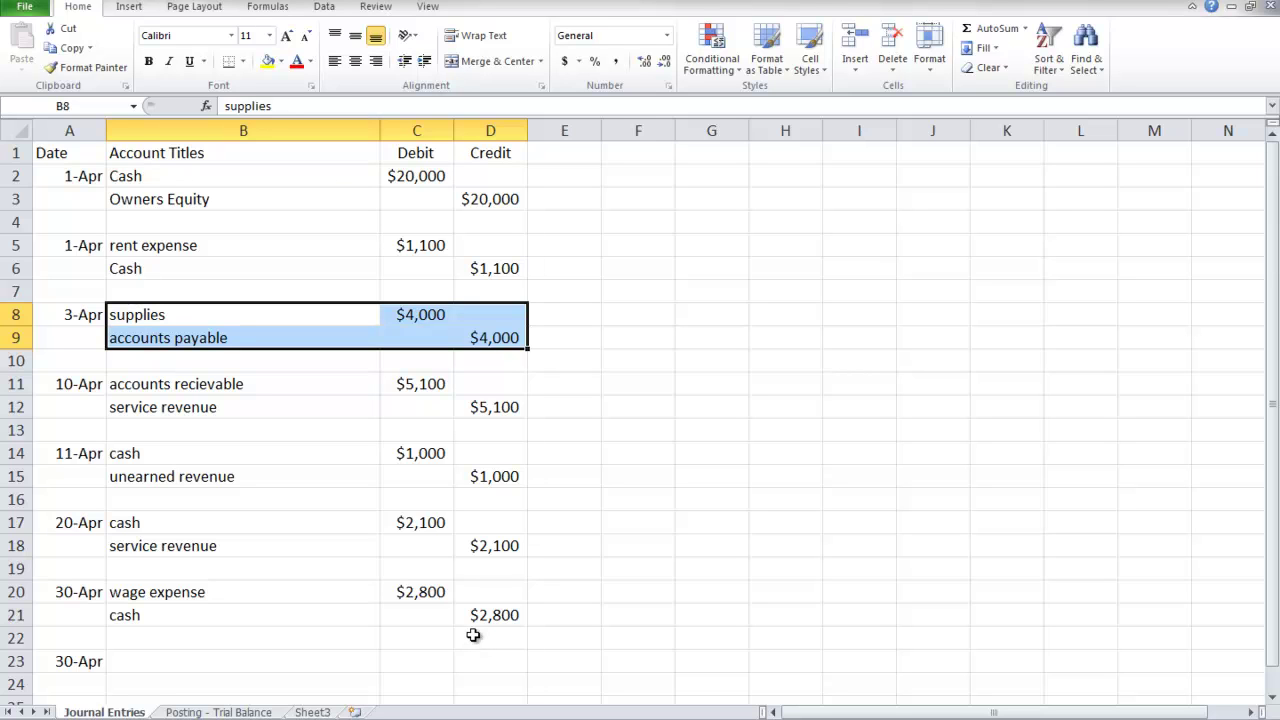
click(163, 662)
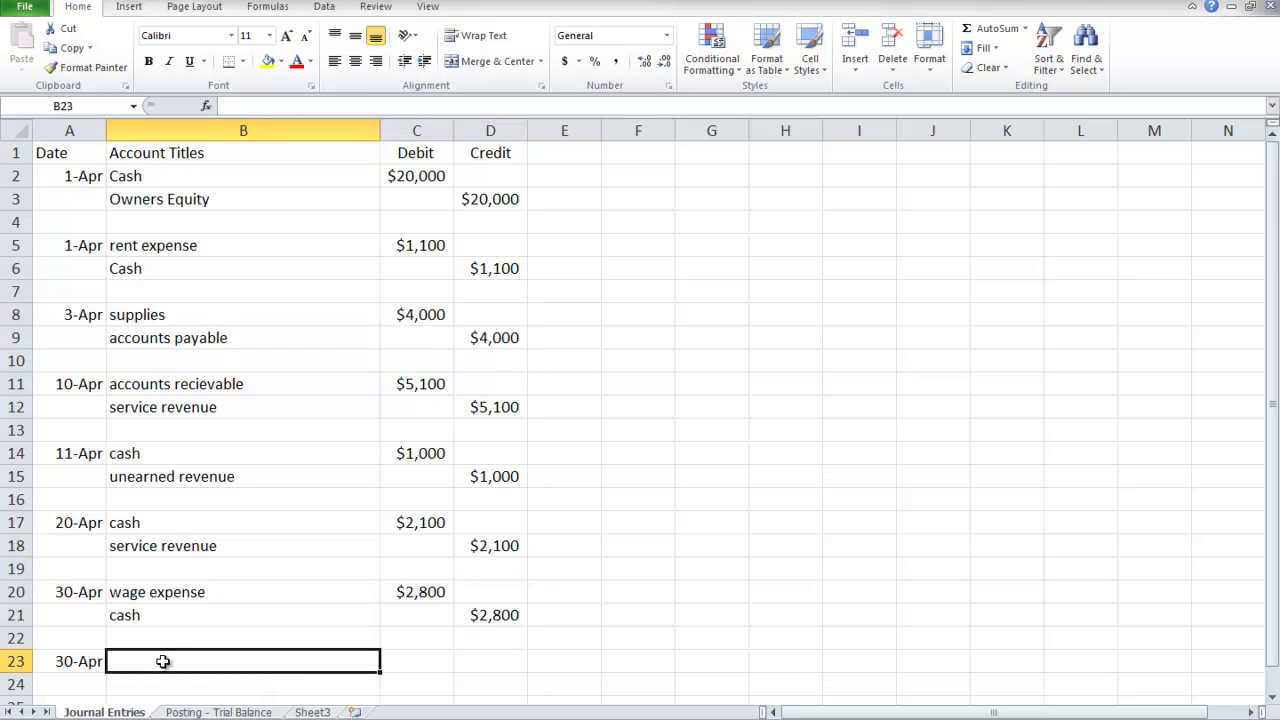
click(171, 337)
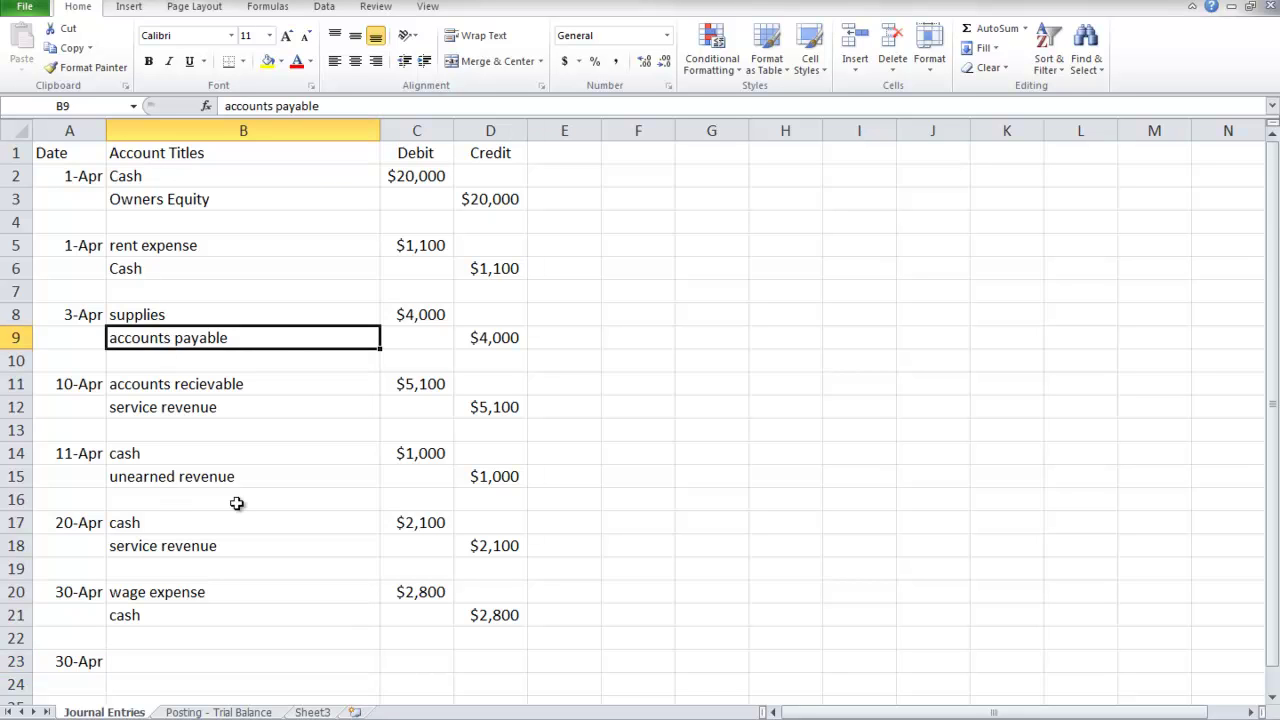
key(ctrl+c)
click(161, 659)
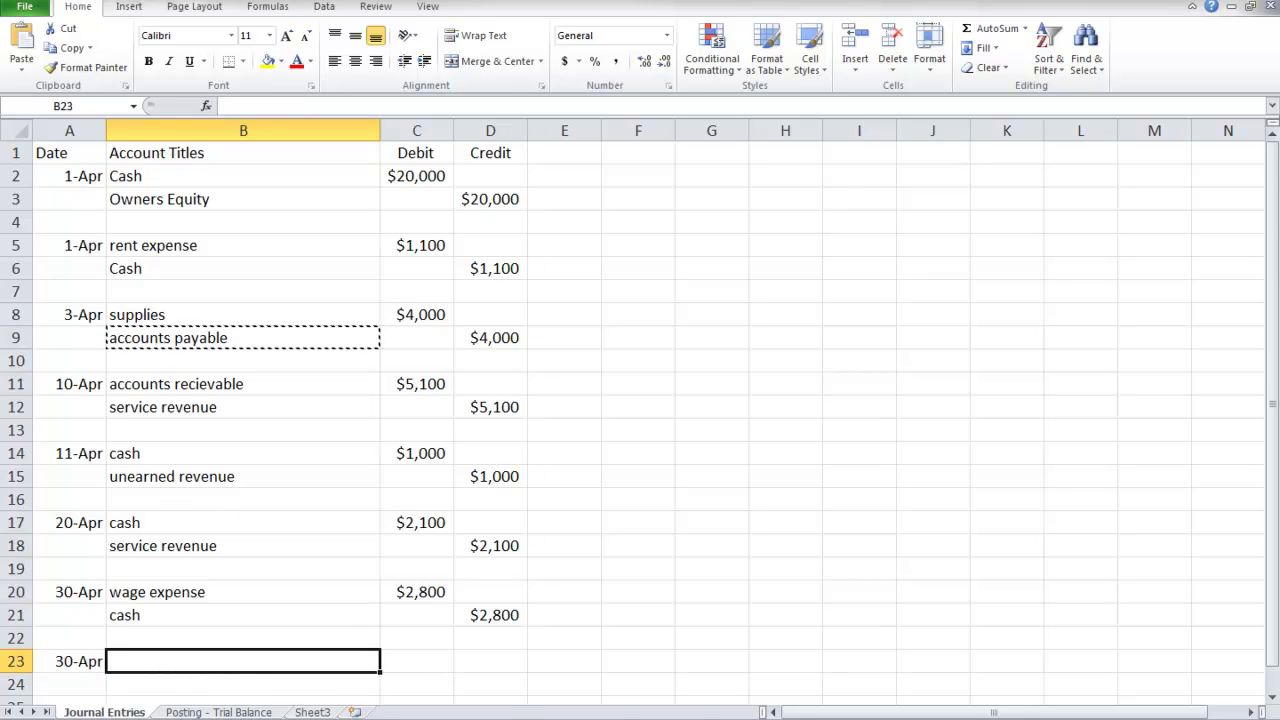
key(ctrl+v)
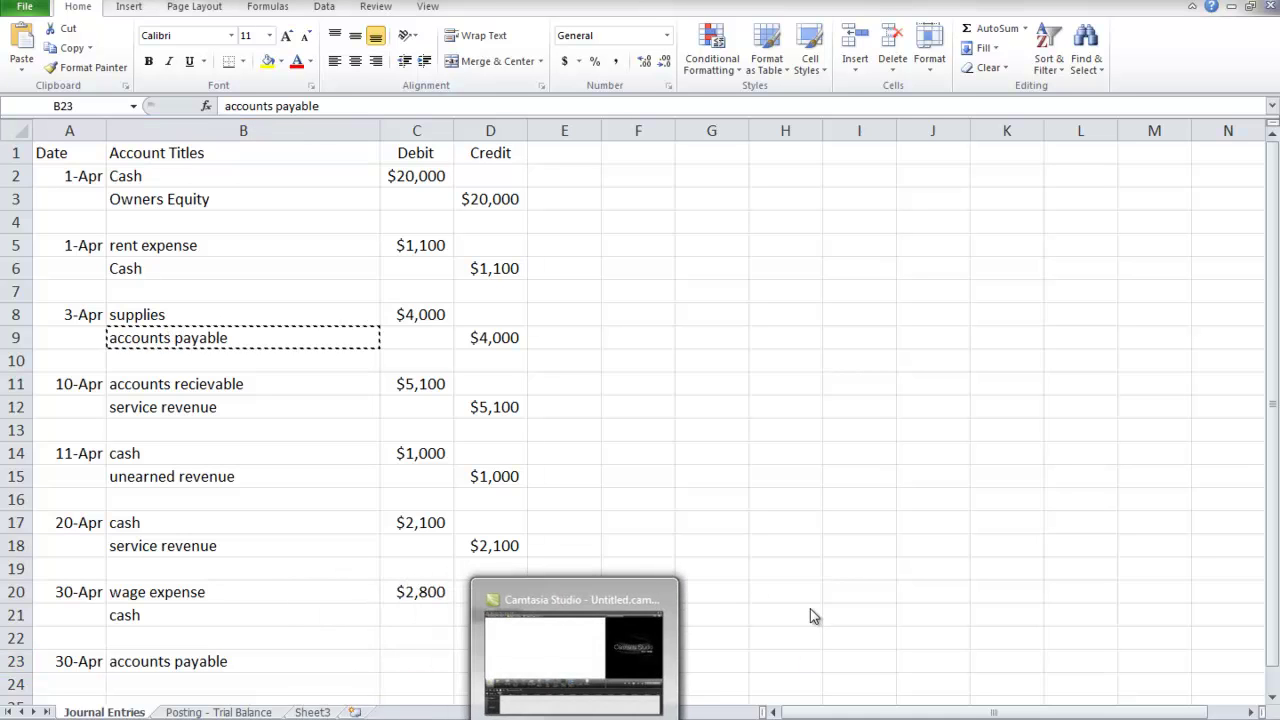
click(424, 663)
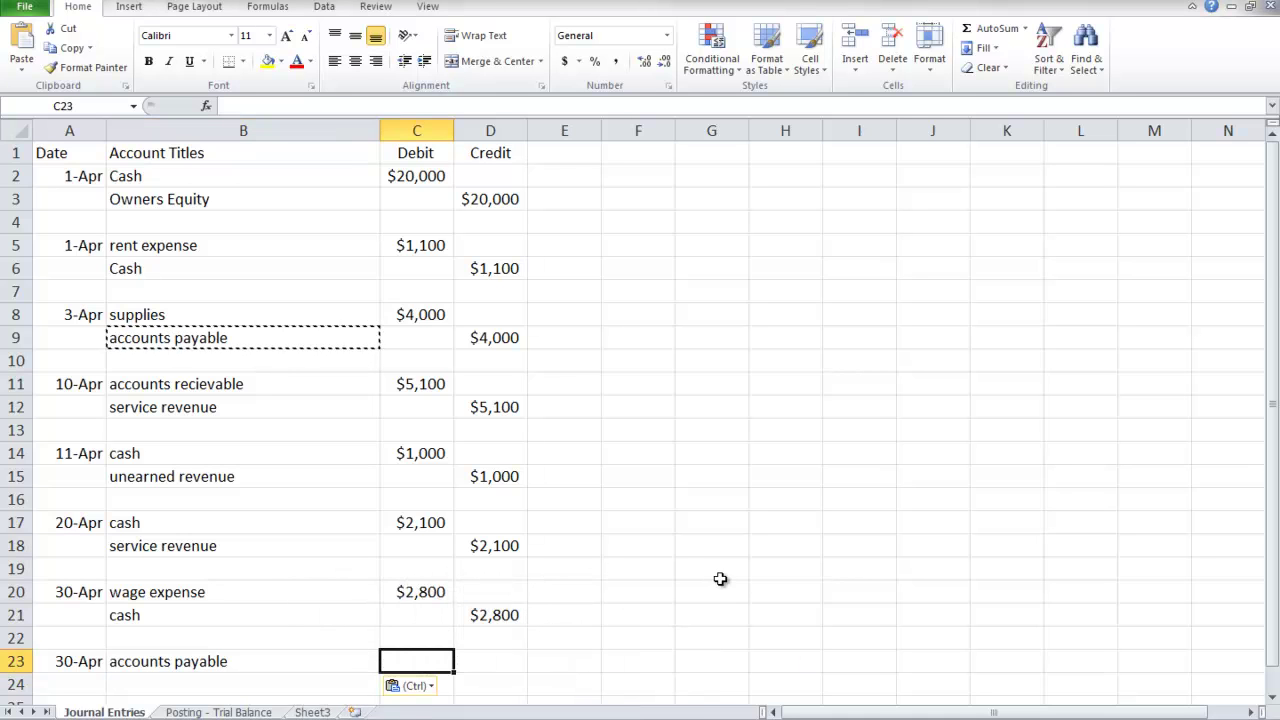
text($2,400)
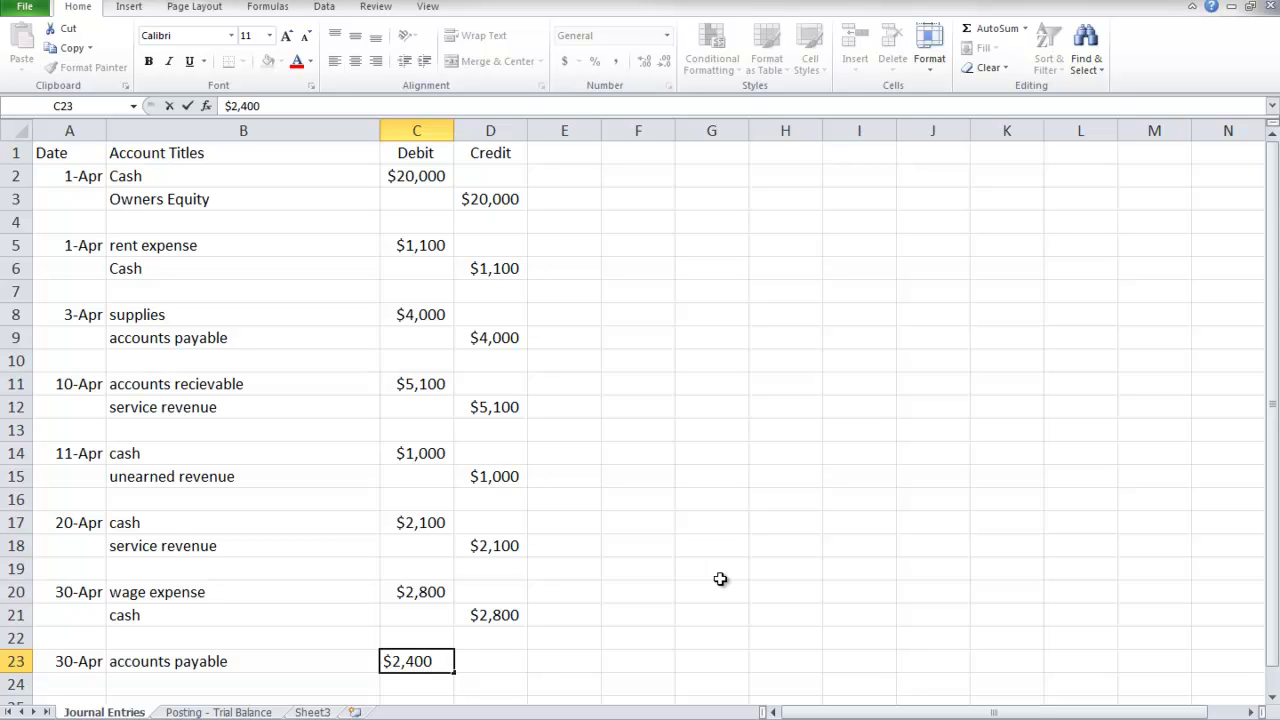
key(Return)
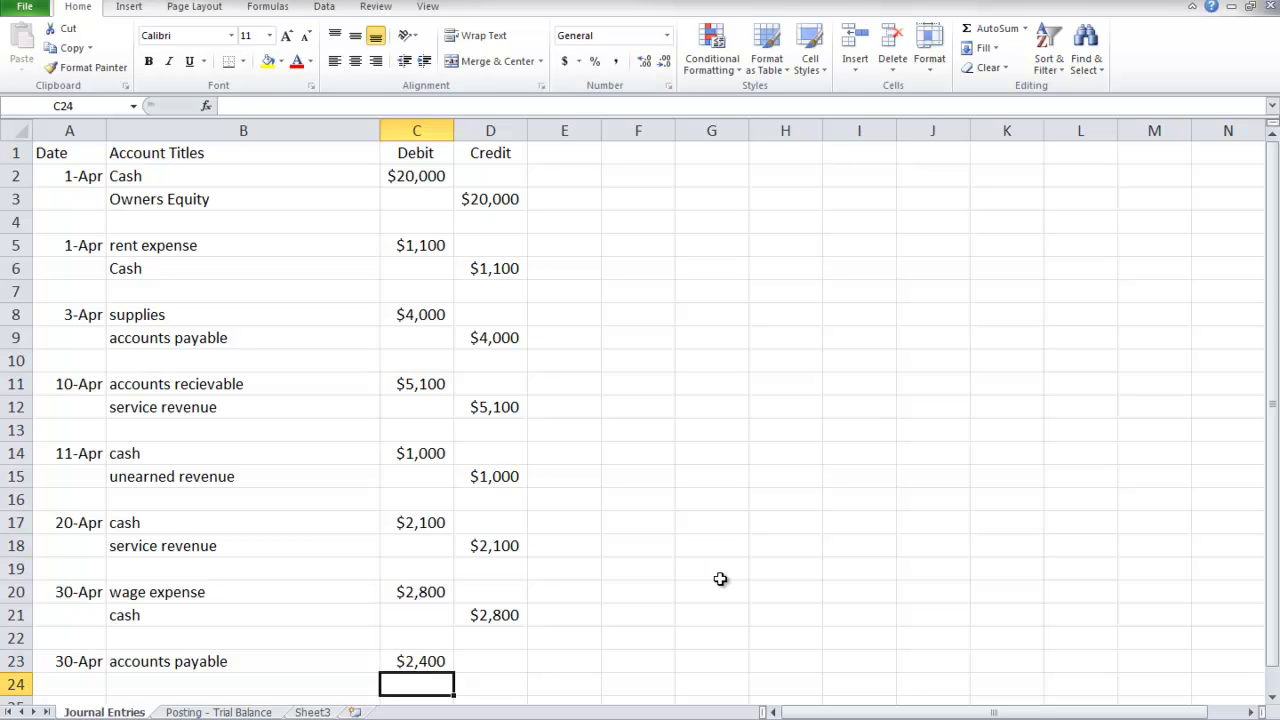
Complete the accounts payable journal entry in row 24 with cash credited $2,400.
key(Left)
text(cash)
key(Right)
key(Right)
text($2,400)
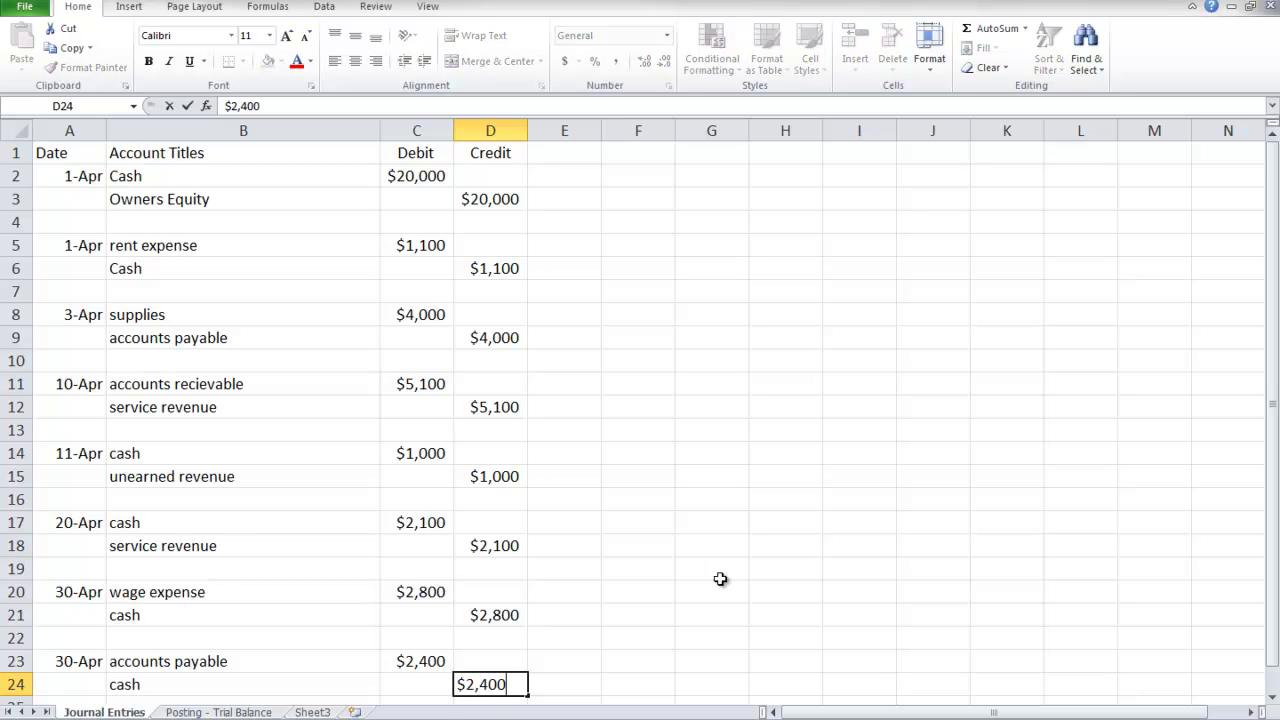
key(Return)
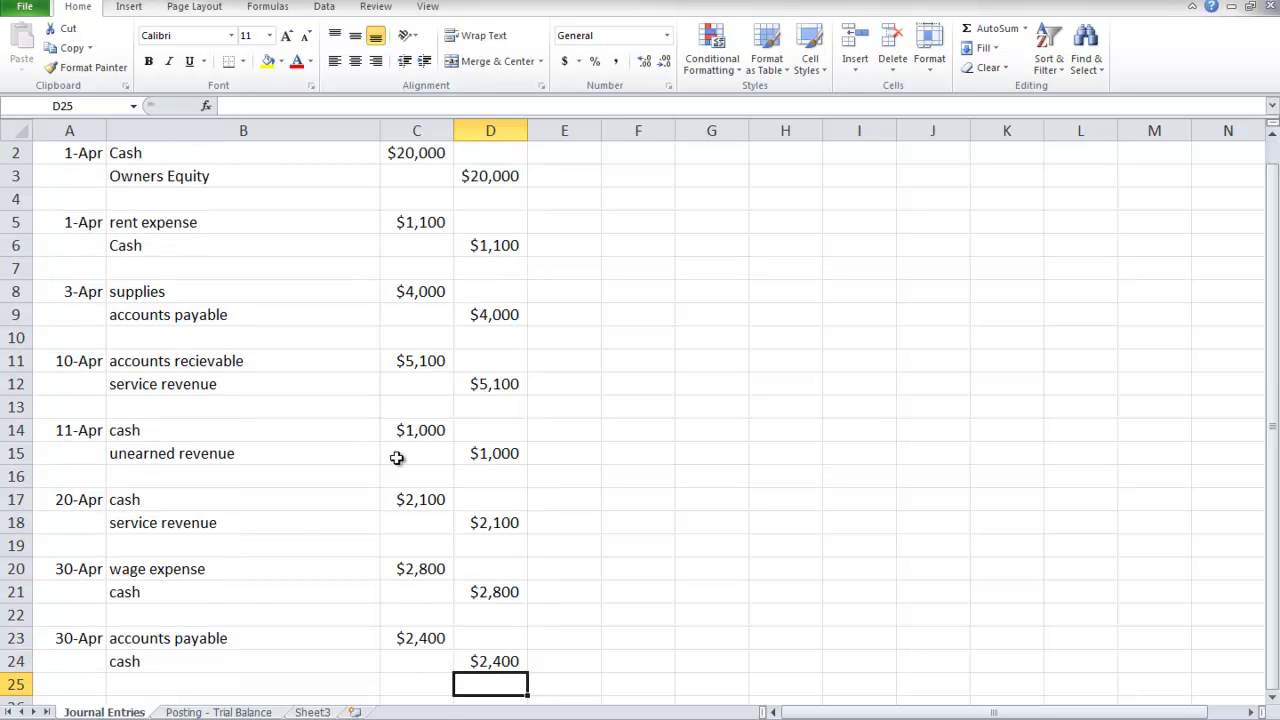
Post a $2,400 credit dated 4/30 to the Cash ledger in row 8 of the Posting - Trial Balance sheet.
click(203, 713)
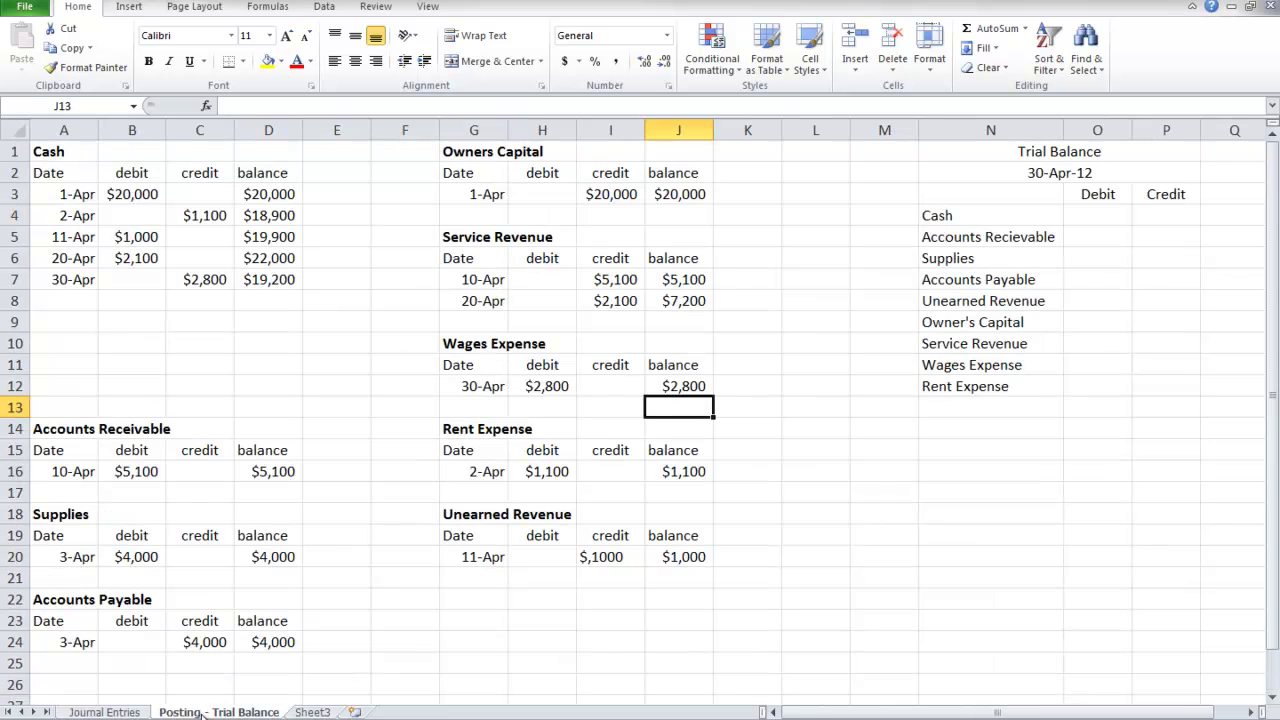
click(68, 299)
text(4/30)
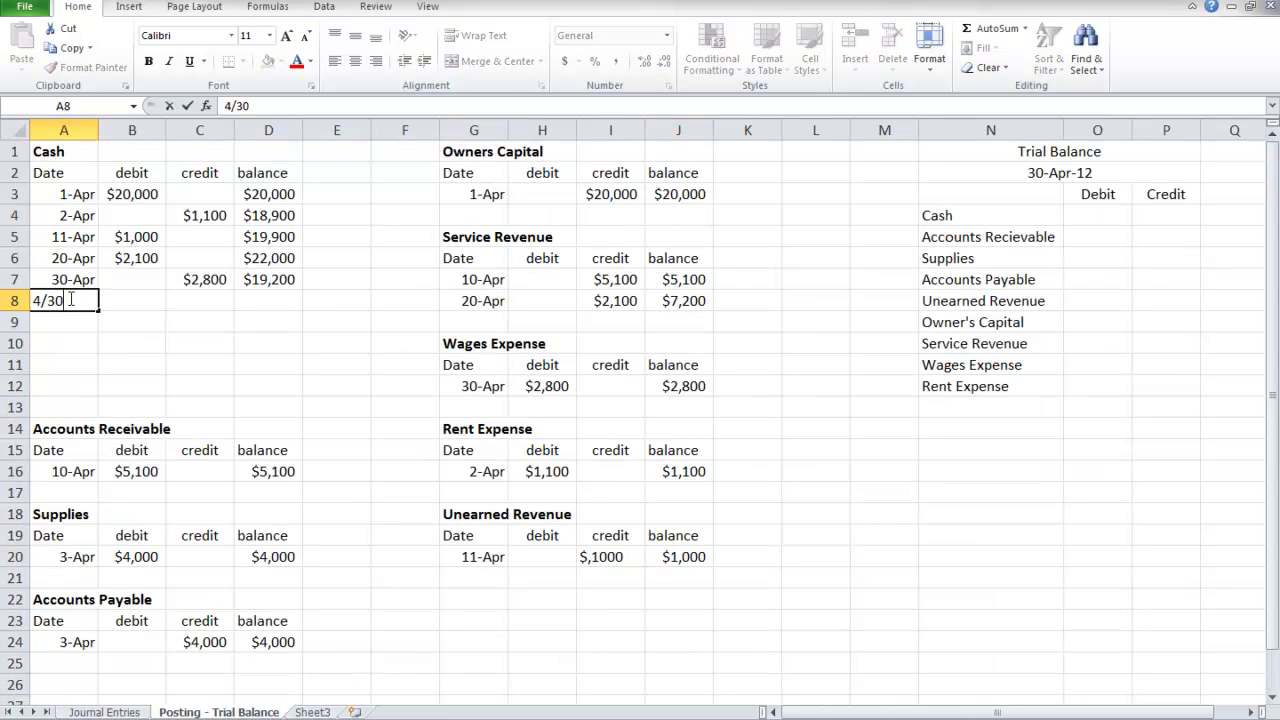
key(Tab)
key(Tab)
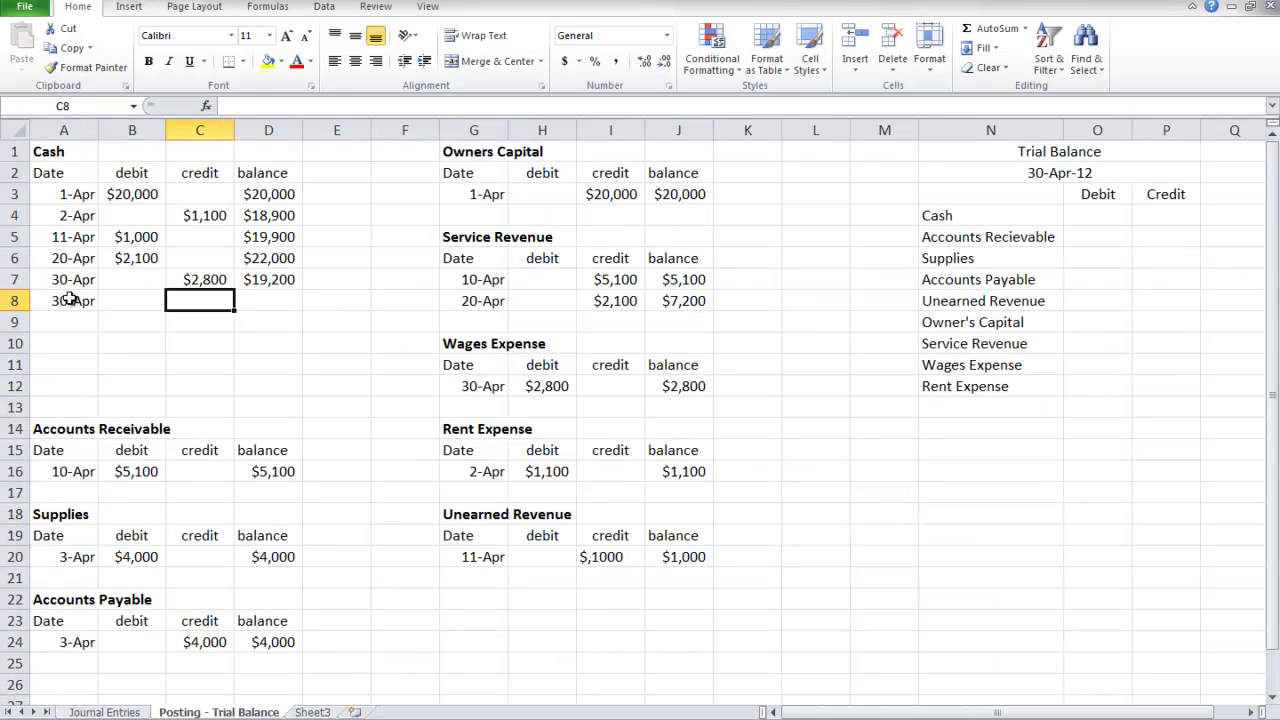
text($2,)
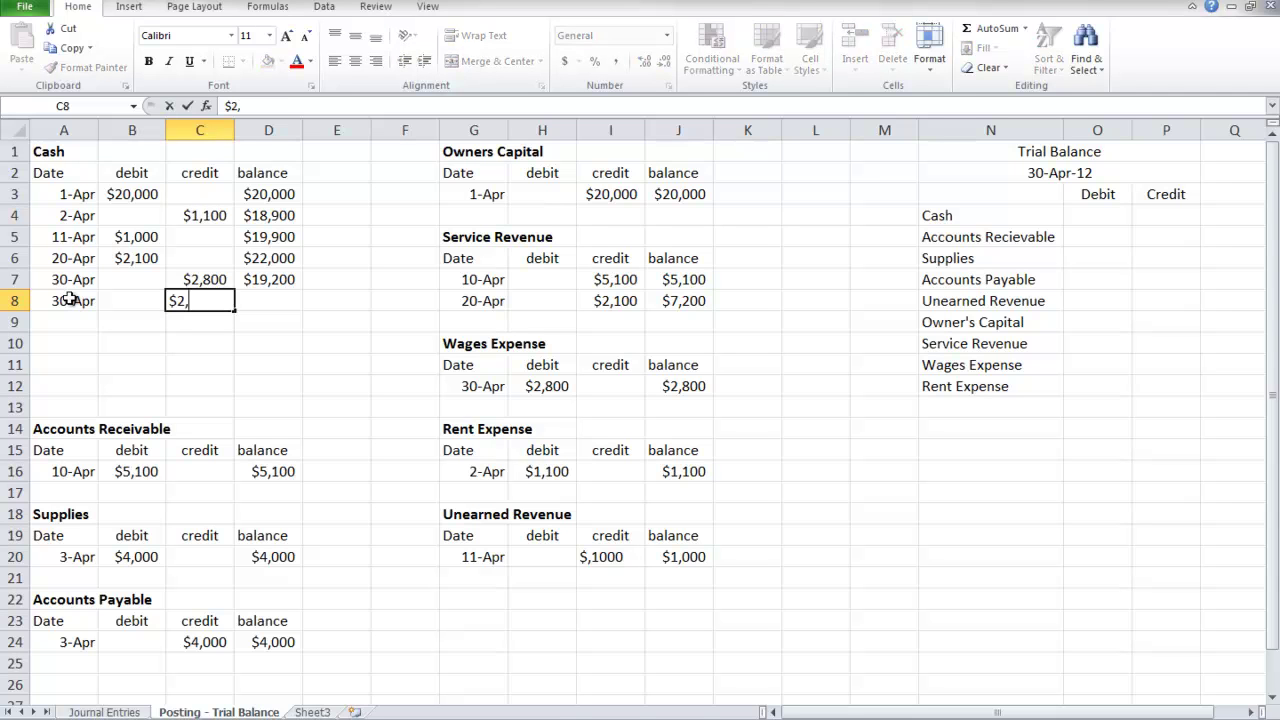
text(400)
key(Tab)
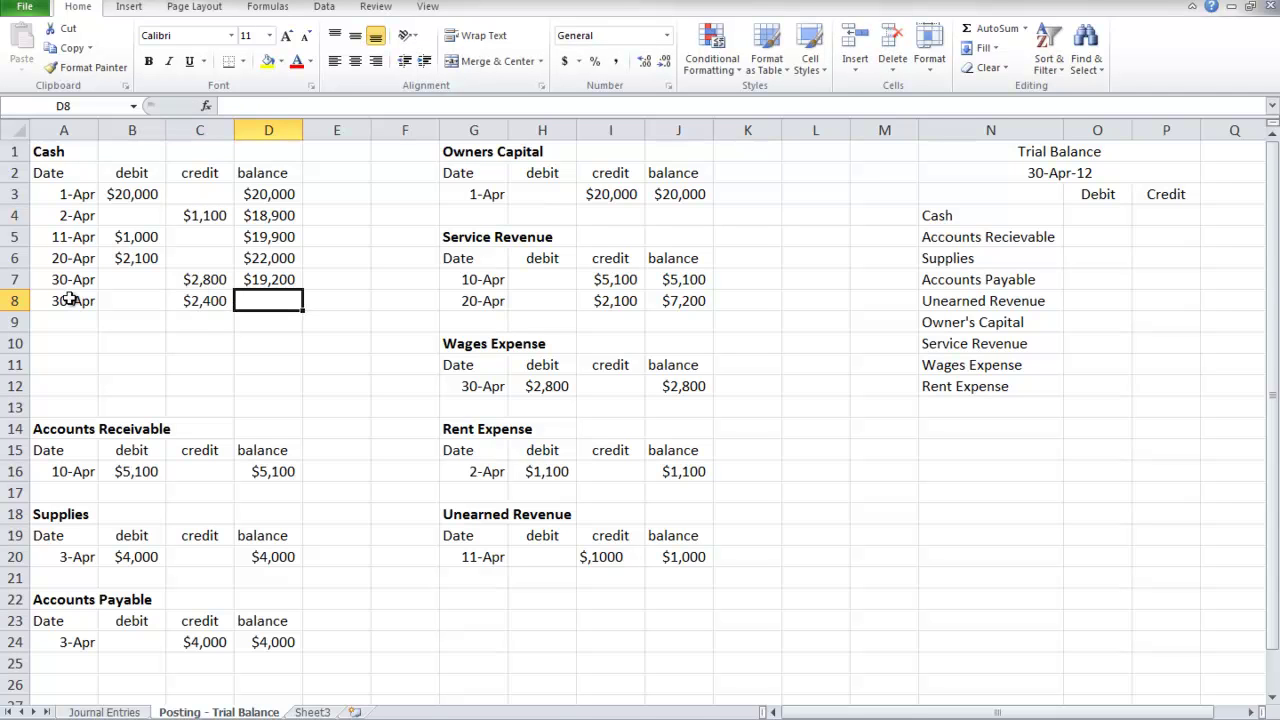
Calculate the Cash ledger's running balance in D8 as D7 minus C8.
text(=)
click(272, 279)
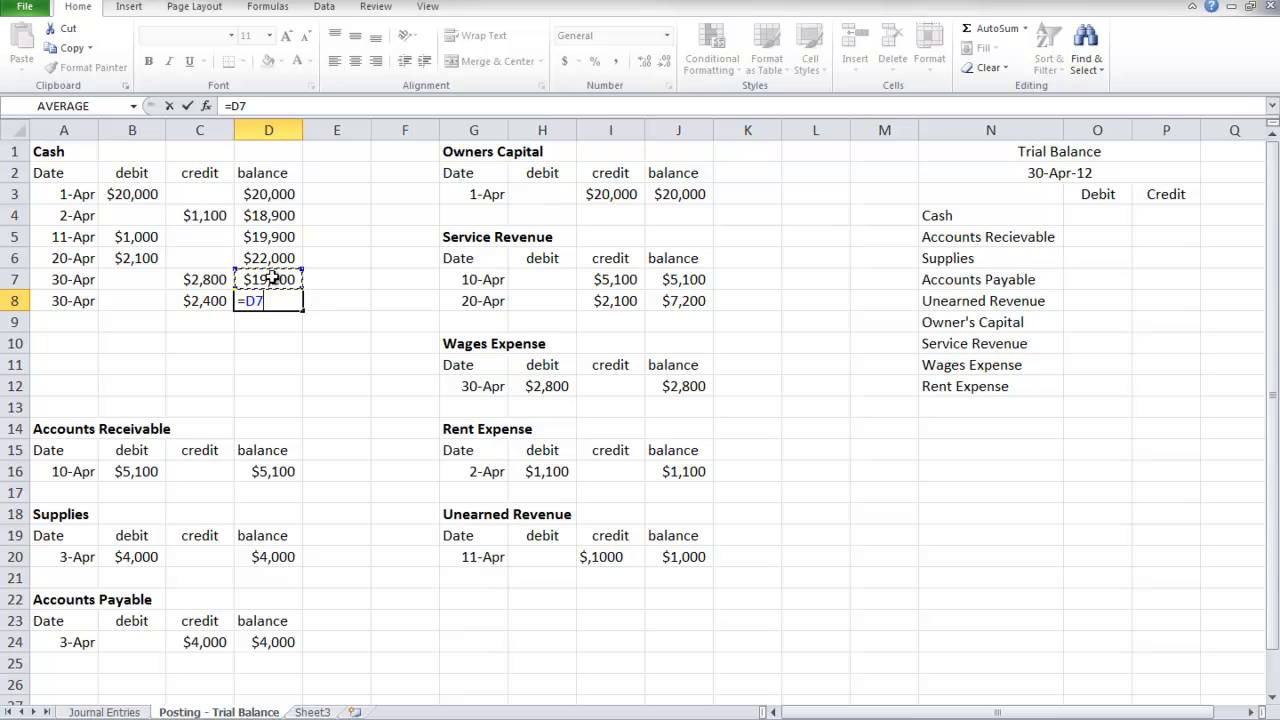
text(-)
click(190, 305)
key(Return)
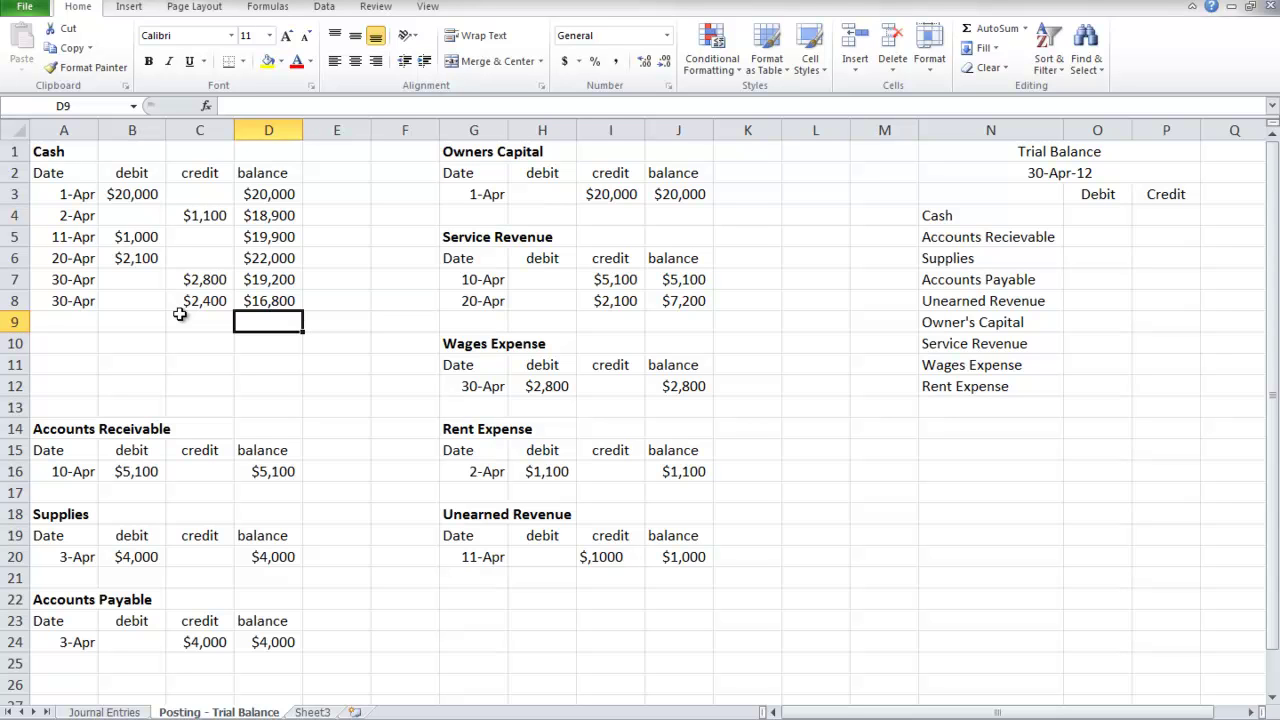
Post a $2,400 debit dated 4/30 to the Accounts Payable ledger in row 25.
click(74, 661)
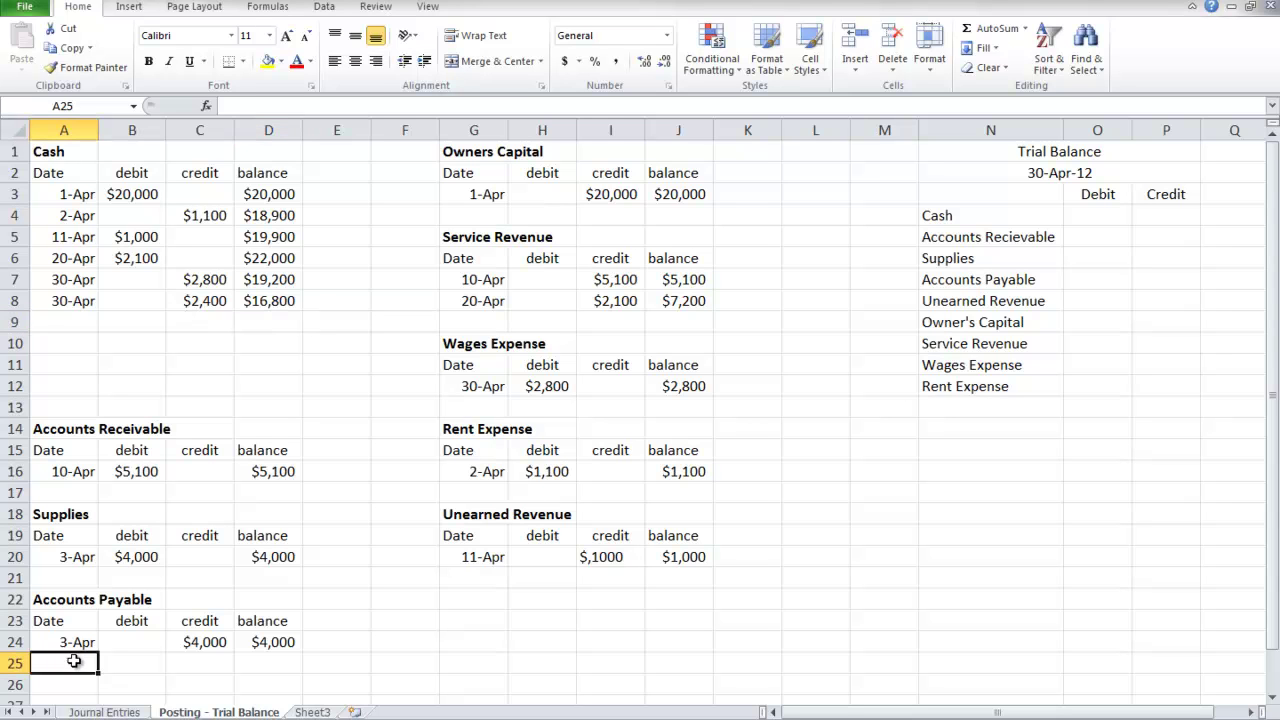
text(4/30)
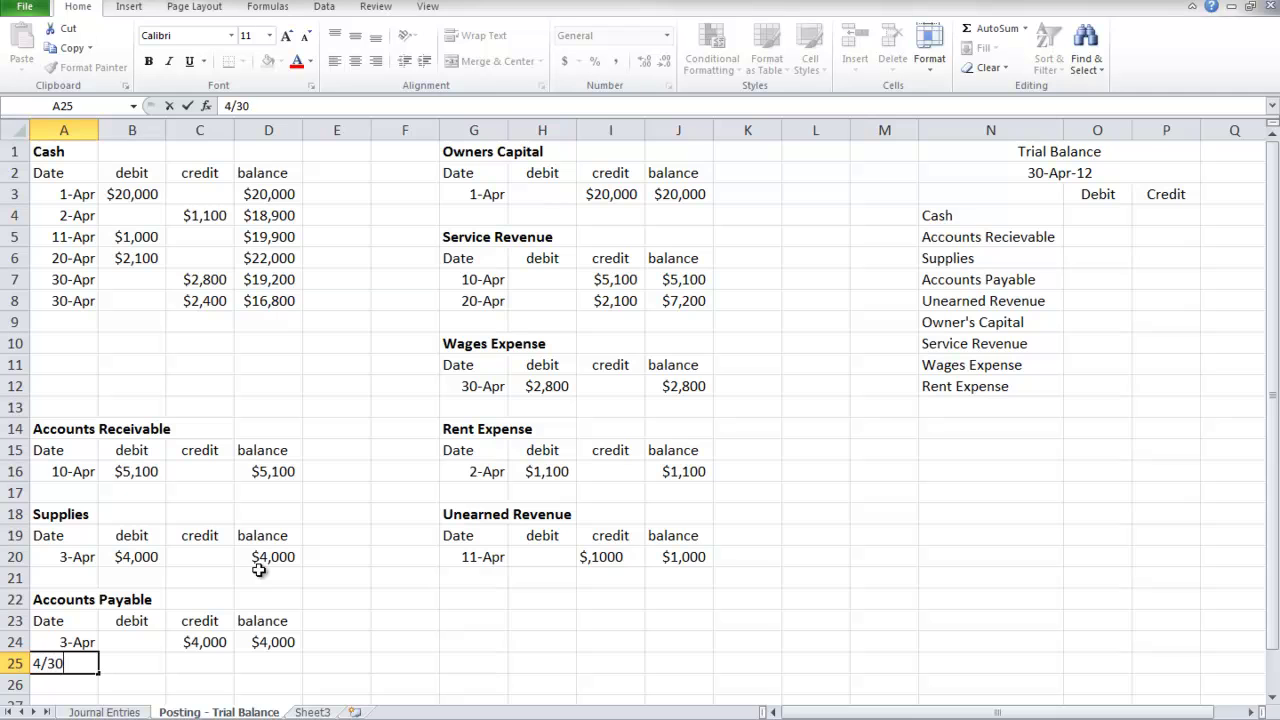
key(Tab)
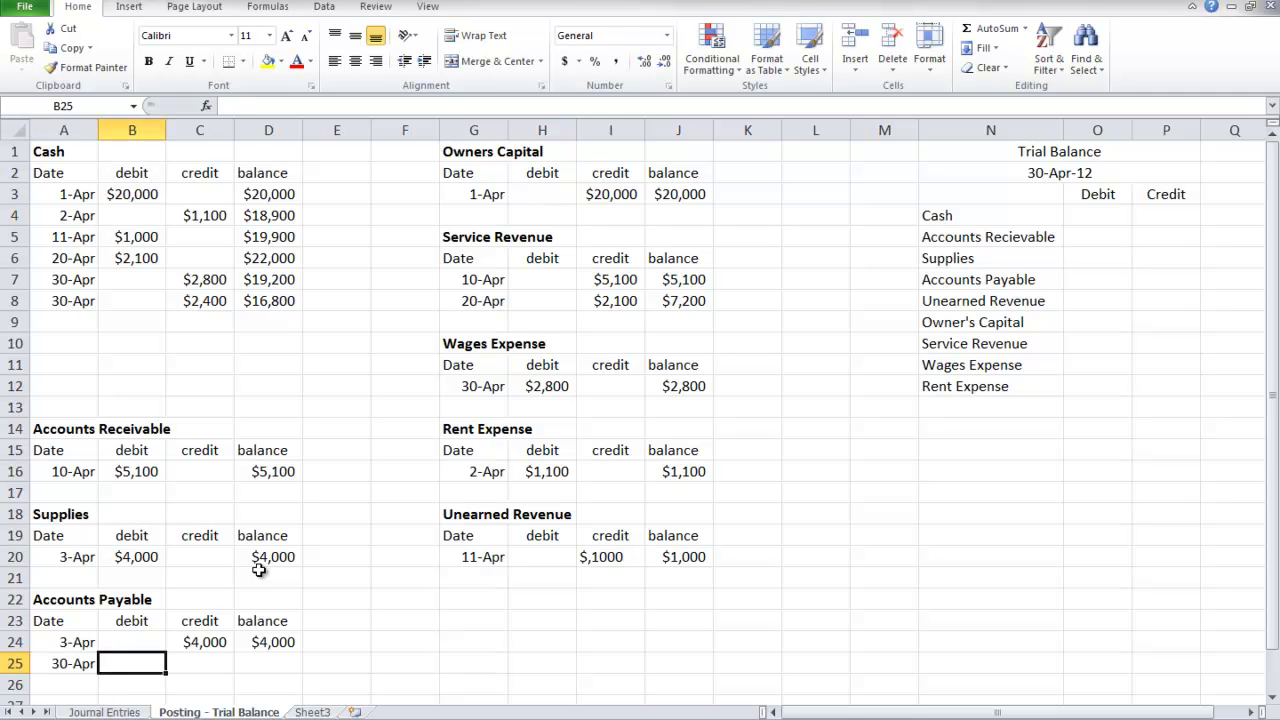
text($2,400)
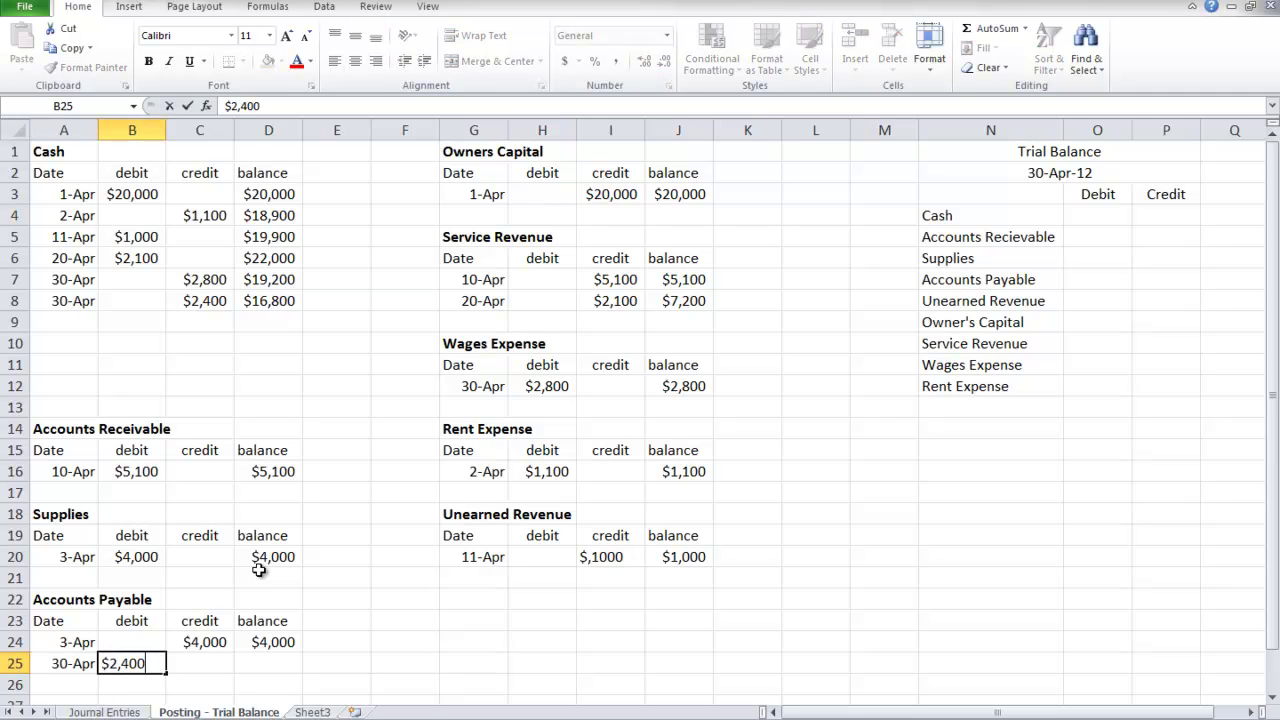
key(Tab)
key(Tab)
Calculate the Accounts Payable running balance in D25 as D24 minus B25.
text(=)
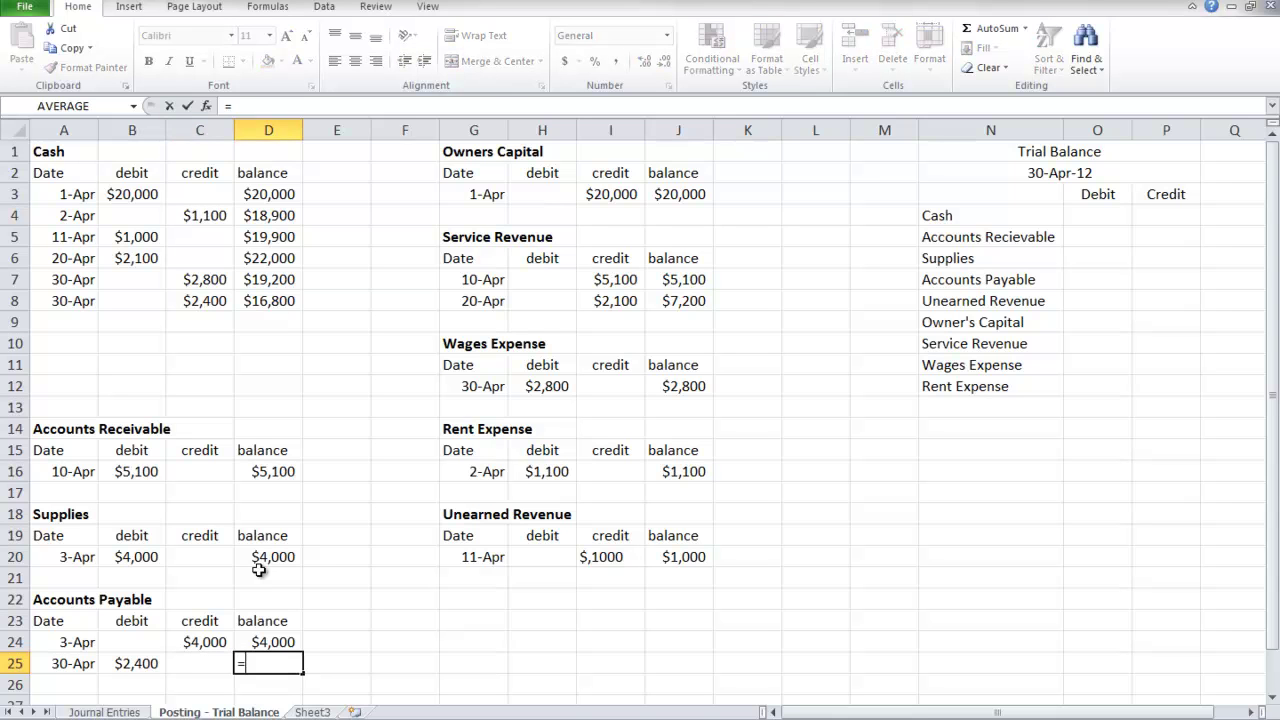
click(280, 640)
text(-)
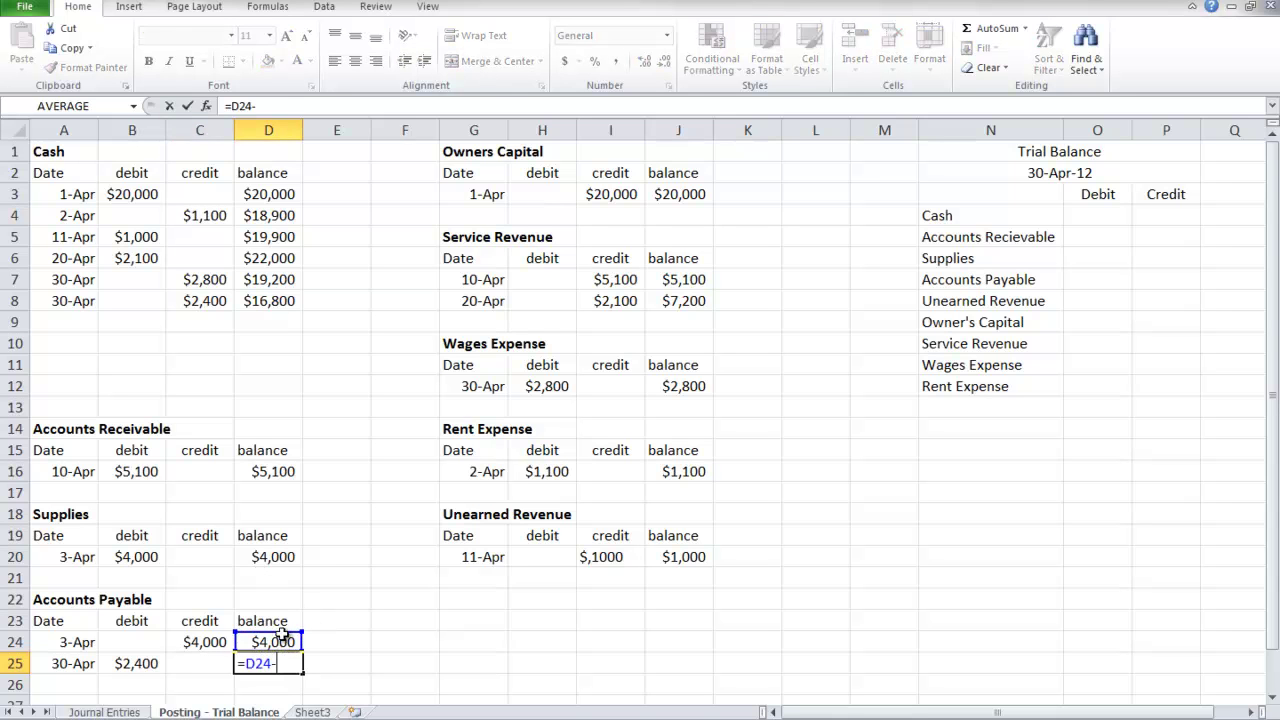
click(129, 663)
key(Return)
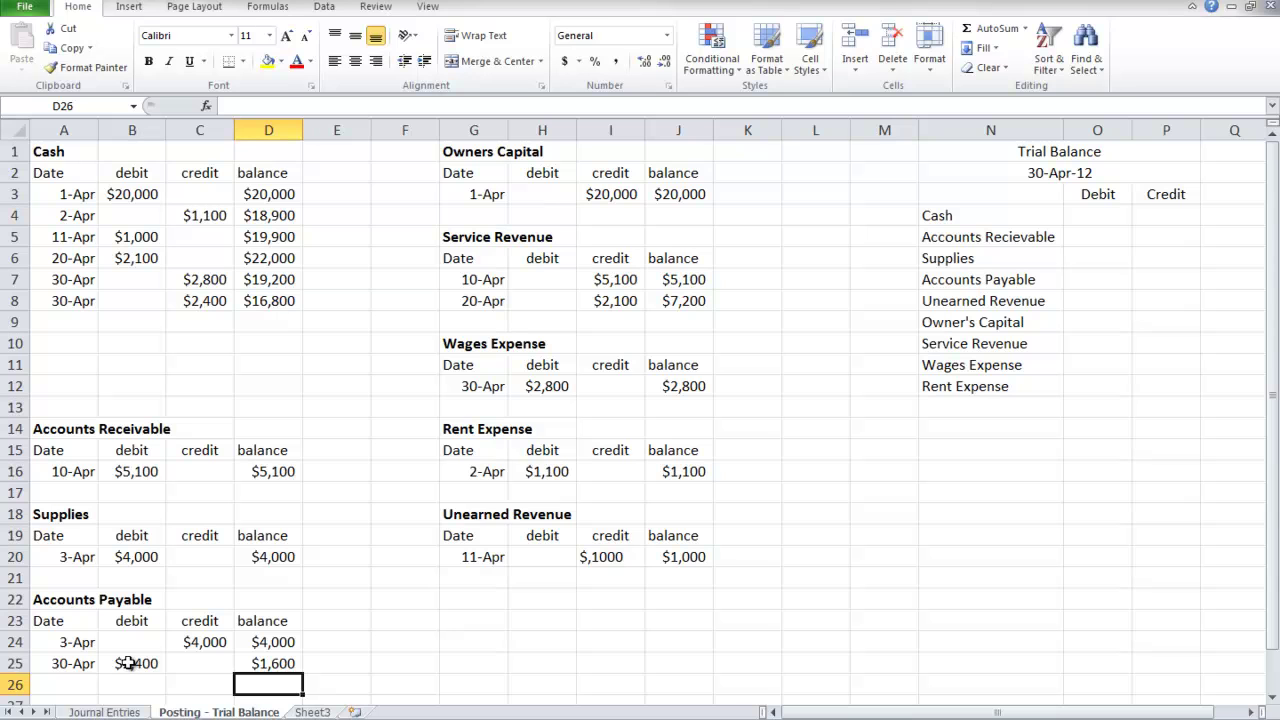
click(283, 664)
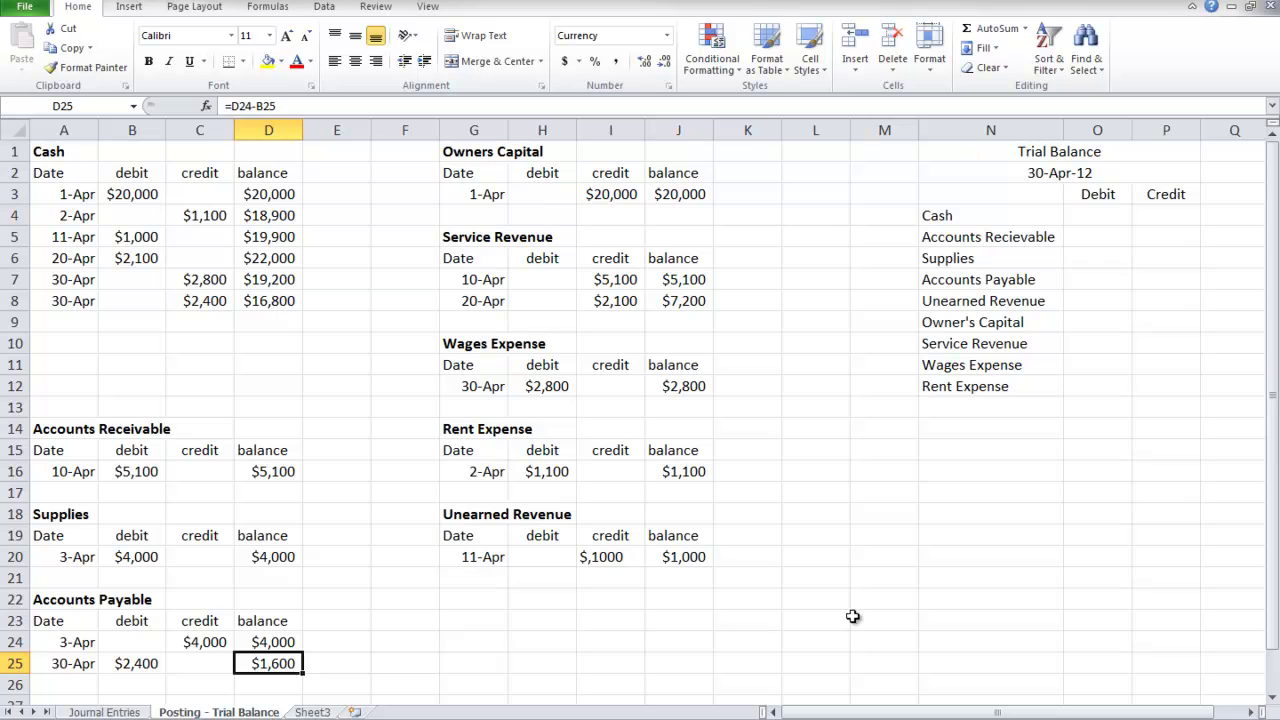
Enter $16,800 as the Cash debit in O4 of the trial balance.
click(1086, 218)
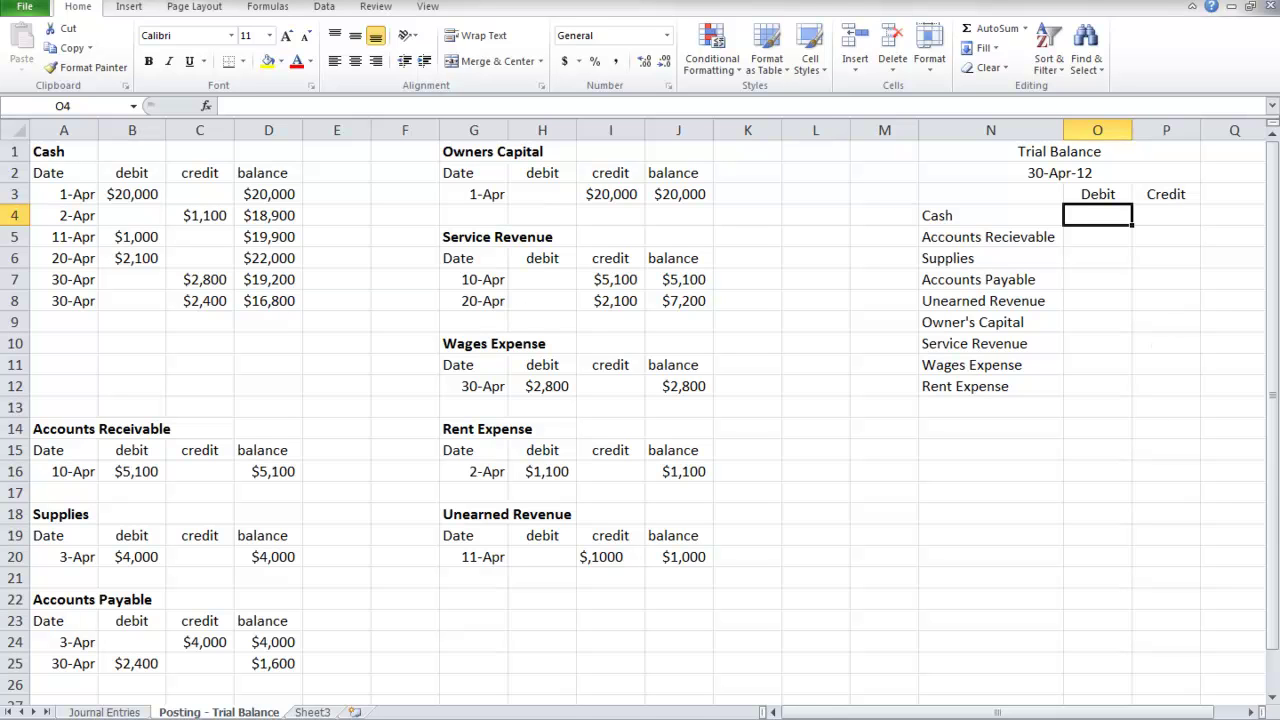
text(=)
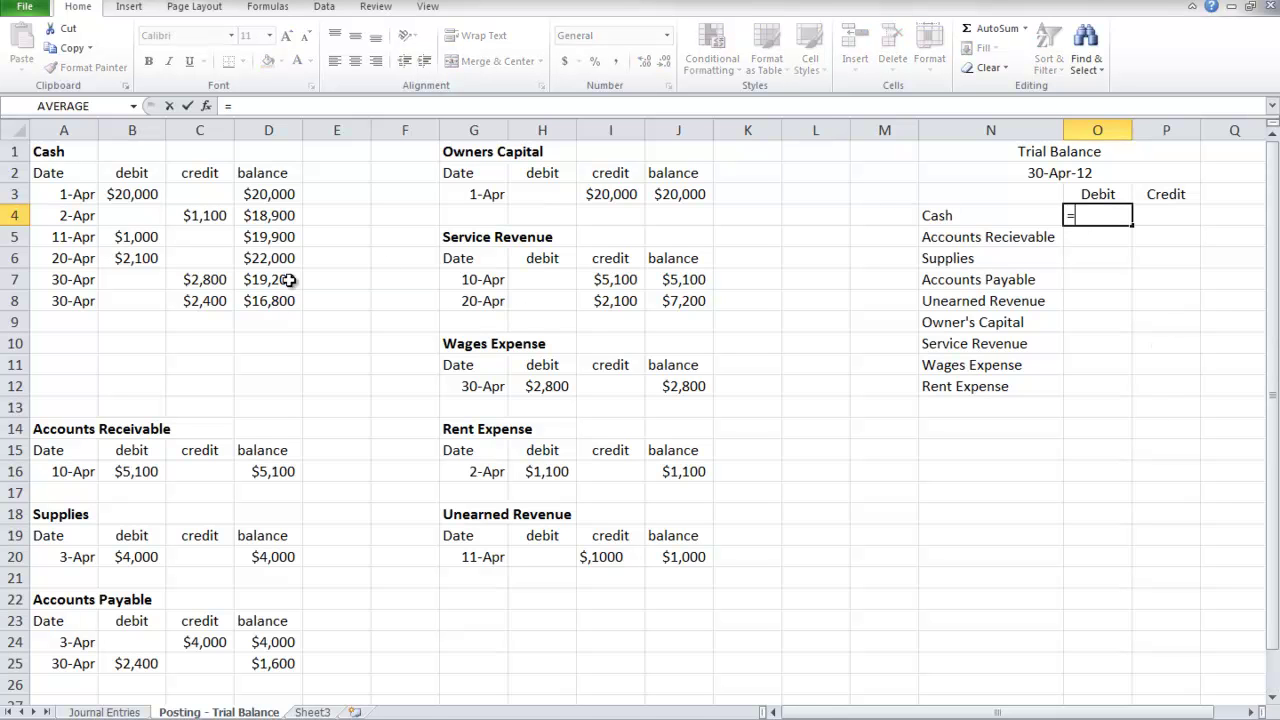
key(BackSpace)
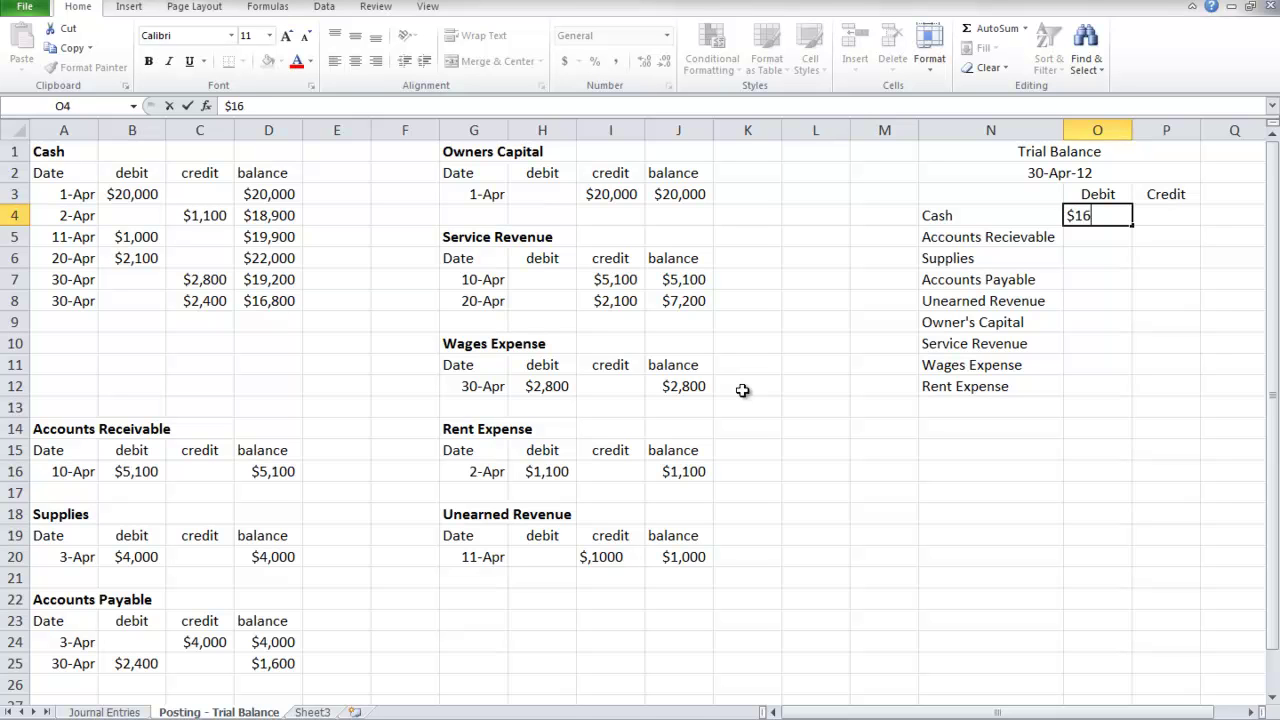
text($16,800)
key(Return)
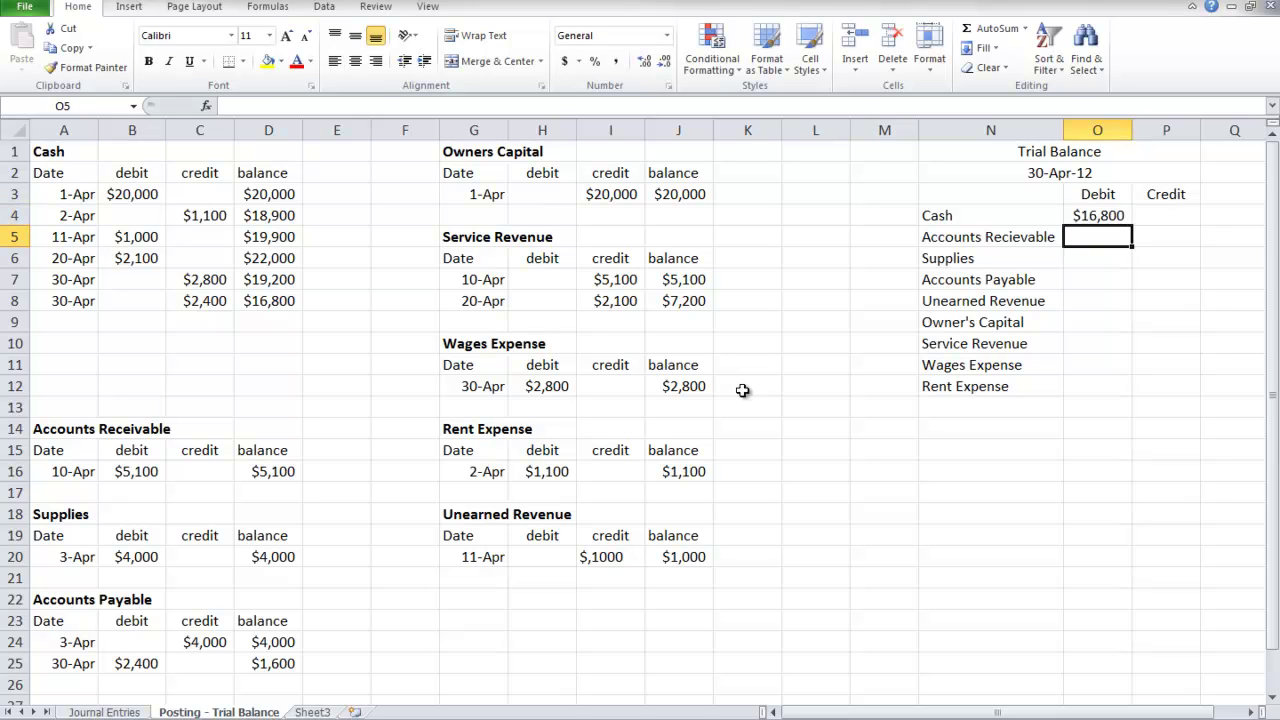
Link the trial balance debits for Accounts Receivable in O5 to D16 and for Supplies in O6 to D20.
text(=)
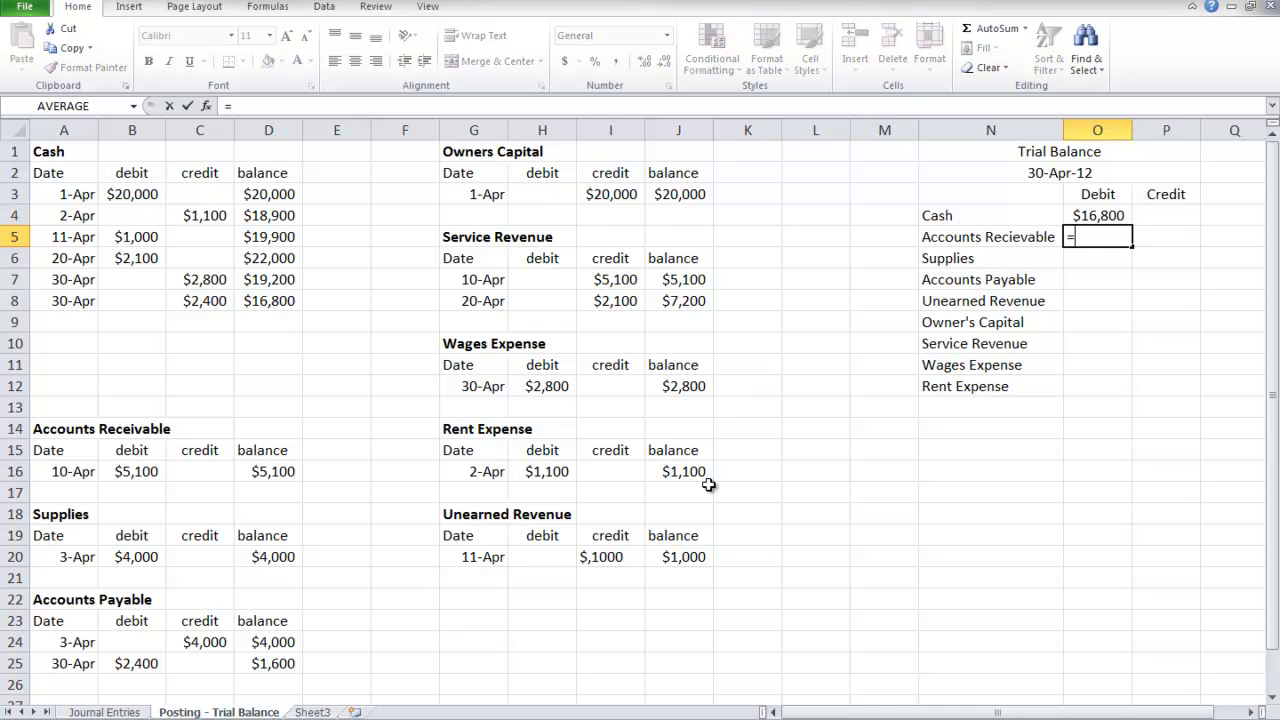
click(271, 467)
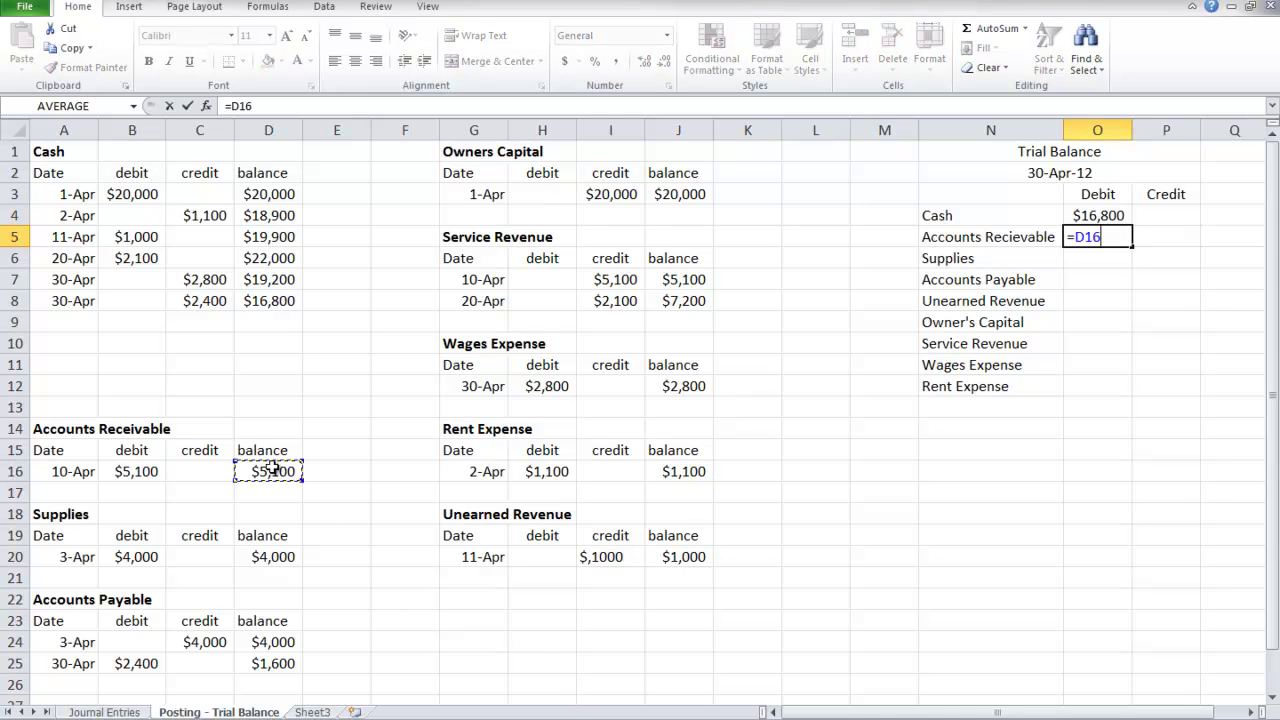
key(Return)
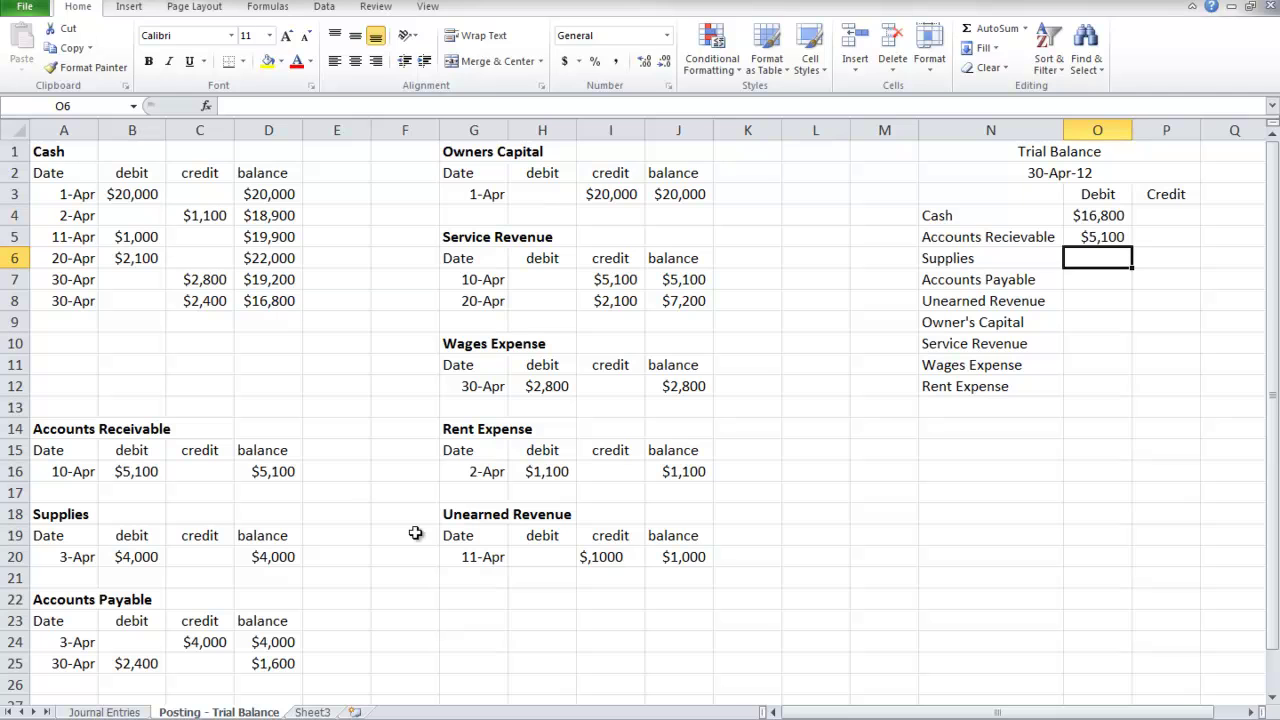
text(=)
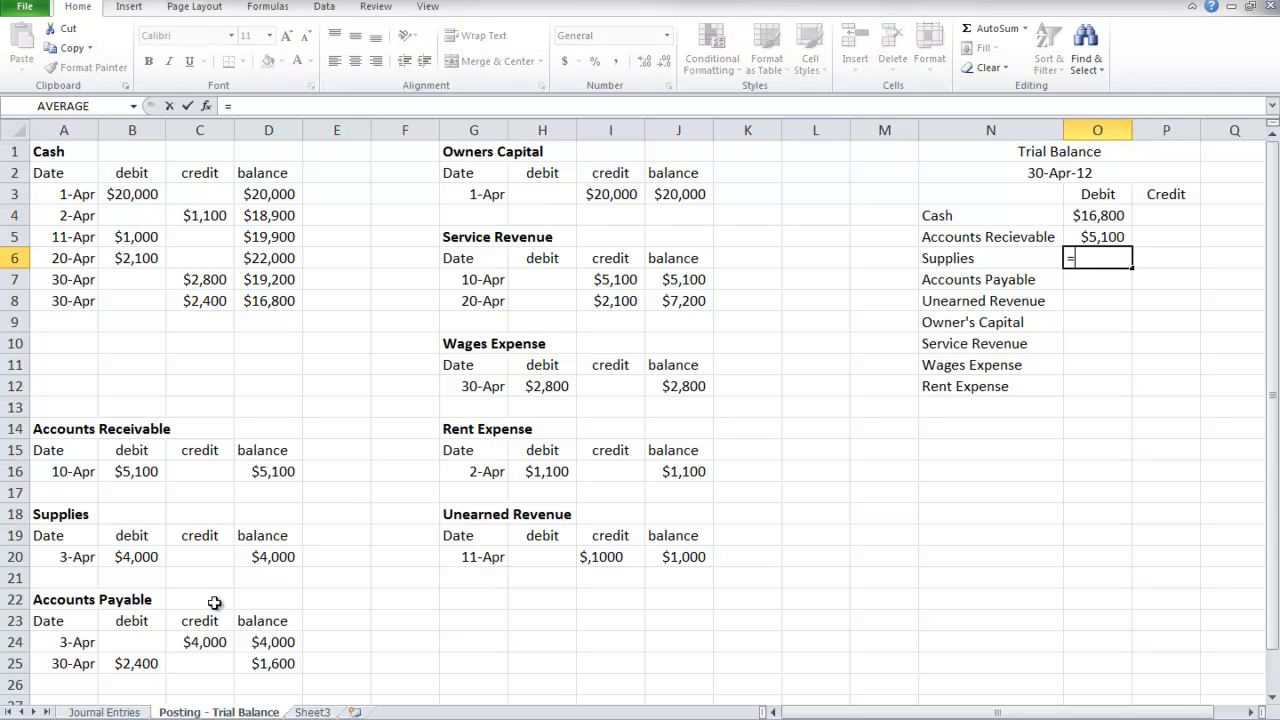
click(242, 558)
key(Return)
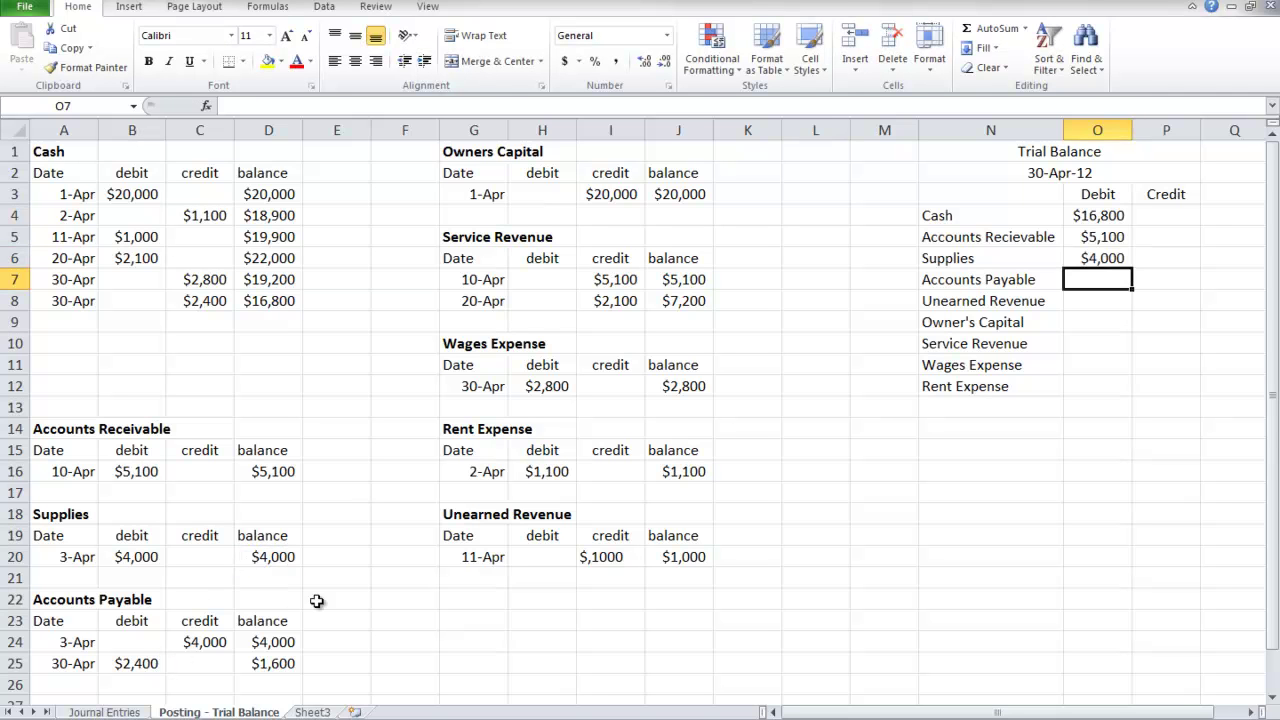
Link the trial balance credits for Accounts Payable in P7 to D25 and for Unearned Revenue in P8 to J20.
click(1157, 283)
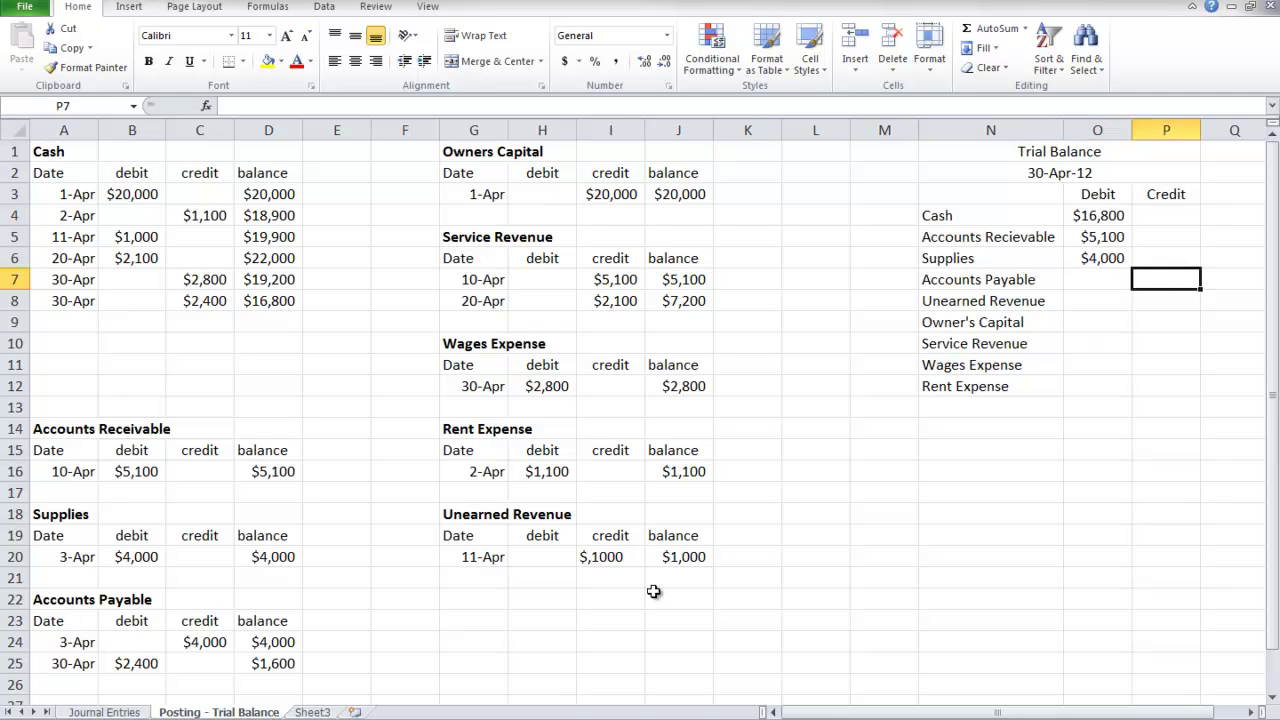
text(=)
click(263, 665)
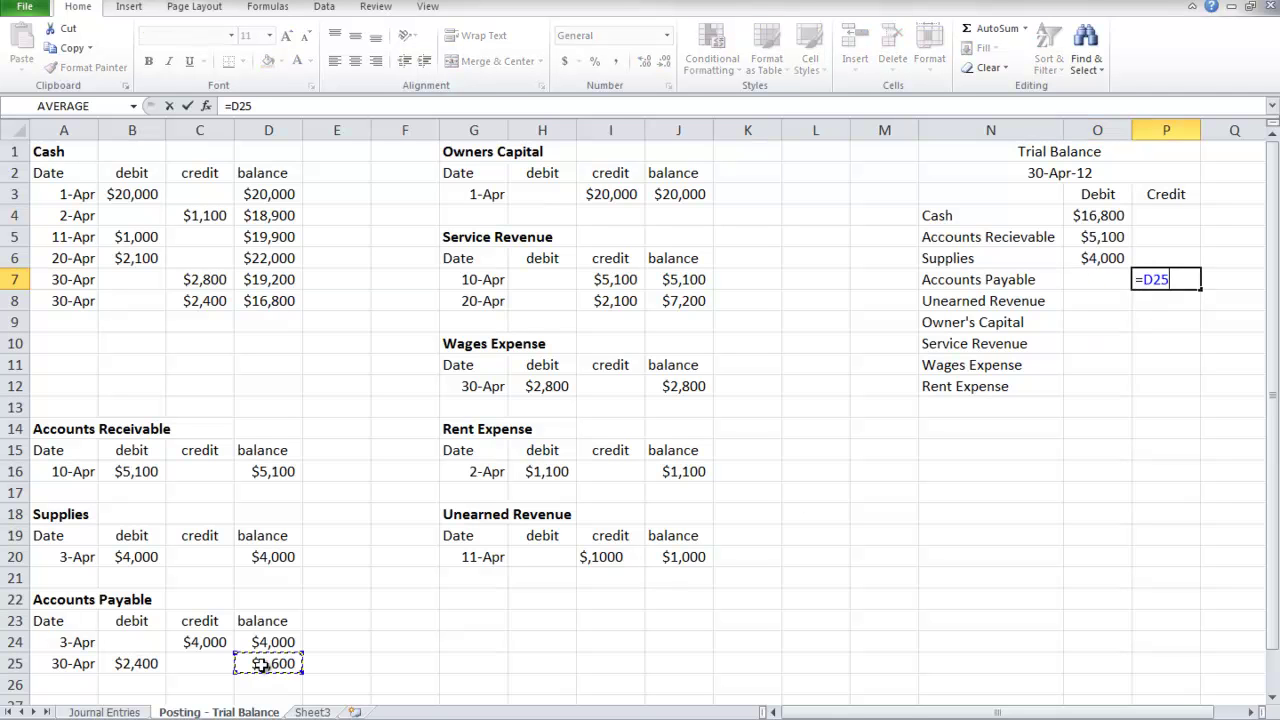
key(Return)
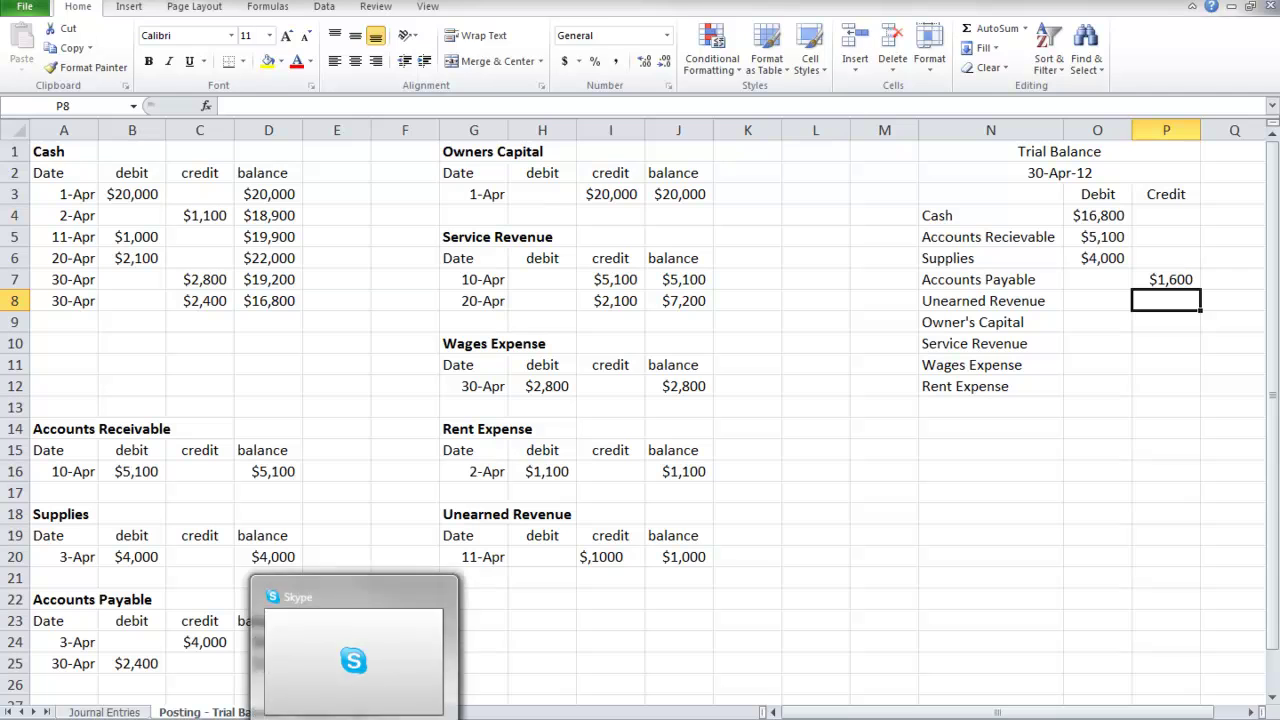
text(=)
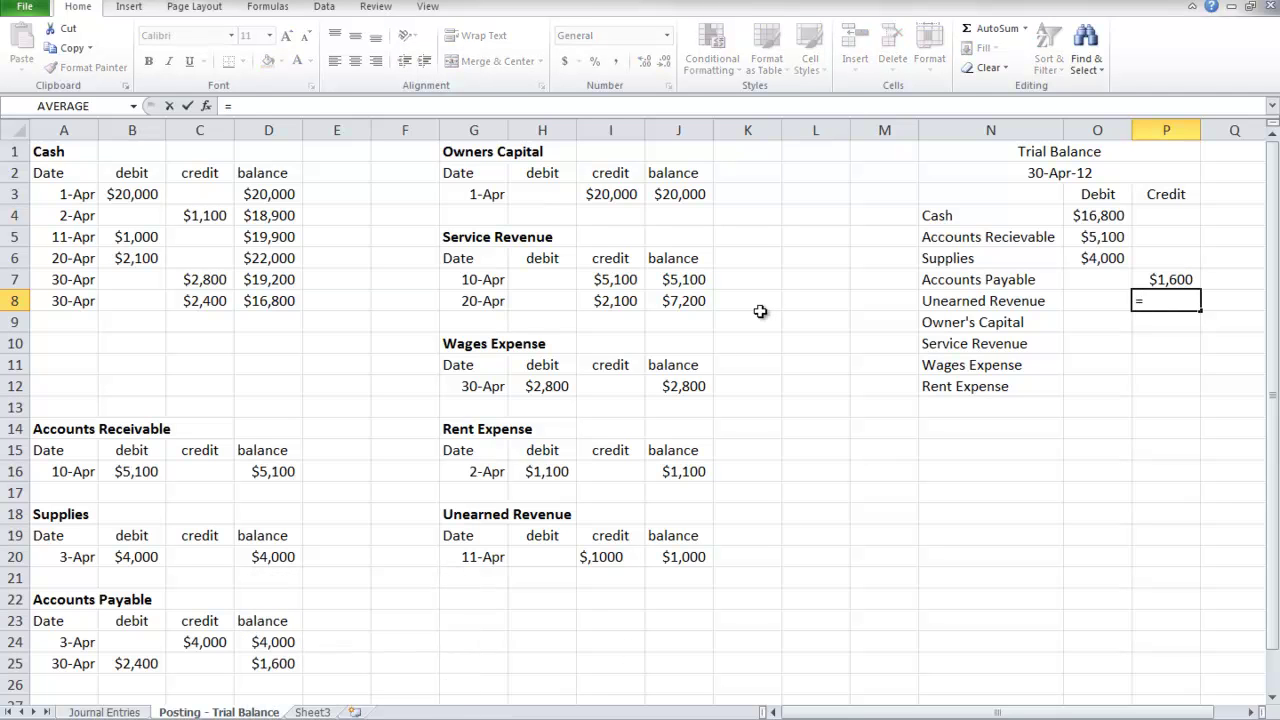
click(688, 556)
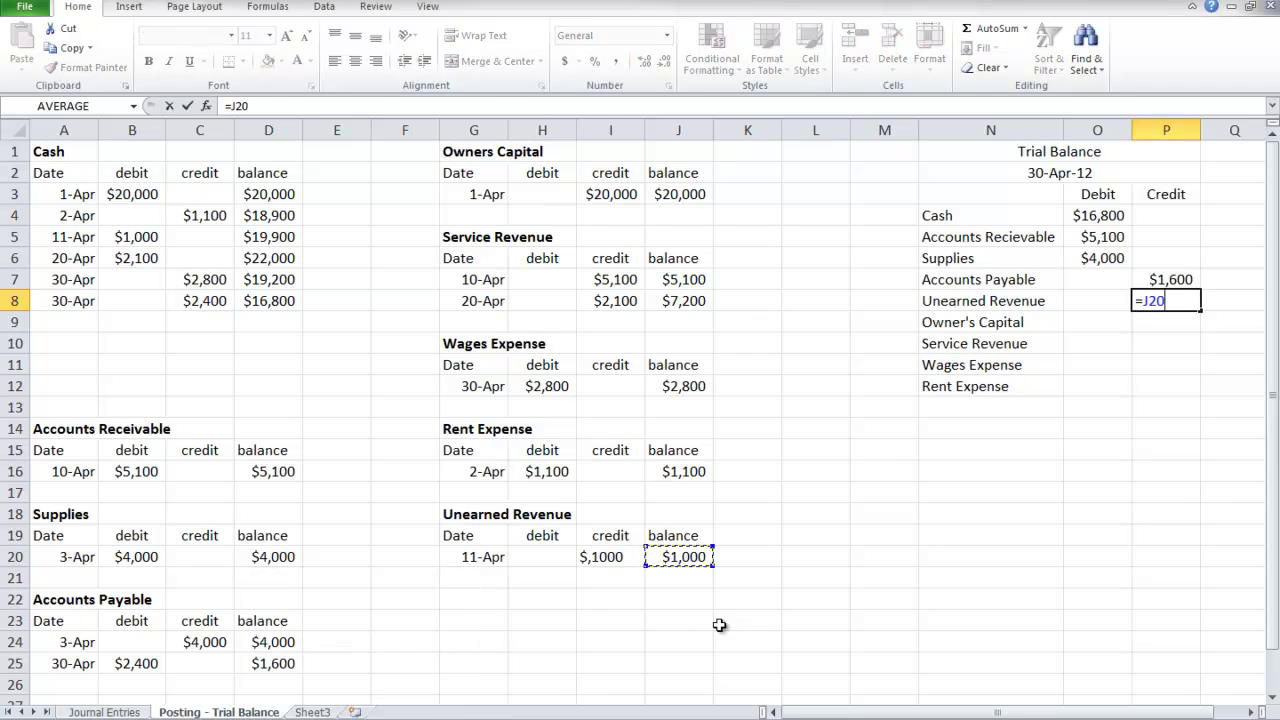
key(Return)
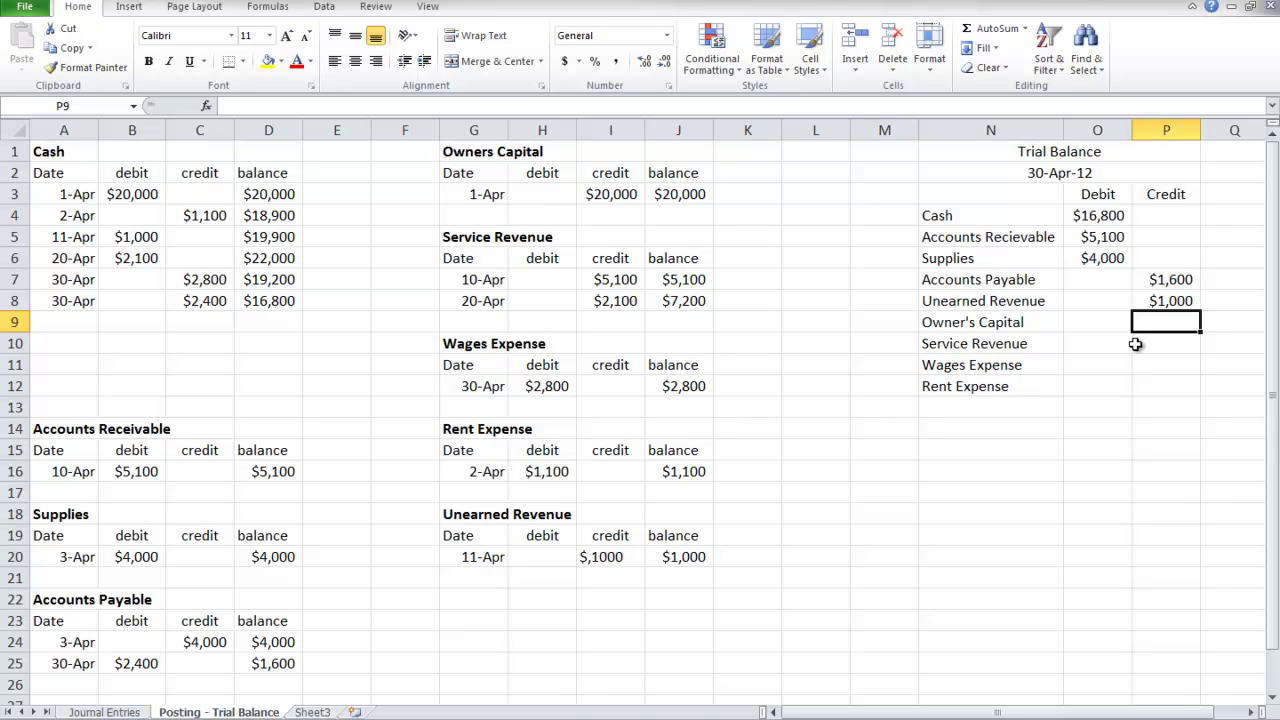
Link the trial balance credits for Owner's Capital in P9 to J3 and for Service Revenue in P10 to J8.
text(=)
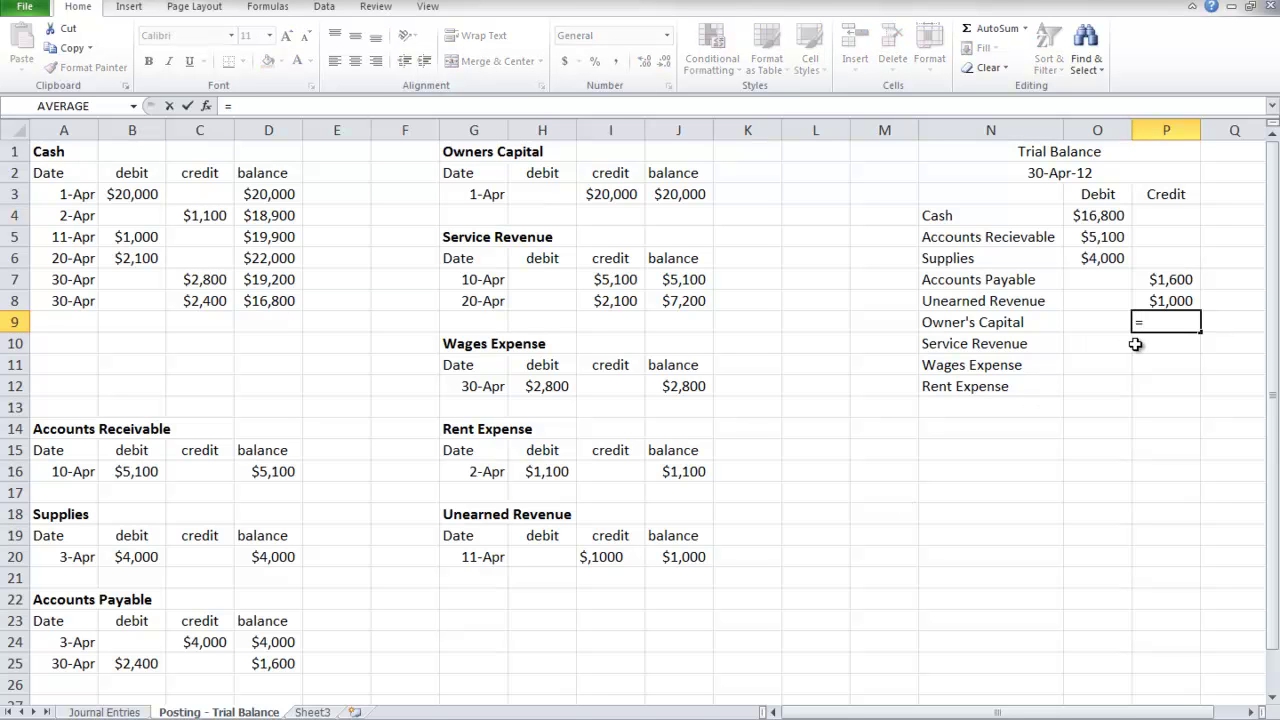
click(690, 195)
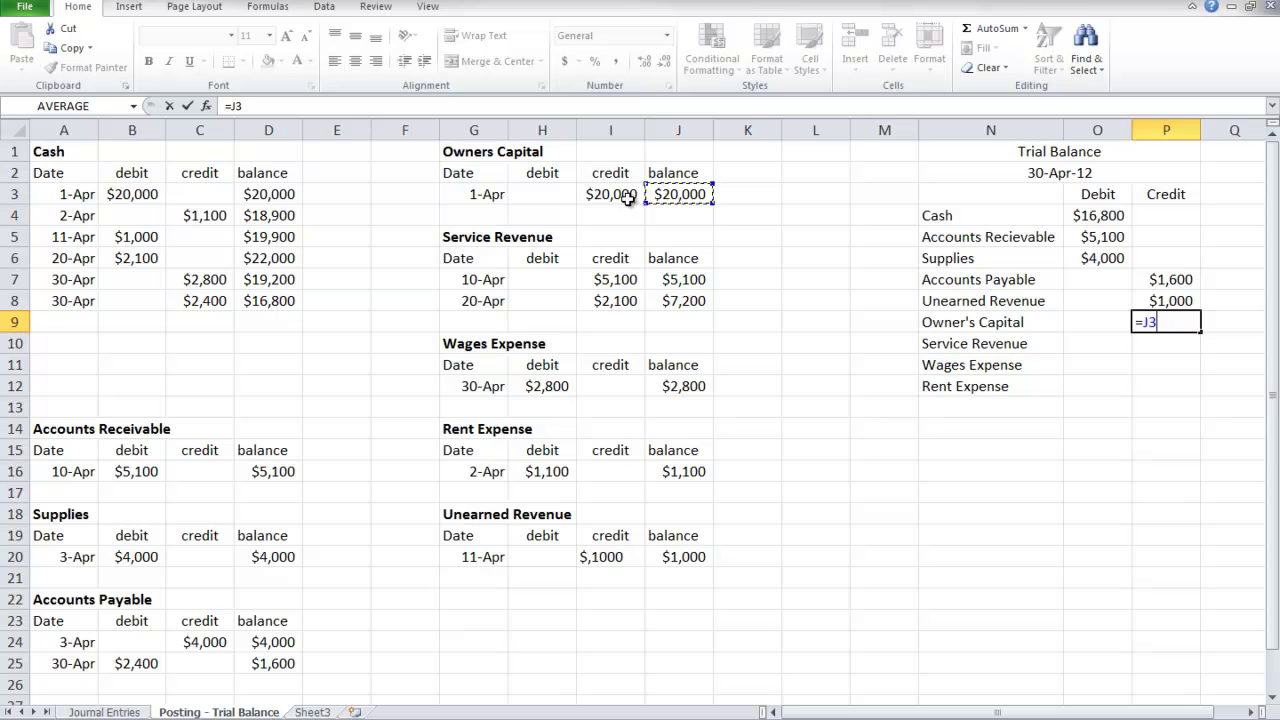
key(Return)
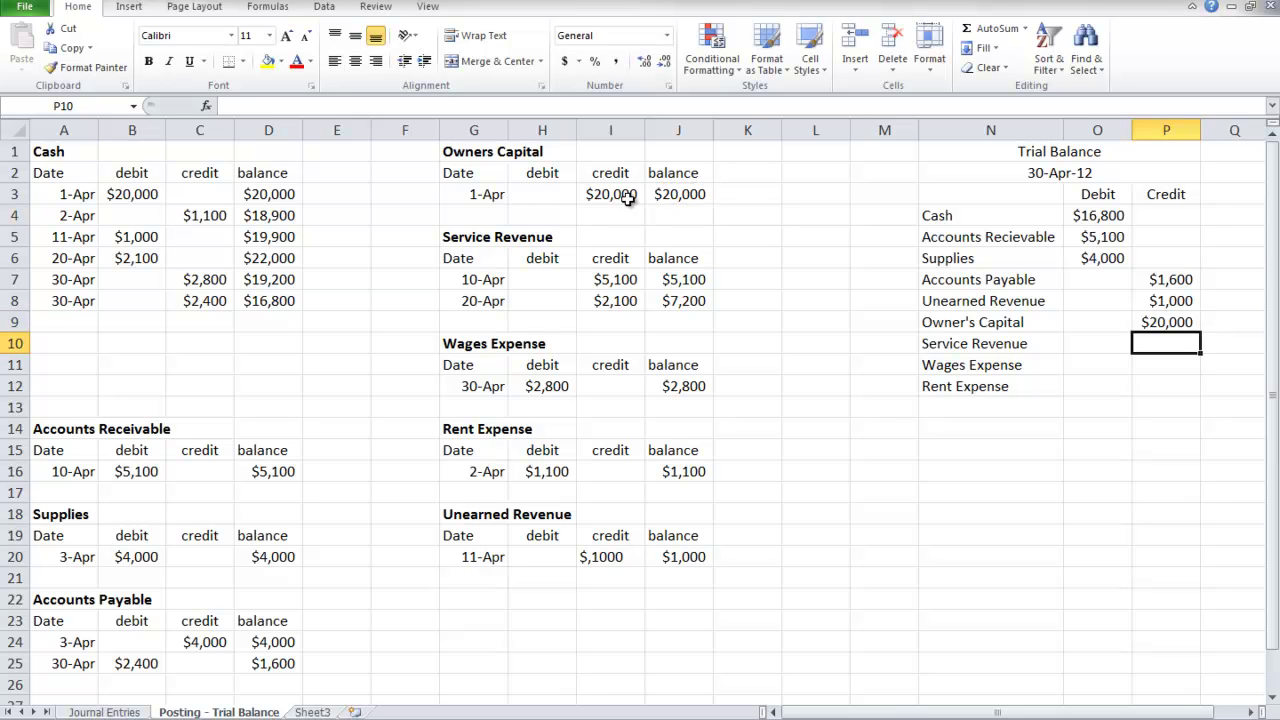
text(=)
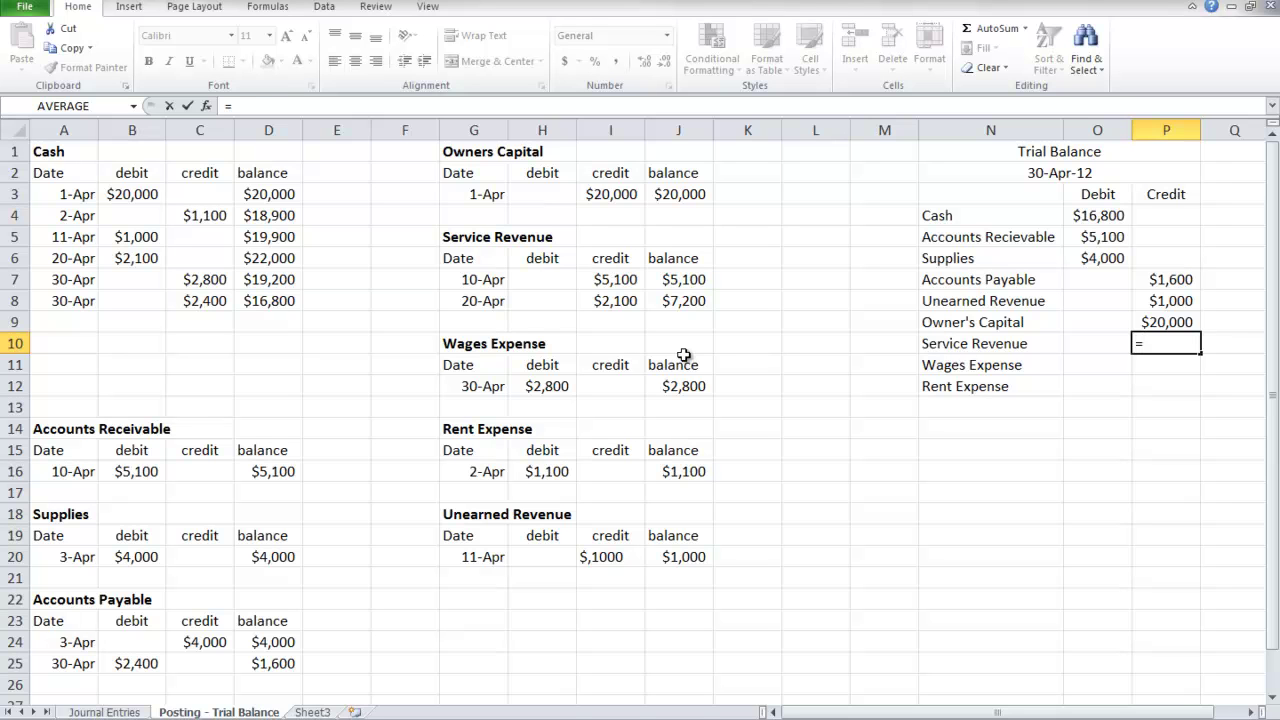
click(685, 299)
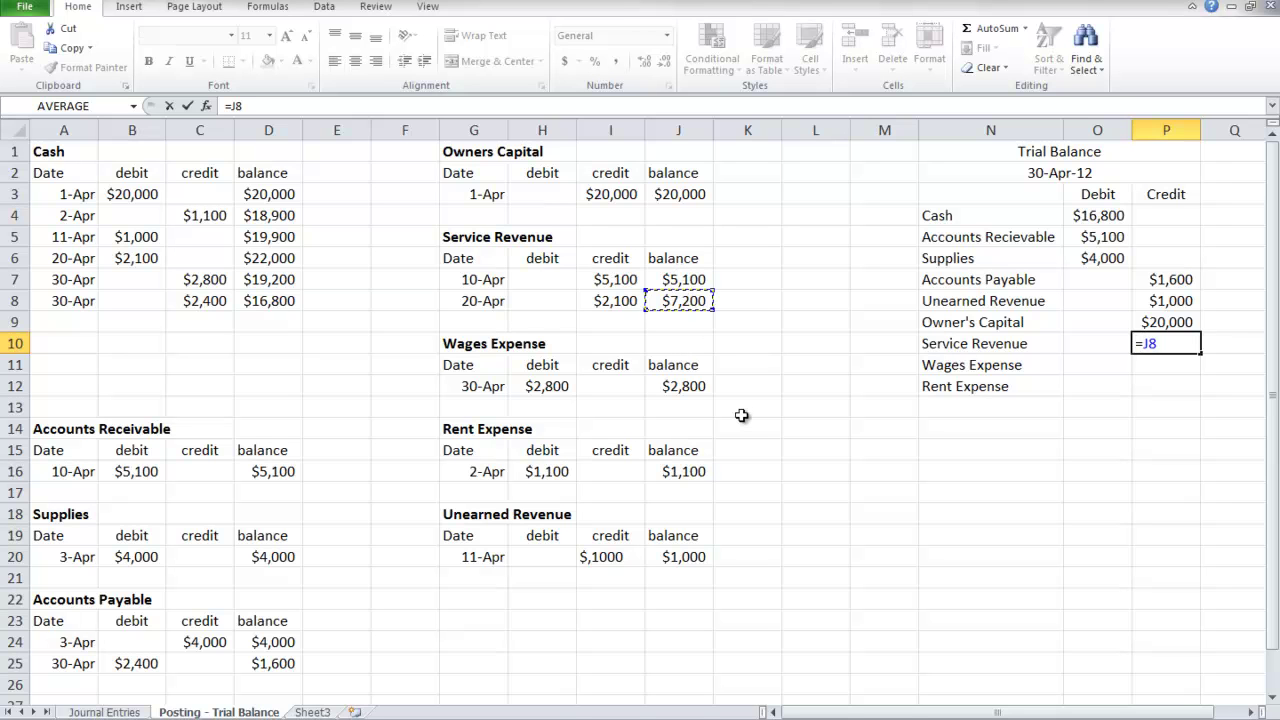
key(Return)
Link the trial balance debits for Wages Expense in O11 to J12 and for Rent Expense in O12 to J16.
text(=)
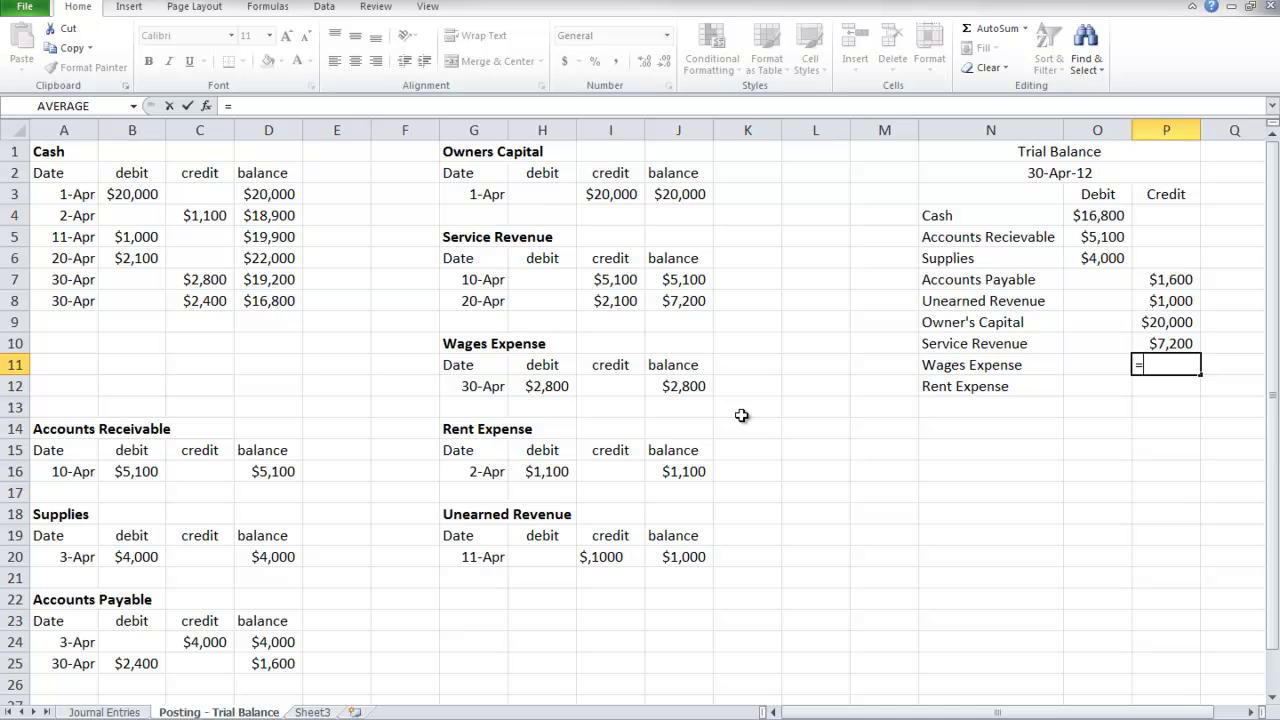
key(Escape)
click(1102, 370)
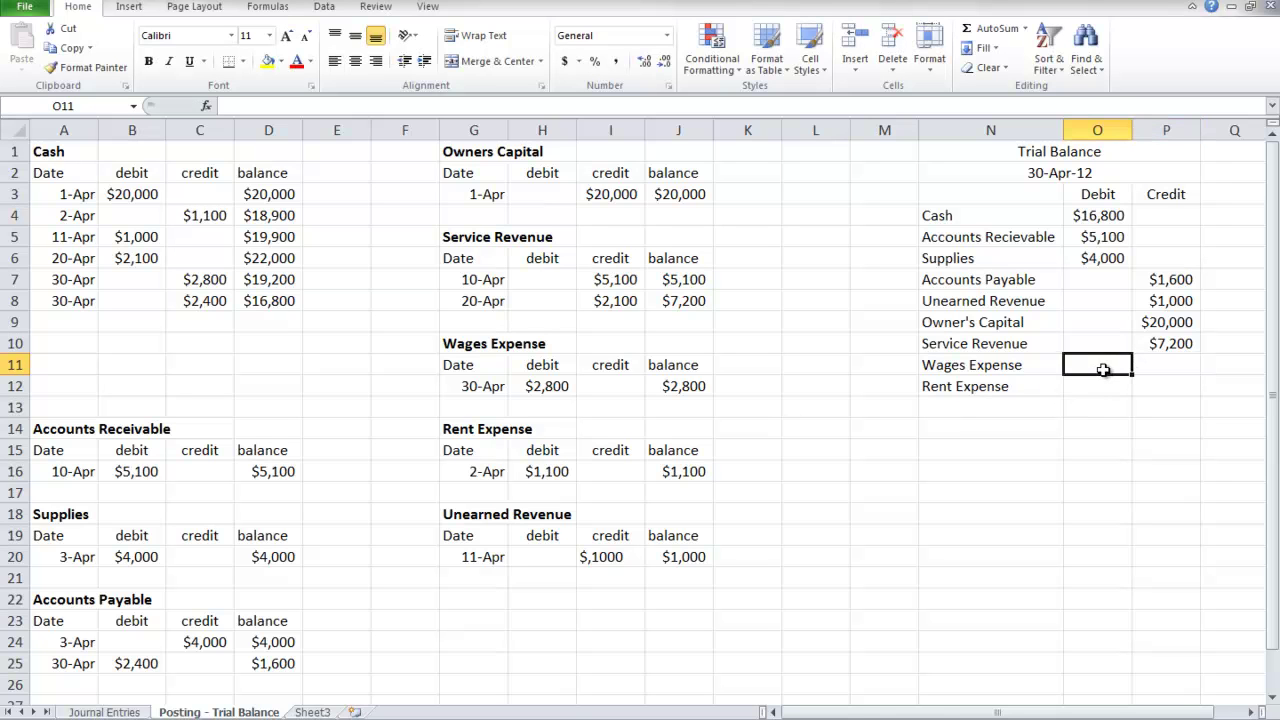
text(=)
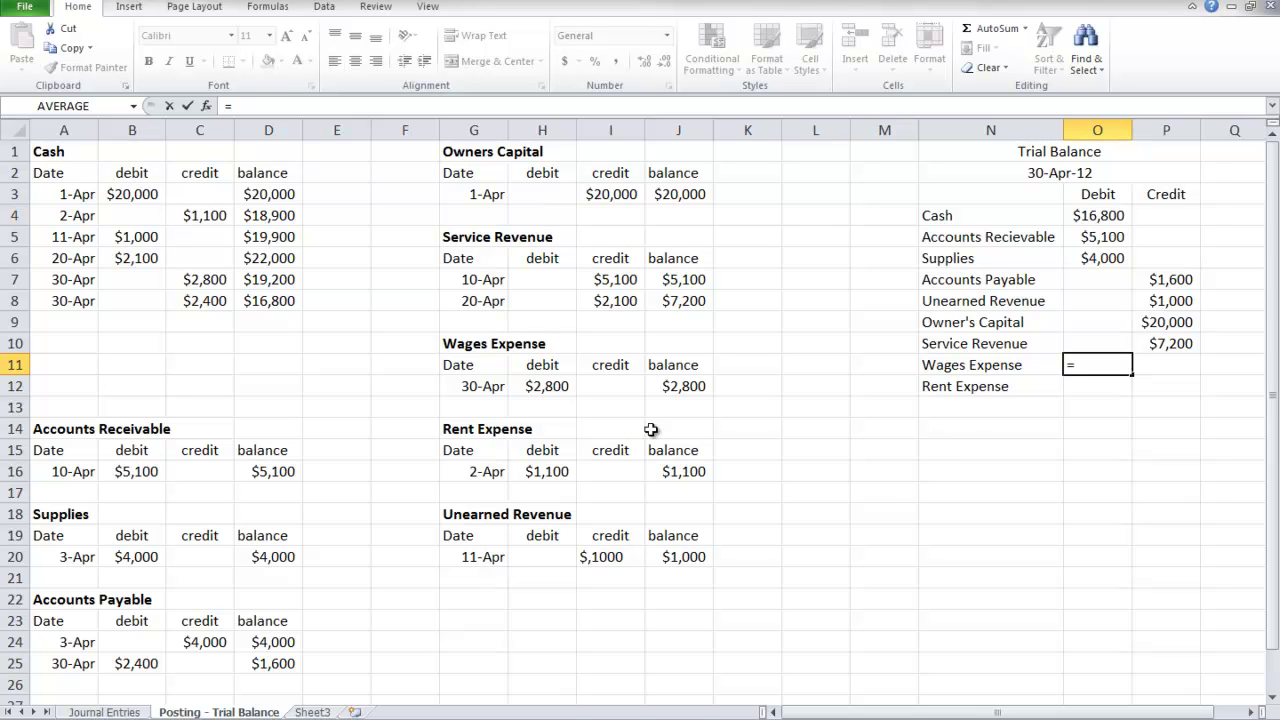
click(692, 387)
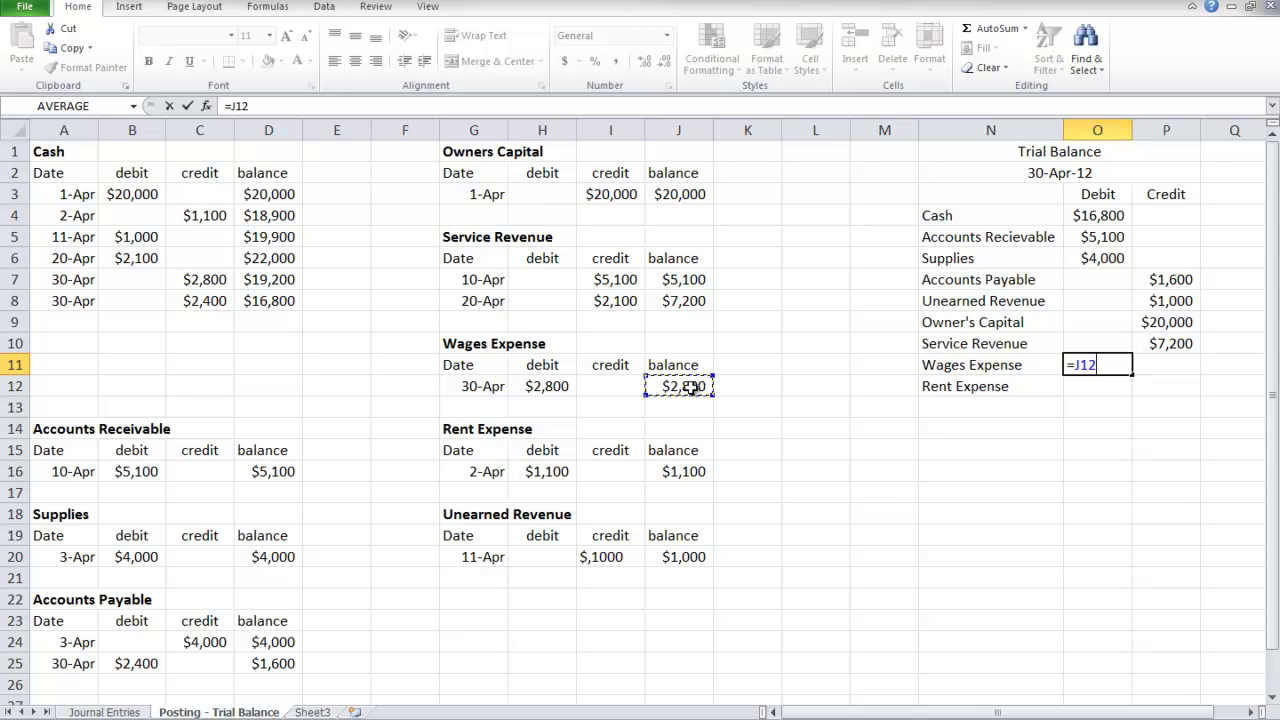
key(Return)
text(=)
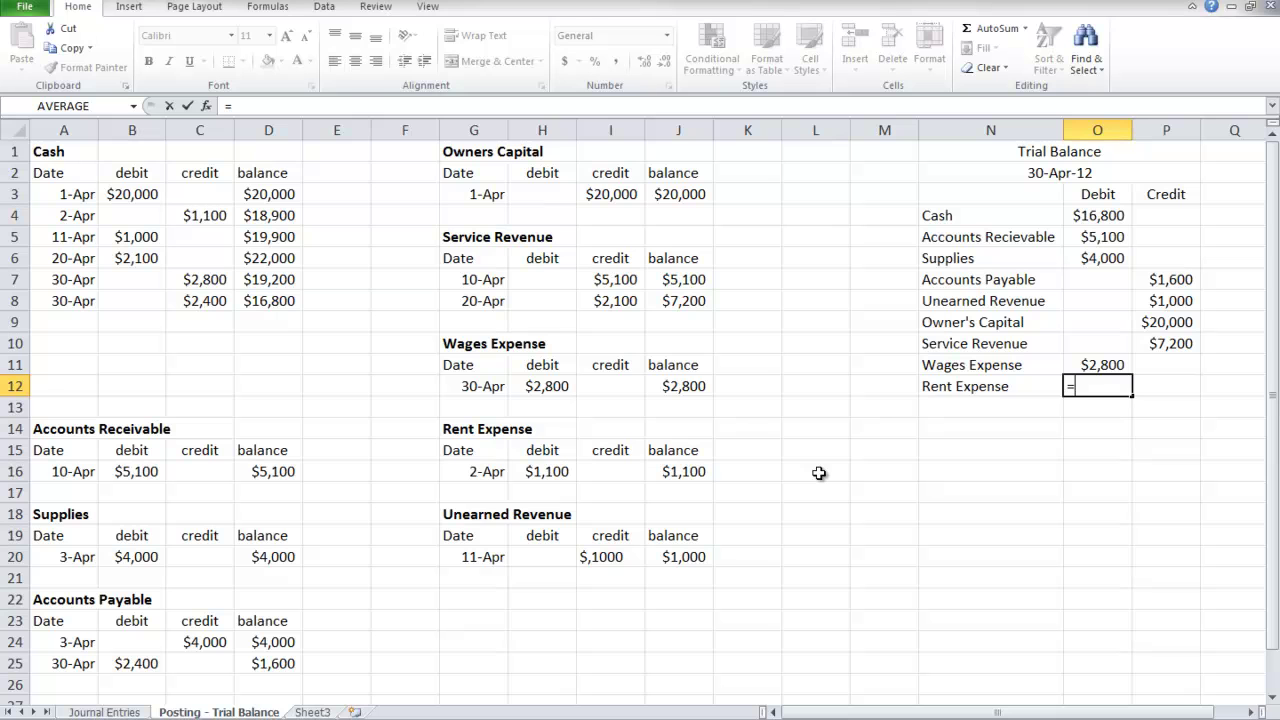
click(697, 471)
text(3)
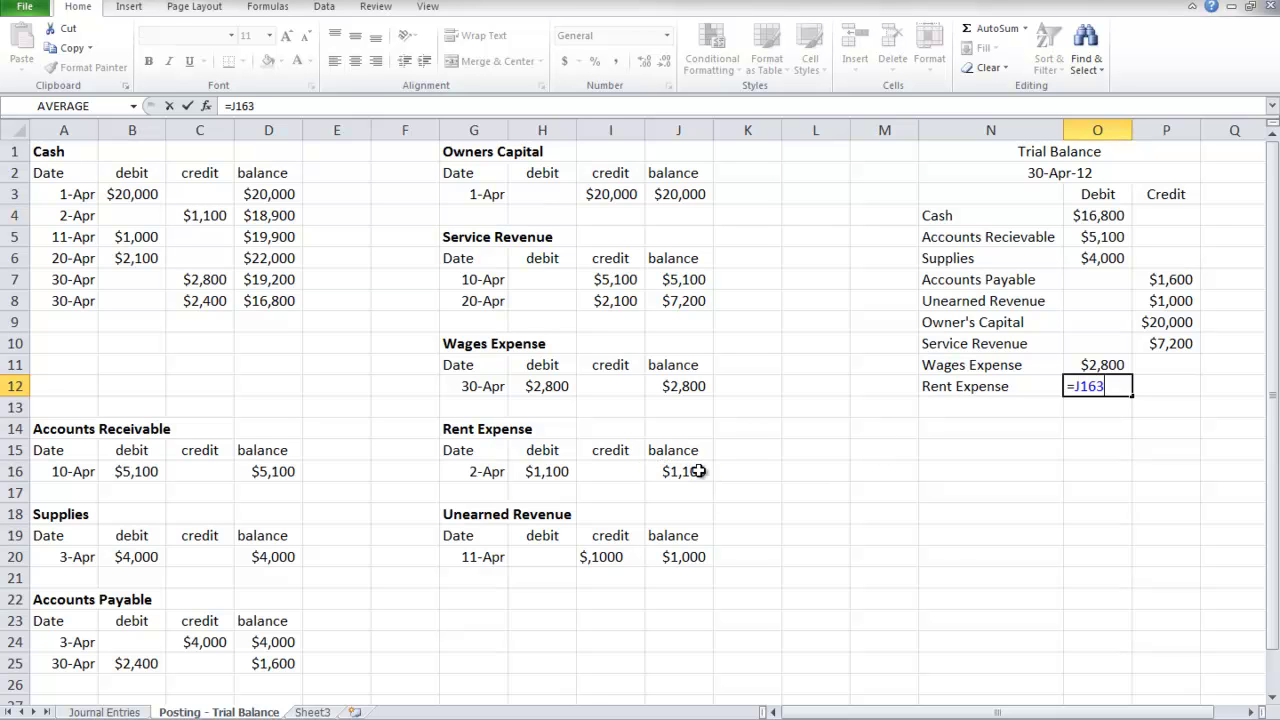
key(BackSpace)
key(Return)
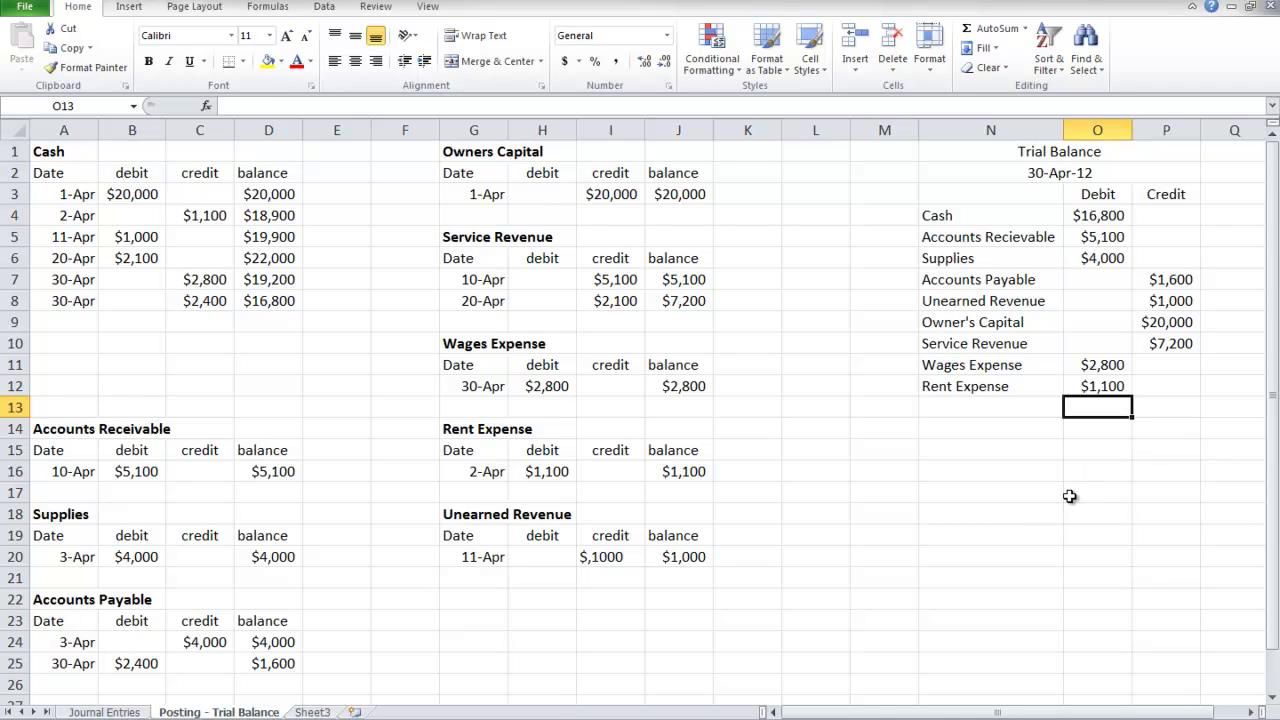
Total the trial balance debits in O13 with a sum of O4:O12.
click(978, 38)
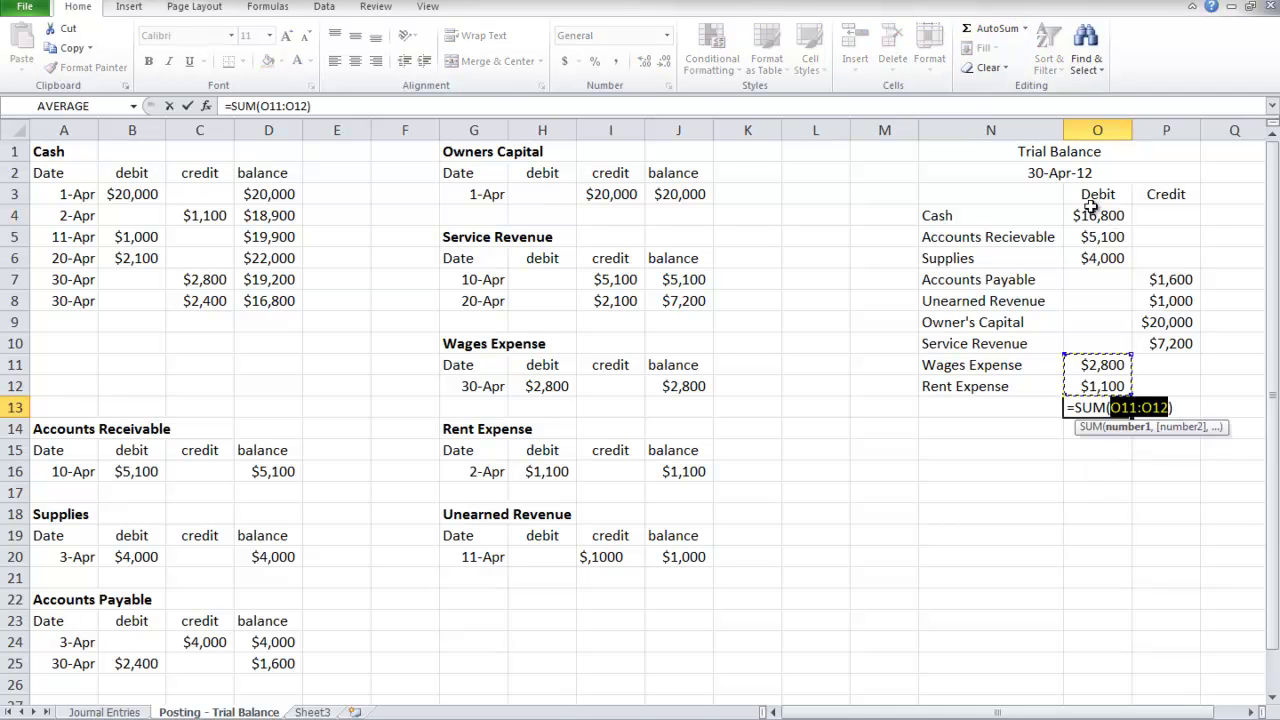
drag(1097, 215, 1093, 383)
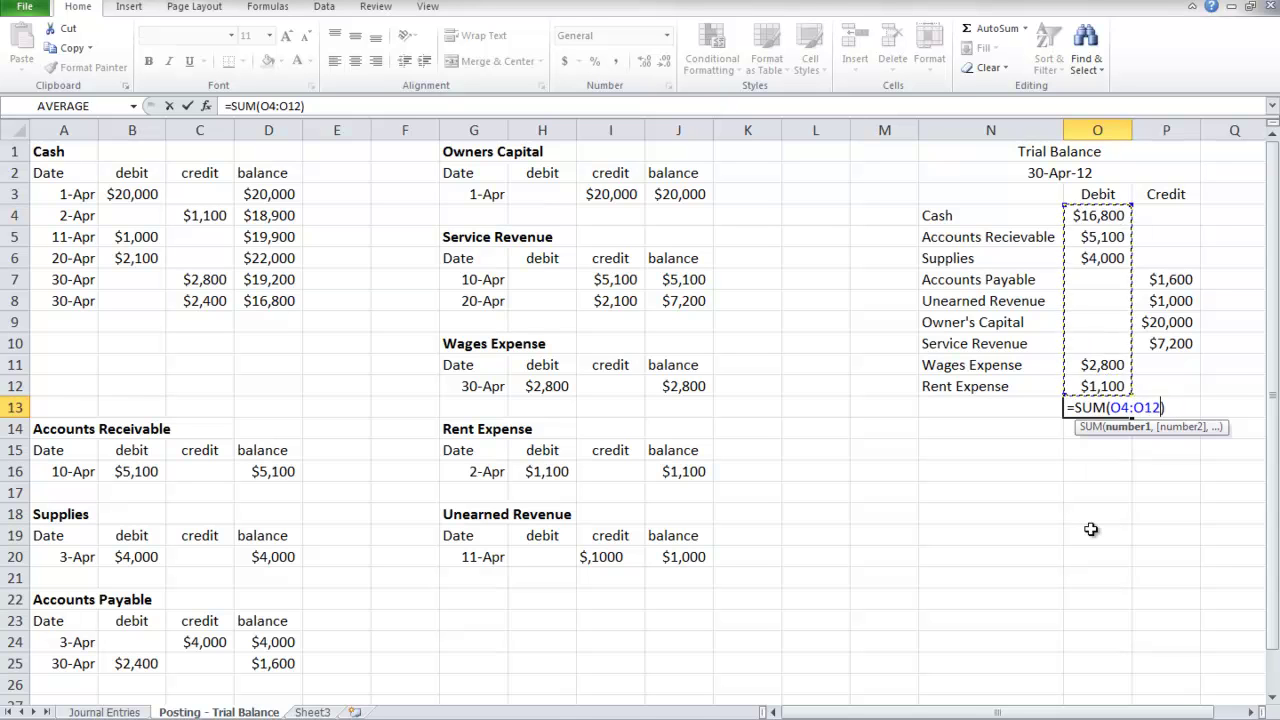
key(Return)
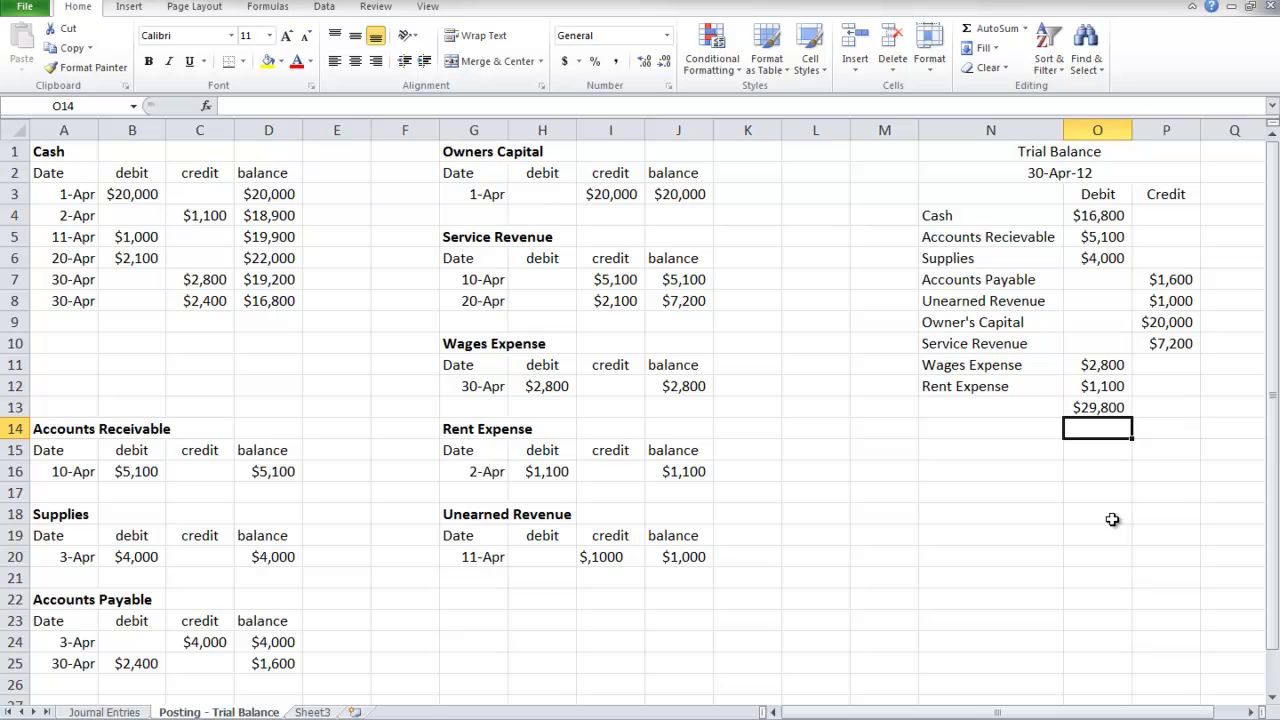
click(1175, 407)
text(=)
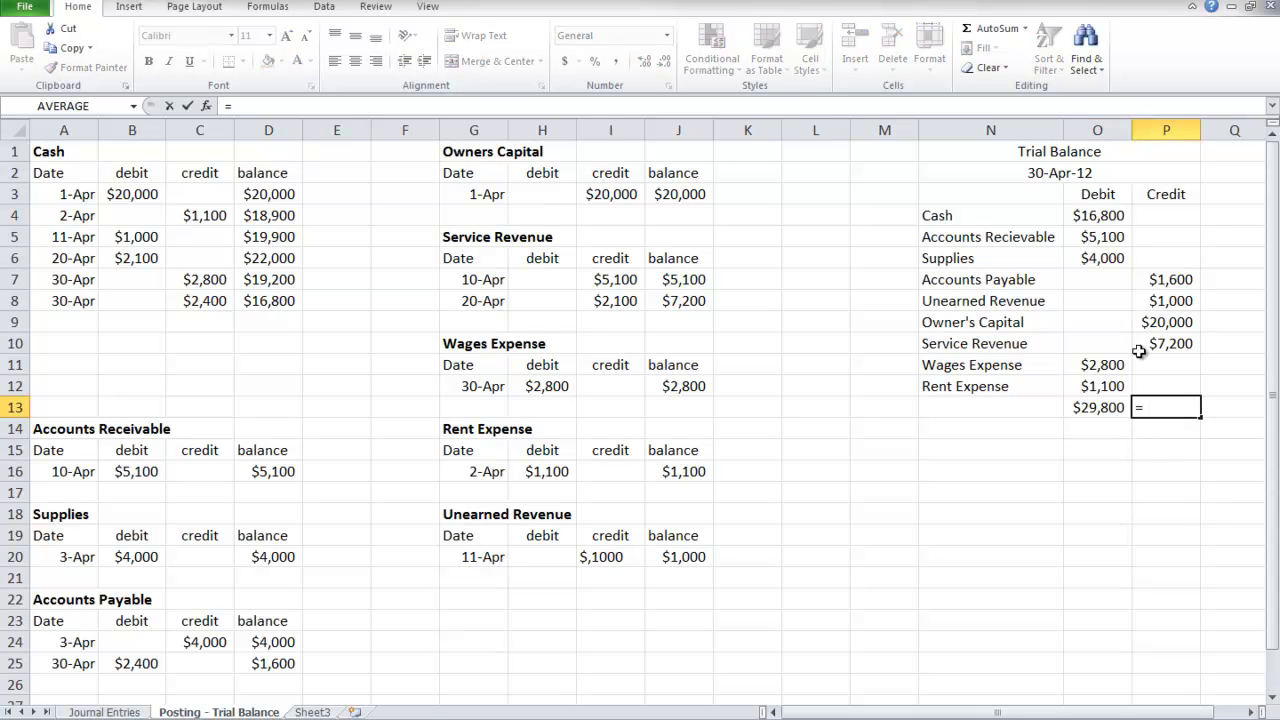
key(Escape)
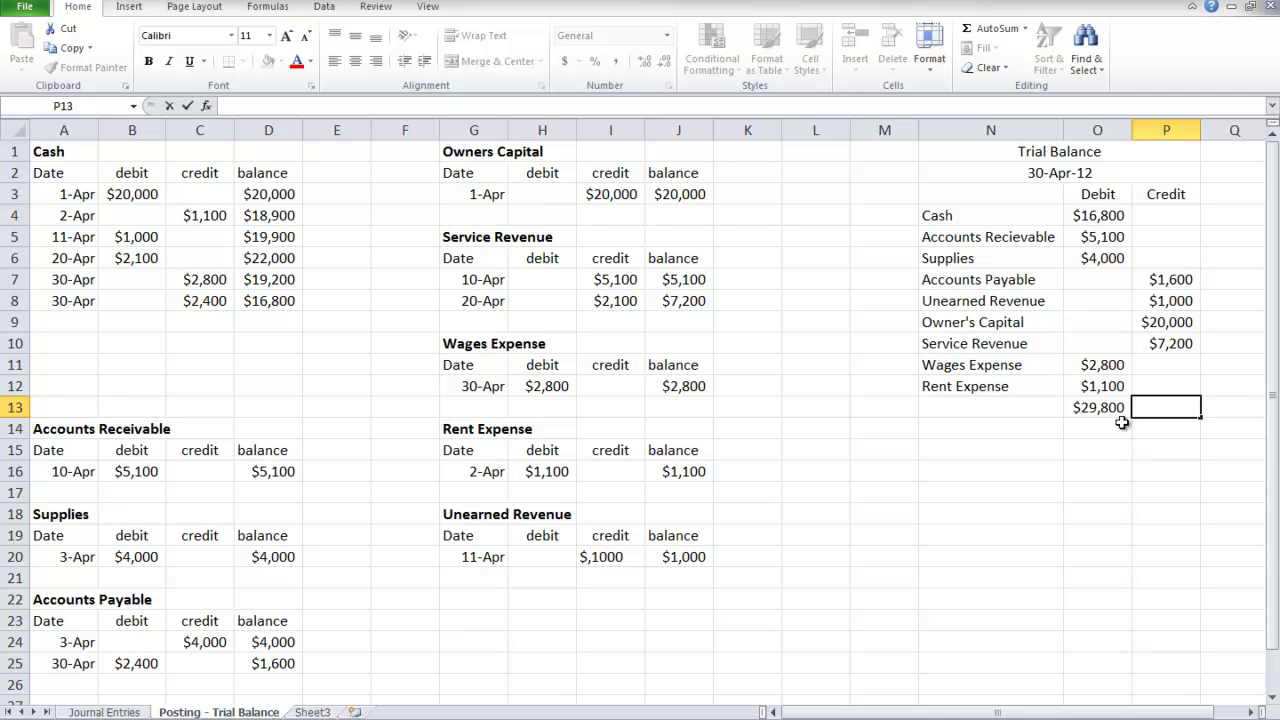
key(Down)
key(Down)
Total the trial balance credits in P13 with a sum of P7:P12, and select both column totals to compare them.
click(1178, 408)
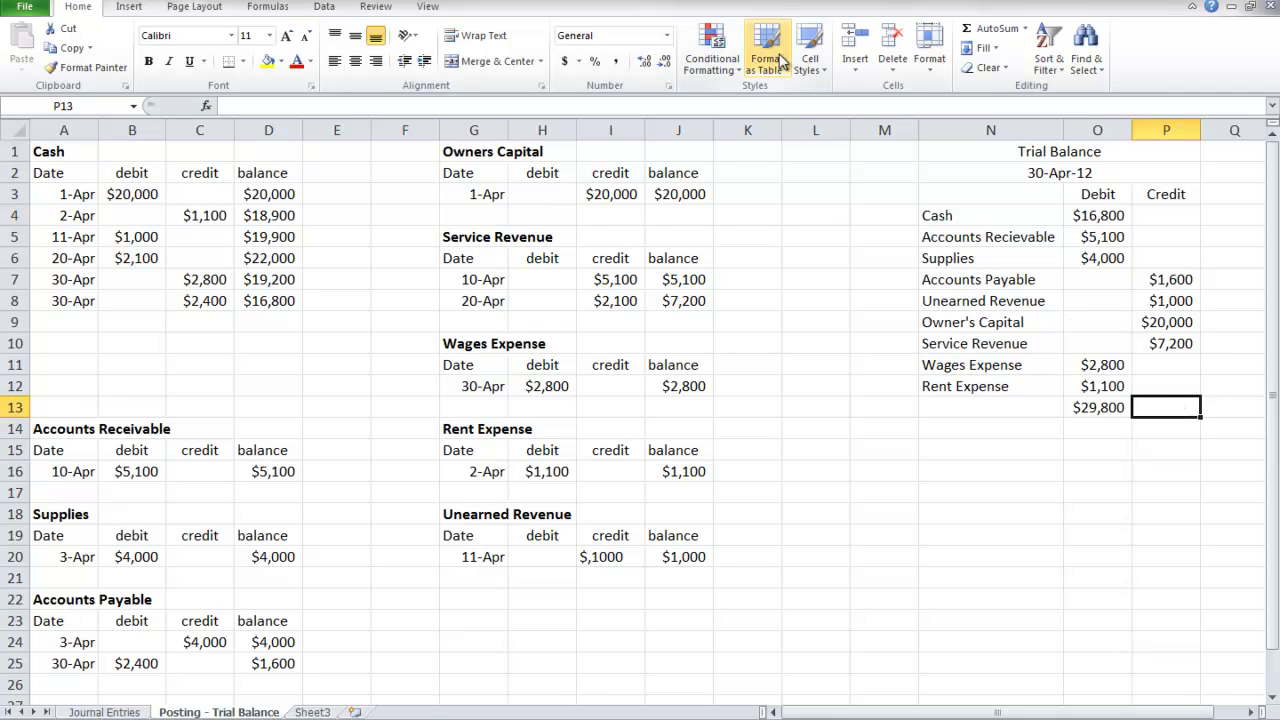
click(985, 28)
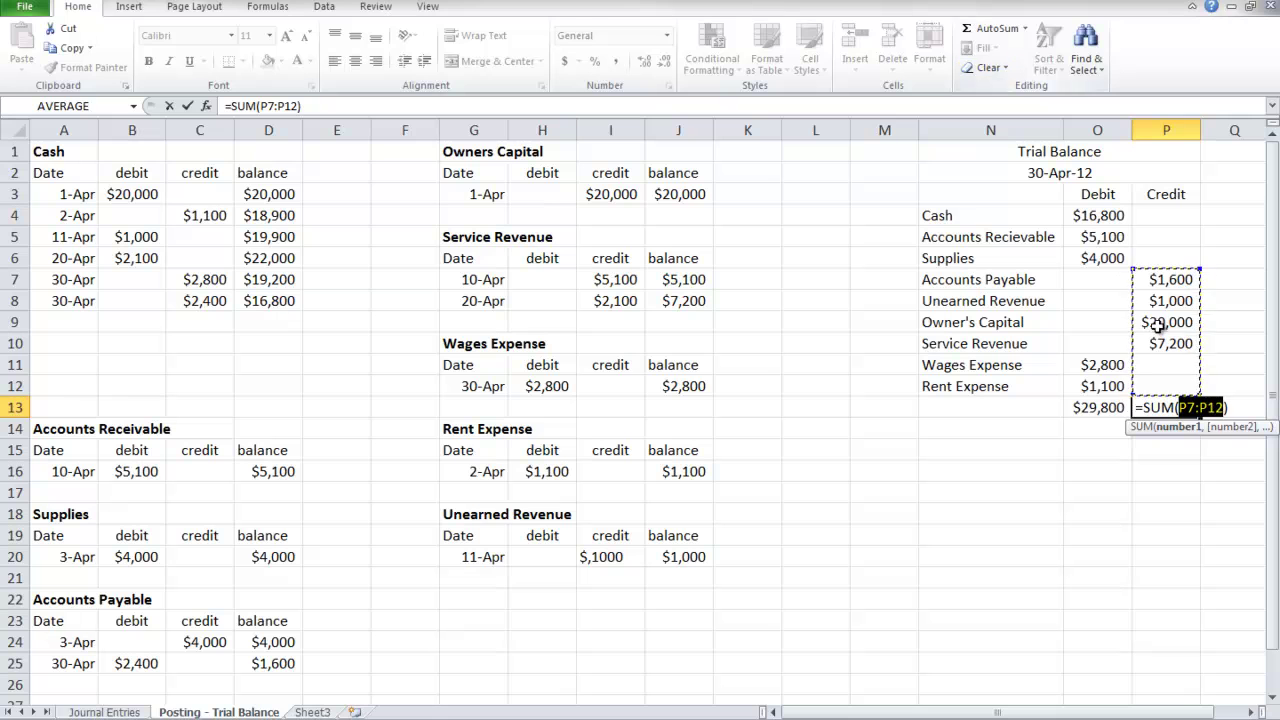
key(Return)
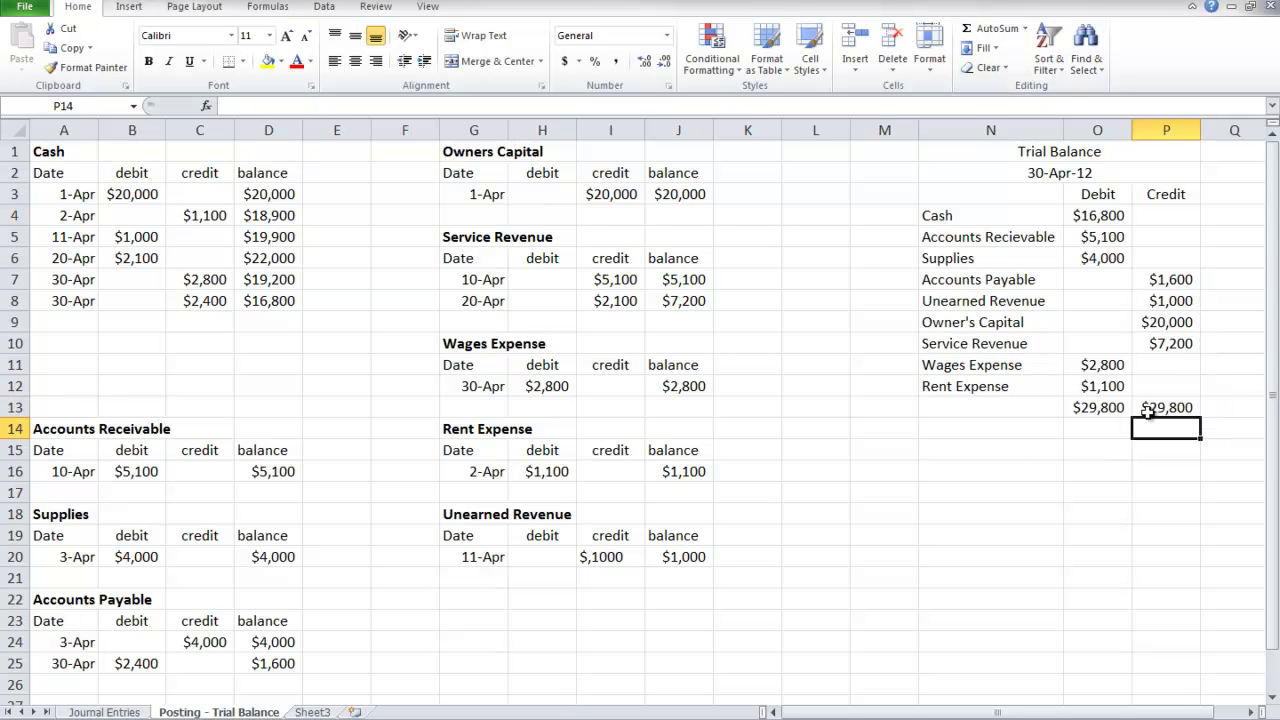
drag(1100, 408, 1166, 407)
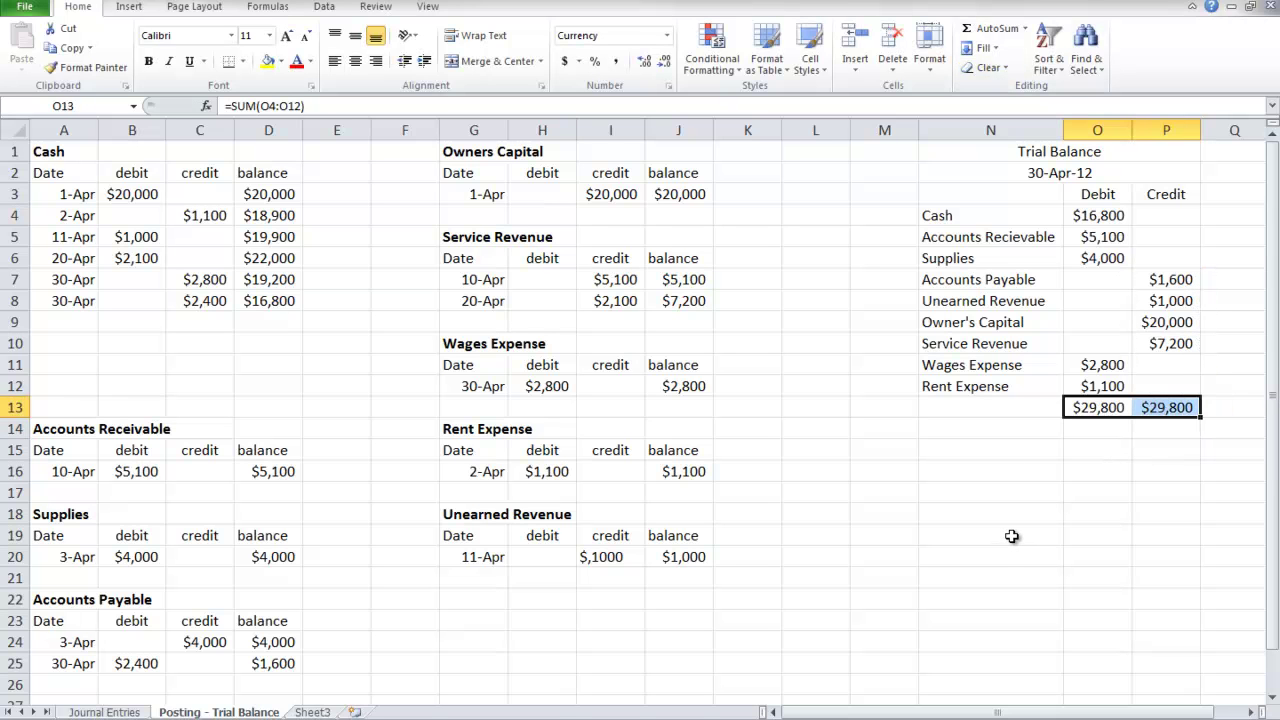